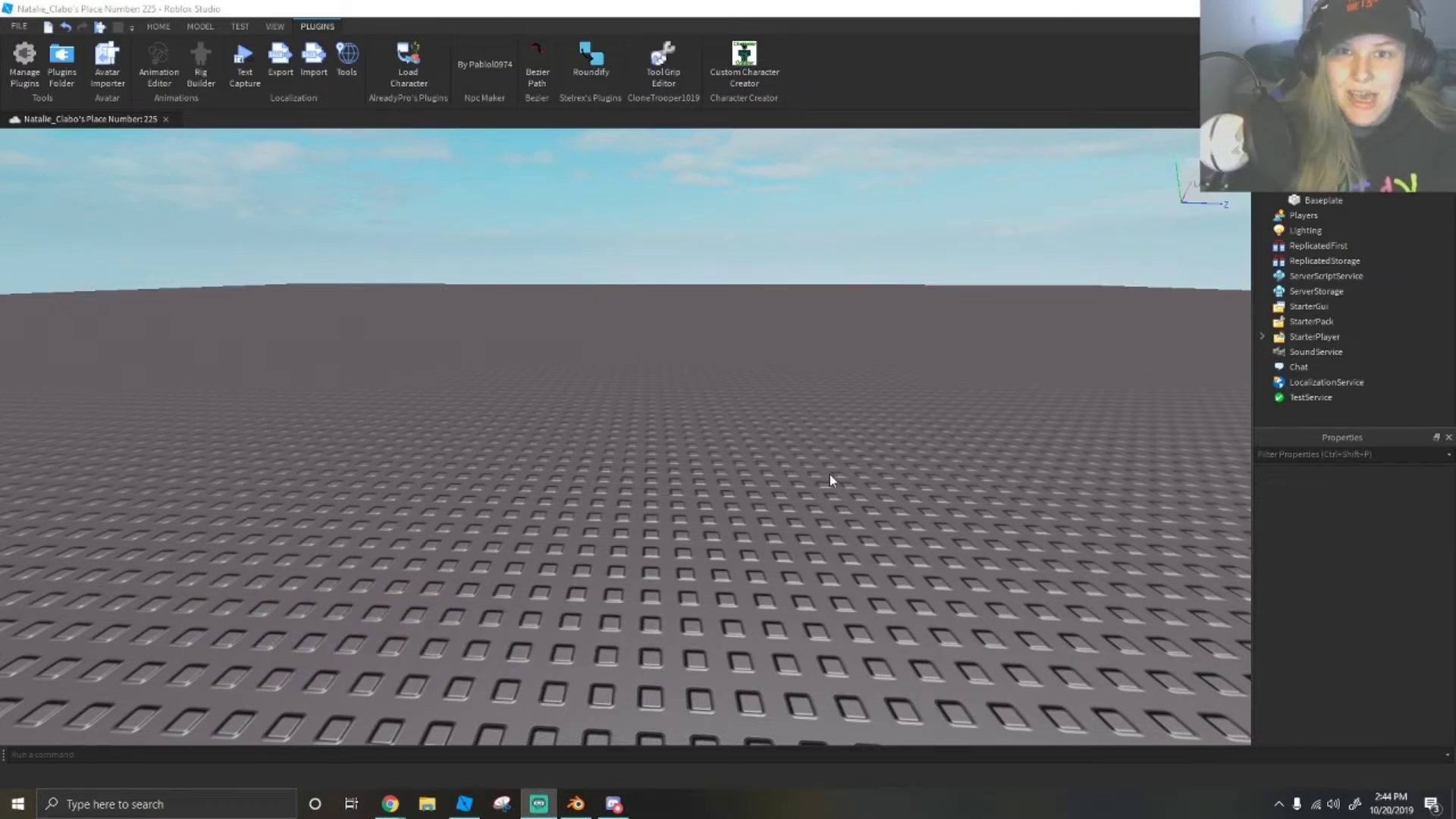
Insert an R15 Block Rig dummy onto the baseplate with the Rig Builder.
{"action": "scroll", "coordinate": [826, 481], "scroll_direction": "up", "scroll_amount": 3}
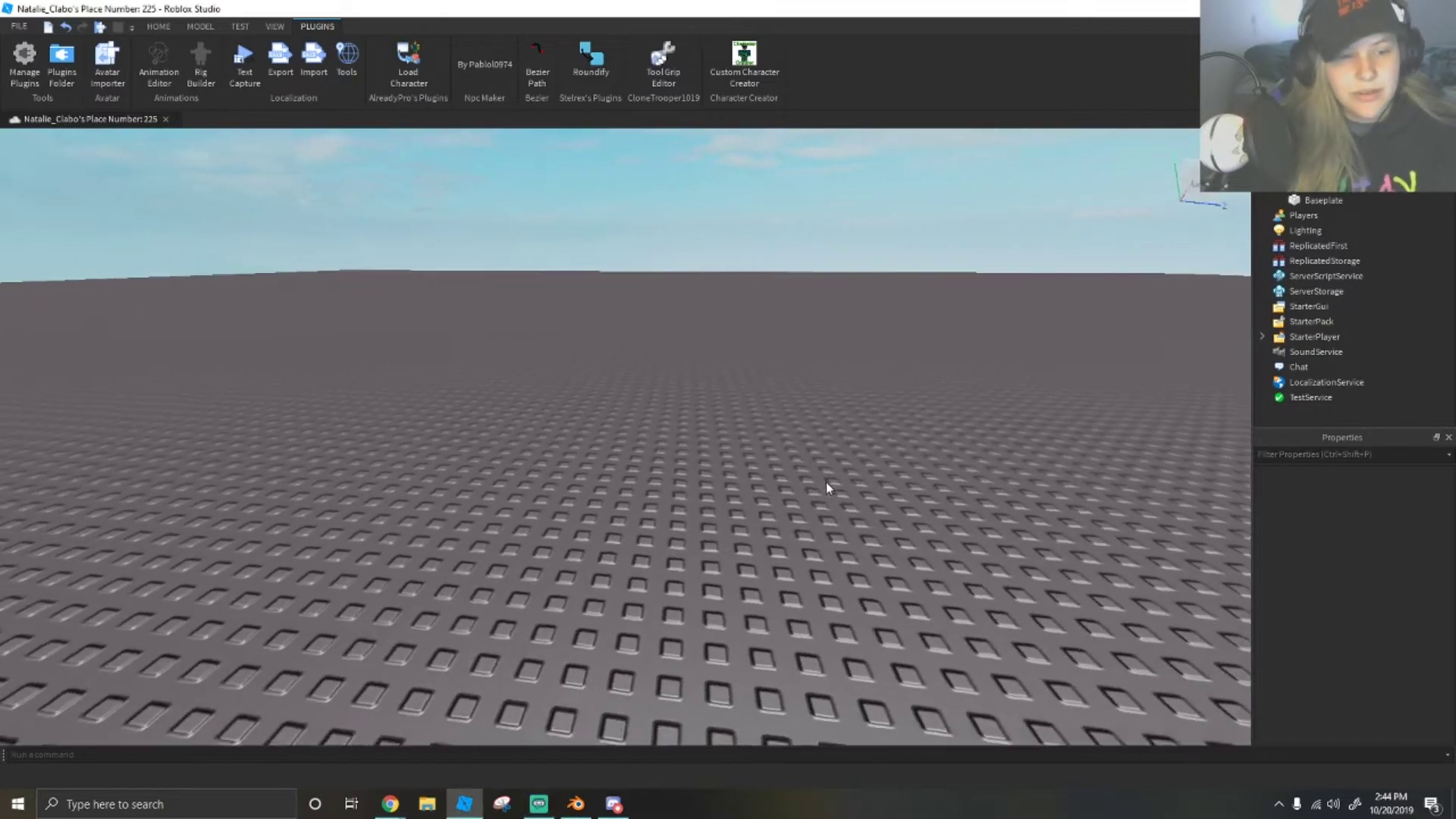
{"action": "scroll", "coordinate": [826, 485], "scroll_direction": "up", "scroll_amount": 5}
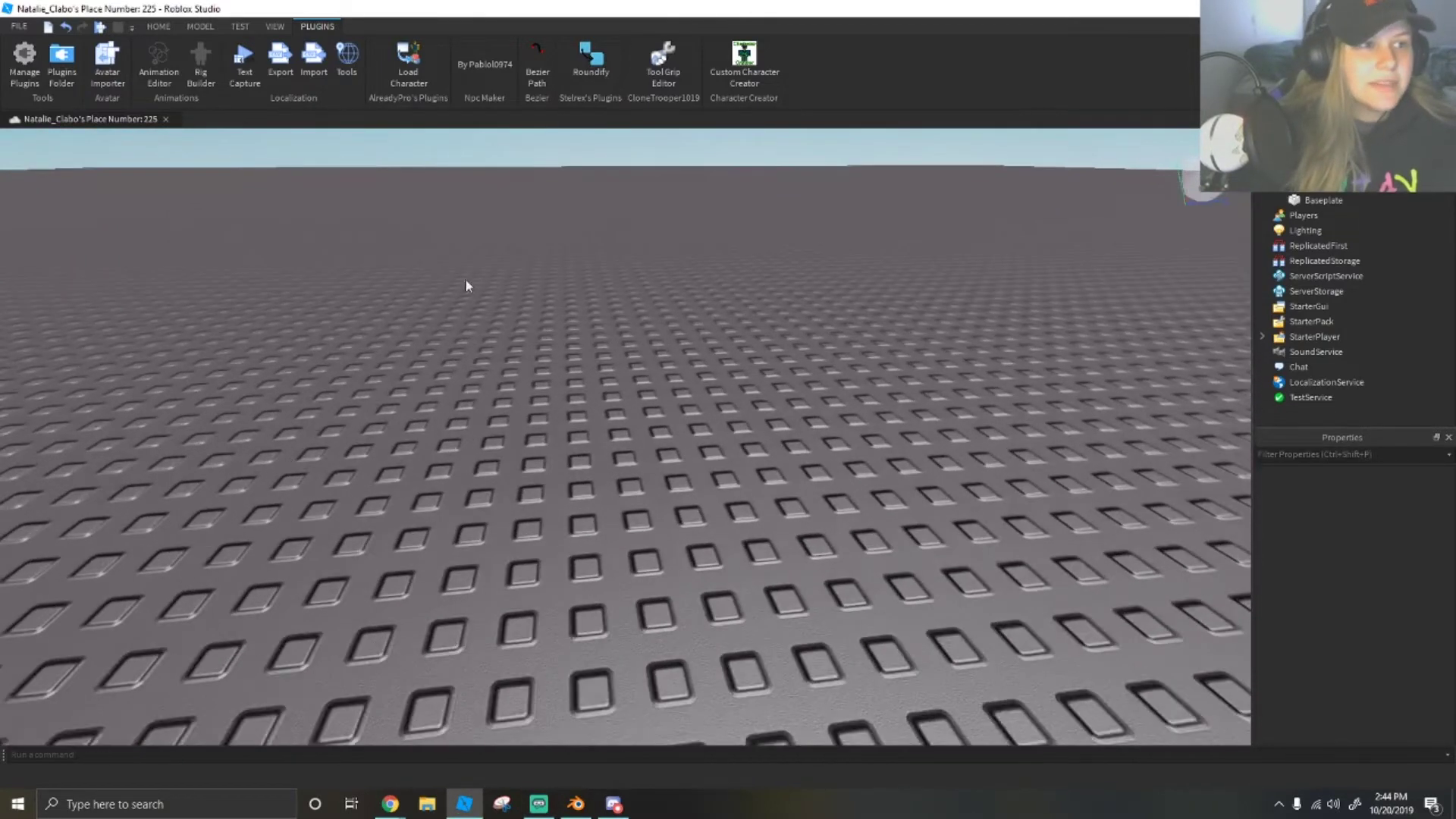
{"action": "scroll", "coordinate": [653, 482], "scroll_direction": "down", "scroll_amount": 2}
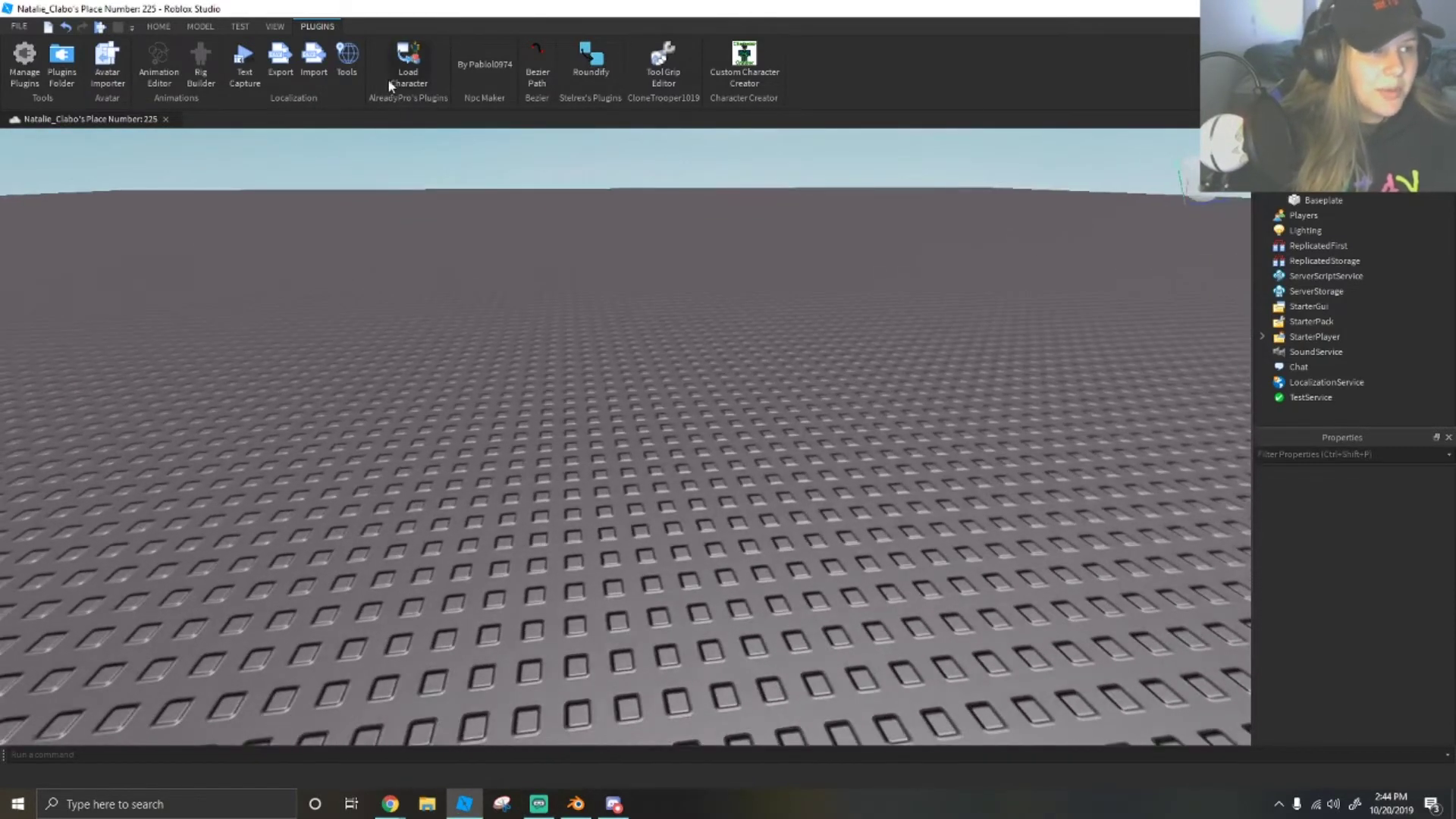
{"action": "left_click", "coordinate": [198, 69]}
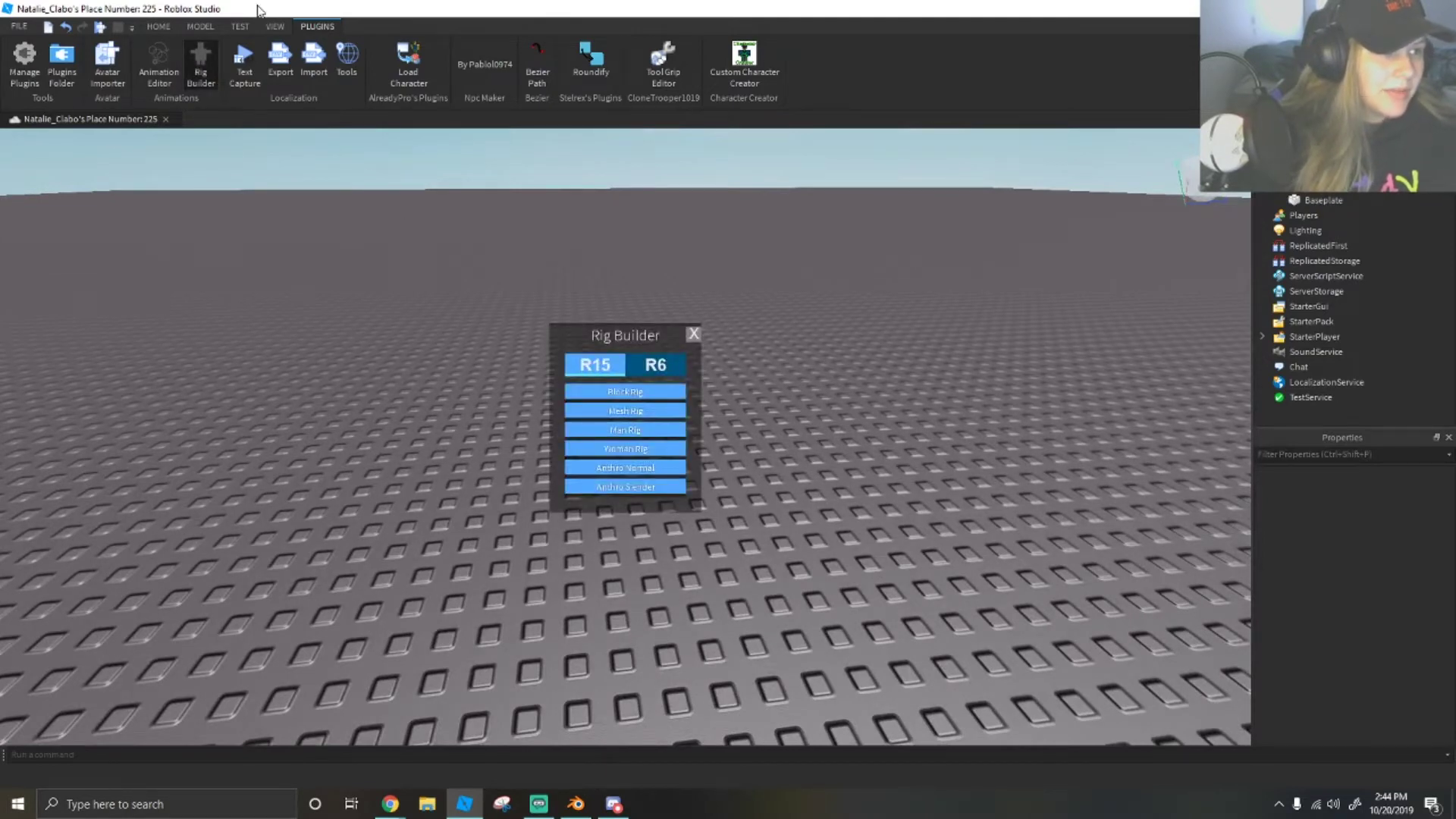
{"action": "scroll", "coordinate": [529, 279], "scroll_direction": "up", "scroll_amount": 2}
{"action": "left_click", "coordinate": [624, 391]}
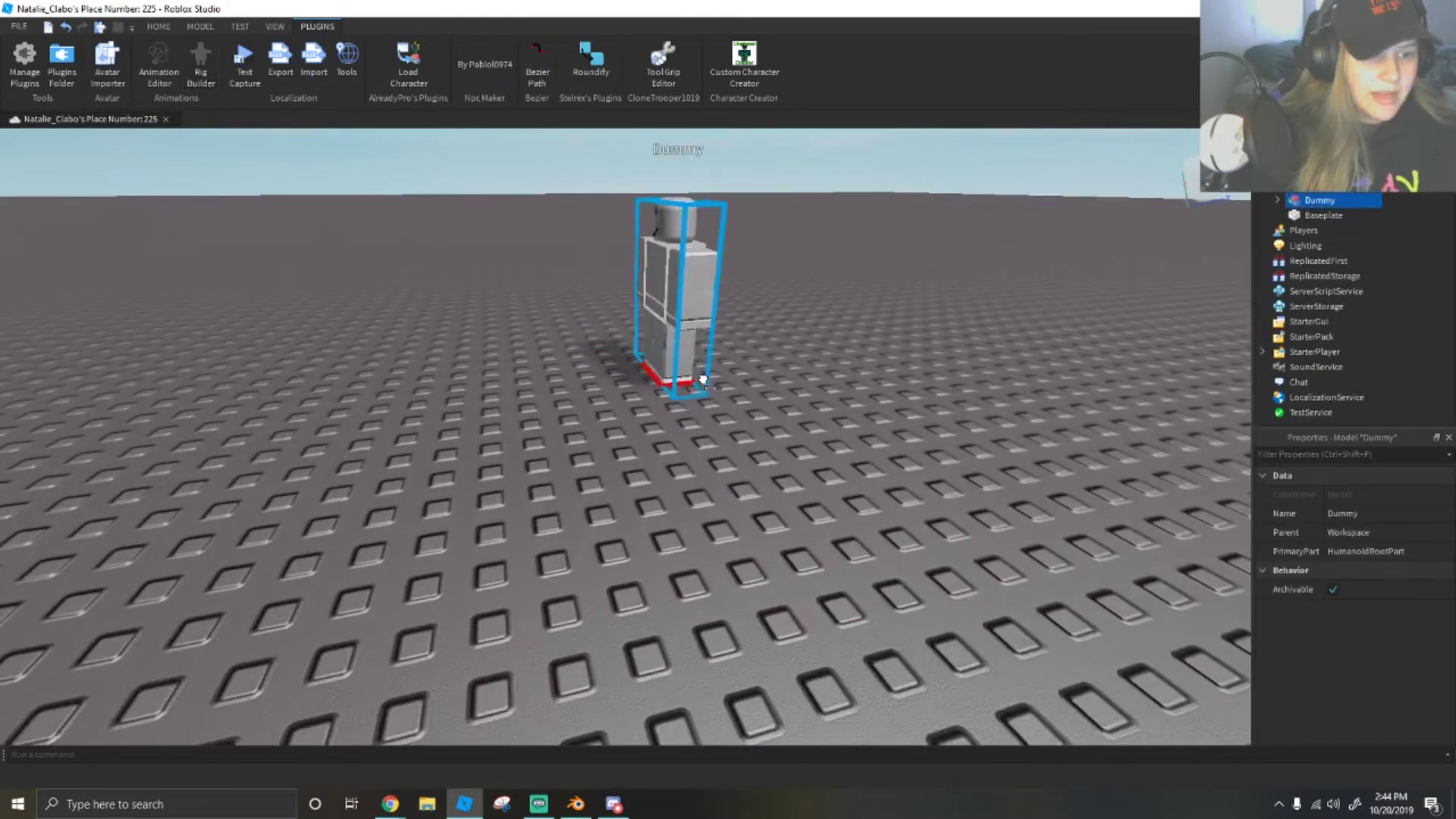
Reposition the dummy on the baseplate and clear its selection.
{"action": "left_click_drag", "start_coordinate": [703, 381], "coordinate": [770, 403]}
{"action": "right_click_drag", "start_coordinate": [769, 404], "coordinate": [605, 442]}
{"action": "left_click", "coordinate": [688, 480]}
{"action": "scroll", "coordinate": [669, 475], "scroll_direction": "down", "scroll_amount": 3}
{"action": "scroll", "coordinate": [605, 442], "scroll_direction": "up", "scroll_amount": 2}
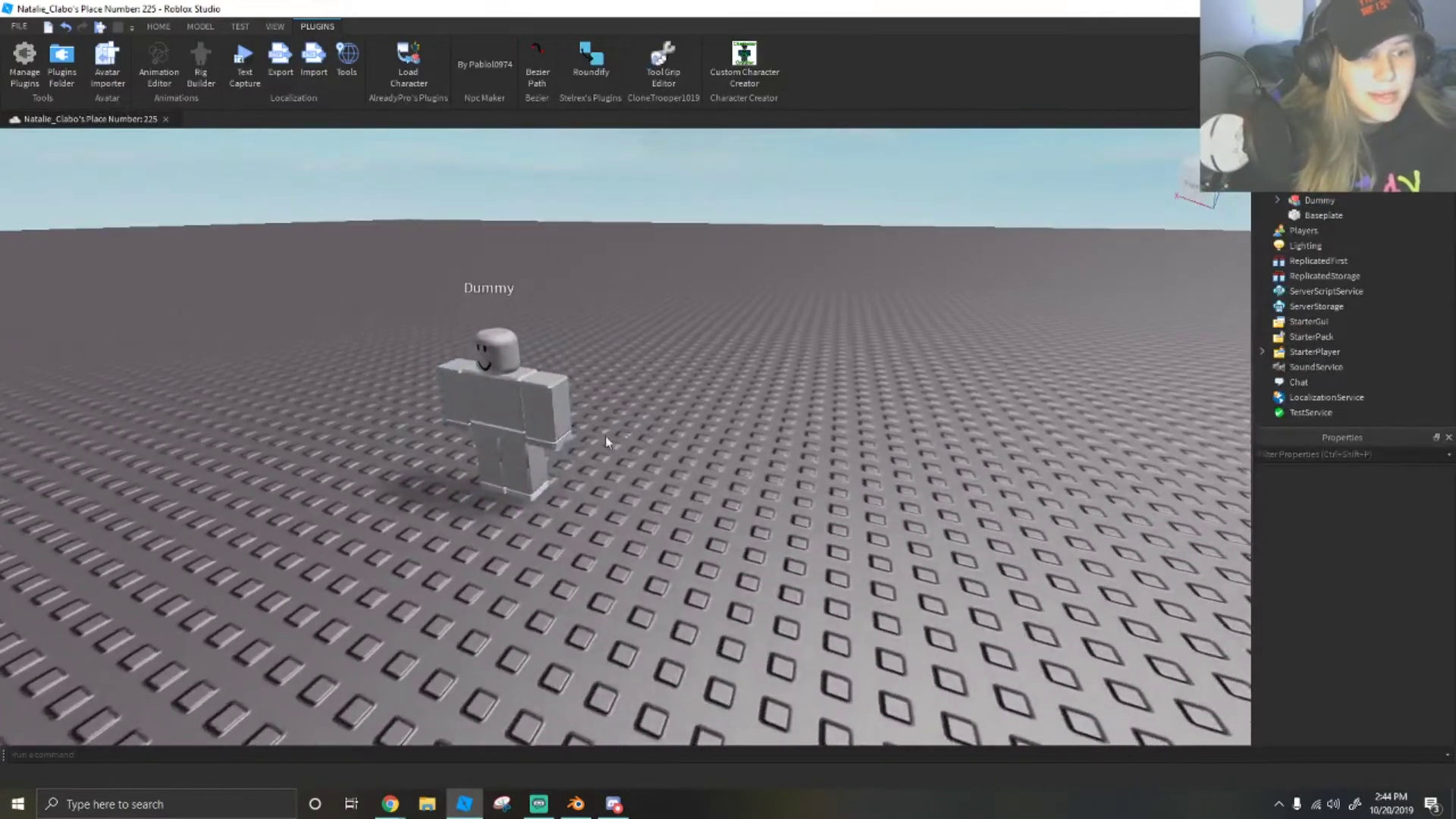
{"action": "left_click_drag", "start_coordinate": [528, 447], "coordinate": [974, 580]}
{"action": "left_click", "coordinate": [849, 545]}
{"action": "right_click_drag", "start_coordinate": [849, 546], "coordinate": [733, 528]}
{"action": "scroll", "coordinate": [733, 528], "scroll_direction": "up", "scroll_amount": 1}
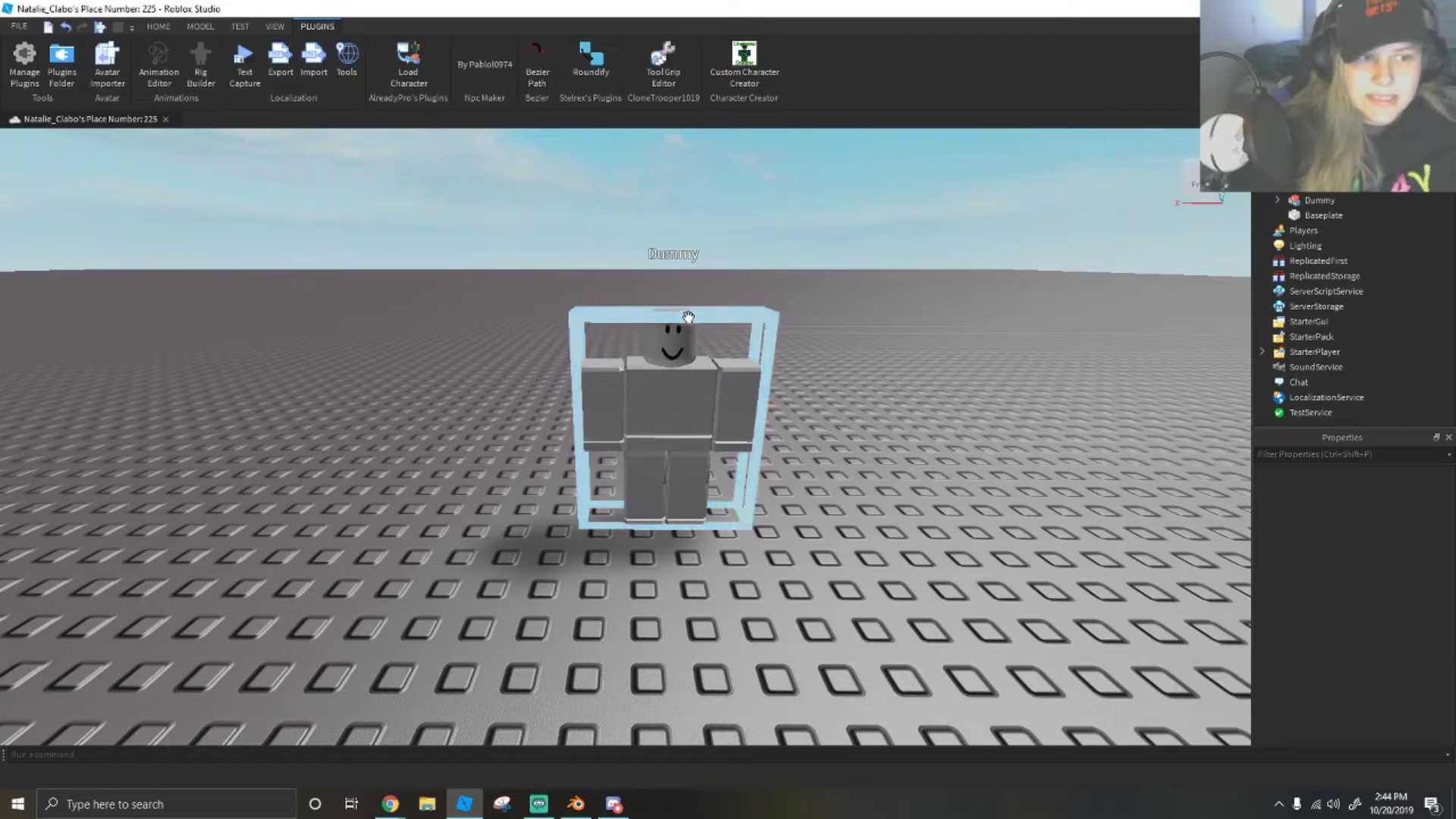
Switch to Blender and delete the default lamp, cube and camera from the scene.
{"action": "left_click", "coordinate": [577, 803]}
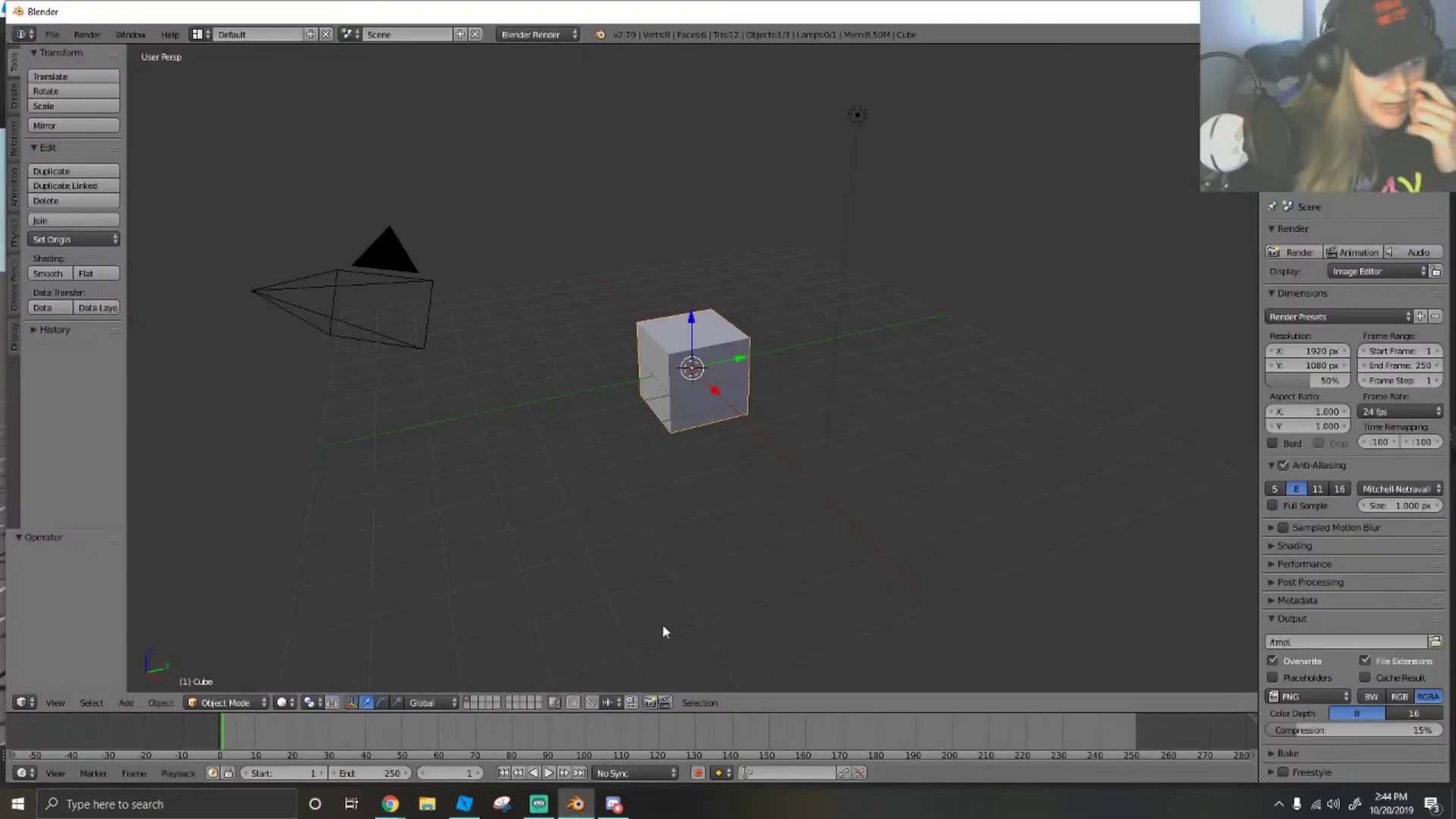
{"action": "key", "text": "a"}
{"action": "middle_click_drag", "start_coordinate": [771, 511], "coordinate": [692, 382]}
{"action": "right_click", "coordinate": [852, 270]}
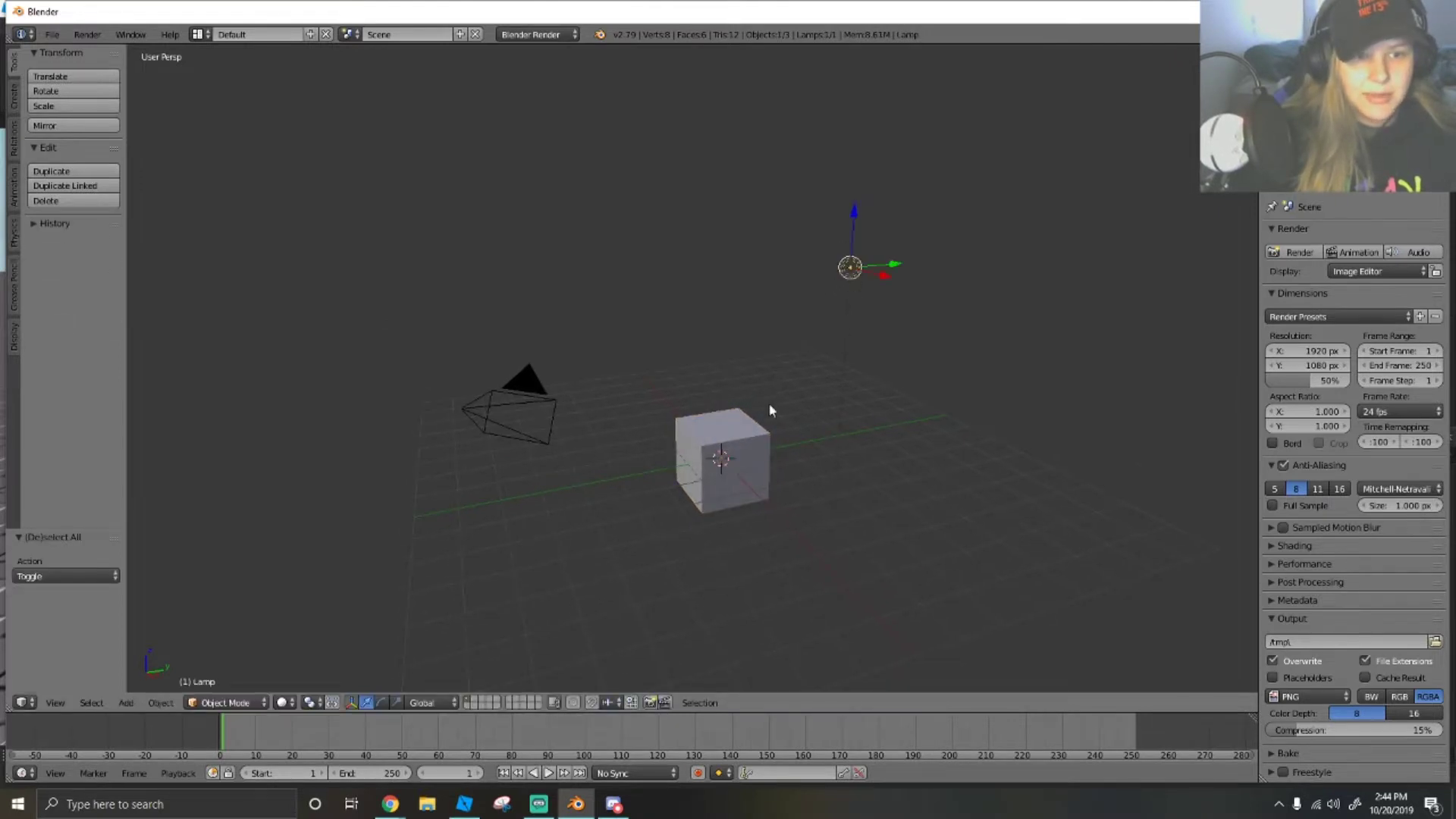
{"action": "right_click", "coordinate": [741, 433], "text": "shift"}
{"action": "right_click", "coordinate": [567, 402], "text": "shift"}
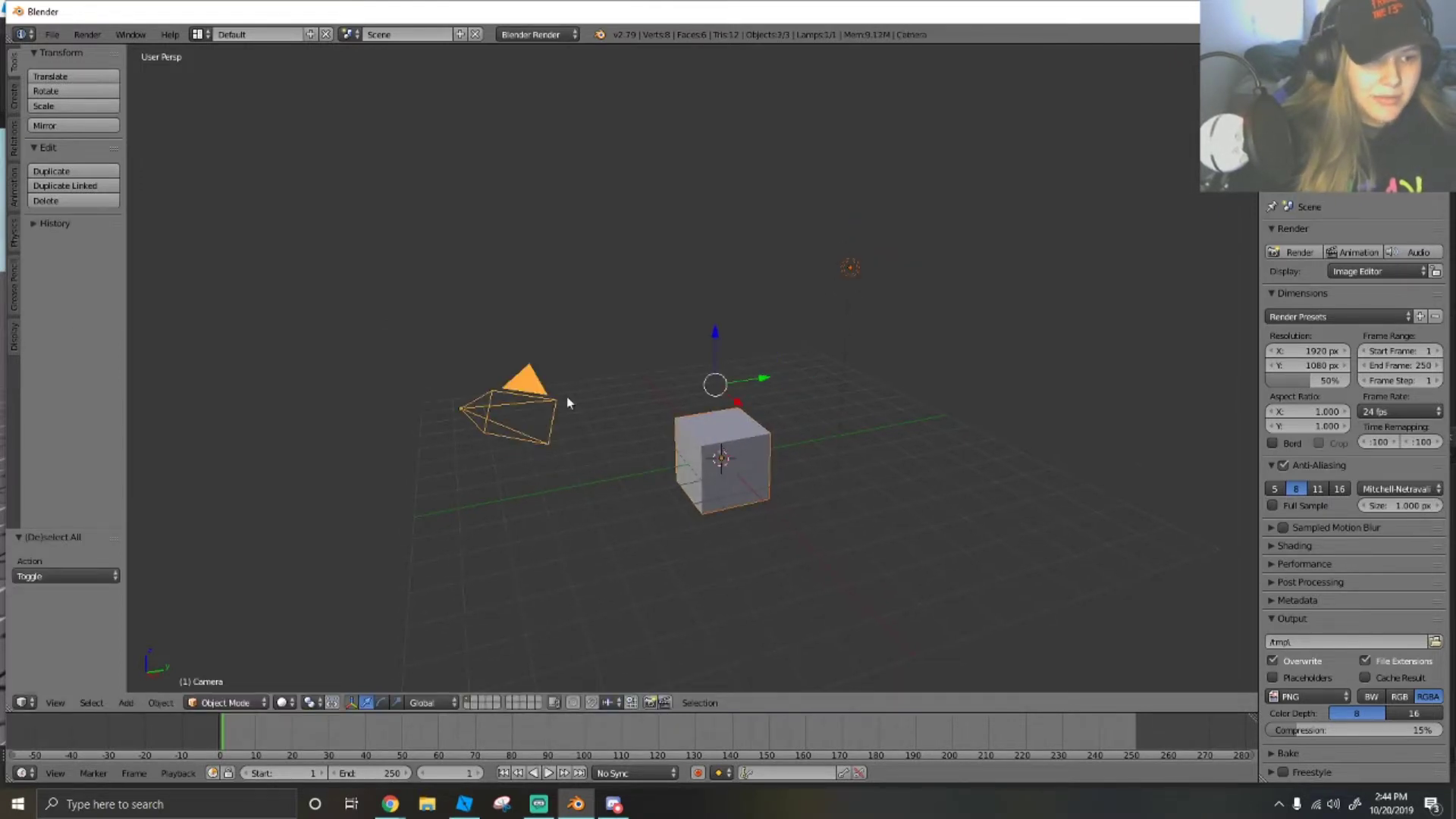
{"action": "left_click", "coordinate": [611, 405]}
Add a UV sphere to the empty scene at the 3D cursor.
{"action": "key", "text": "shift+f"}
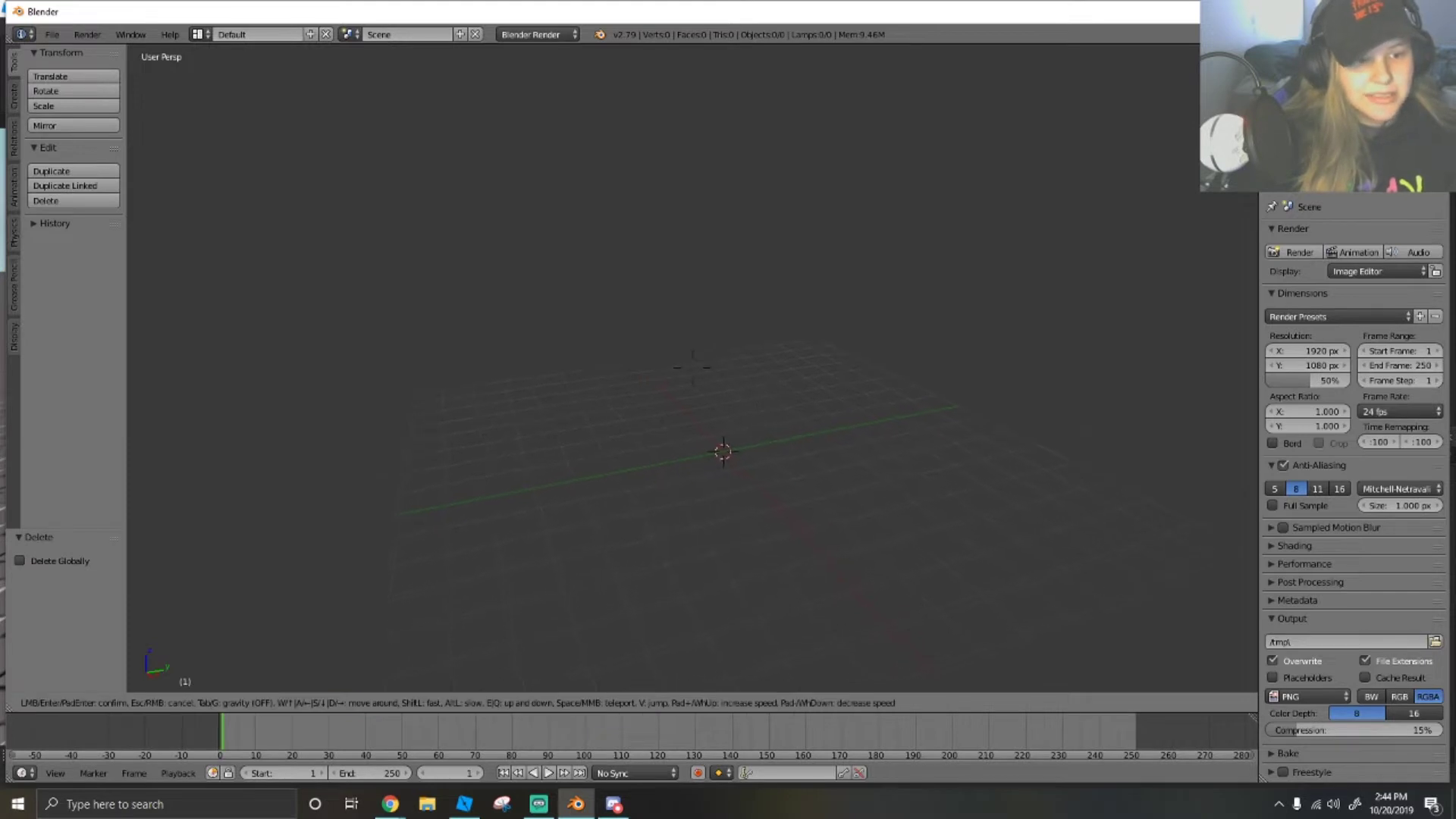
{"action": "left_click", "coordinate": [692, 367]}
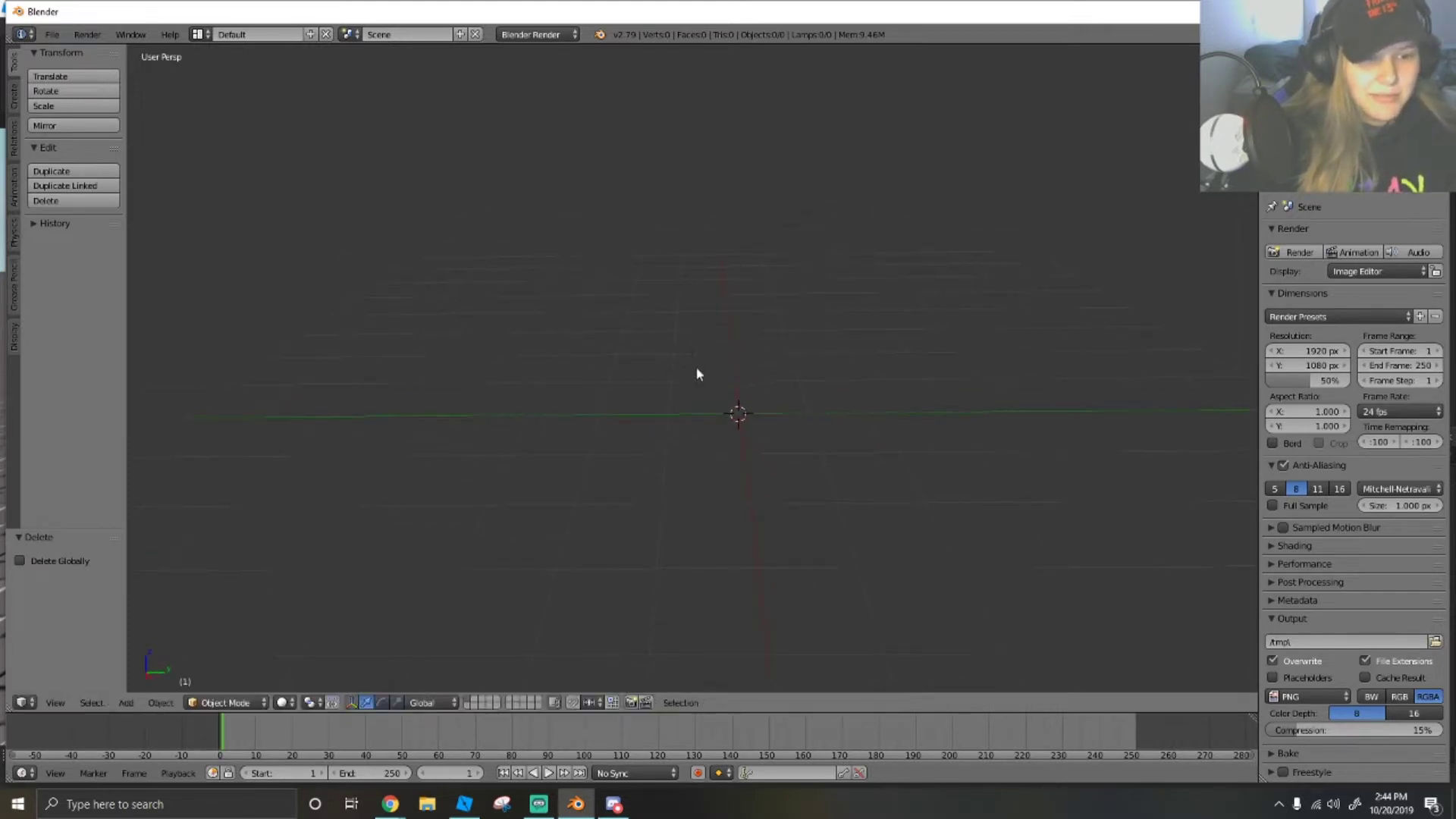
{"action": "left_click", "coordinate": [15, 97]}
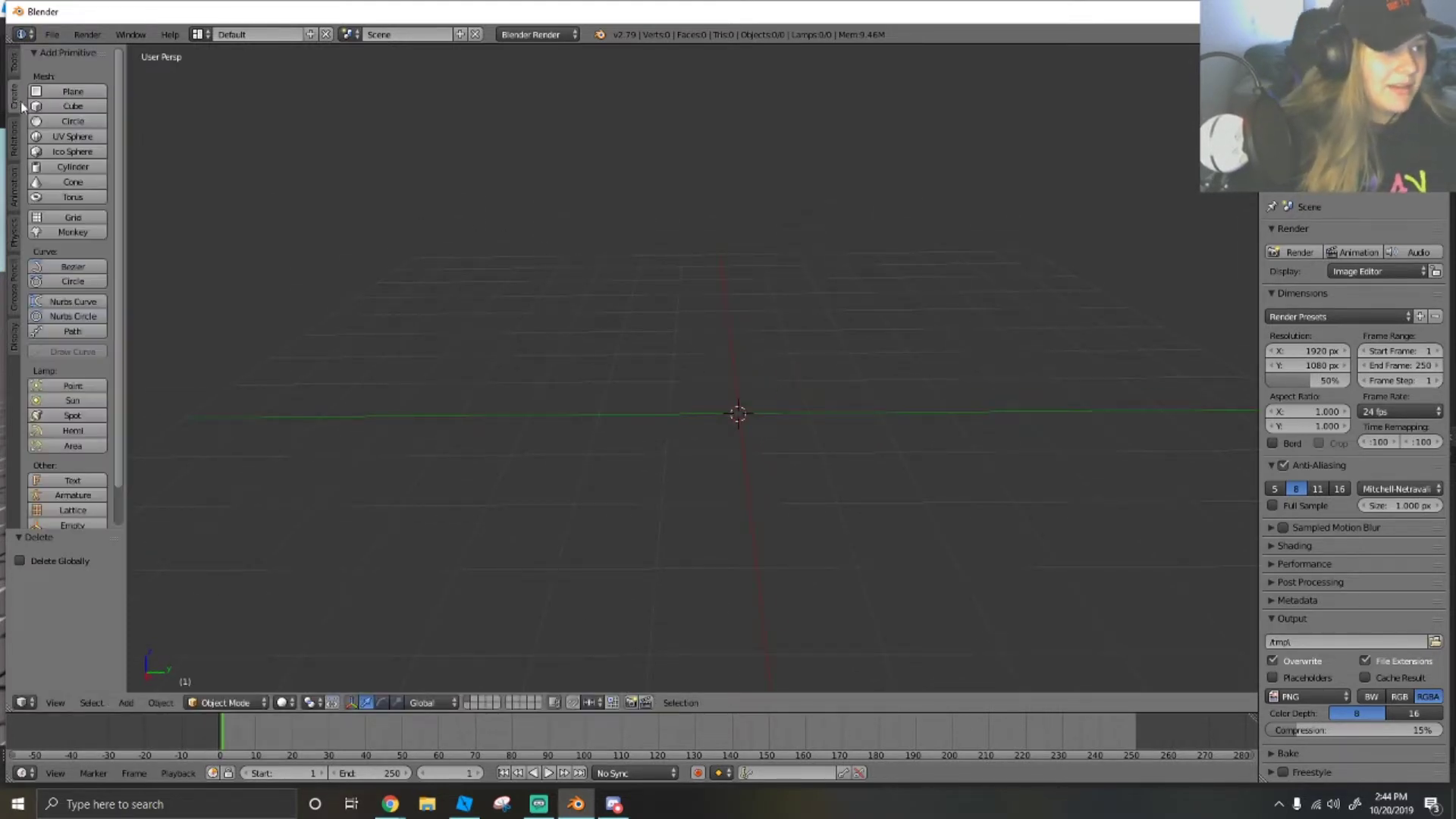
{"action": "left_click", "coordinate": [53, 137]}
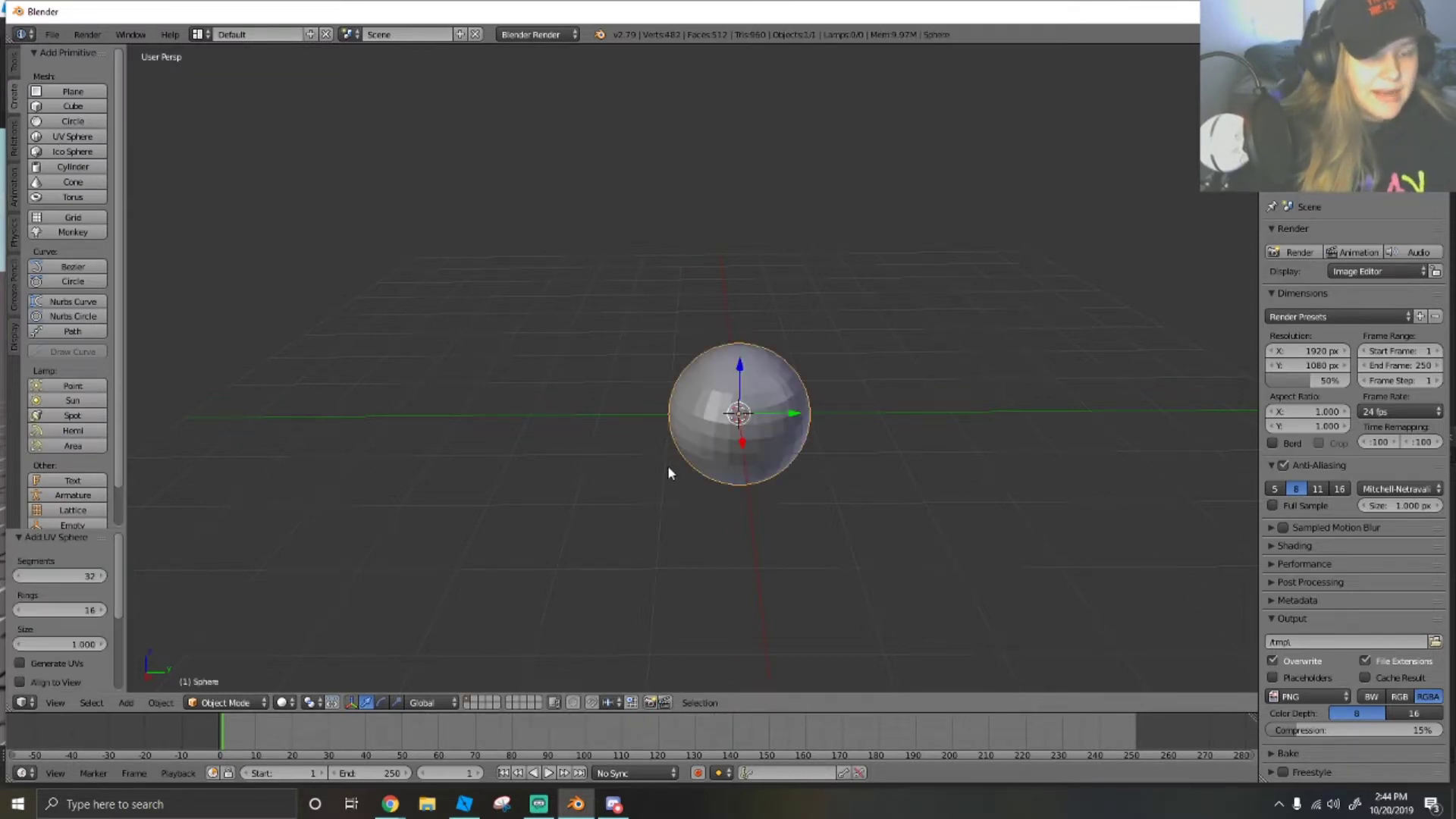
Set the UV sphere to 24 segments and 10 rings.
{"action": "key", "text": "shift+f"}
{"action": "key", "text": "w"}
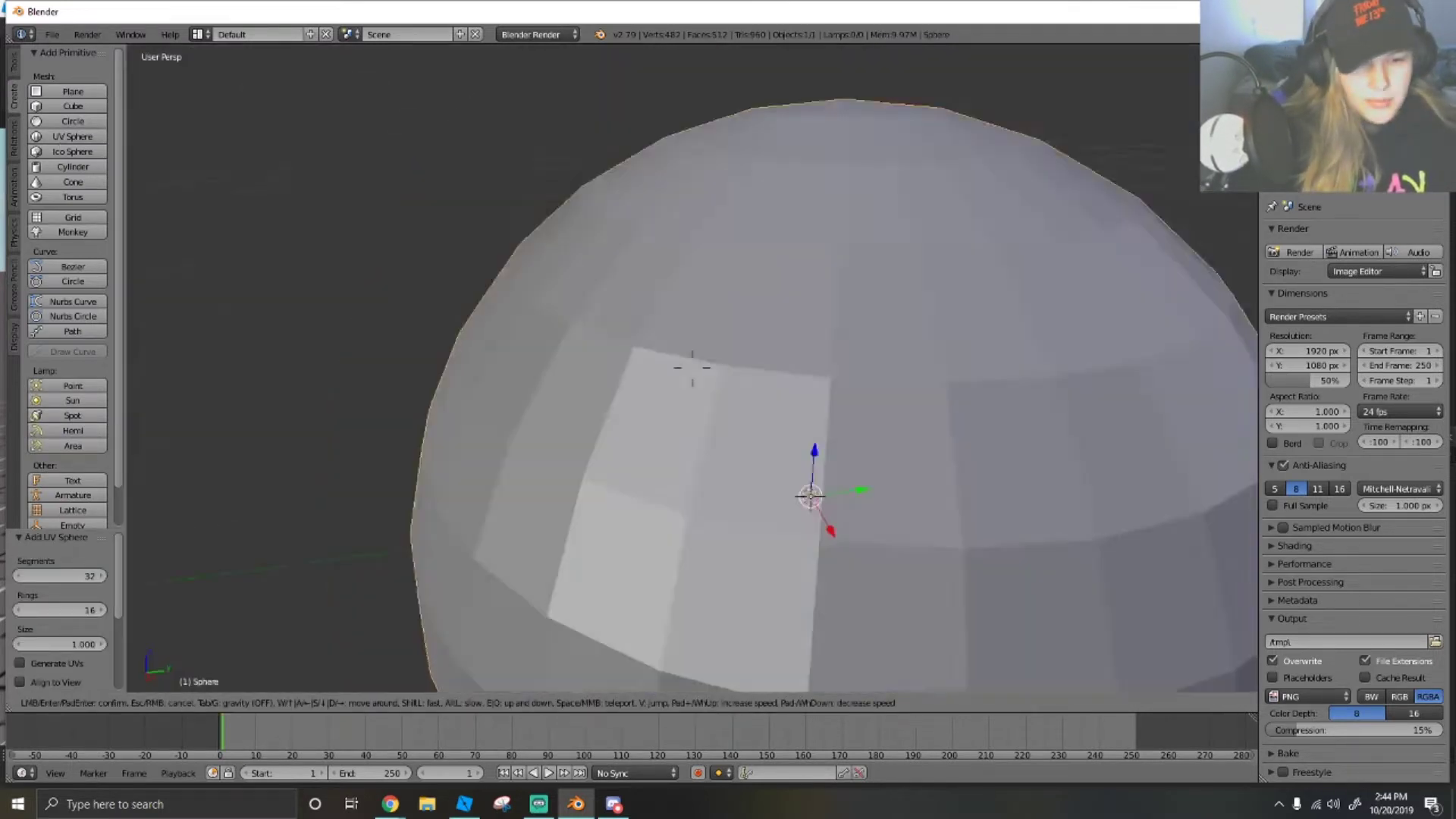
{"action": "key", "text": "Escape"}
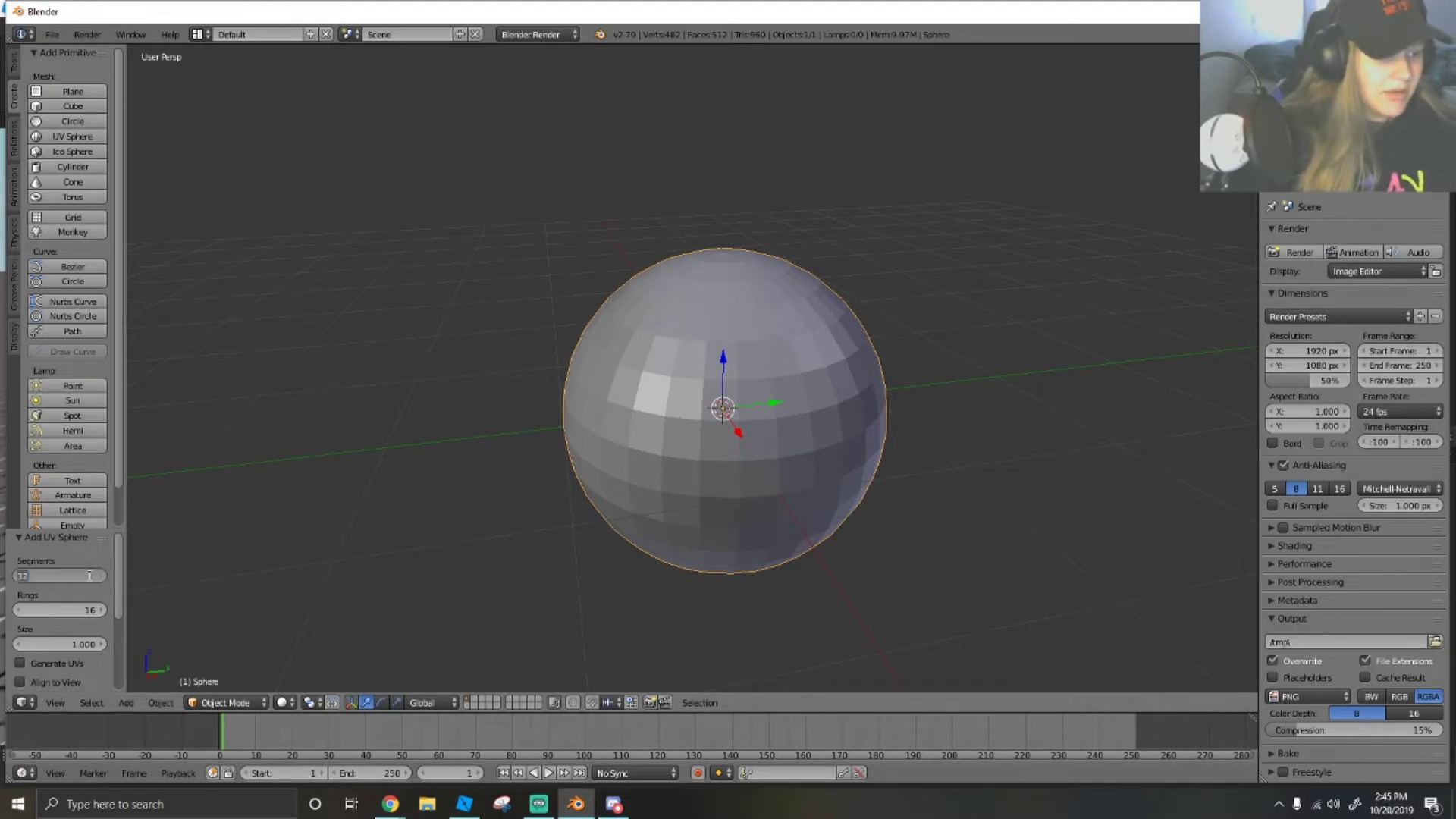
{"action": "key", "text": "Return"}
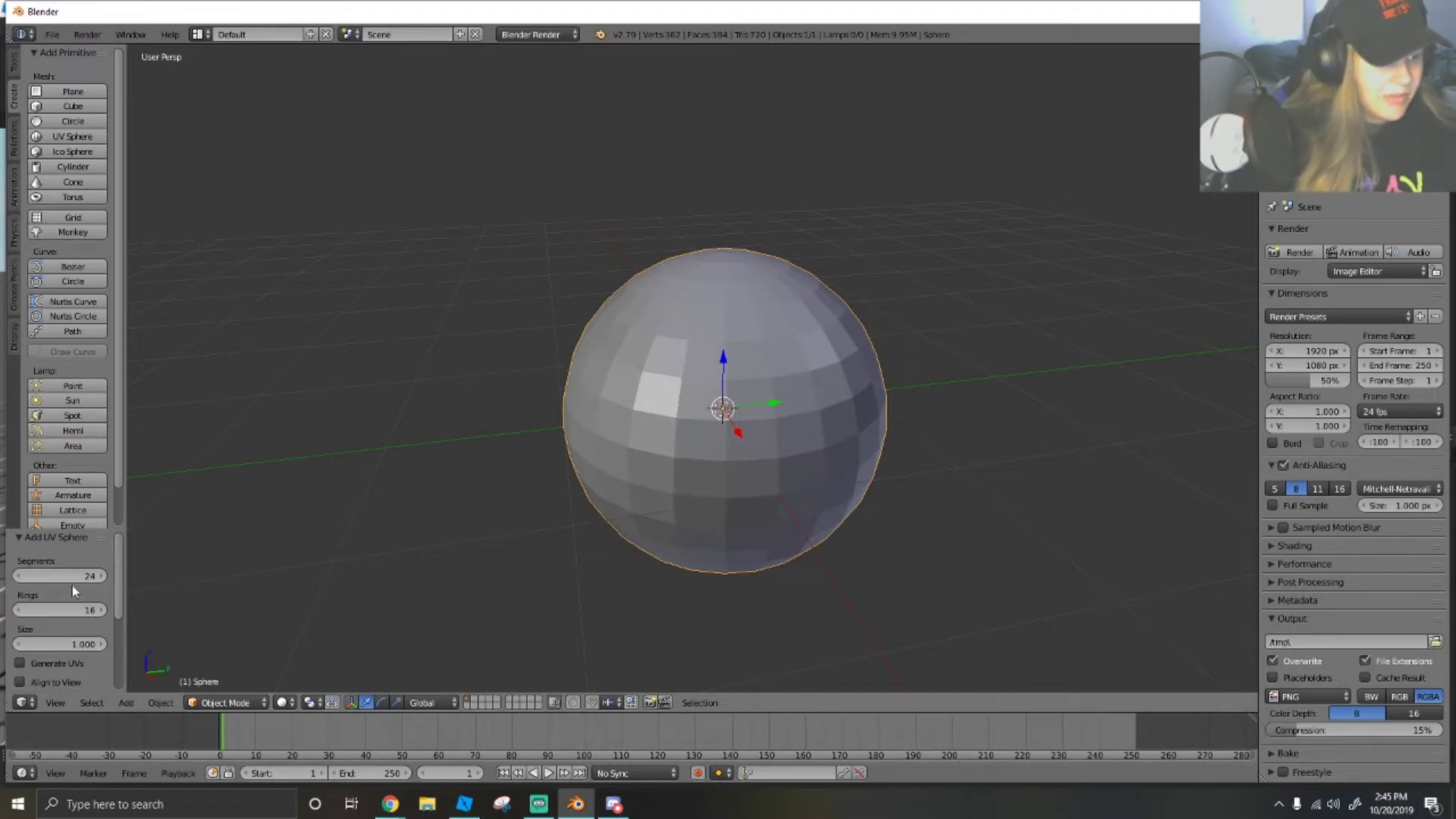
{"action": "left_click", "coordinate": [83, 608]}
{"action": "type", "text": "1"}
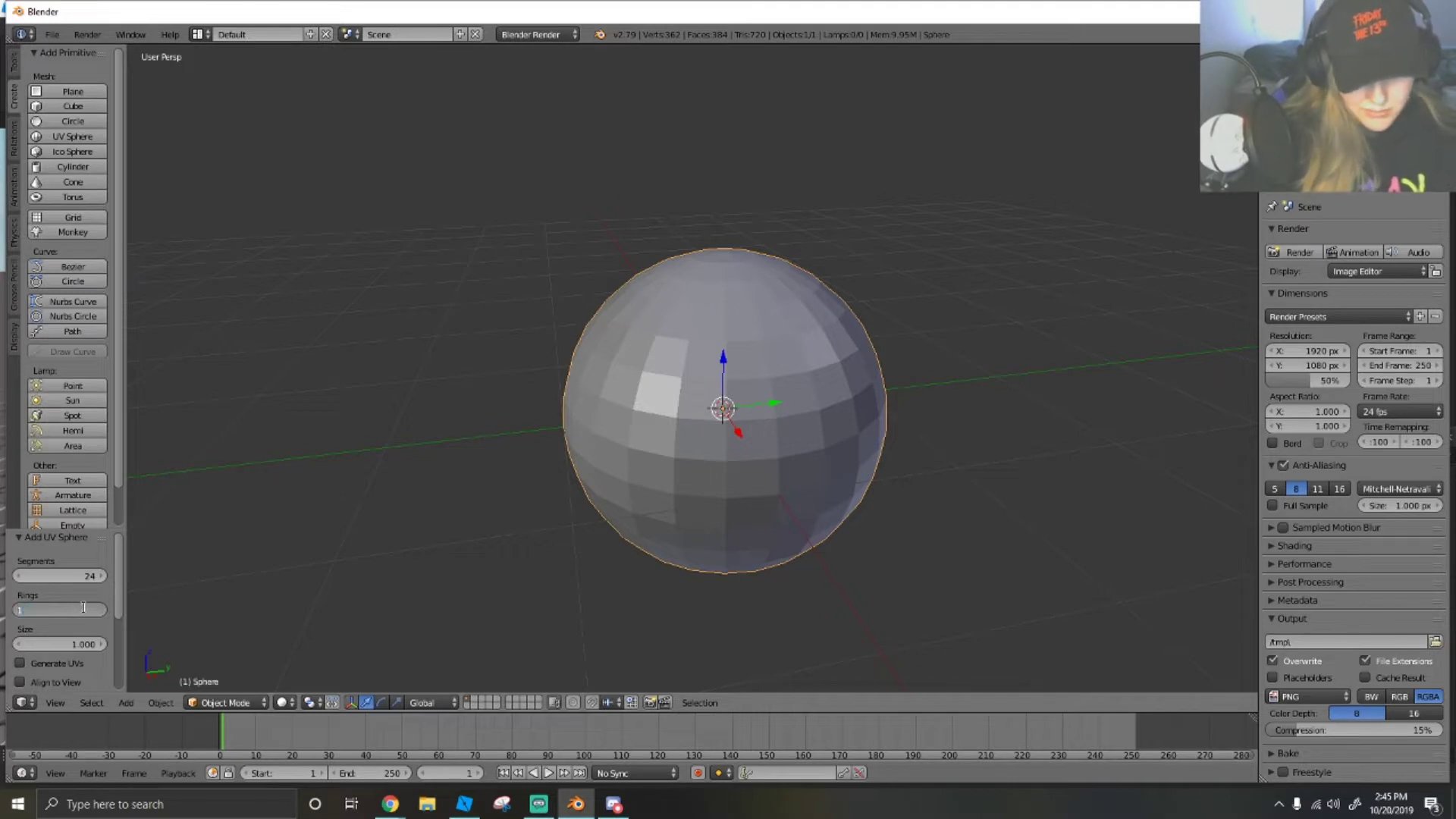
{"action": "type", "text": "0"}
{"action": "key", "text": "Return"}
{"action": "scroll", "coordinate": [552, 407], "scroll_direction": "down", "scroll_amount": 2}
{"action": "scroll", "coordinate": [589, 416], "scroll_direction": "up", "scroll_amount": 2}
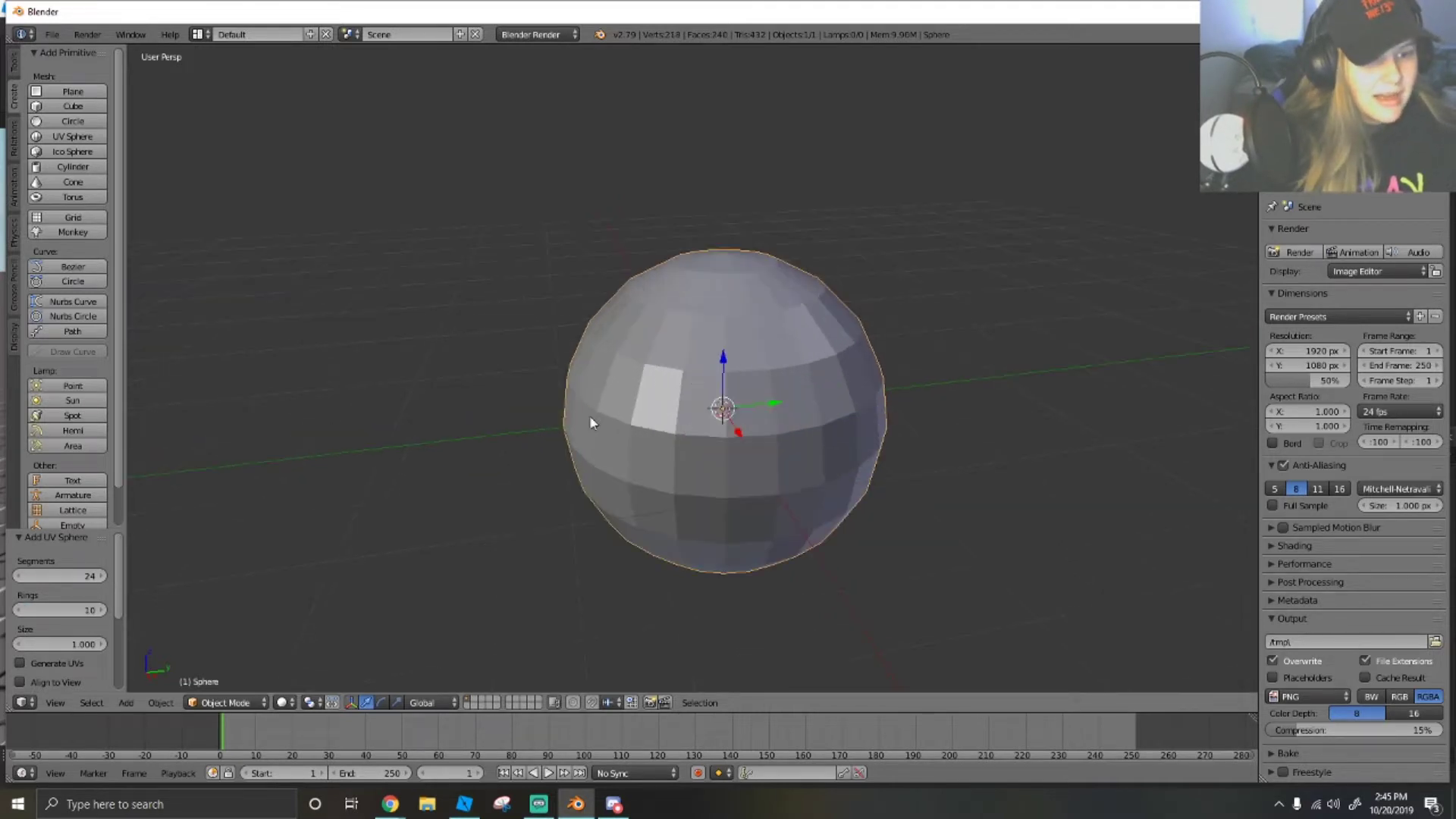
Switch the sphere from Object Mode to Edit Mode.
{"action": "mouse_move", "coordinate": [589, 416]}
{"action": "middle_mouse_down"}
{"action": "mouse_move", "coordinate": [579, 393]}
{"action": "mouse_move", "coordinate": [590, 428]}
{"action": "middle_mouse_up"}
{"action": "key", "text": "shift+f"}
{"action": "key", "text": "w"}
{"action": "key", "text": "s"}
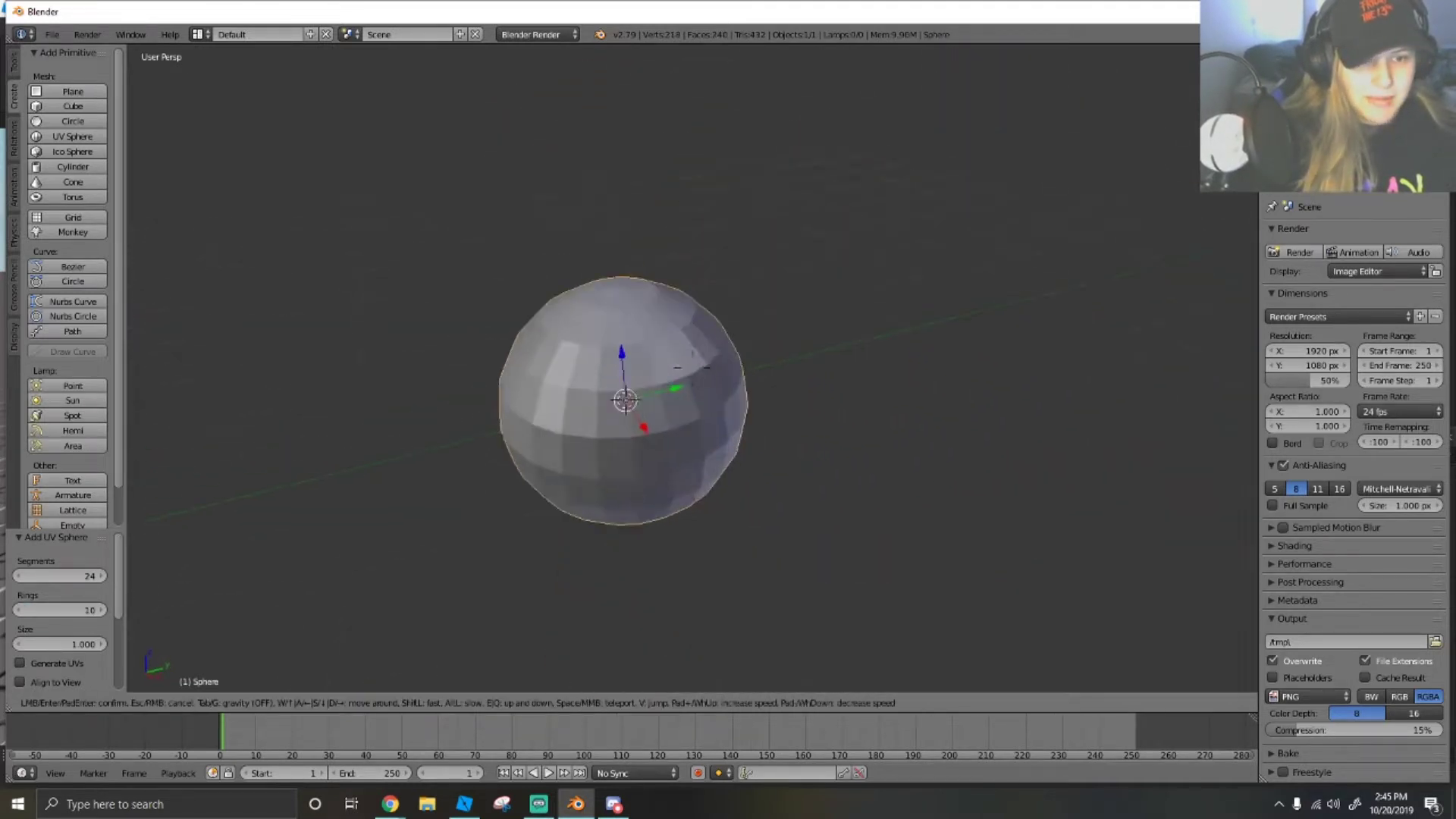
{"action": "left_click", "coordinate": [694, 373]}
{"action": "left_click", "coordinate": [222, 702]}
{"action": "left_click", "coordinate": [219, 676]}
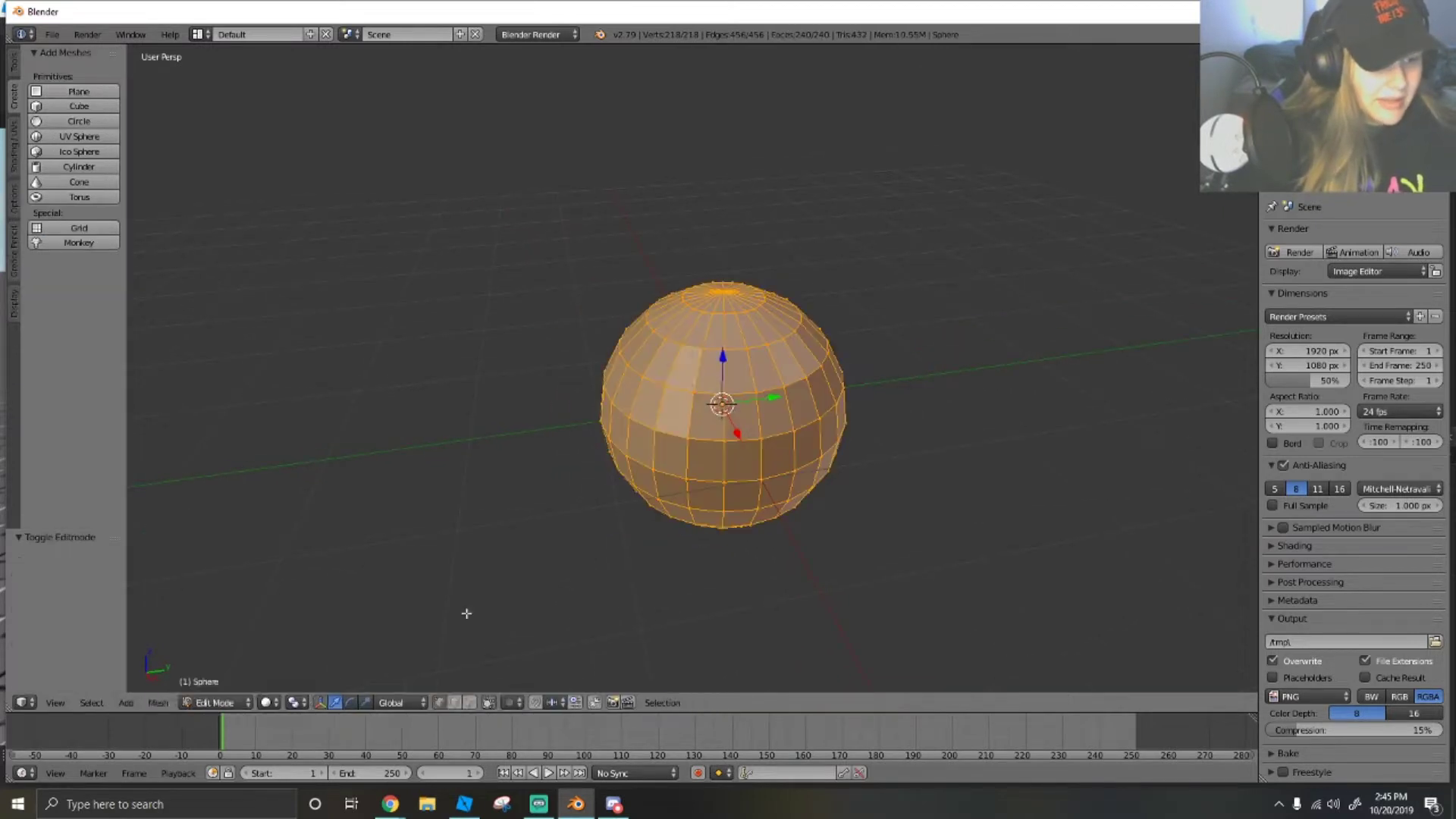
Turn on proportional editing with the Enable option for the sphere mesh.
{"action": "key", "text": "shift+f"}
{"action": "key", "text": "w"}
{"action": "key", "text": "s"}
{"action": "key", "text": "w"}
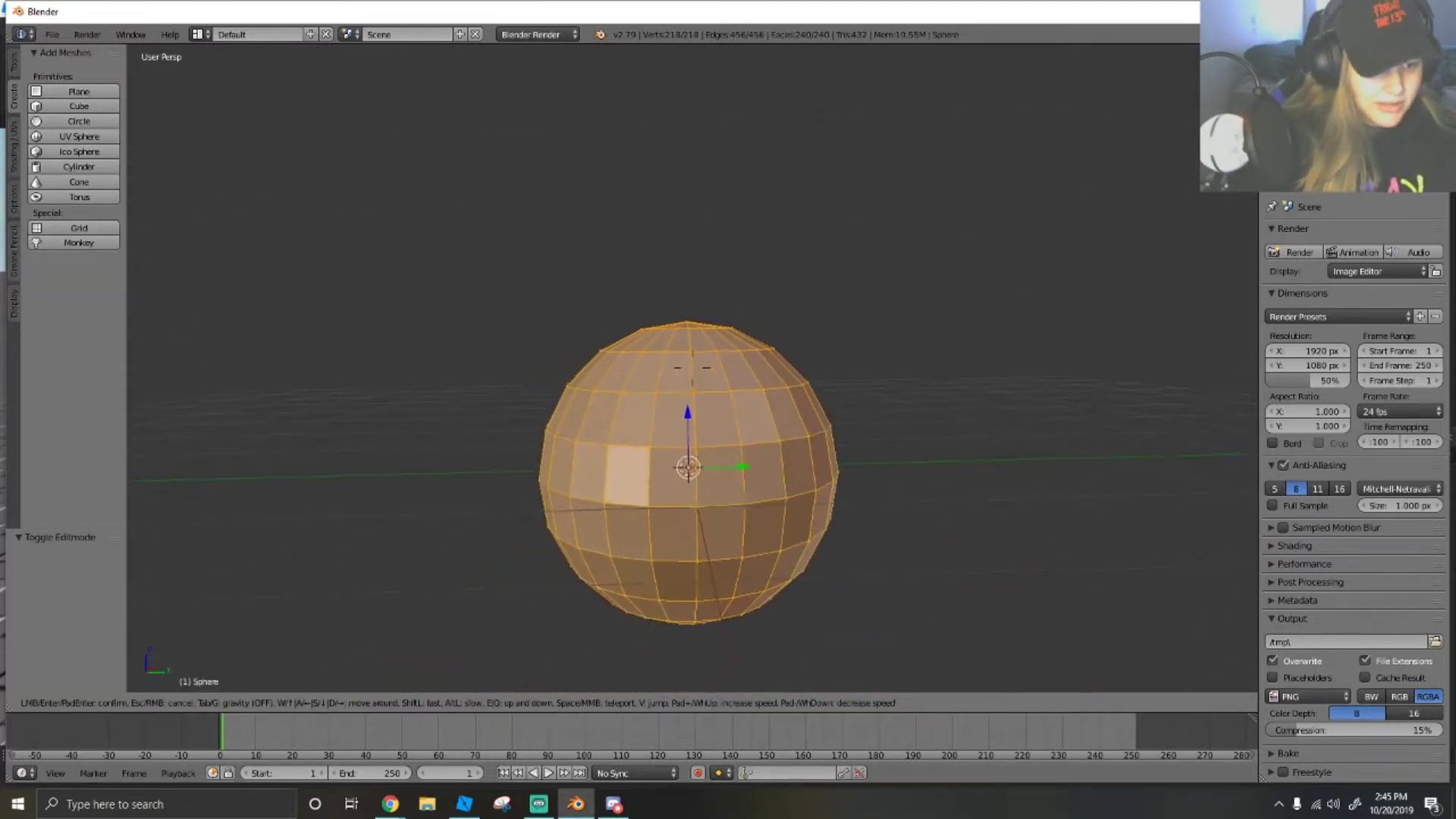
{"action": "left_click", "coordinate": [692, 368]}
{"action": "key", "text": "shift+f"}
{"action": "key", "text": "s"}
{"action": "left_click", "coordinate": [693, 368]}
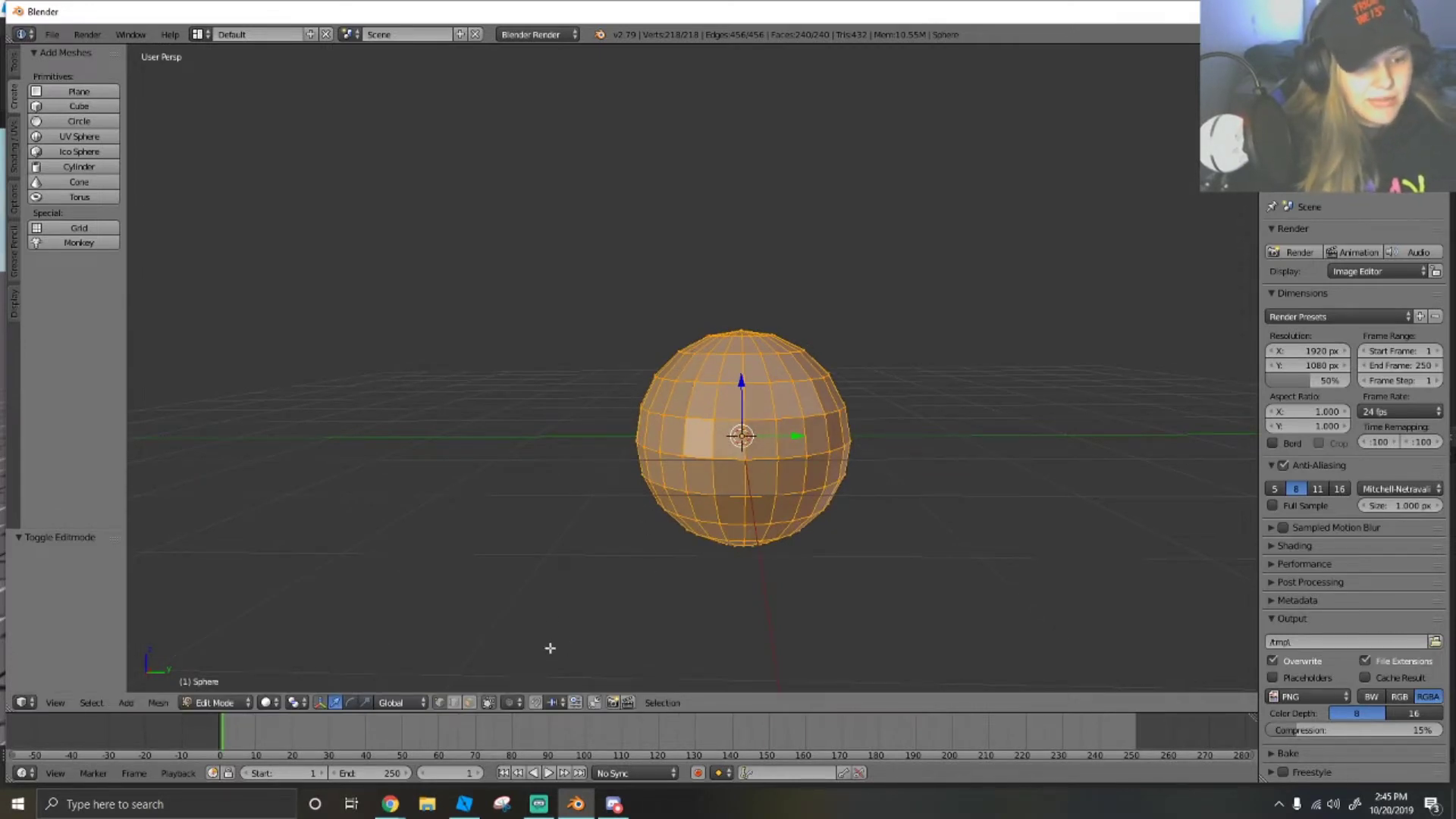
{"action": "left_click", "coordinate": [512, 703]}
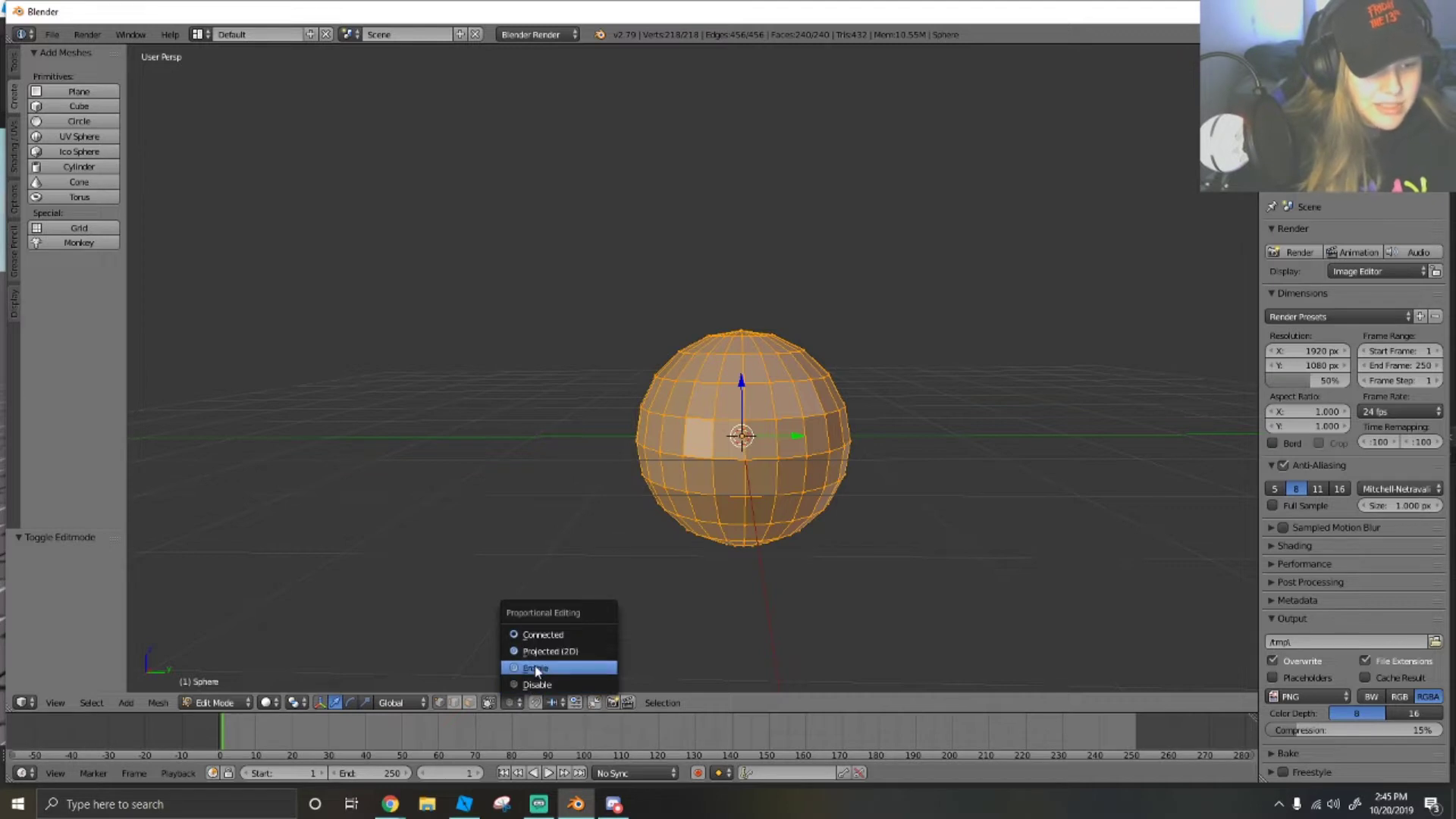
{"action": "left_click", "coordinate": [536, 669]}
{"action": "scroll", "coordinate": [651, 546], "scroll_direction": "up", "scroll_amount": 2}
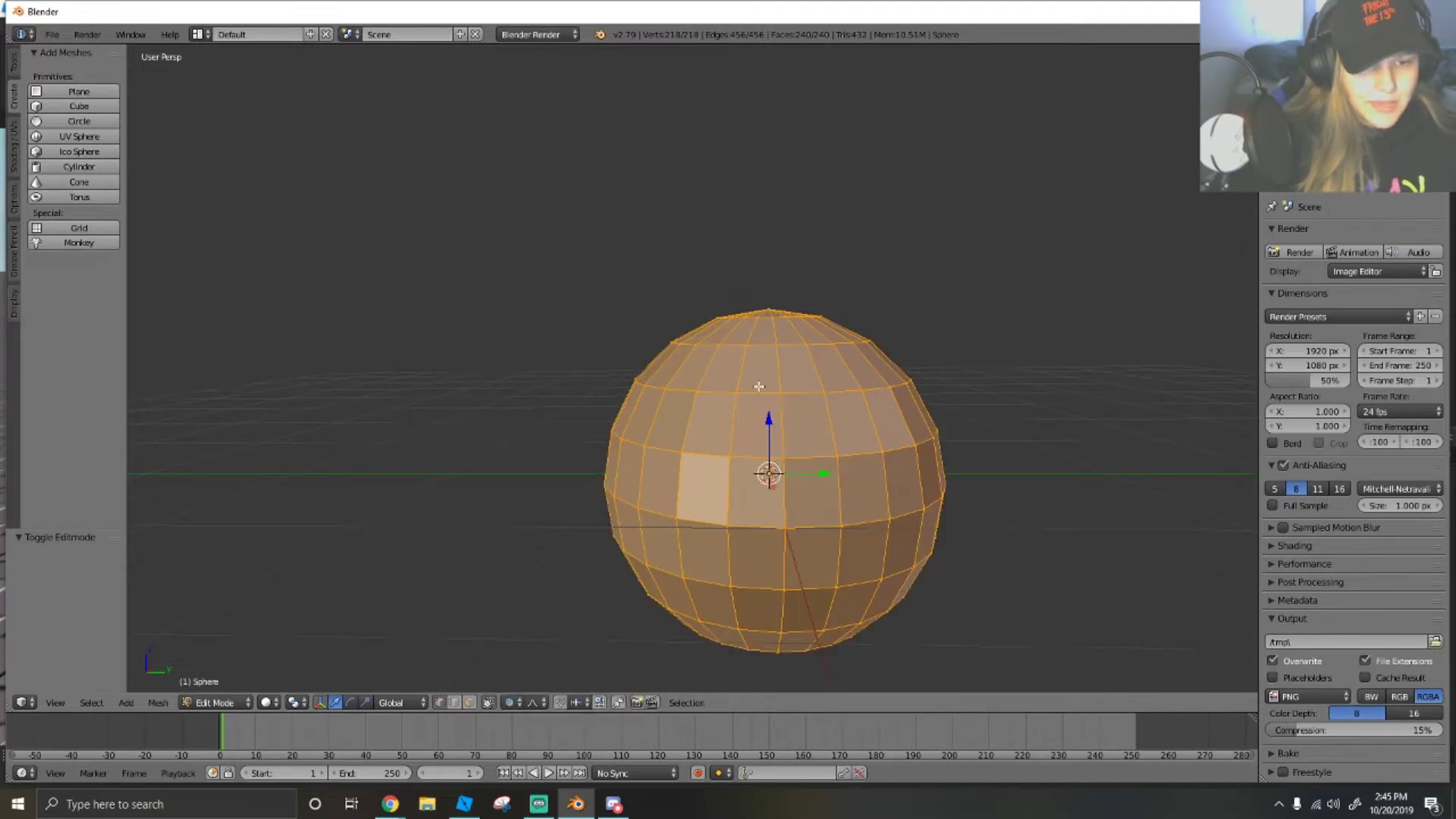
{"action": "scroll", "coordinate": [831, 453], "scroll_direction": "down", "scroll_amount": 3}
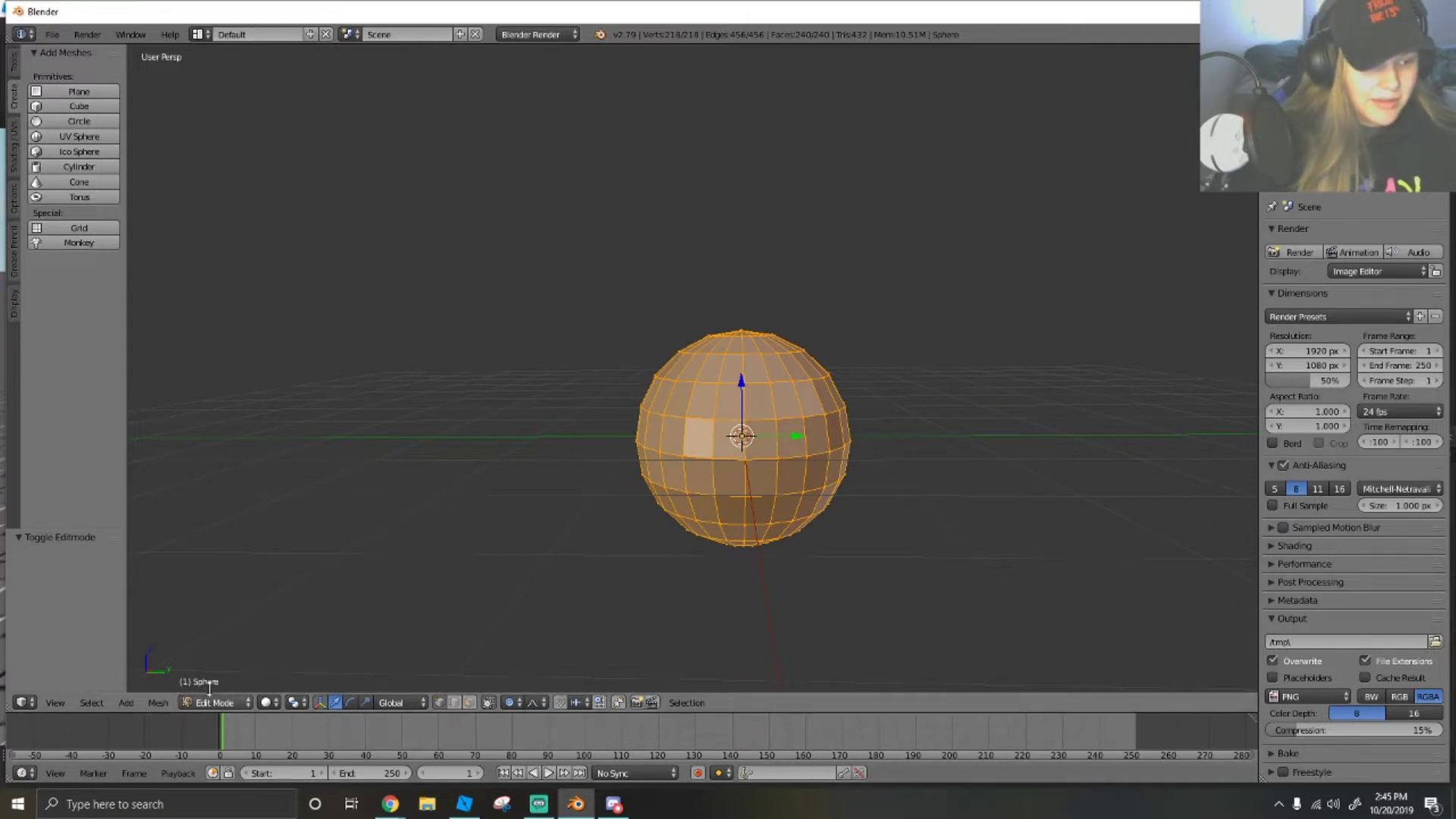
Try scaling the whole sphere down uniformly on all axes, and undo the scaling.
{"action": "key", "text": "s"}
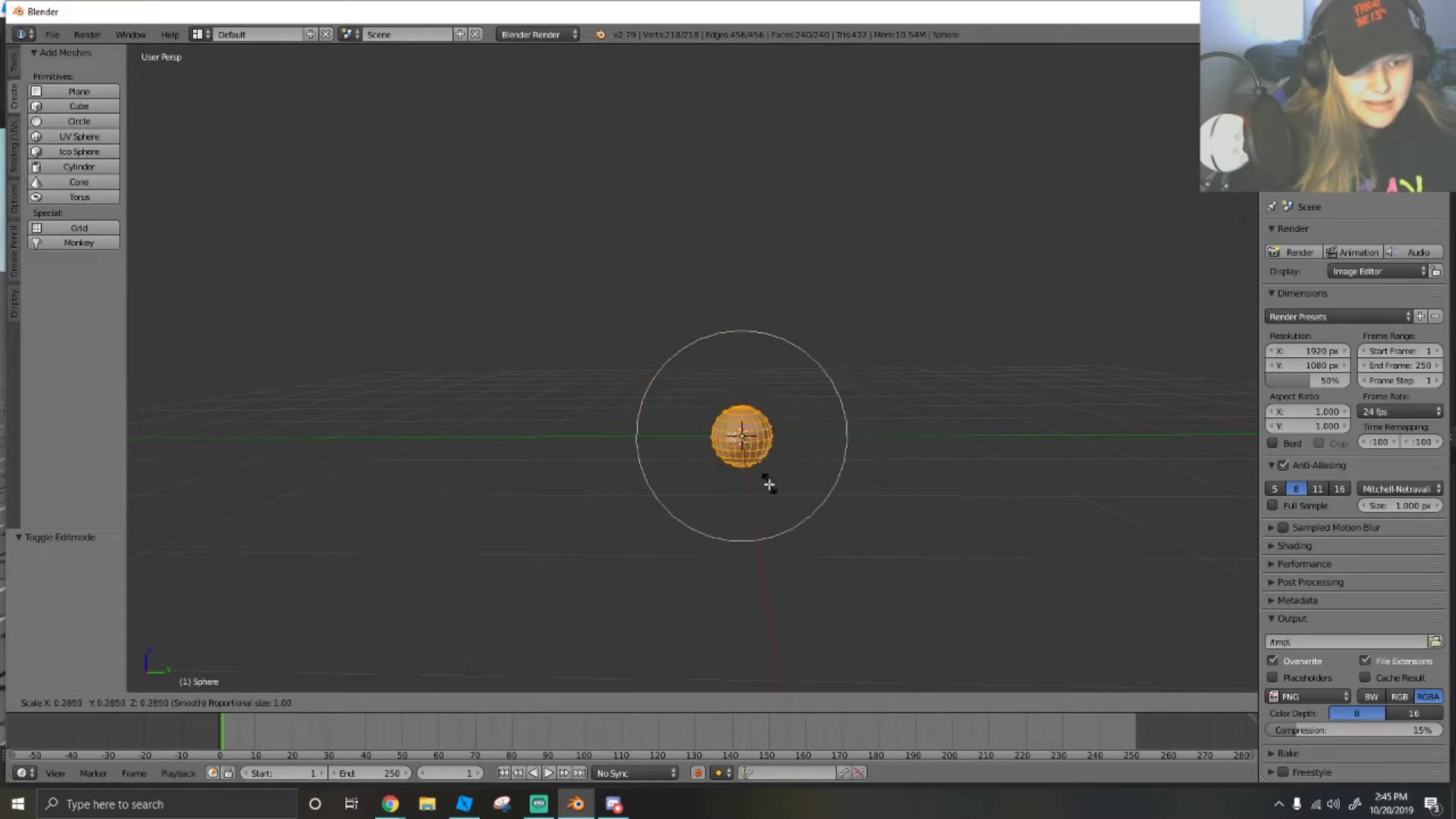
{"action": "left_click", "coordinate": [808, 502]}
{"action": "key", "text": "ctrl+z"}
Flatten the sphere by scaling it along the Z axis to about 0.783.
{"action": "key", "text": "s"}
{"action": "key", "text": "z"}
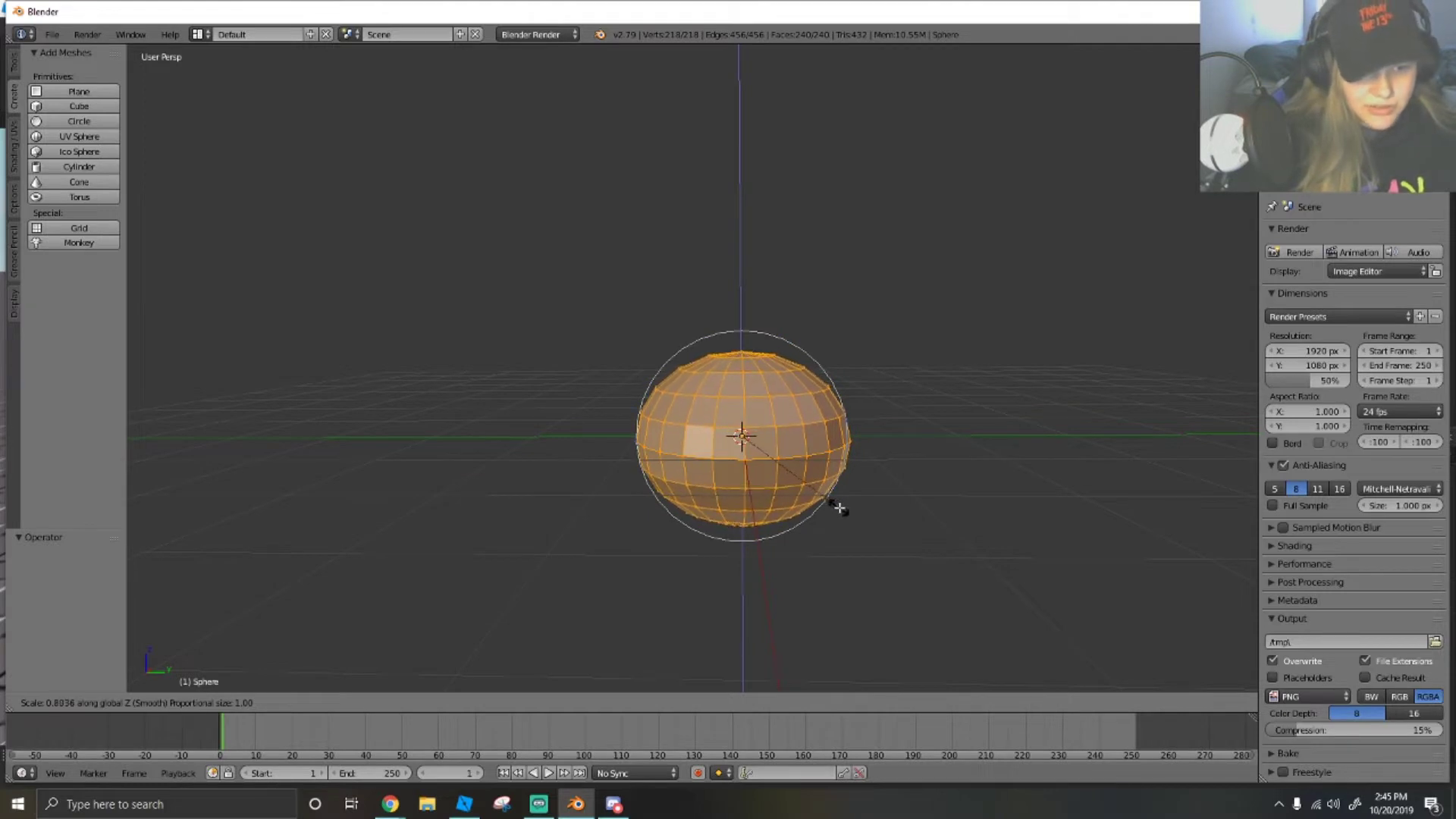
{"action": "left_click", "coordinate": [836, 507]}
Narrow the flattened sphere by scaling it along the X axis to about 0.855.
{"action": "key", "text": "shift+f"}
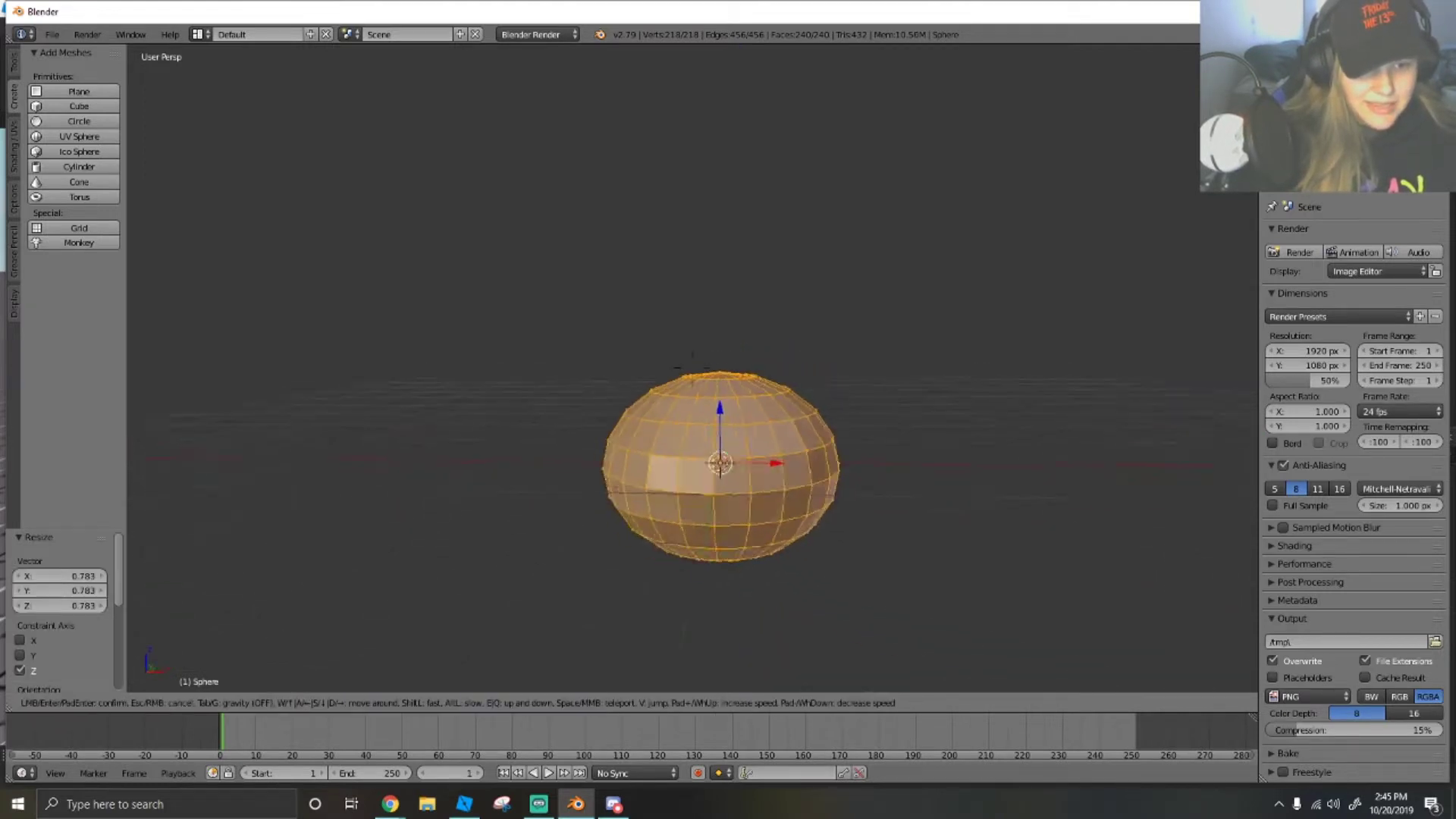
{"action": "key", "text": "w"}
{"action": "key", "text": "a"}
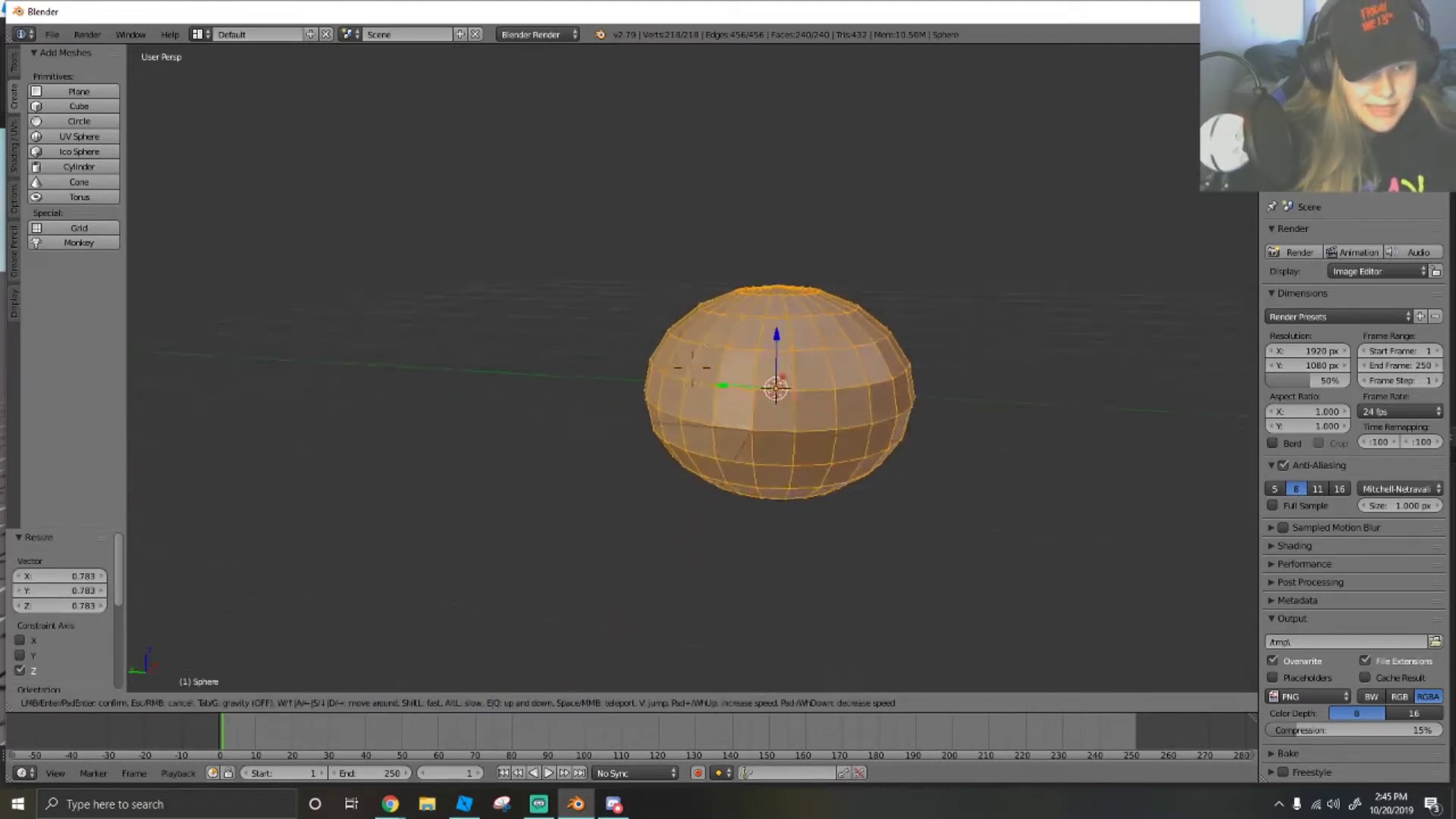
{"action": "key", "text": "s"}
{"action": "key", "text": "a"}
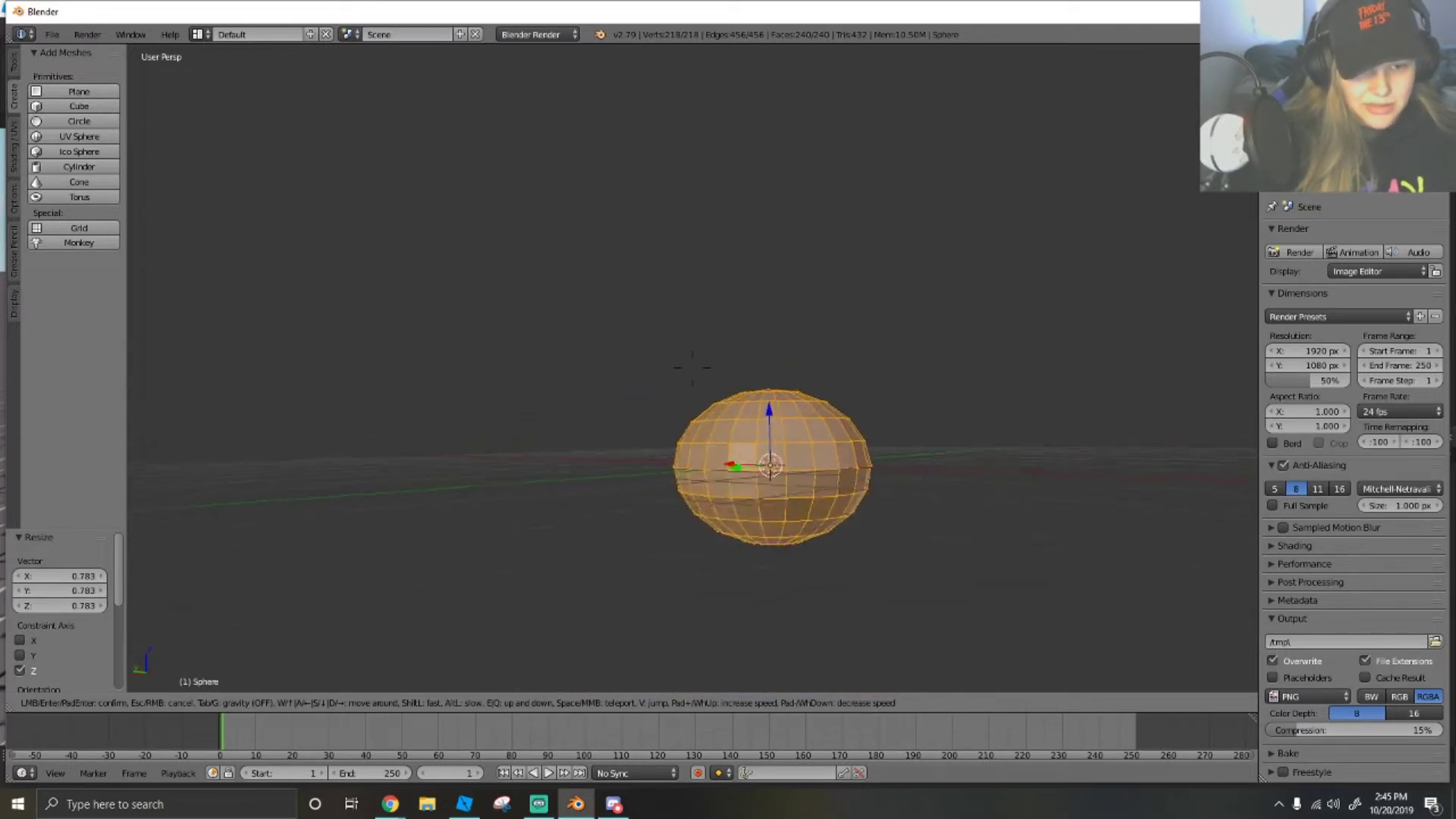
{"action": "key", "text": "w"}
{"action": "key", "text": "s"}
{"action": "left_click", "coordinate": [680, 375]}
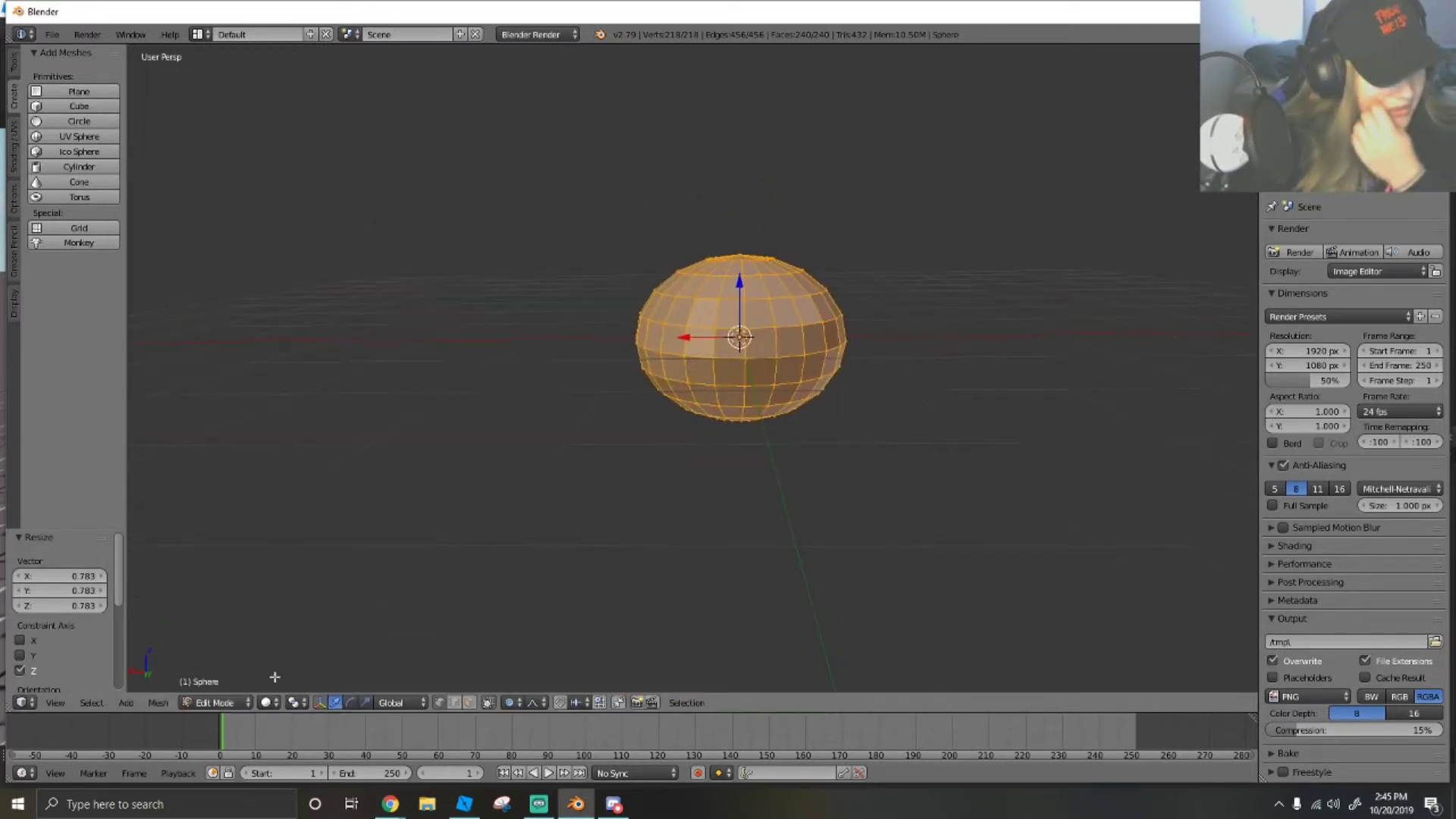
{"action": "key", "text": "s"}
{"action": "key", "text": "x"}
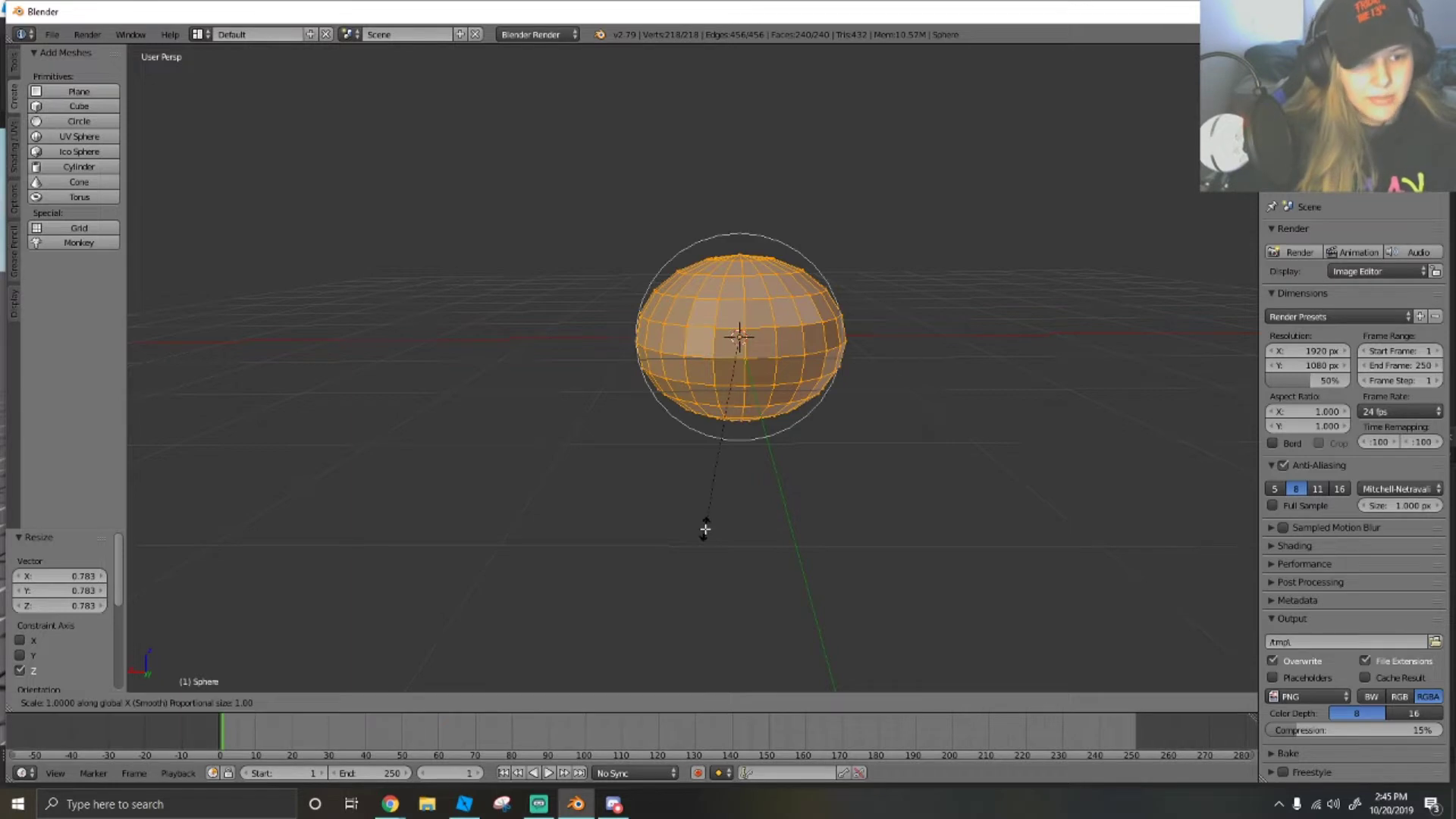
{"action": "left_click", "coordinate": [726, 503]}
Examine the flattened sphere's proportions from several angles and distances.
{"action": "key", "text": "shift+f"}
{"action": "key", "text": "w"}
{"action": "key", "text": "d"}
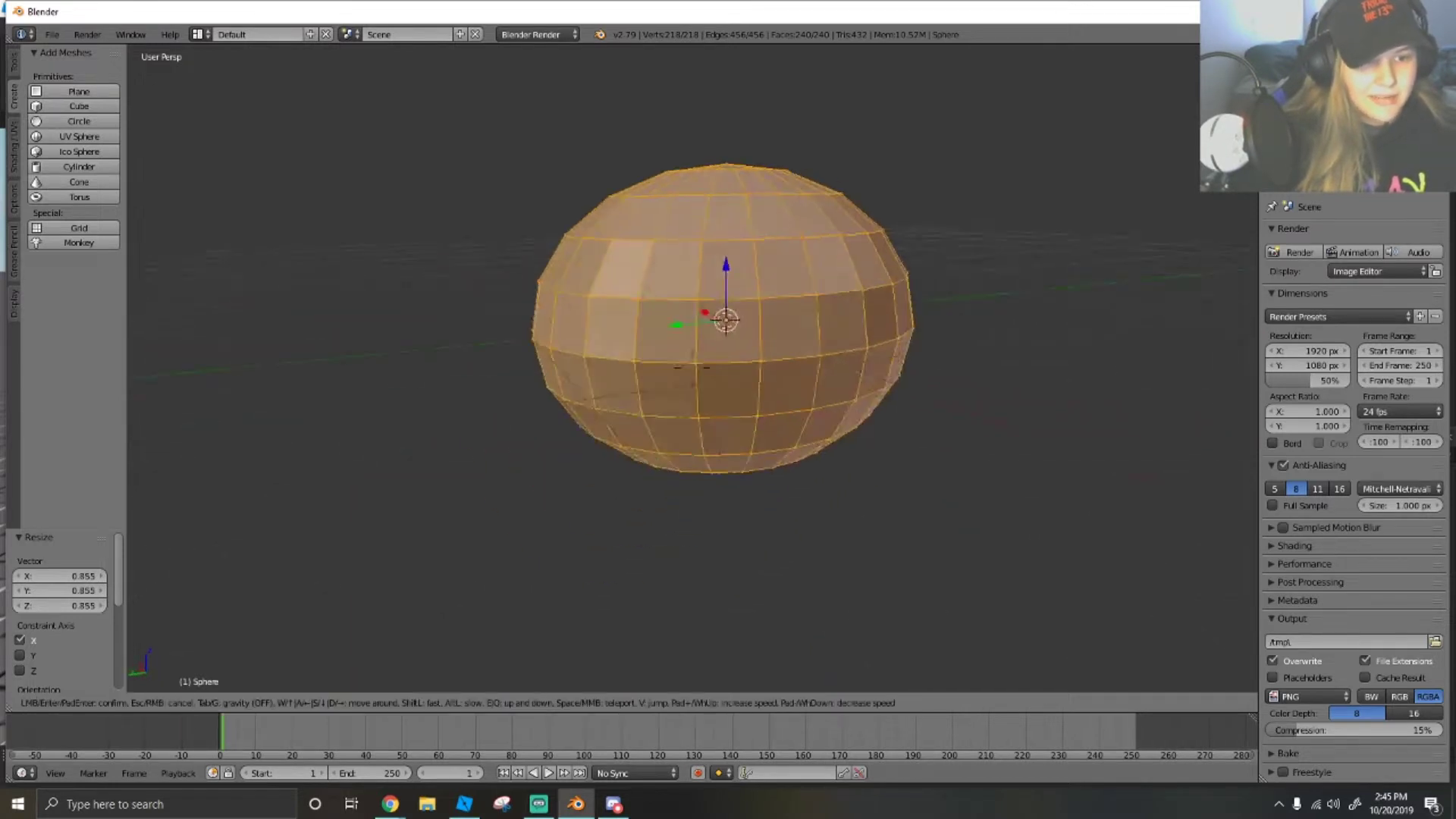
{"action": "key", "text": "s"}
{"action": "key", "text": "w"}
{"action": "key", "text": "s"}
{"action": "key", "text": "w"}
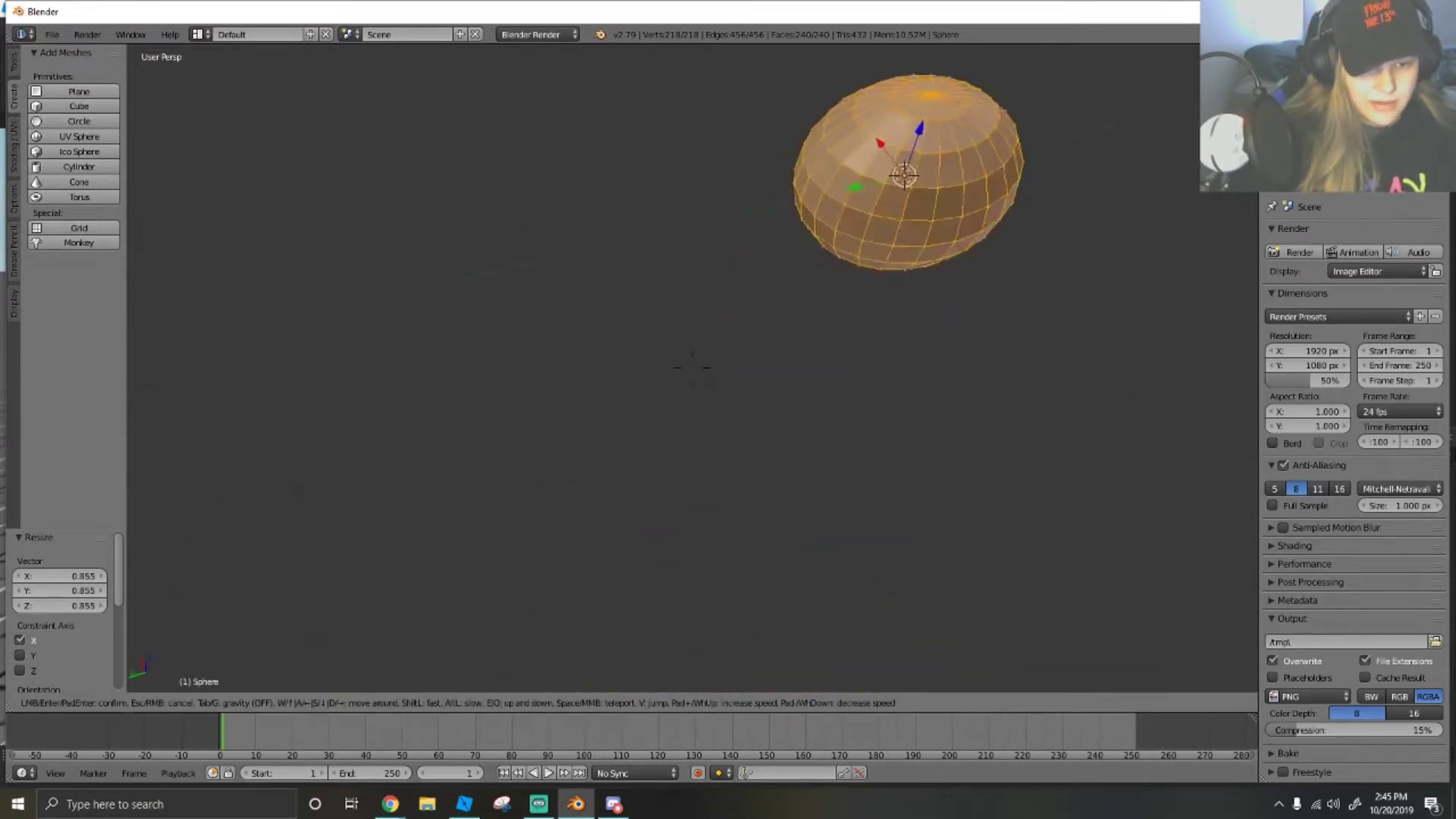
{"action": "key", "text": "s"}
{"action": "key", "text": "w"}
{"action": "key", "text": "d"}
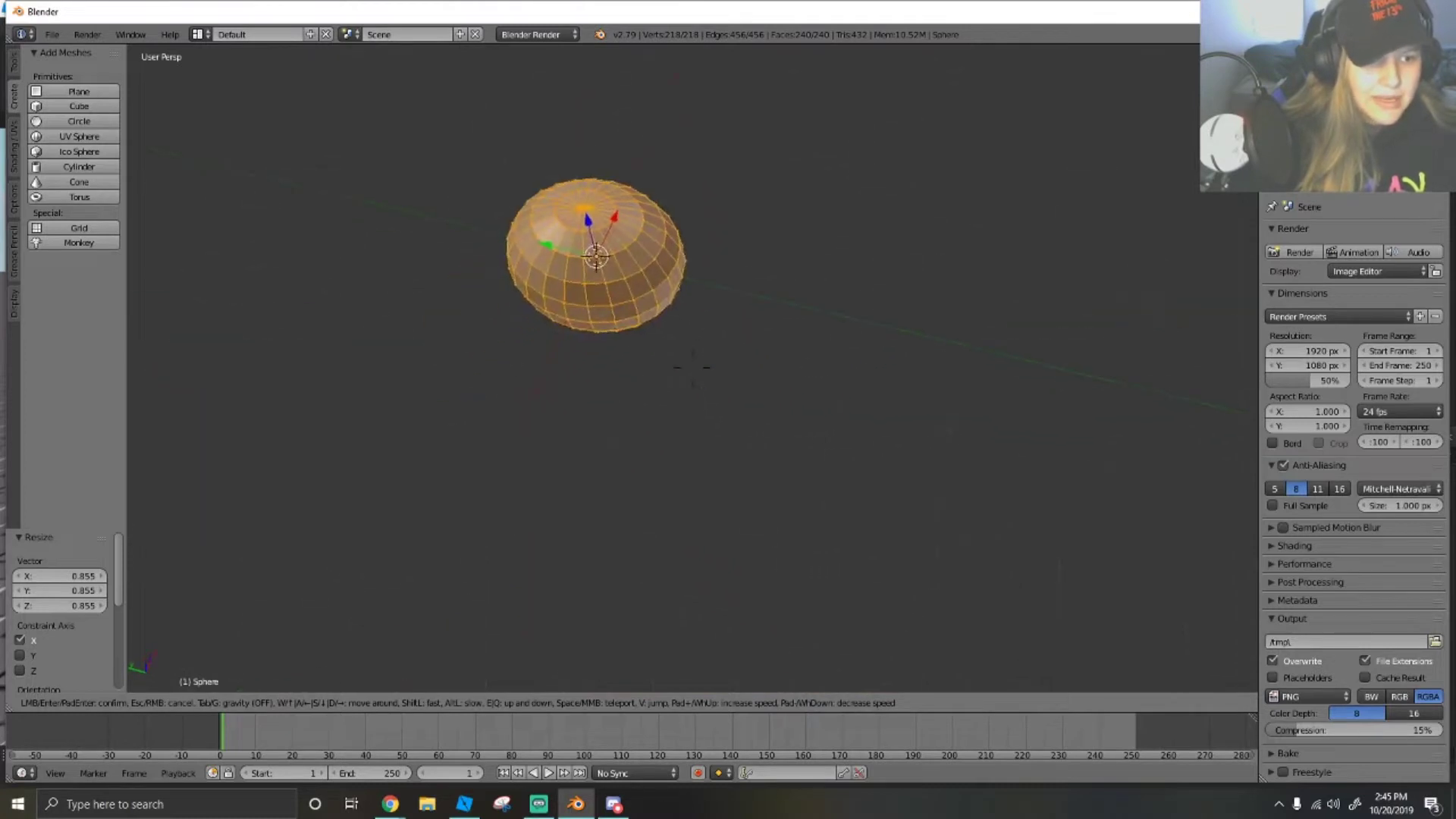
{"action": "key", "text": "w"}
{"action": "key", "text": "s"}
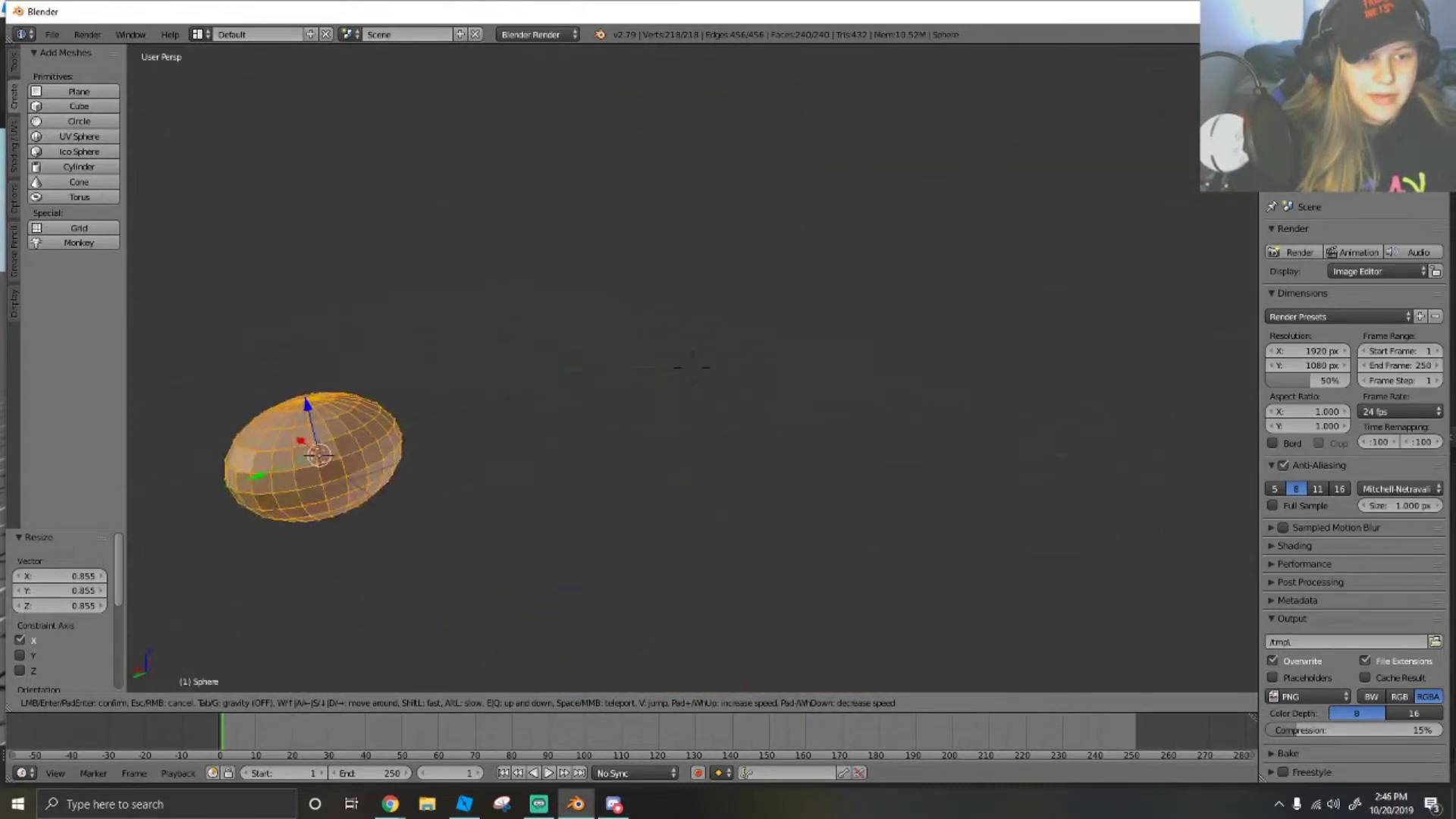
{"action": "key", "text": "s"}
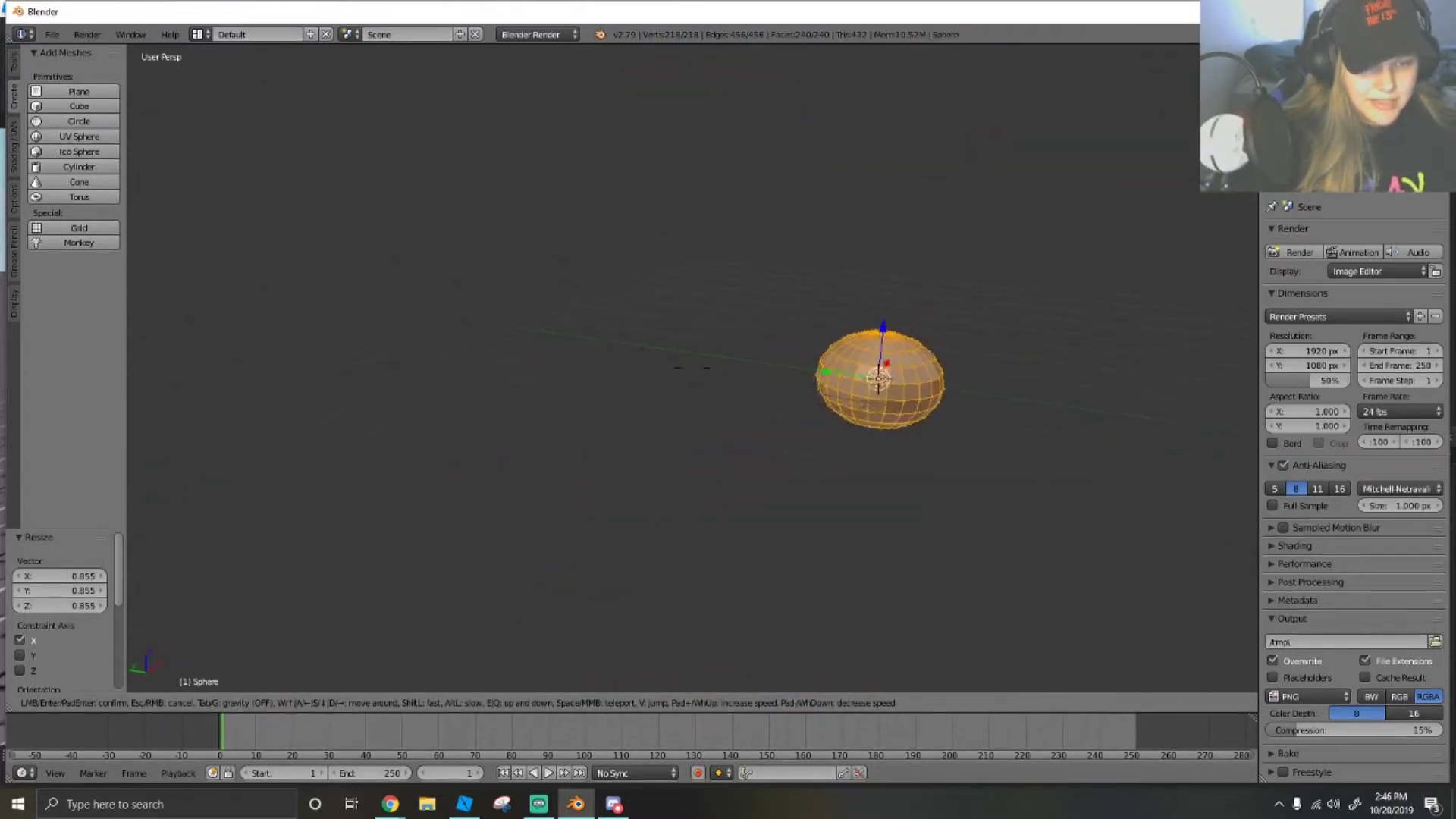
{"action": "key", "text": "s"}
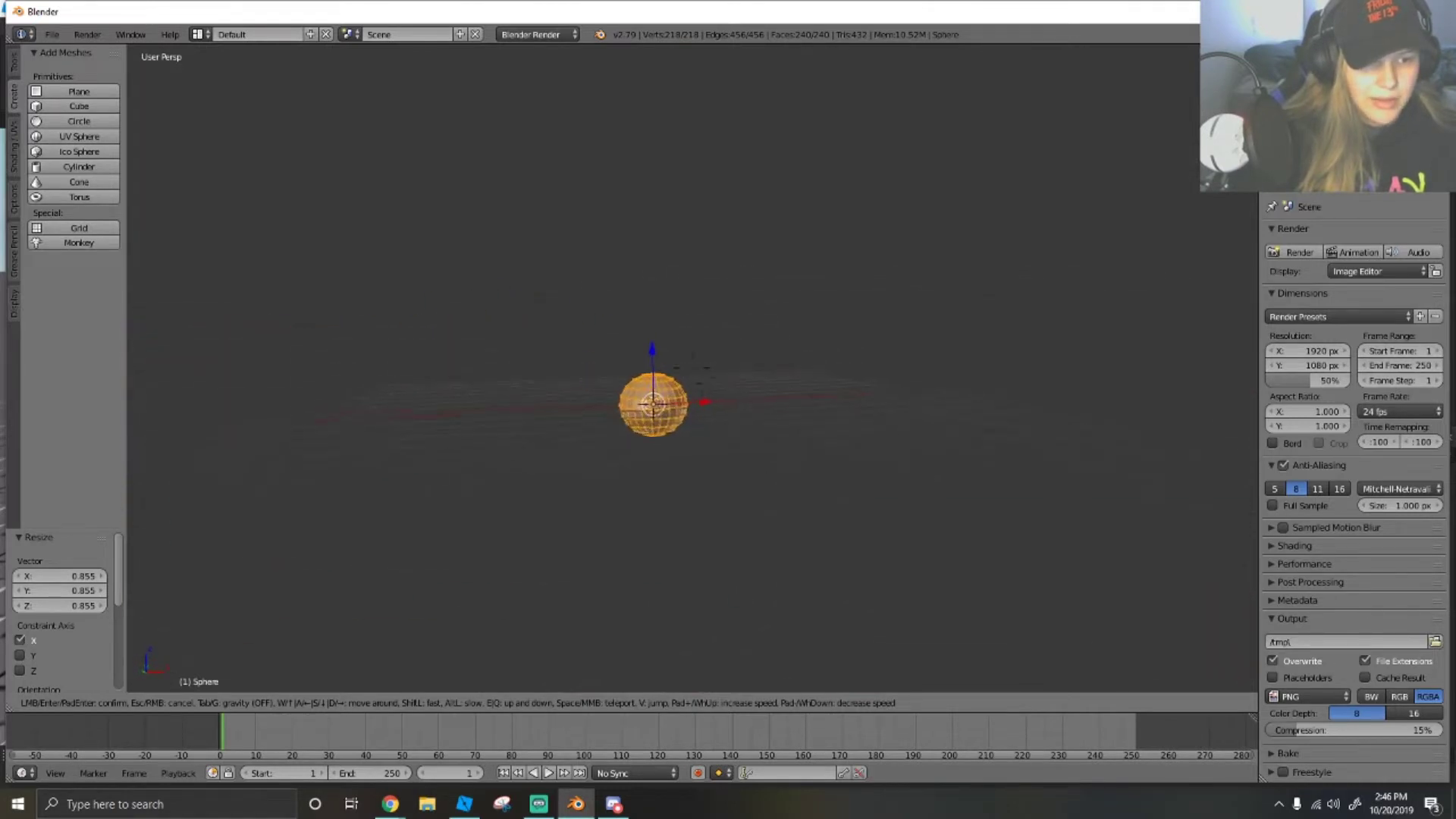
{"action": "key", "text": "w"}
{"action": "key", "text": "s"}
{"action": "key", "text": "a"}
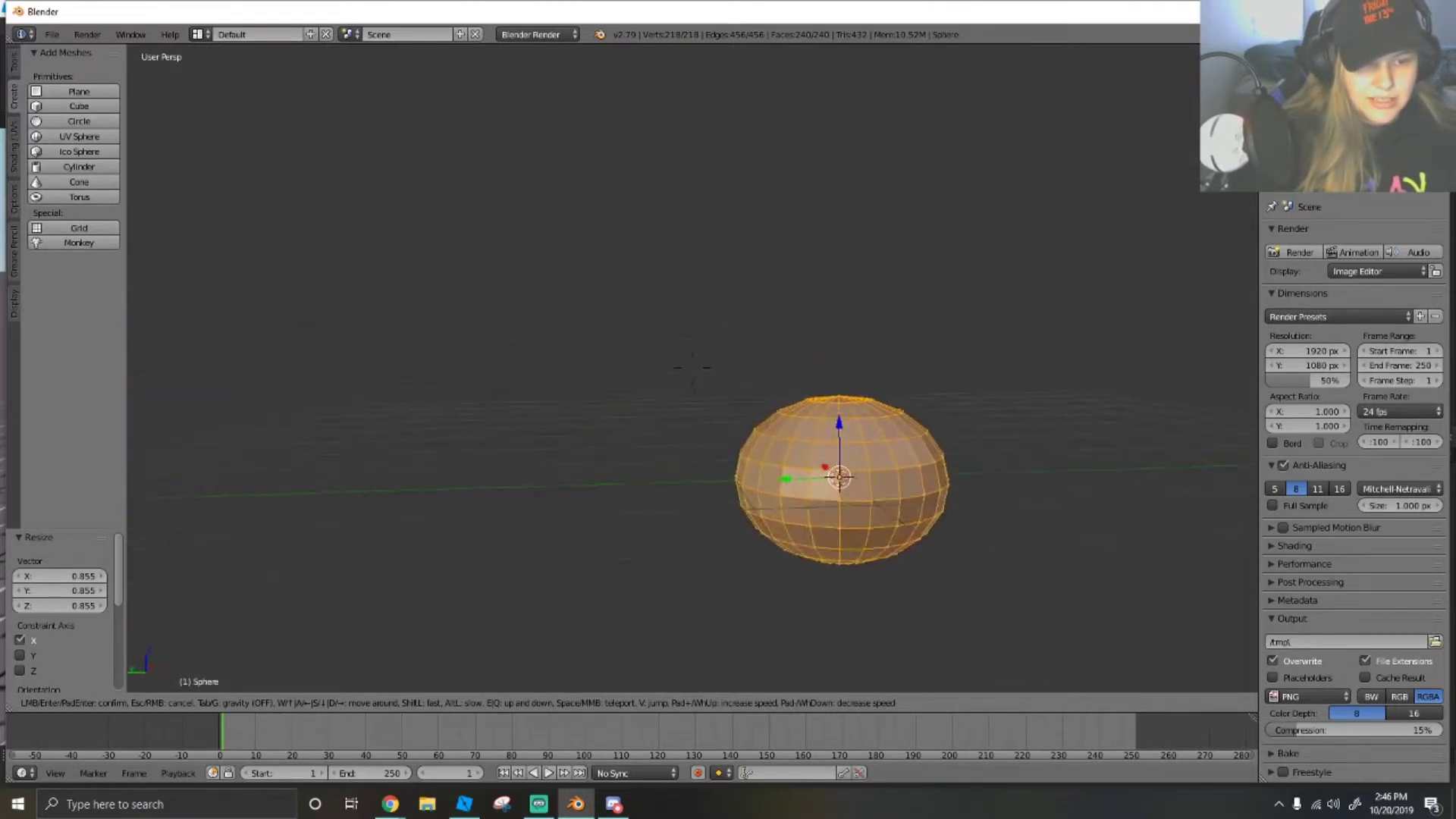
{"action": "key", "text": "w"}
{"action": "key", "text": "s"}
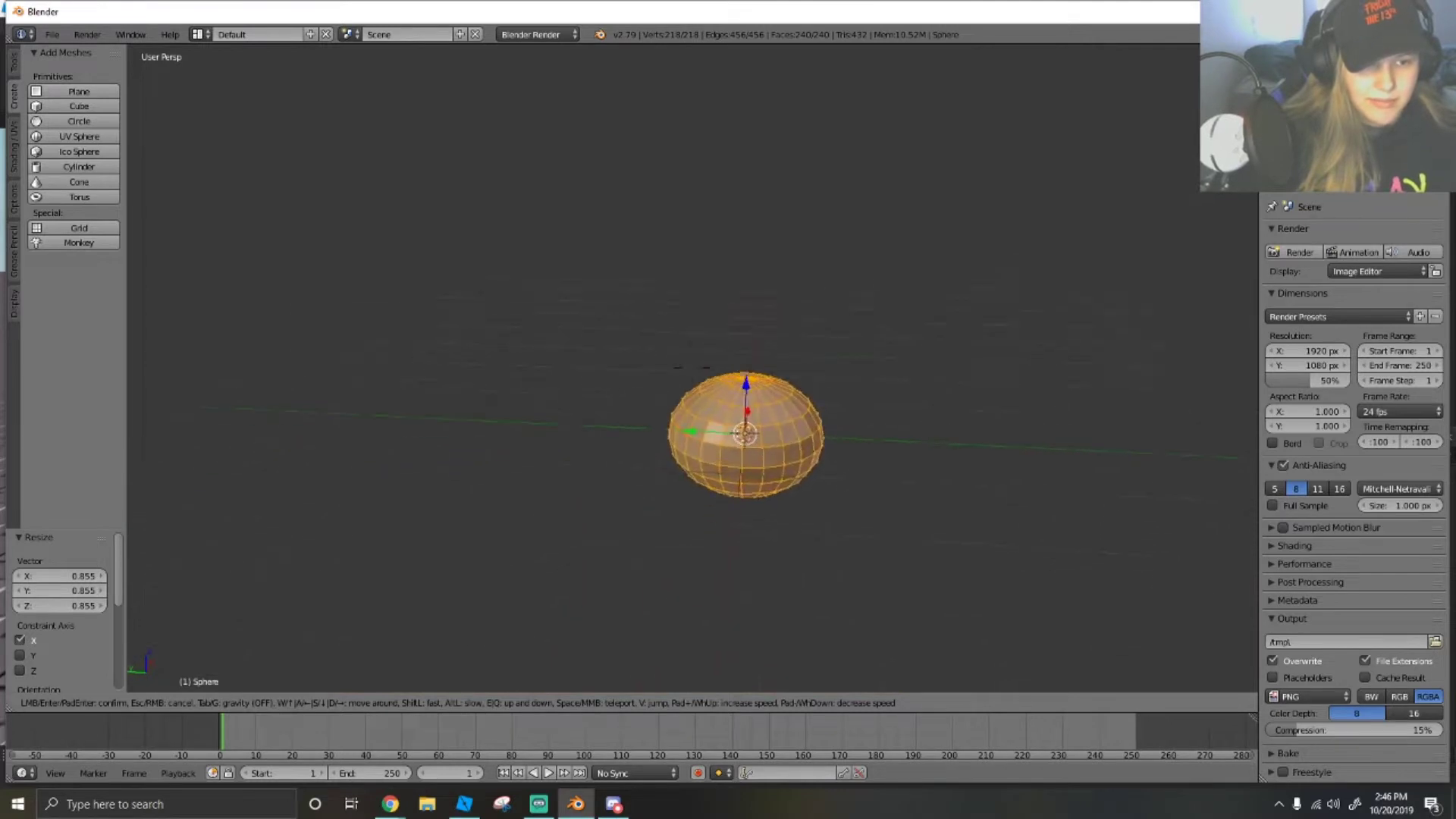
{"action": "key", "text": "w"}
{"action": "key", "text": "s"}
{"action": "key", "text": "w"}
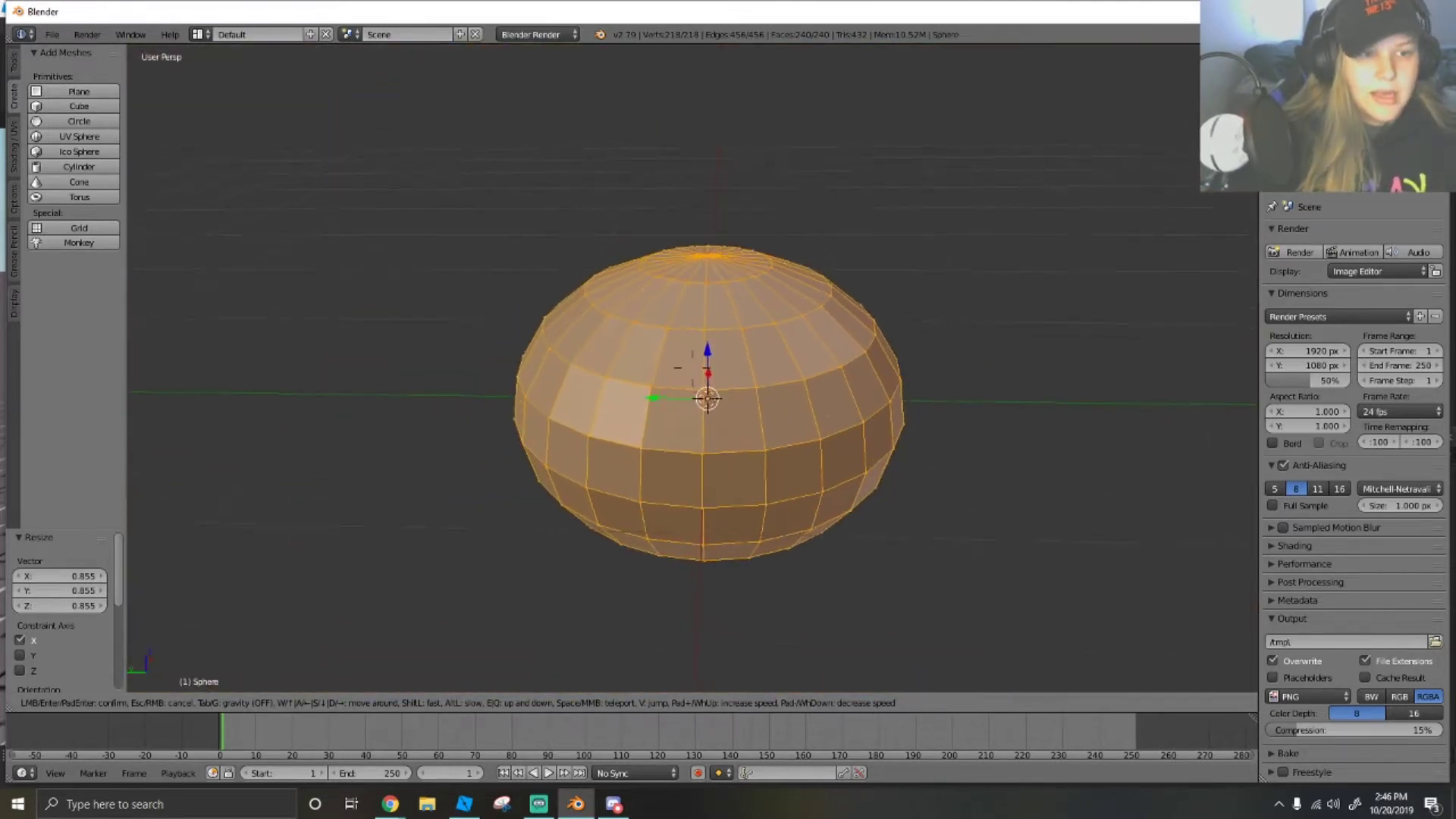
{"action": "key", "text": "w"}
{"action": "key", "text": "s"}
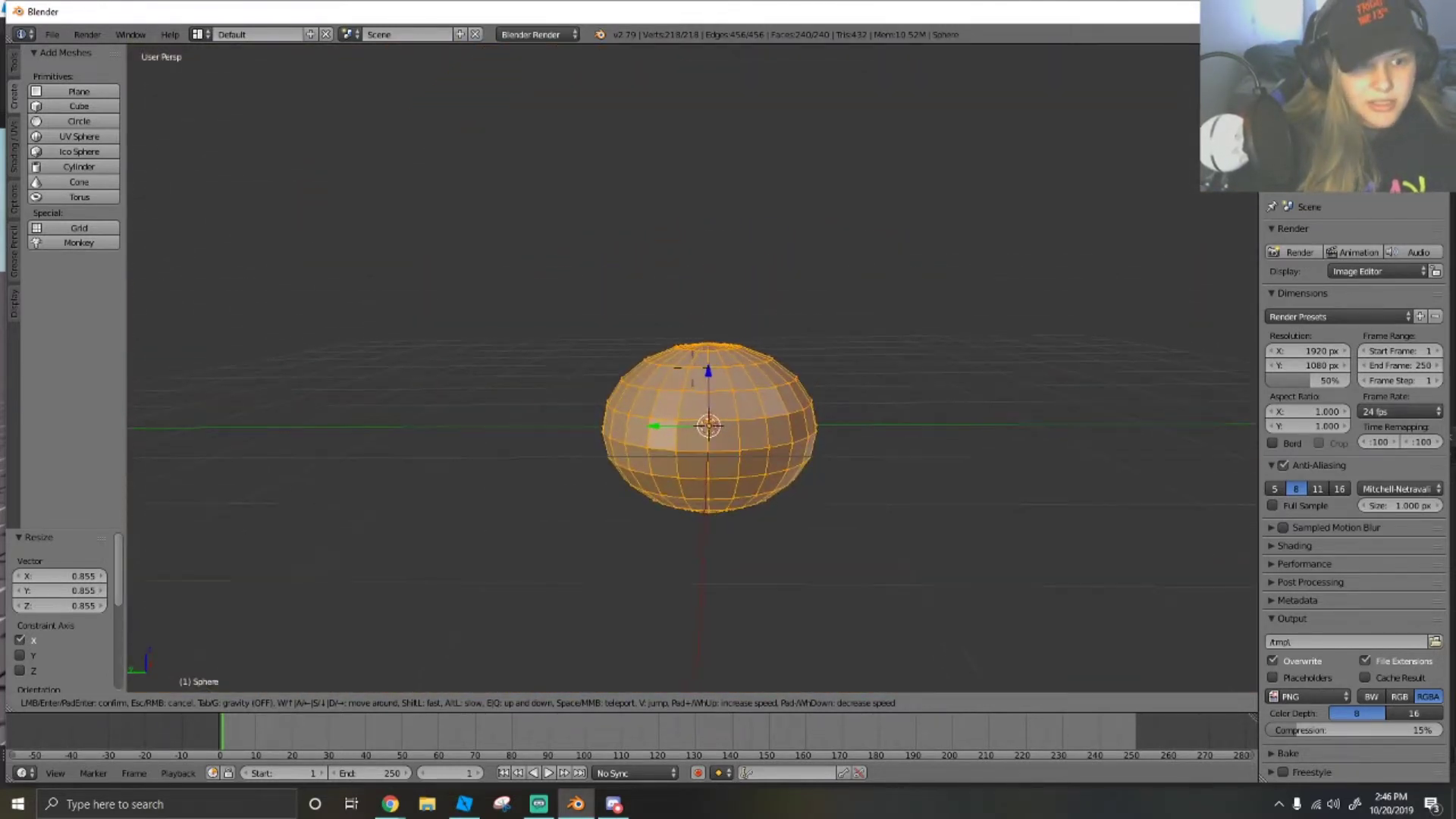
{"action": "key", "text": "w"}
{"action": "key", "text": "s"}
{"action": "left_click", "coordinate": [692, 368]}
Select every other vertical edge loop around the sphere and scale them inward uniformly to about 0.936.
{"action": "right_click", "coordinate": [715, 337]}
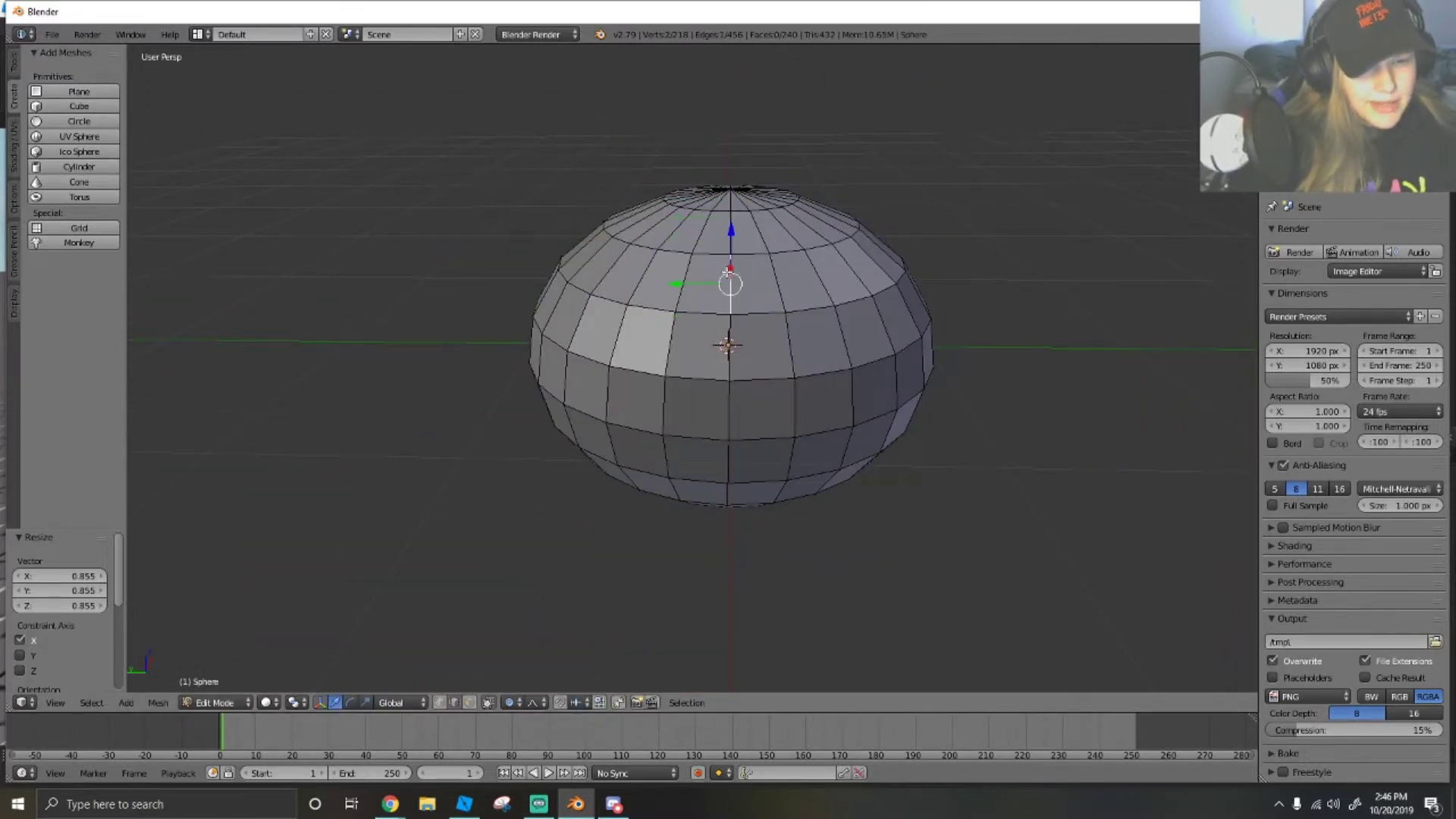
{"action": "key", "text": "shift+f"}
{"action": "key", "text": "w"}
{"action": "key", "text": "s"}
{"action": "key", "text": "w"}
{"action": "key", "text": "s"}
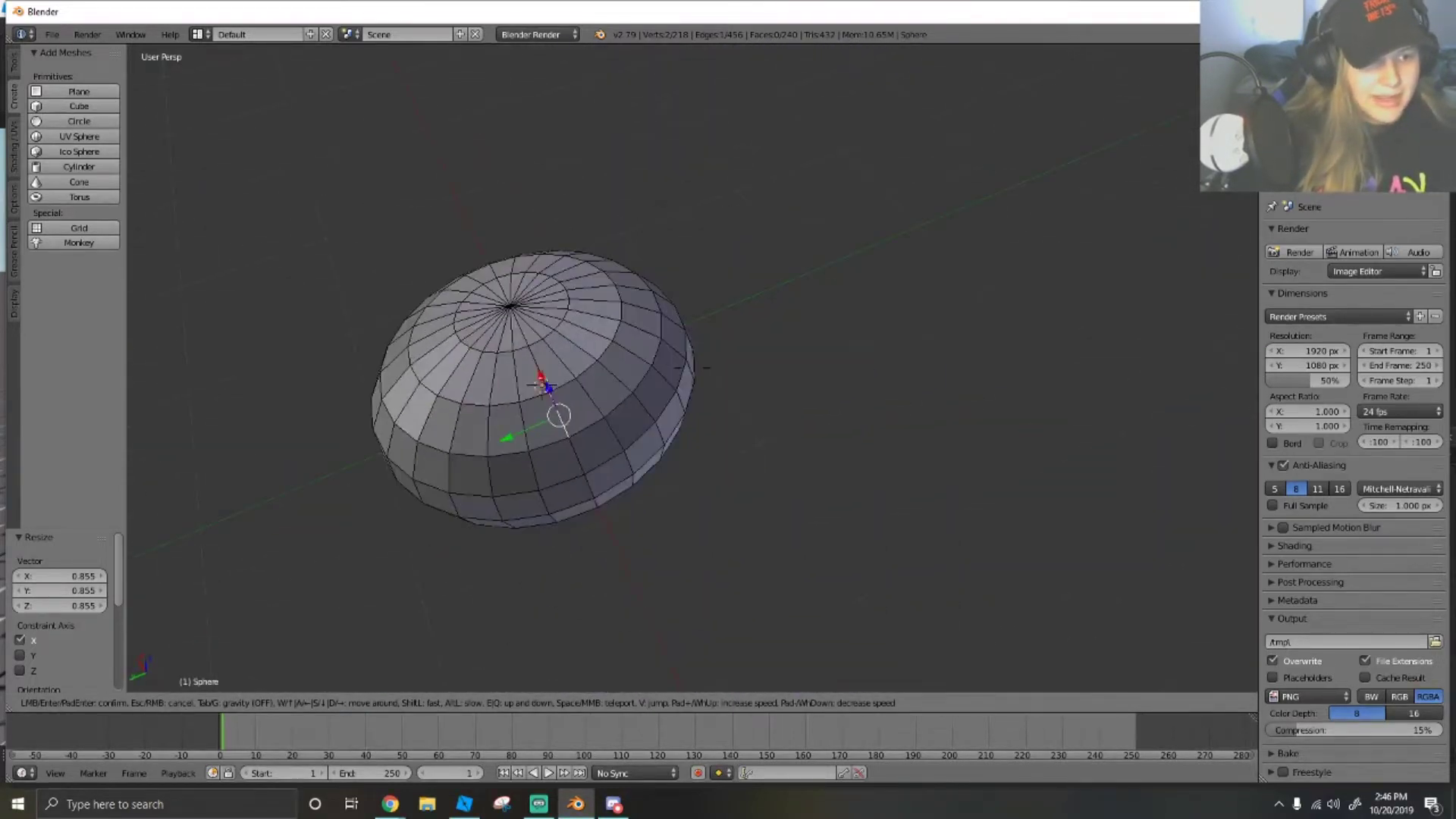
{"action": "key", "text": "w"}
{"action": "left_click", "coordinate": [693, 367]}
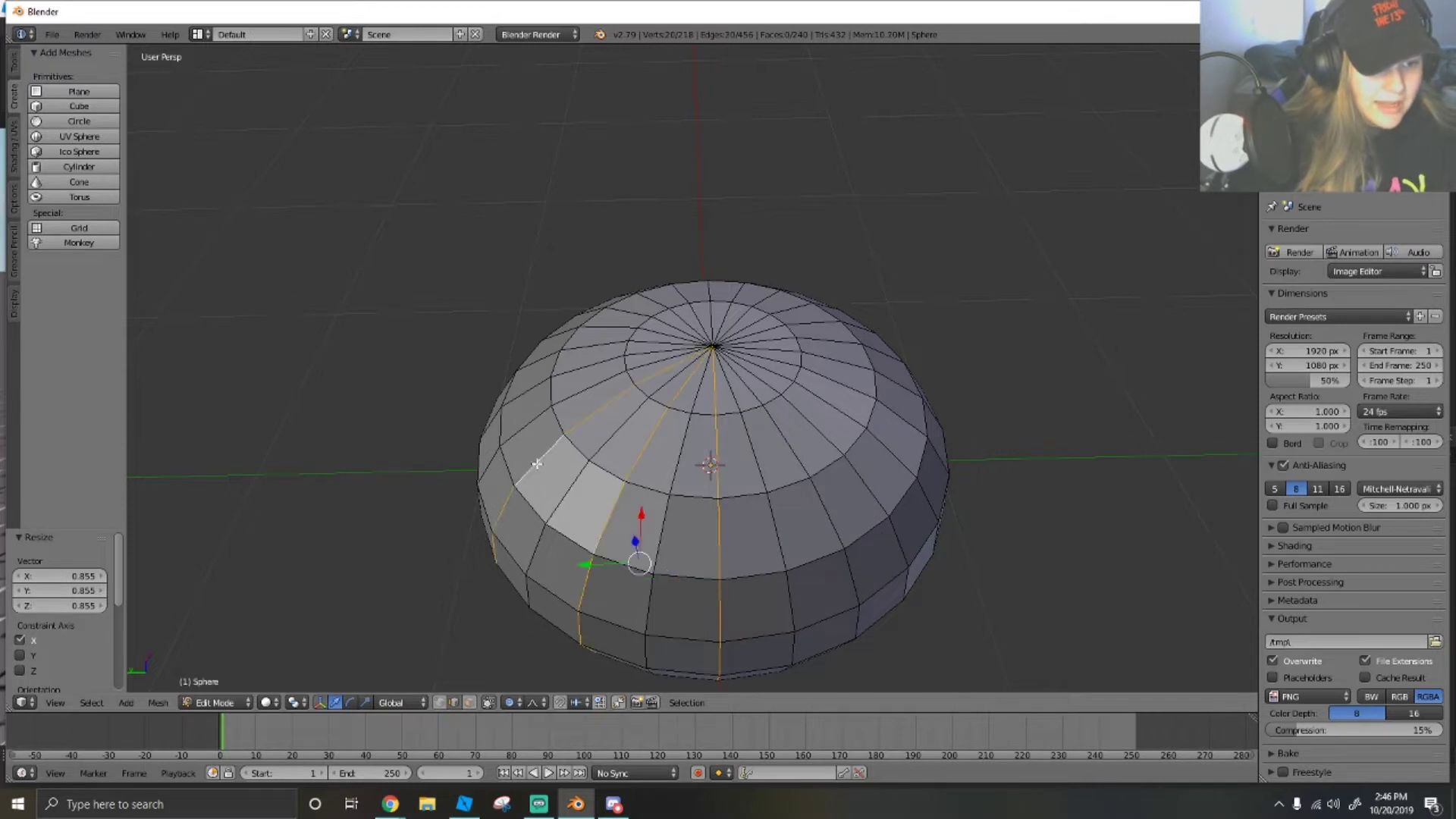
{"action": "right_click", "coordinate": [569, 327], "text": "alt+shift"}
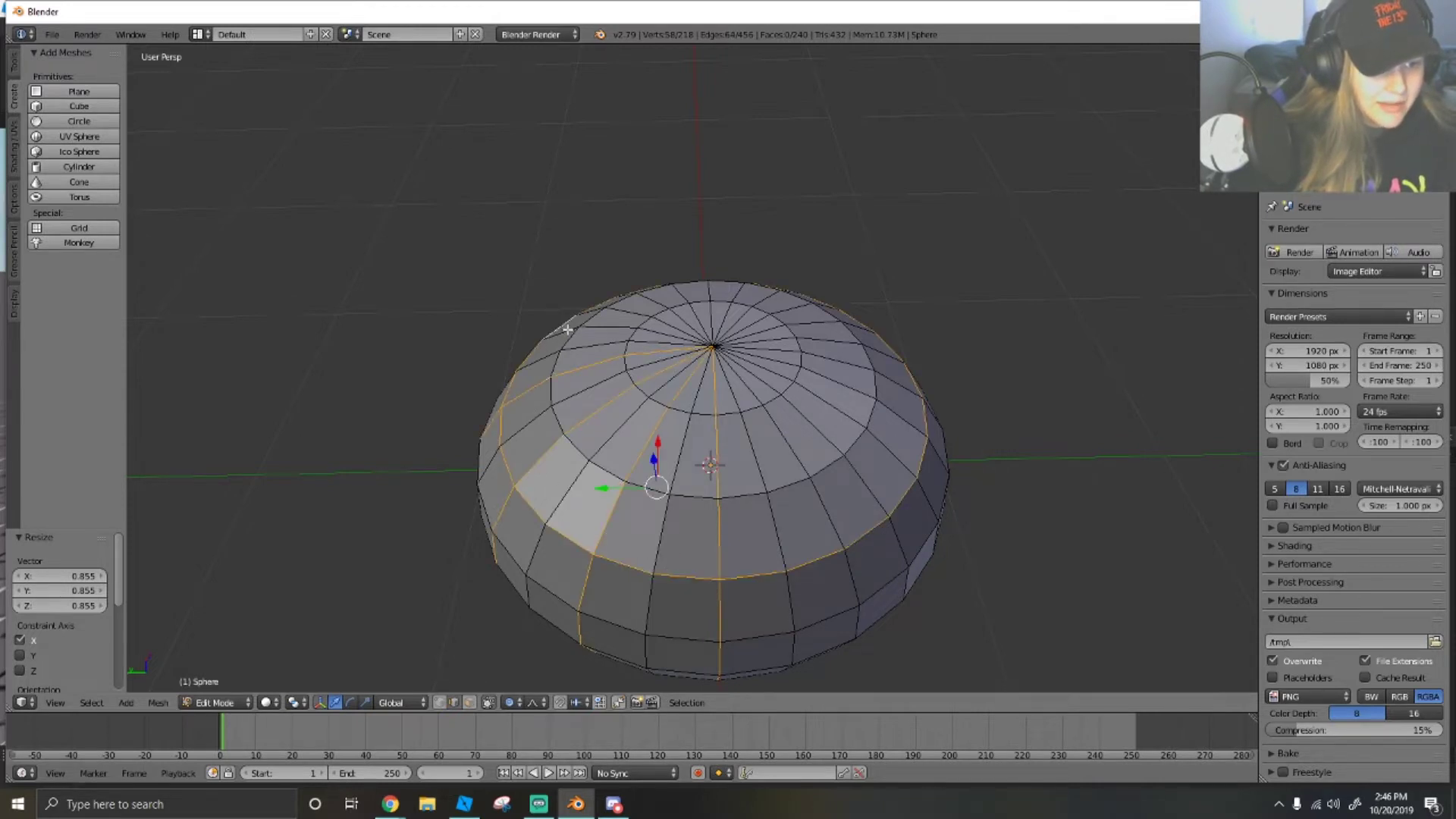
{"action": "right_click", "coordinate": [554, 330], "text": "alt+shift"}
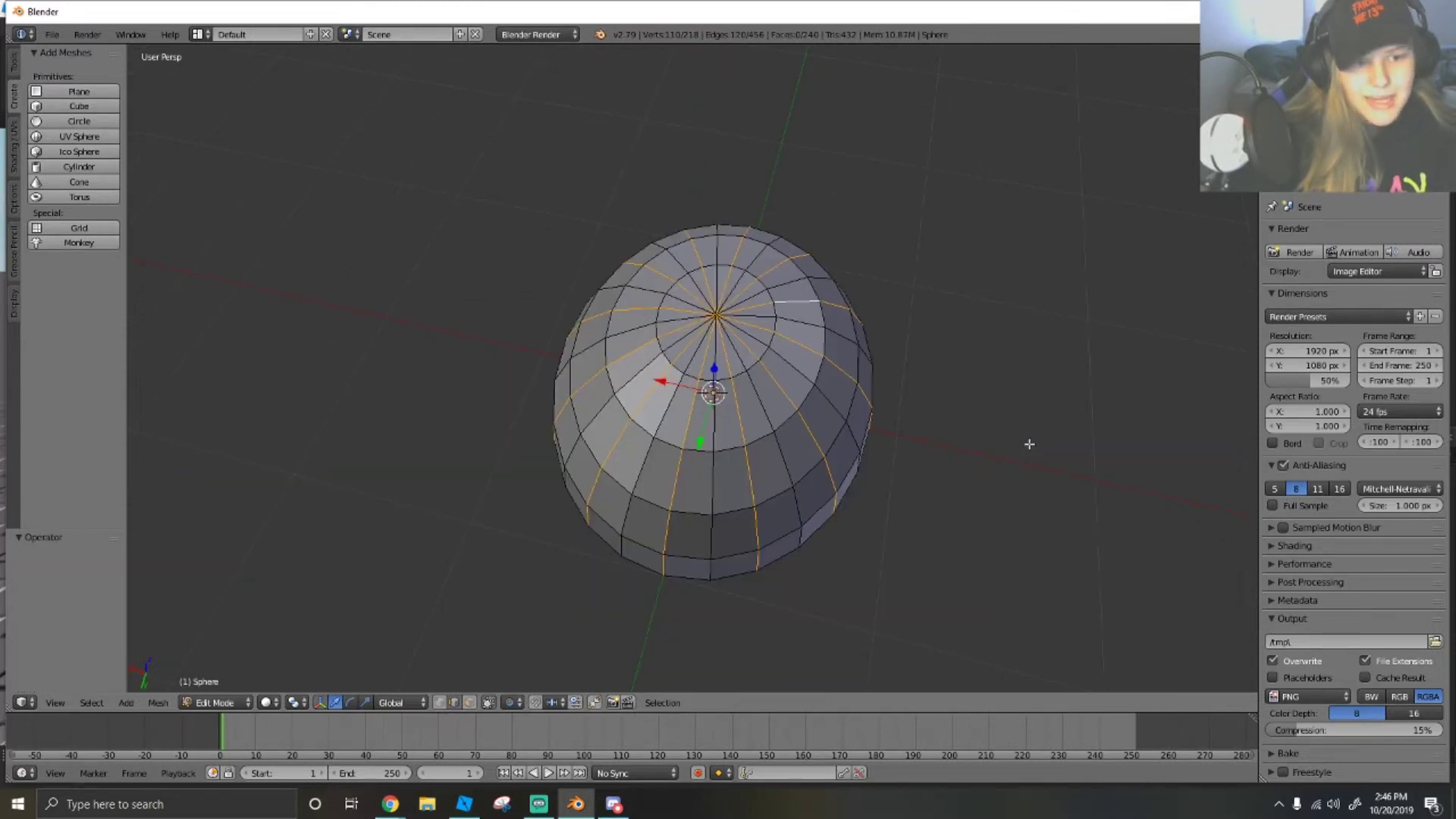
{"action": "key", "text": "s"}
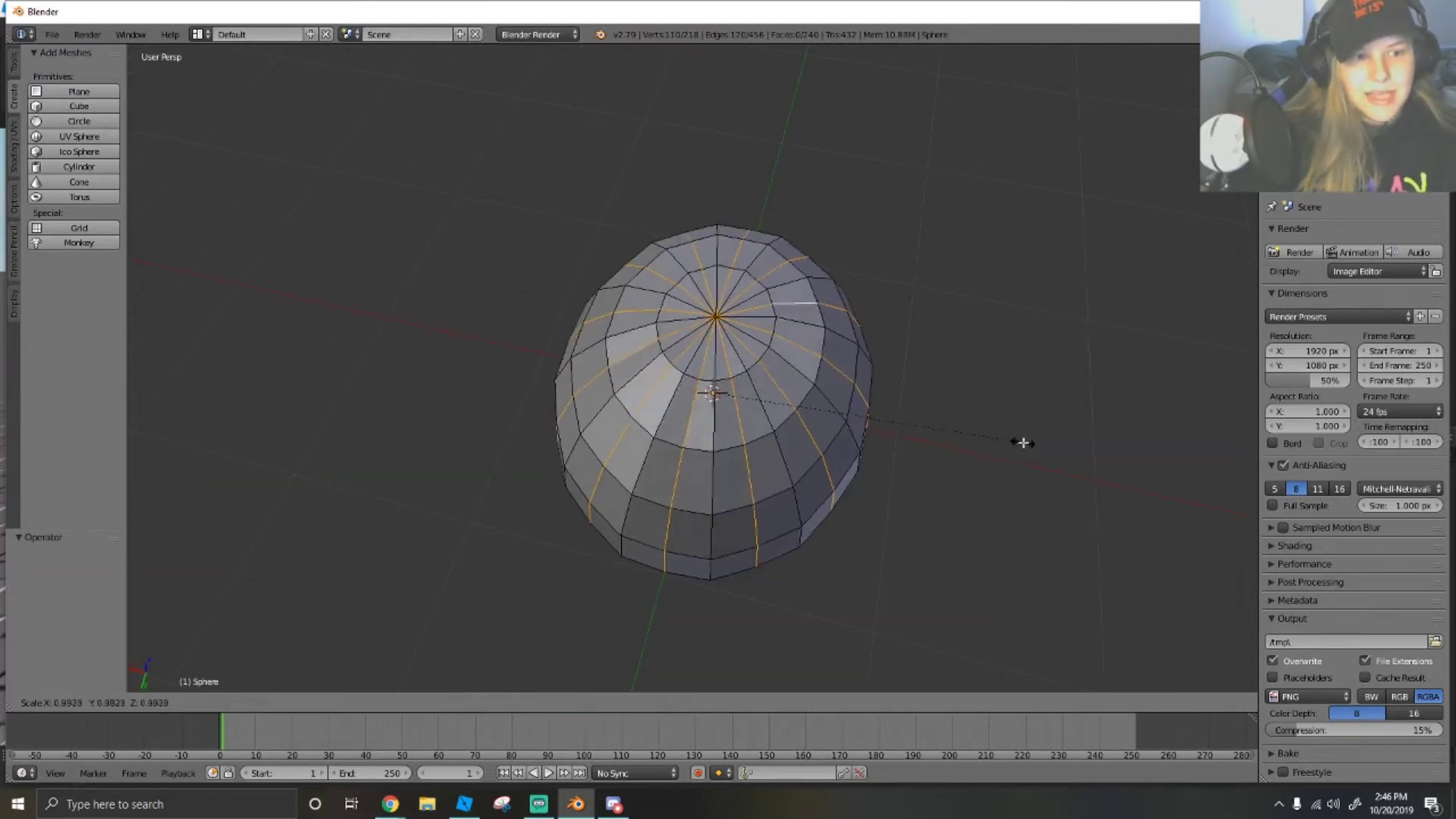
{"action": "left_click", "coordinate": [1008, 444]}
Examine the grooves around the sphere from above, from a distance and up close.
{"action": "key", "text": "shift+f"}
{"action": "key", "text": "w"}
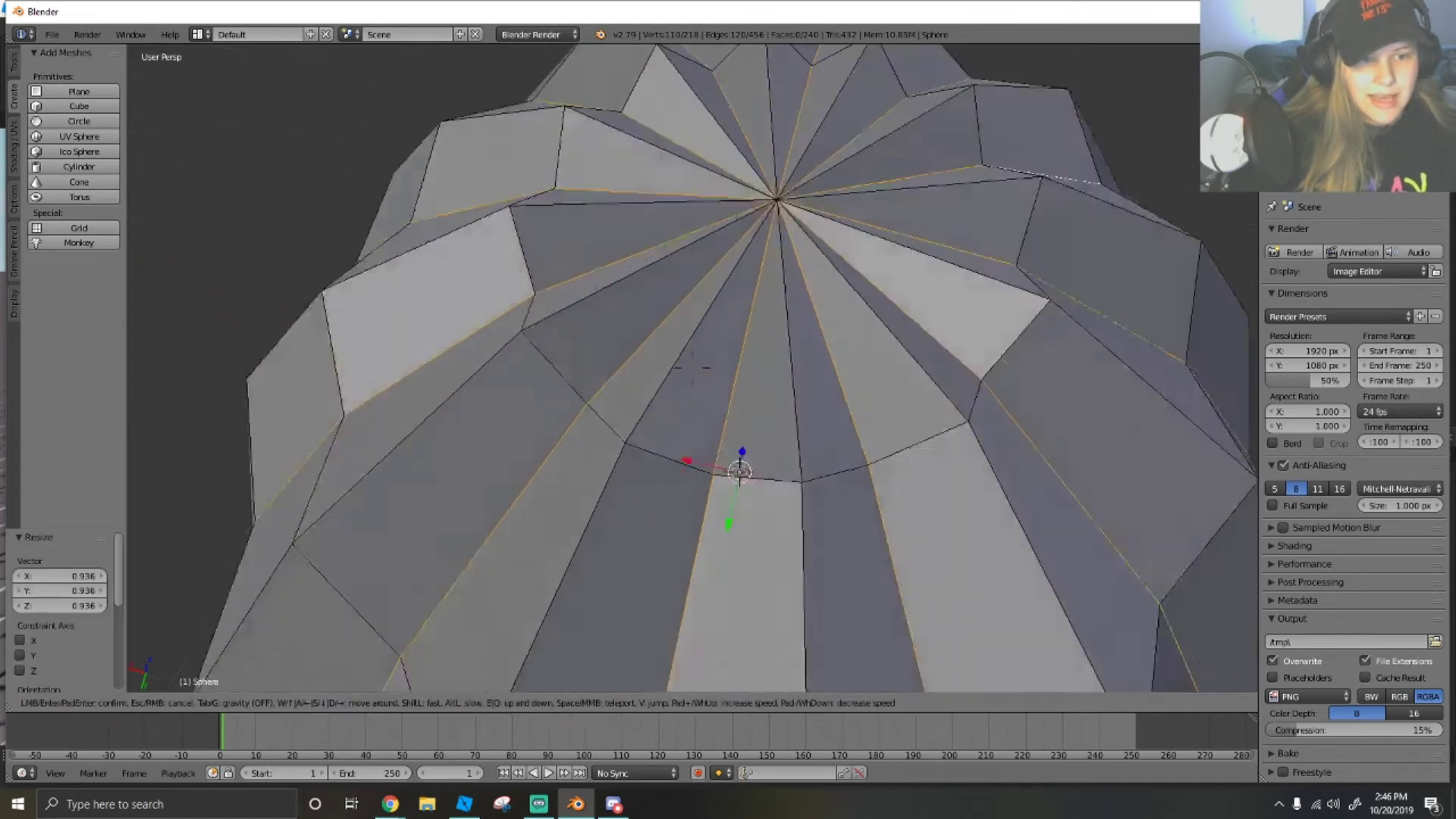
{"action": "key", "text": "s"}
{"action": "key", "text": "w"}
{"action": "key", "text": "s"}
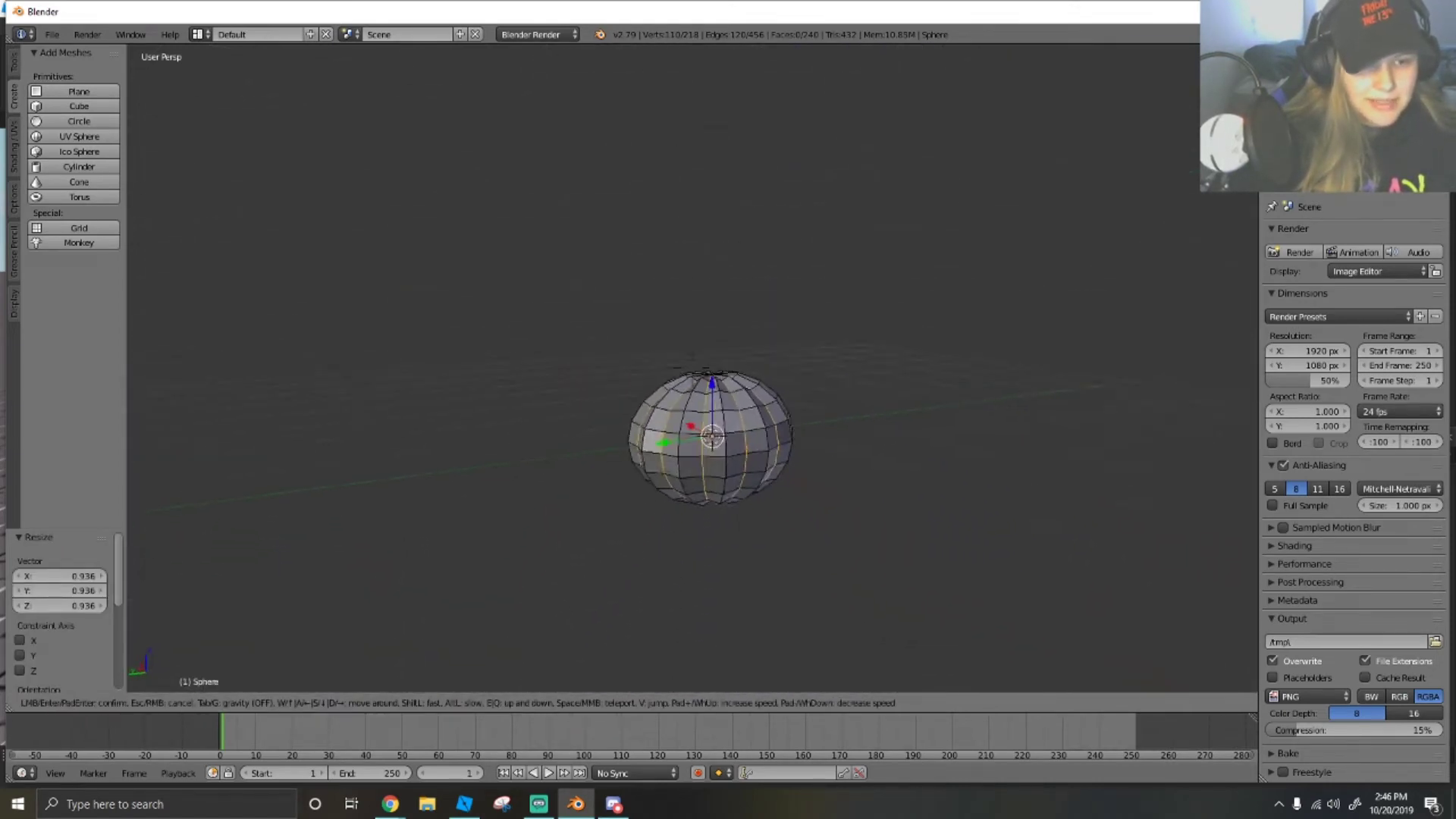
{"action": "key", "text": "w"}
{"action": "key", "text": "w"}
{"action": "key", "text": "s"}
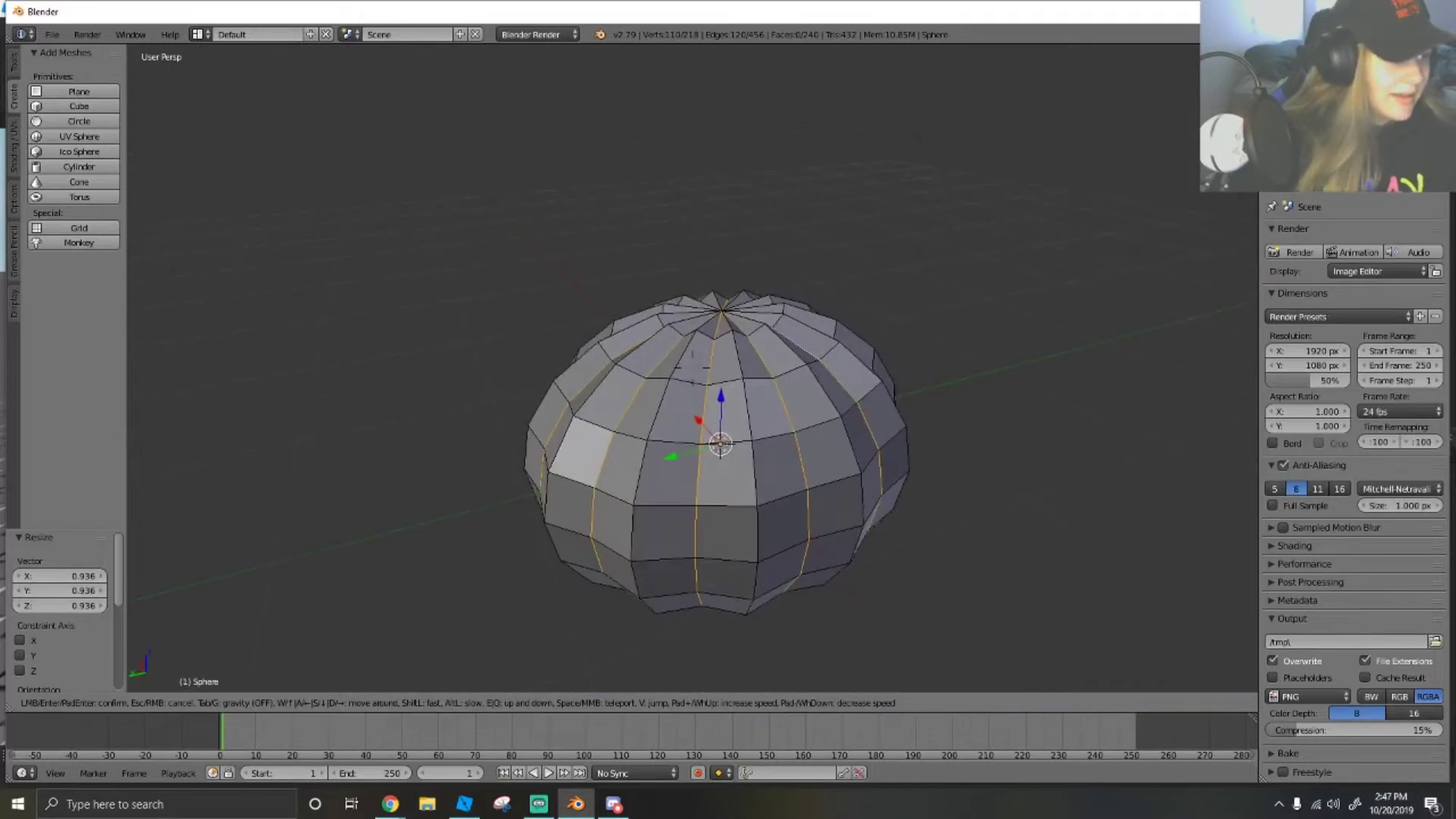
{"action": "left_click", "coordinate": [692, 367]}
Mark the selected groove edges as sharp and deselect everything.
{"action": "left_click", "coordinate": [14, 134]}
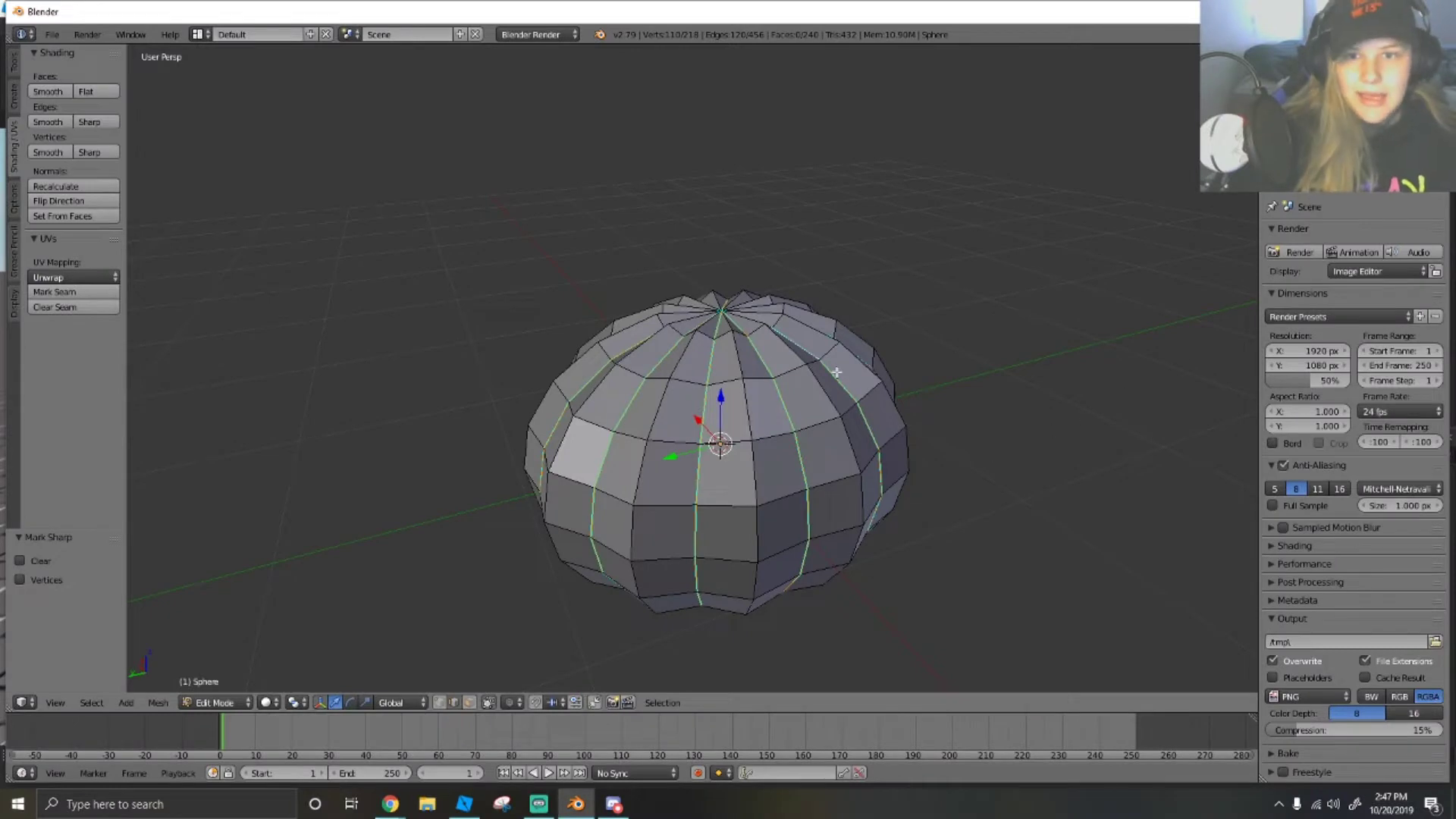
{"action": "scroll", "coordinate": [836, 372], "scroll_direction": "down", "scroll_amount": 3}
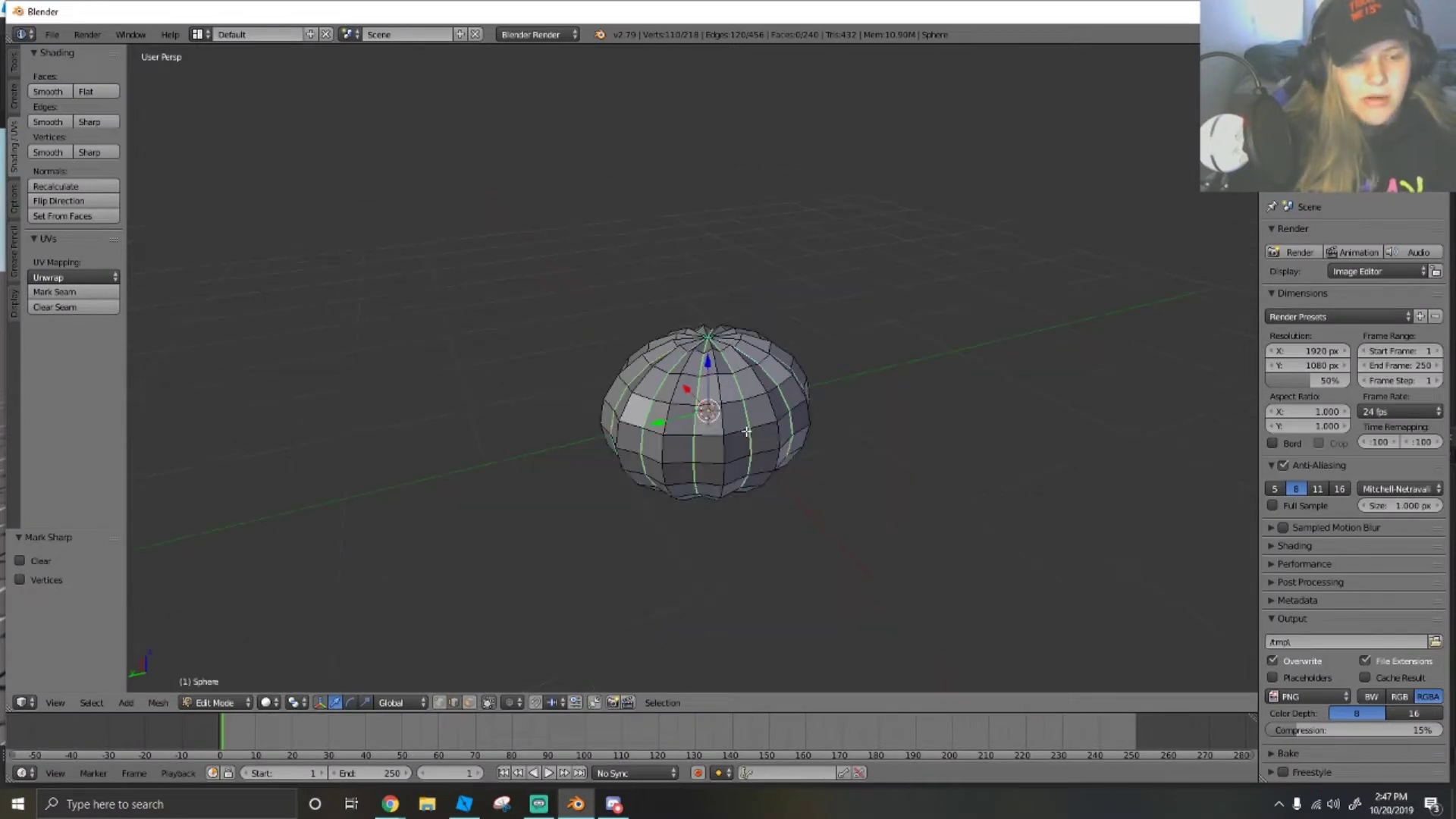
{"action": "key", "text": "a"}
View the grooved sphere in Object Mode to check its faceted surface.
{"action": "middle_click_drag", "start_coordinate": [744, 445], "coordinate": [734, 438]}
{"action": "key", "text": "shift+f"}
{"action": "key", "text": "w"}
{"action": "key", "text": "Escape"}
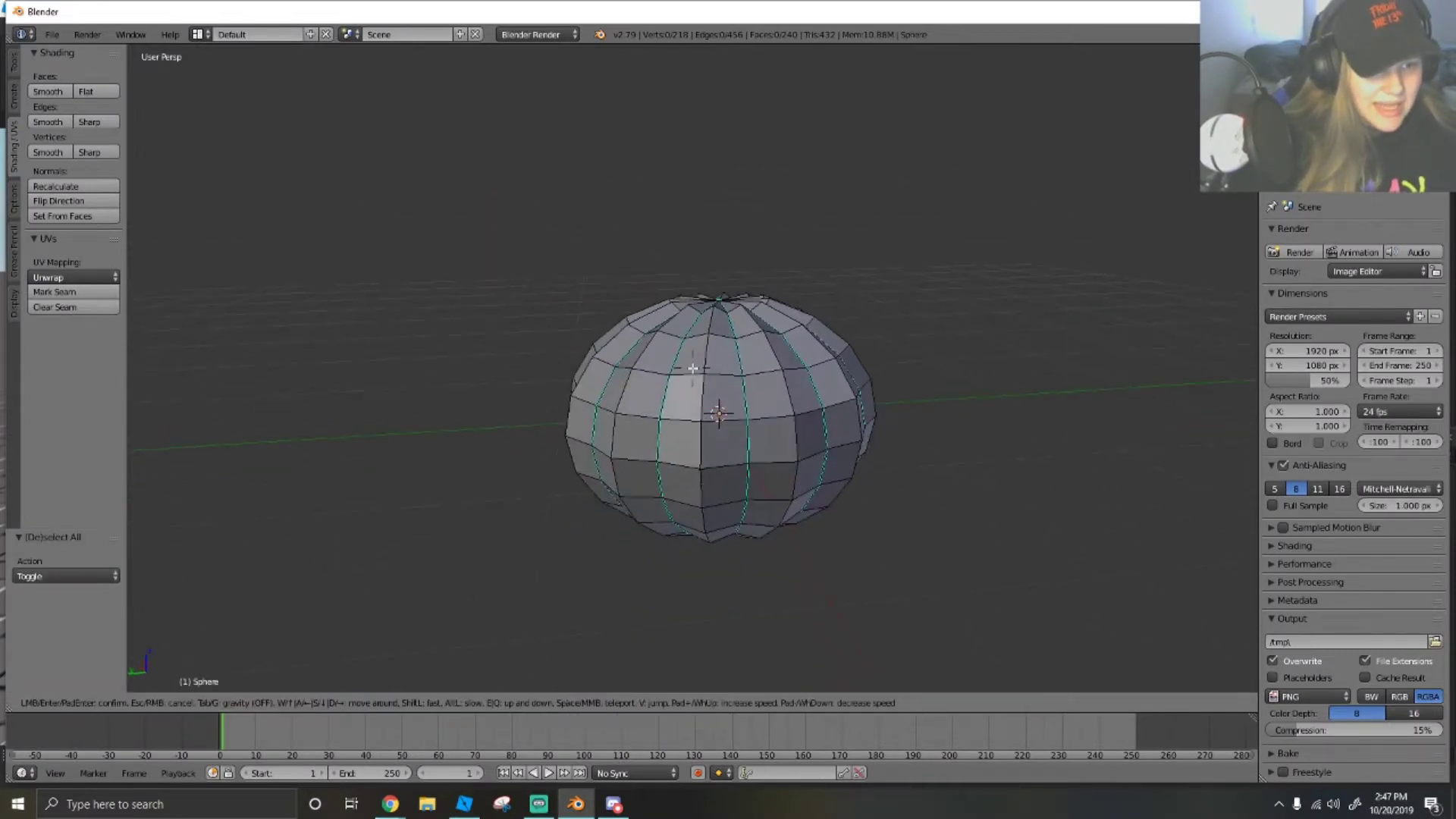
{"action": "left_click", "coordinate": [220, 702]}
{"action": "left_click", "coordinate": [252, 684]}
{"action": "scroll", "coordinate": [513, 583], "scroll_direction": "up", "scroll_amount": 3}
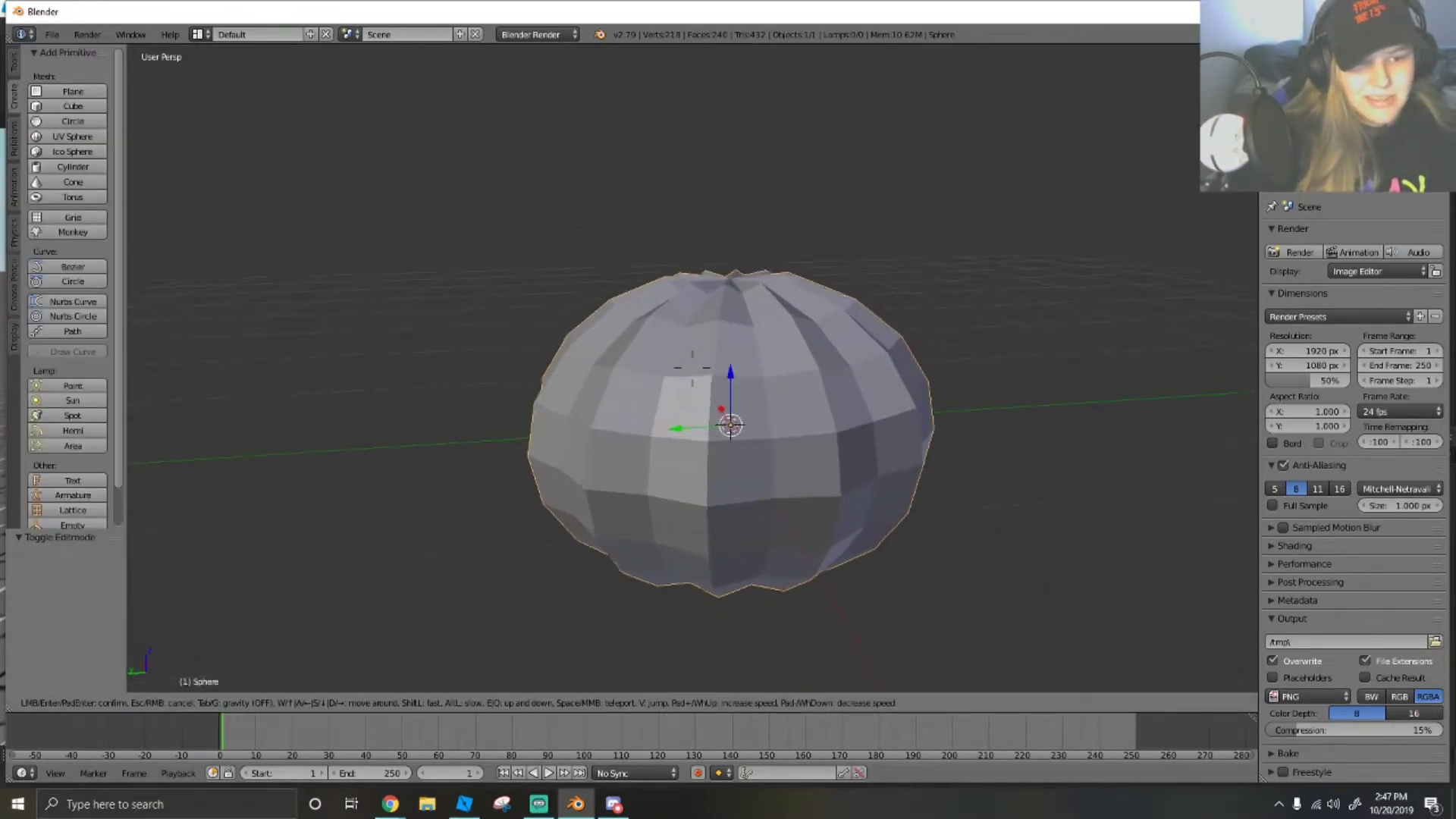
Select the whole mesh in Edit Mode, shade it smooth and add an Edge Split modifier.
{"action": "left_click", "coordinate": [230, 702]}
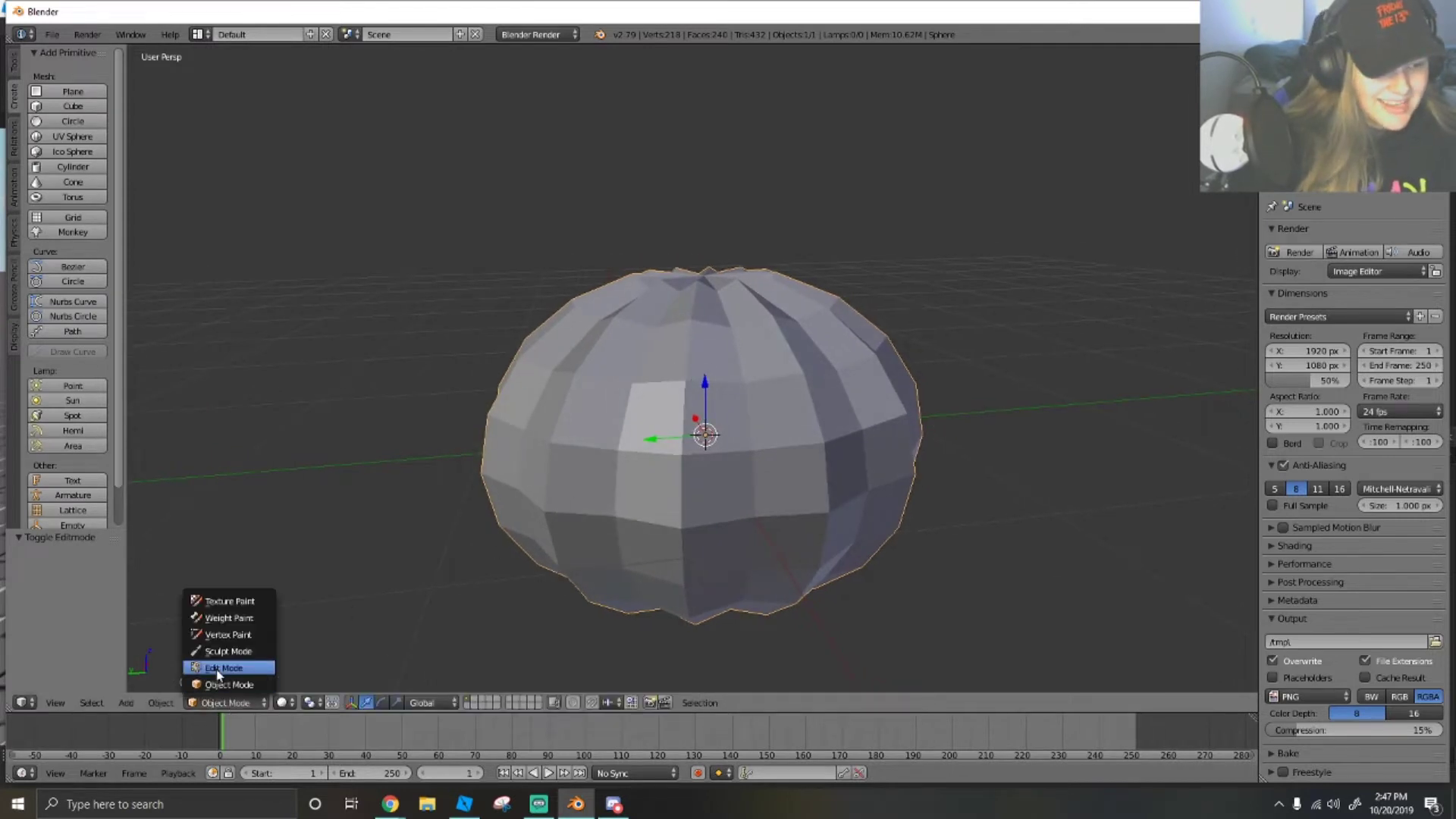
{"action": "left_click", "coordinate": [227, 667]}
{"action": "key", "text": "a"}
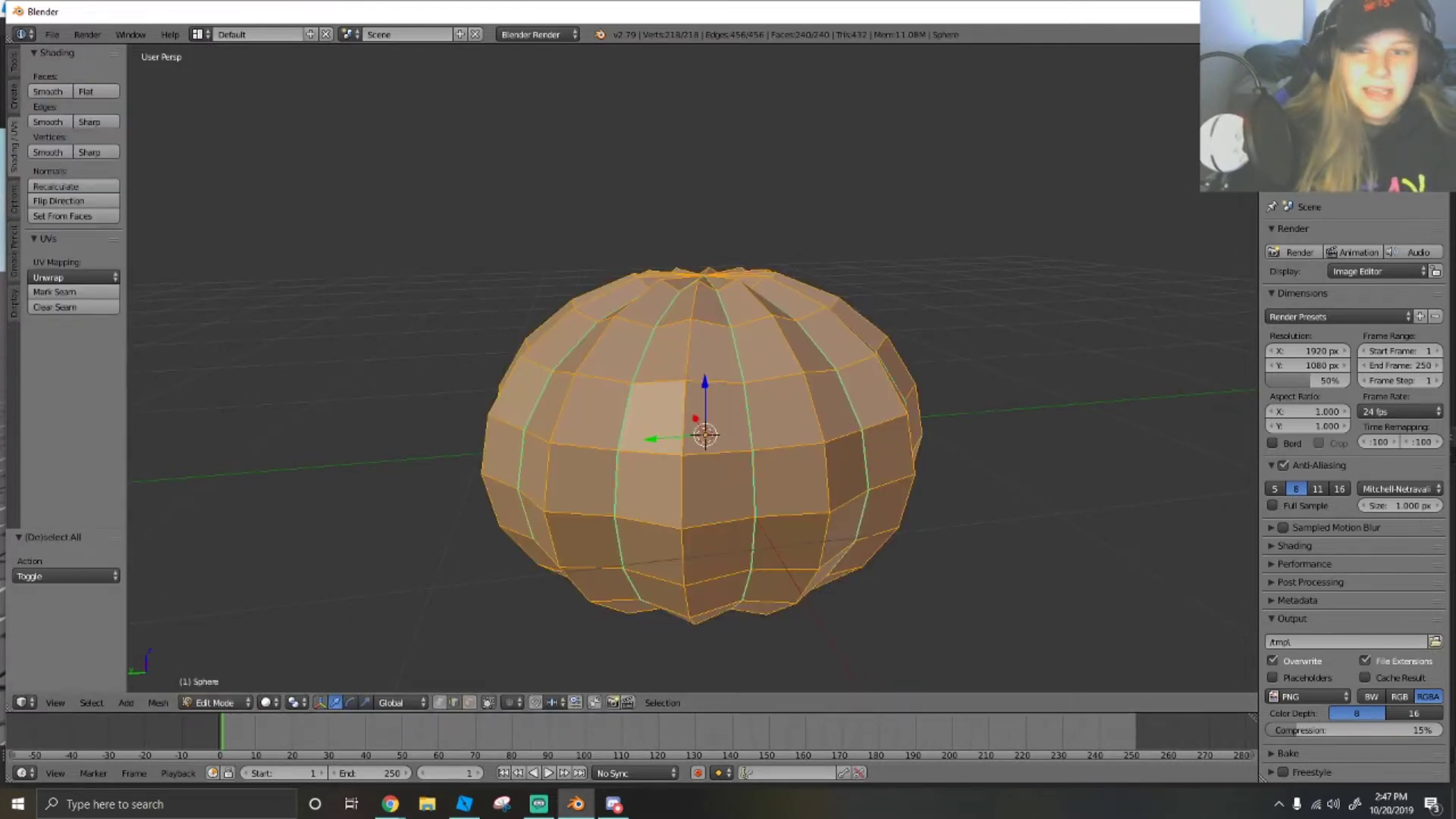
{"action": "left_click", "coordinate": [1393, 194]}
{"action": "left_click", "coordinate": [1342, 237]}
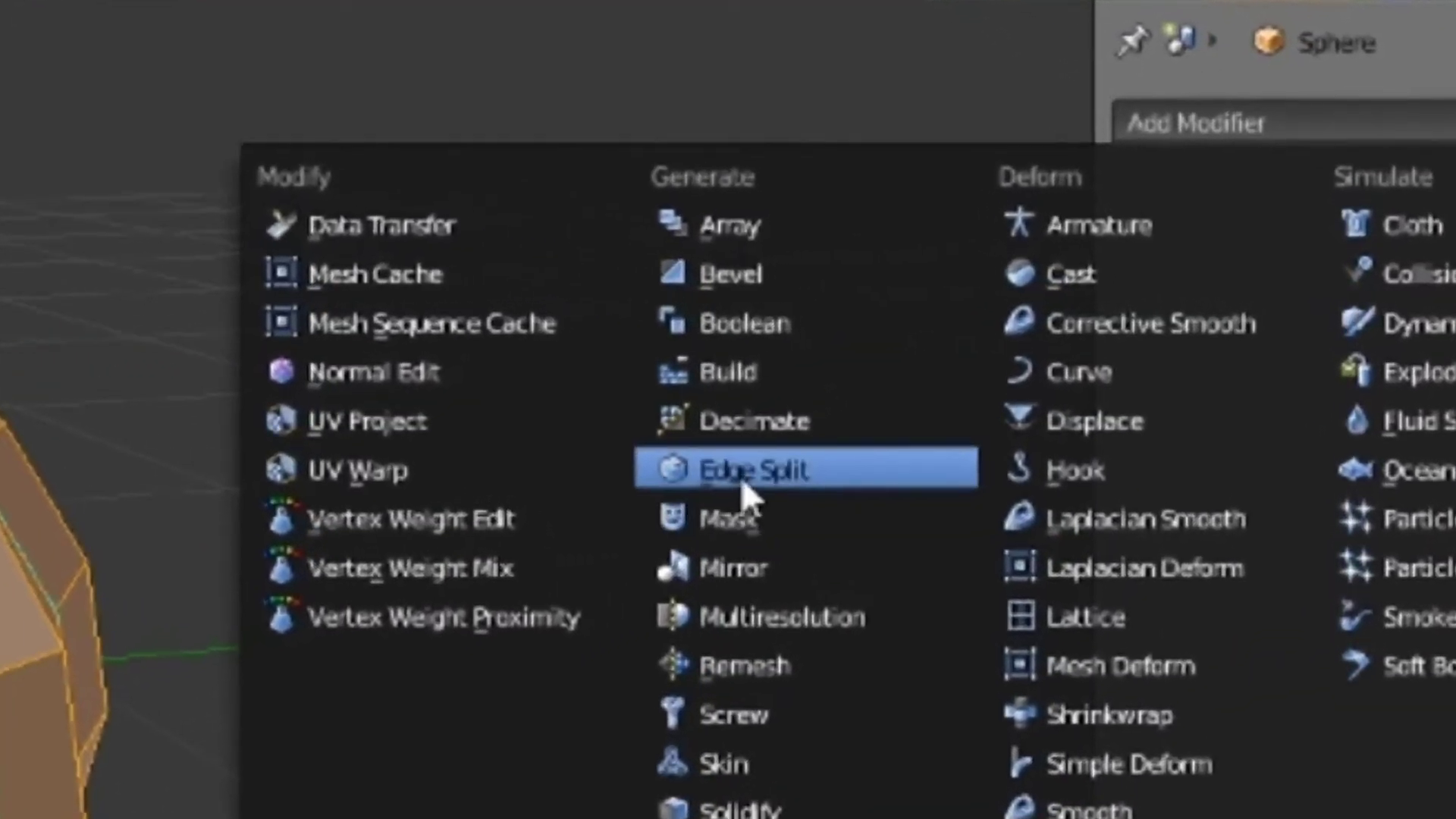
{"action": "left_click", "coordinate": [858, 437]}
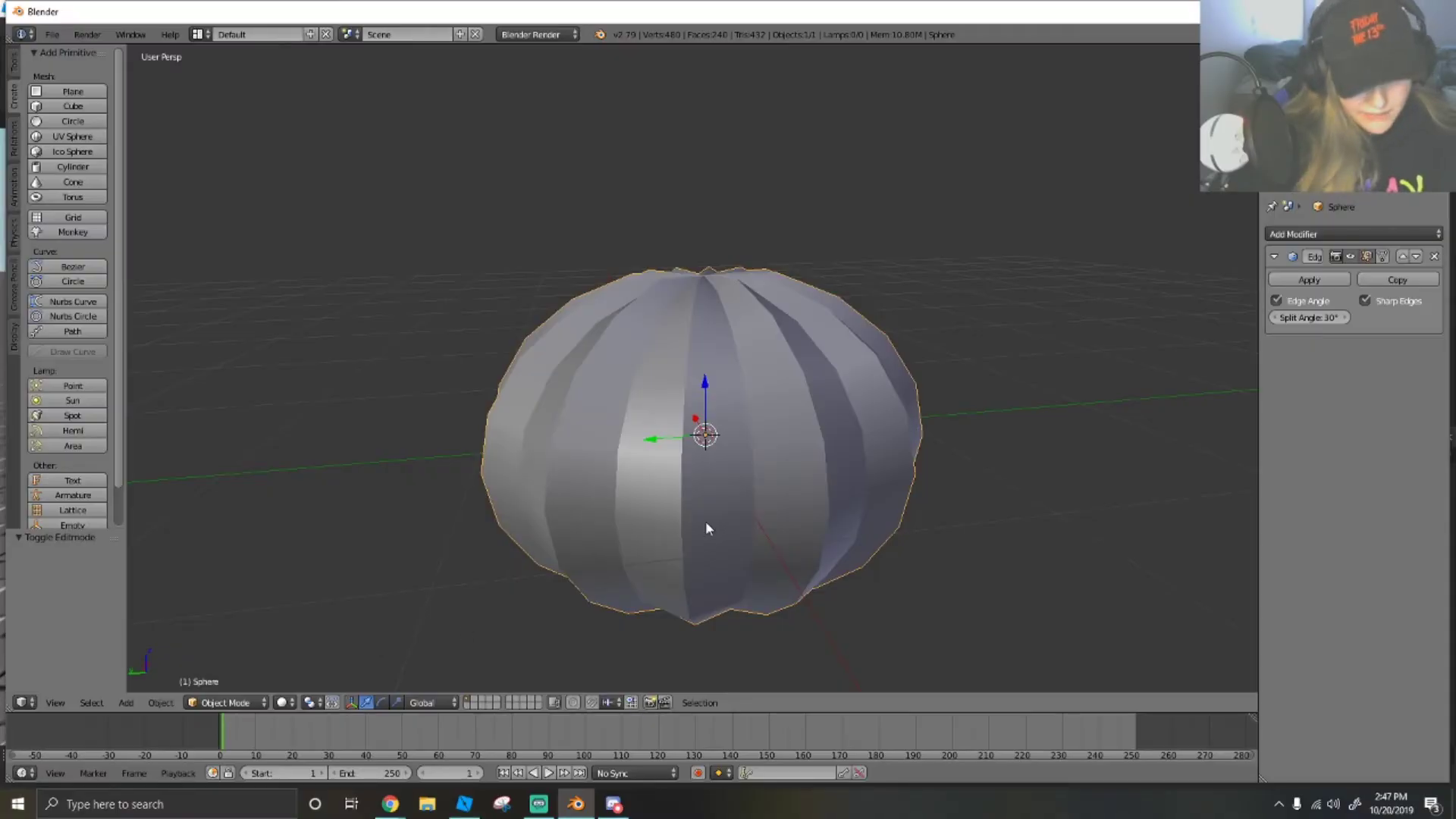
Examine the smooth-shaded ribs from different sides and from above the crown.
{"action": "key", "text": "shift+f"}
{"action": "key", "text": "a"}
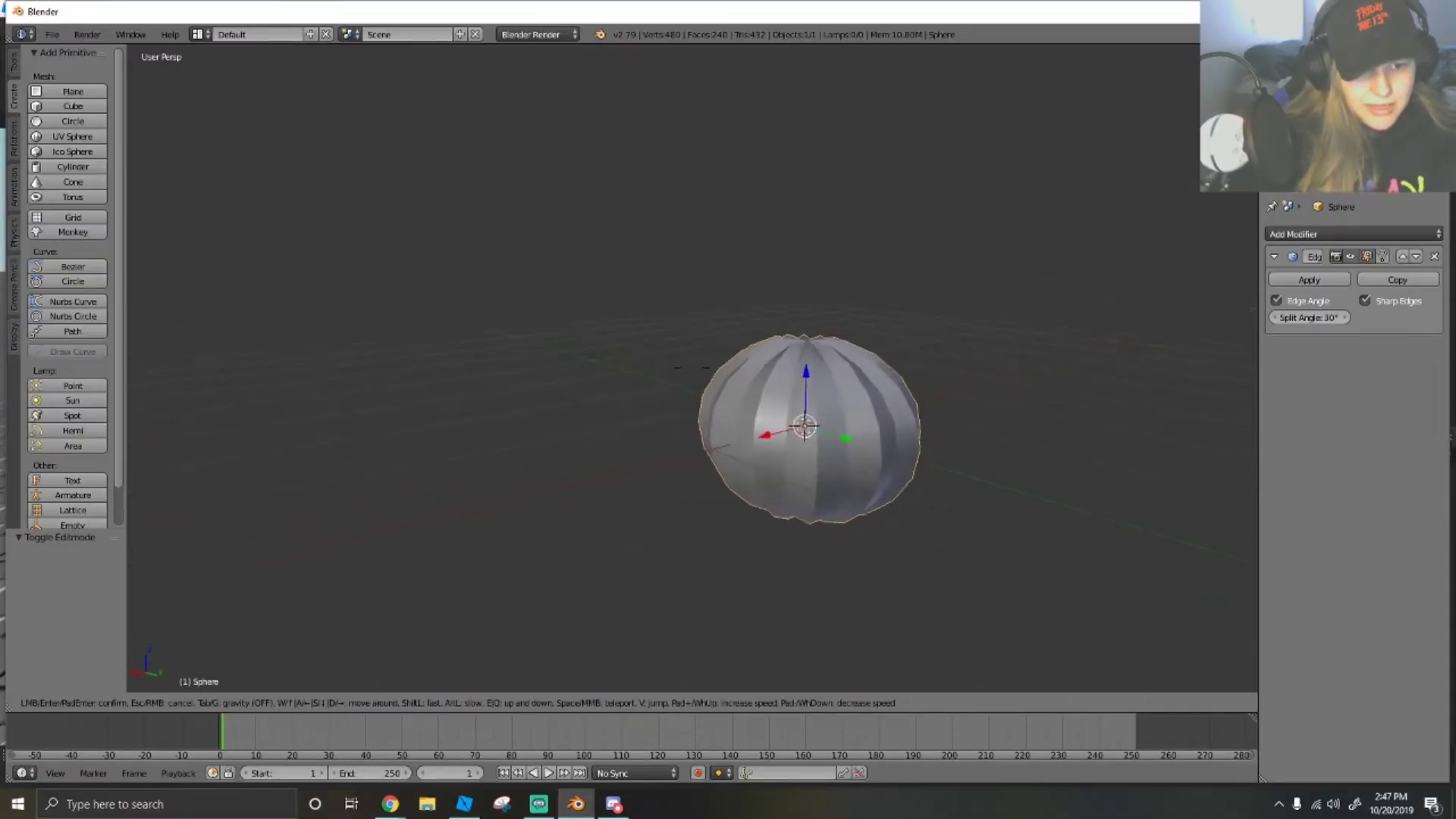
{"action": "key", "text": "w"}
{"action": "left_click", "coordinate": [657, 485]}
{"action": "key", "text": "shift+f"}
{"action": "key", "text": "a"}
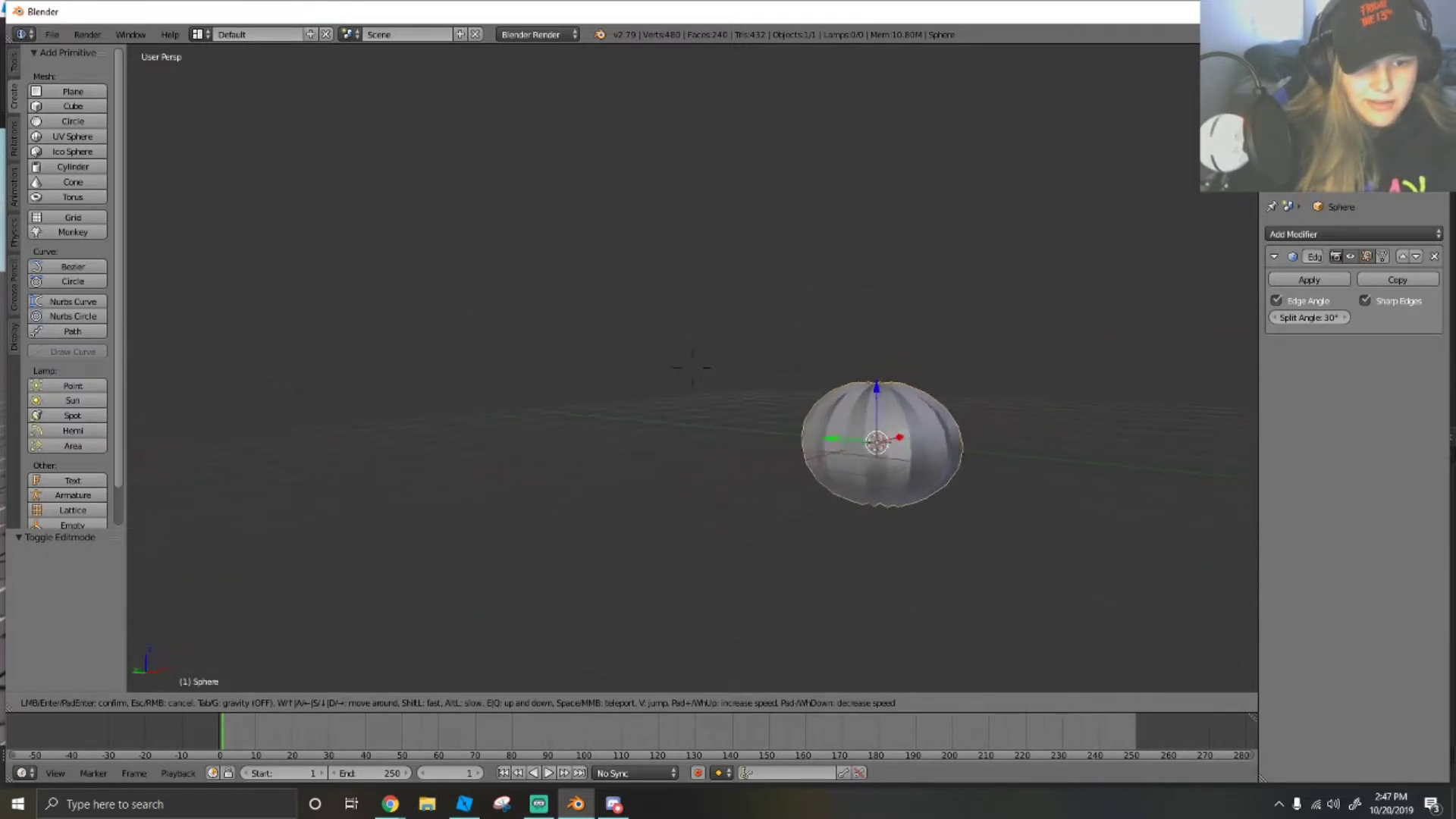
{"action": "key", "text": "w"}
{"action": "key", "text": "w"}
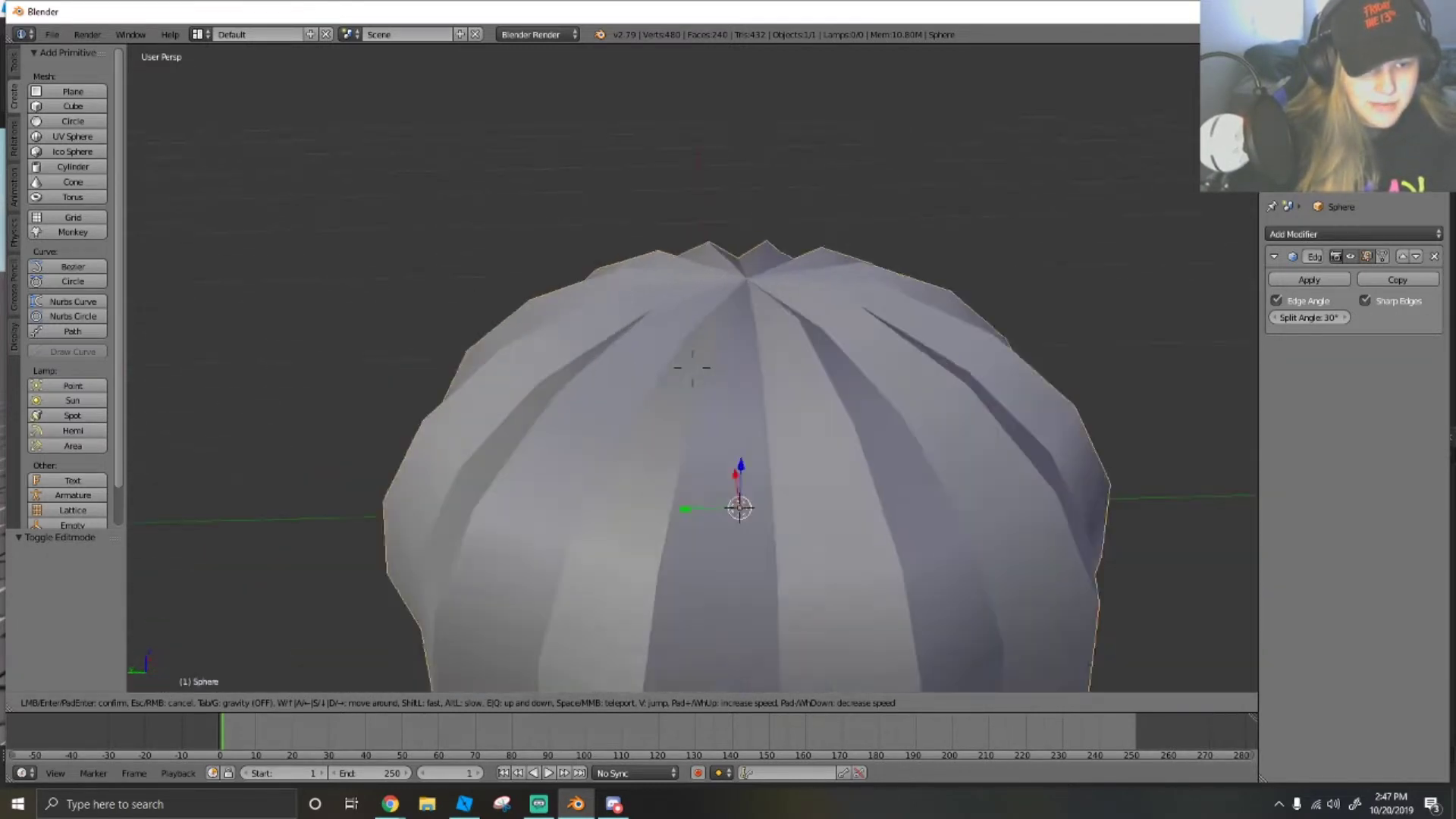
{"action": "key", "text": "s"}
{"action": "key", "text": "w"}
{"action": "key", "text": "s"}
{"action": "key", "text": "w"}
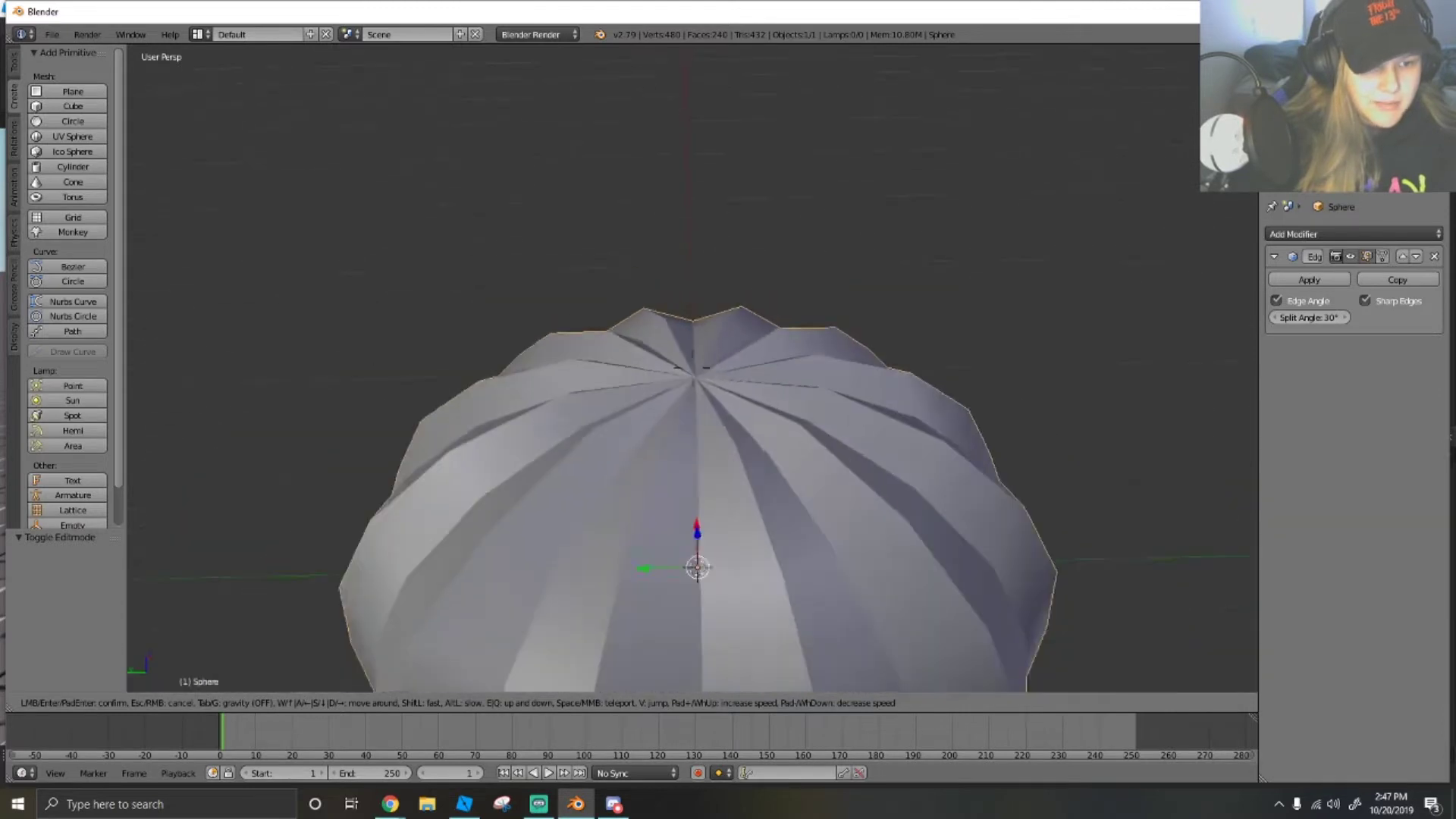
{"action": "left_click", "coordinate": [713, 381]}
In Edit Mode, select the single vertex at the crown's centre and move it along Z by -0.020.
{"action": "left_click", "coordinate": [234, 706]}
{"action": "left_click", "coordinate": [227, 666]}
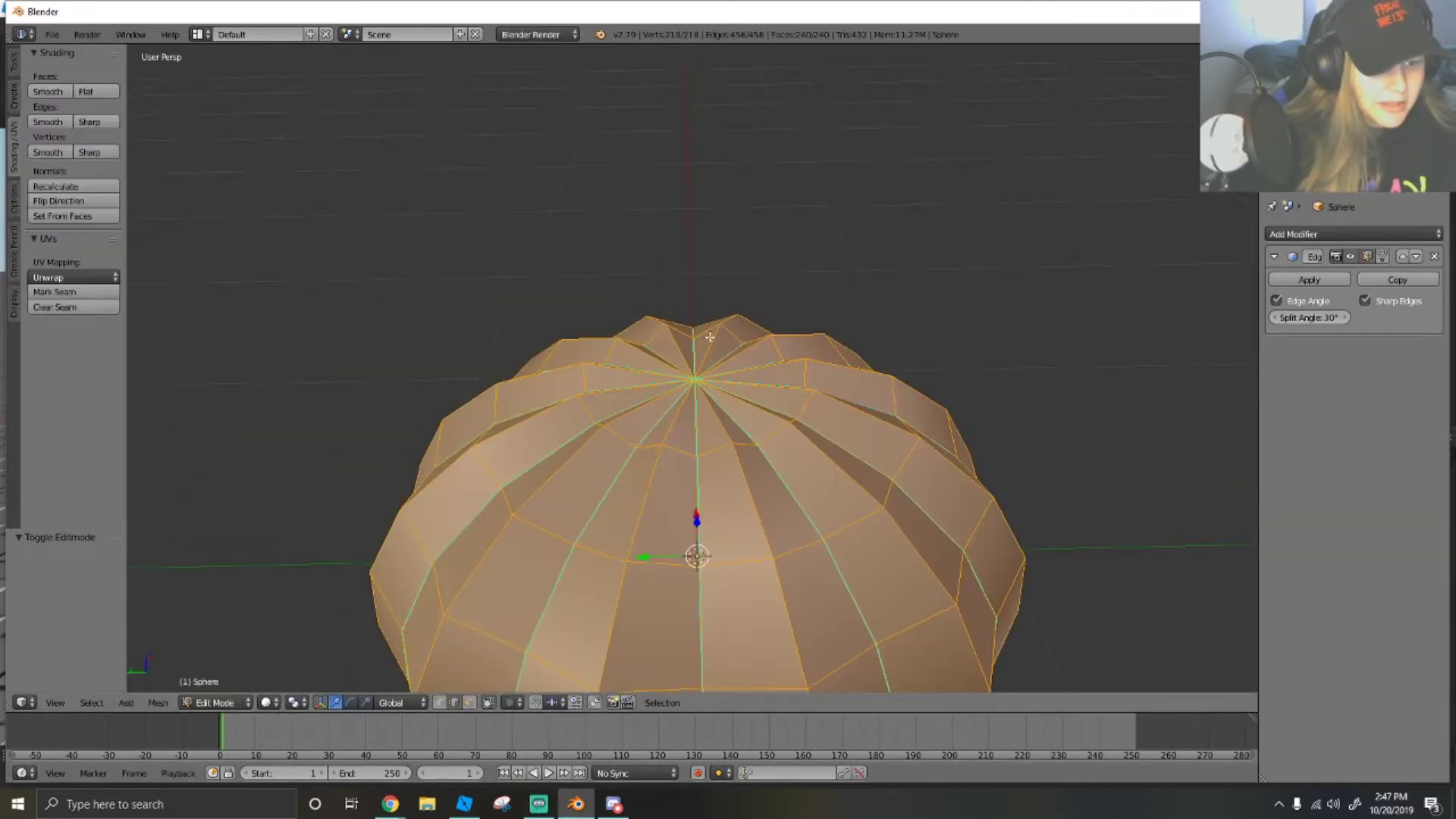
{"action": "right_click", "coordinate": [651, 399]}
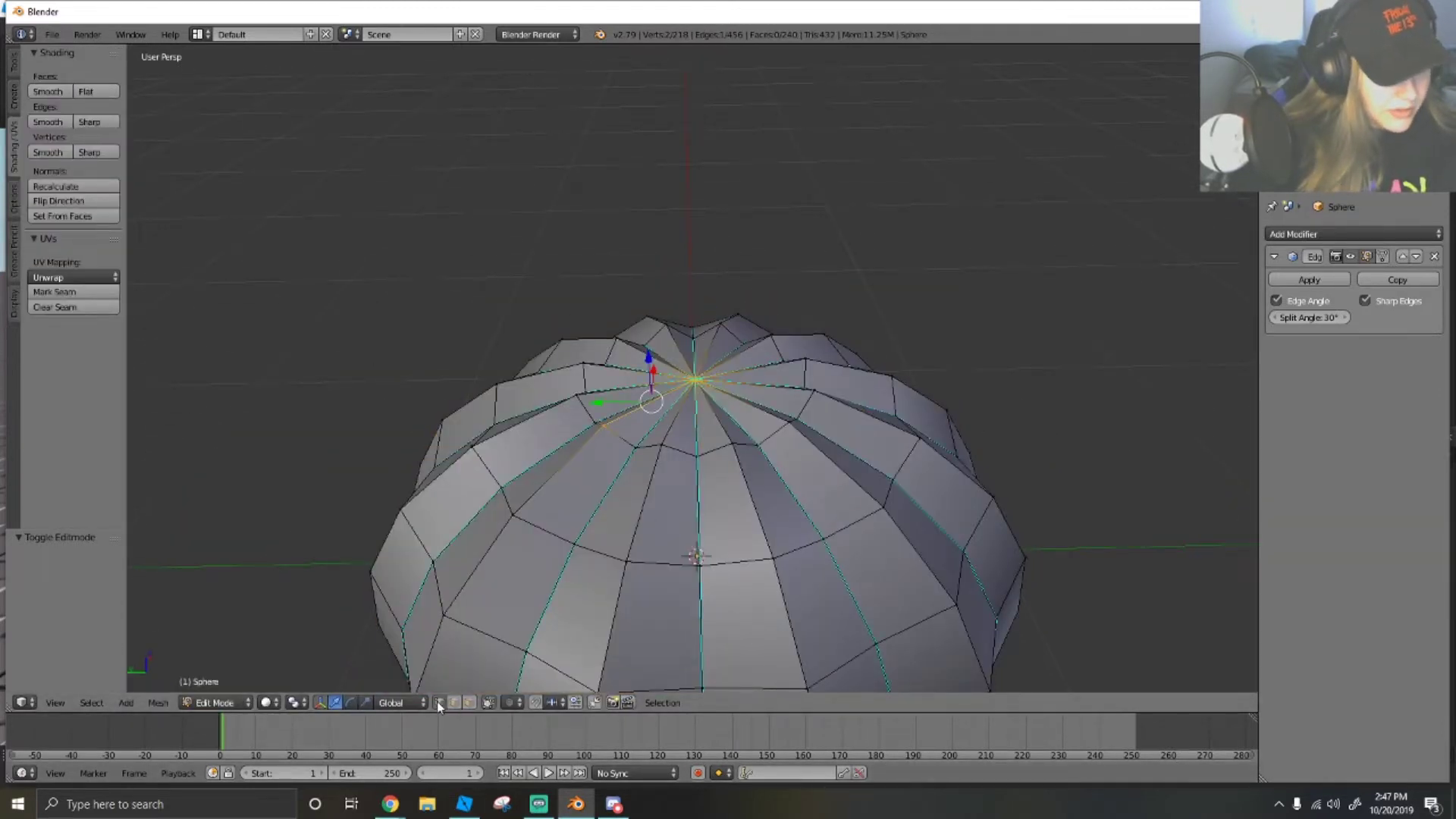
{"action": "right_click", "coordinate": [693, 379]}
{"action": "left_click", "coordinate": [700, 358]}
{"action": "left_click_drag", "start_coordinate": [695, 339], "coordinate": [695, 346]}
Clear the vertex selection on the ribbed sphere and return to Object Mode.
{"action": "key", "text": "shift+f"}
{"action": "key", "text": "s"}
{"action": "key", "text": "w"}
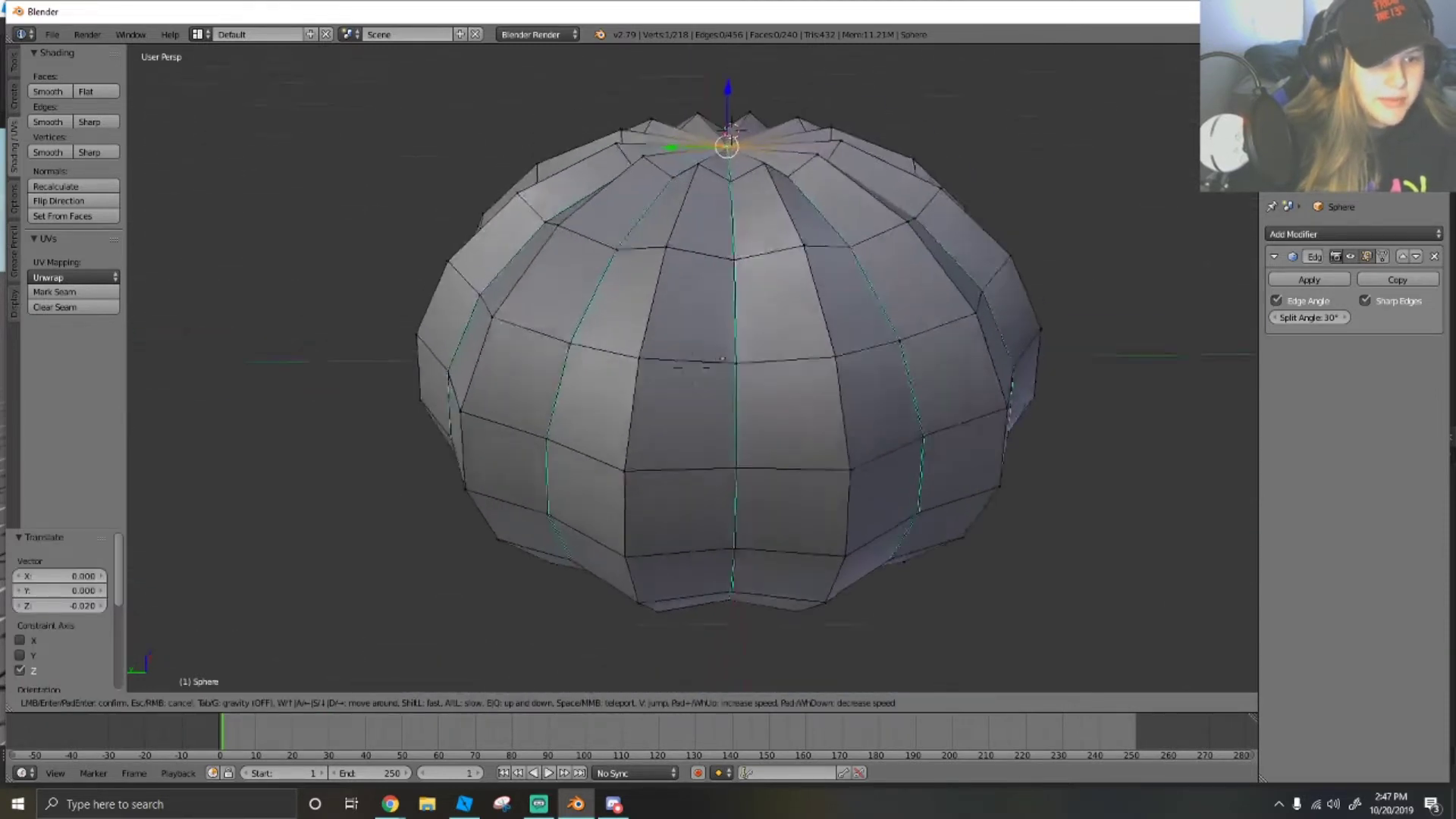
{"action": "key", "text": "s"}
{"action": "key", "text": "w"}
{"action": "key", "text": "s"}
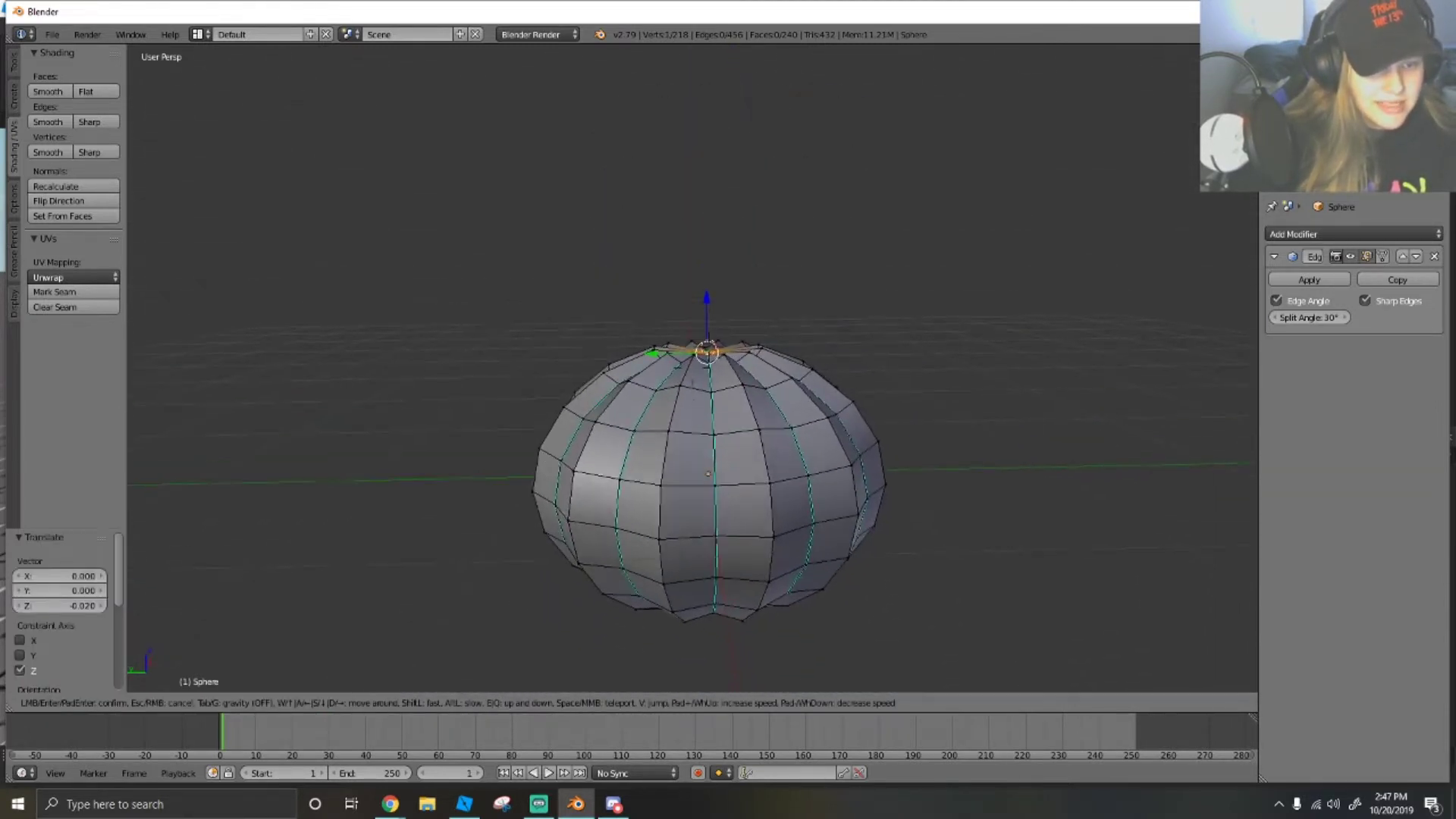
{"action": "left_click", "coordinate": [693, 368]}
{"action": "key", "text": "a"}
{"action": "left_click", "coordinate": [200, 702]}
{"action": "left_click", "coordinate": [219, 670]}
Move the ribbed sphere up 1.091 along Z and deselect it.
{"action": "key", "text": "shift+f"}
{"action": "key", "text": "s"}
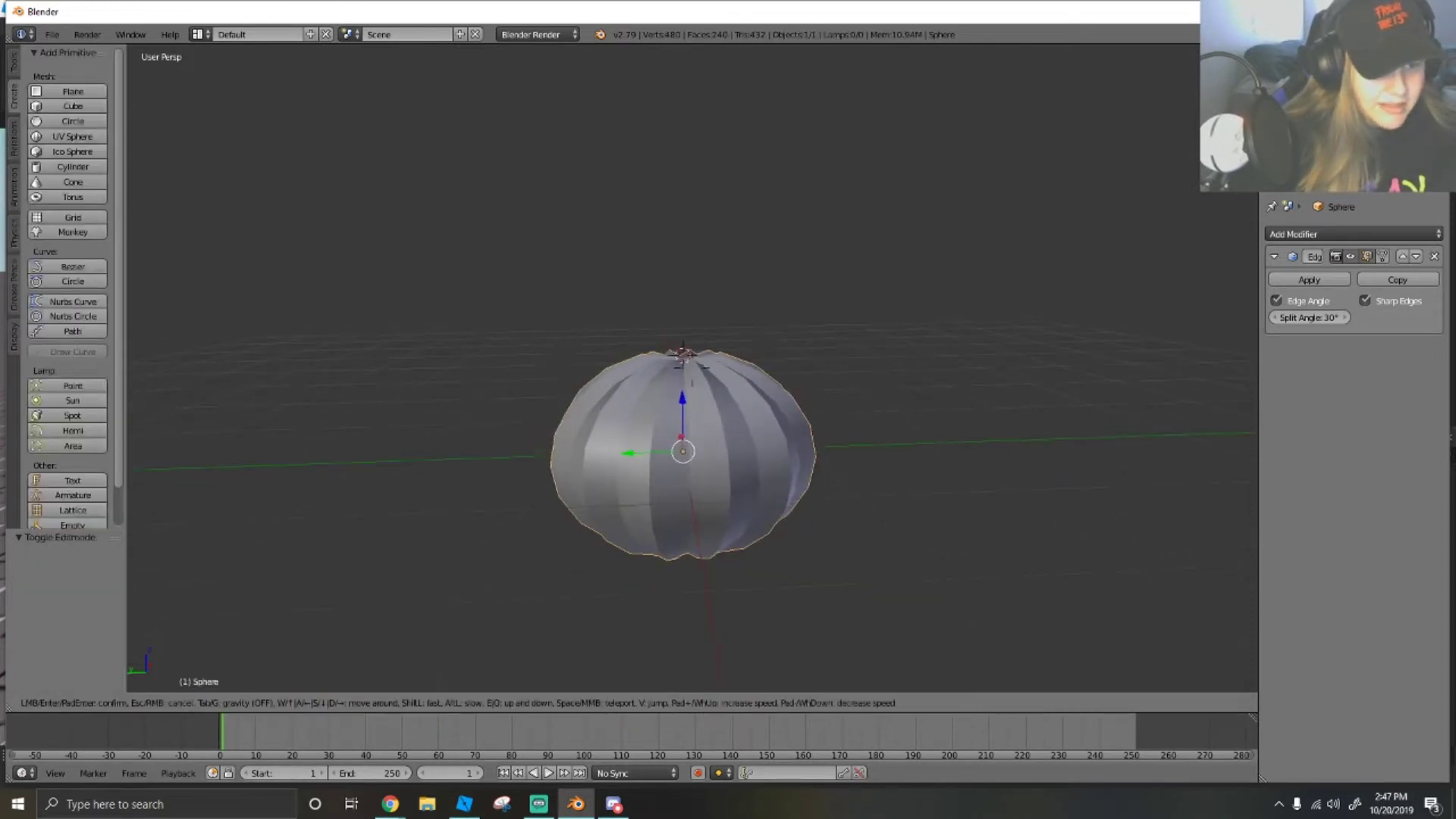
{"action": "left_click", "coordinate": [692, 368]}
{"action": "left_click_drag", "start_coordinate": [688, 404], "coordinate": [697, 262]}
{"action": "key", "text": "shift+f"}
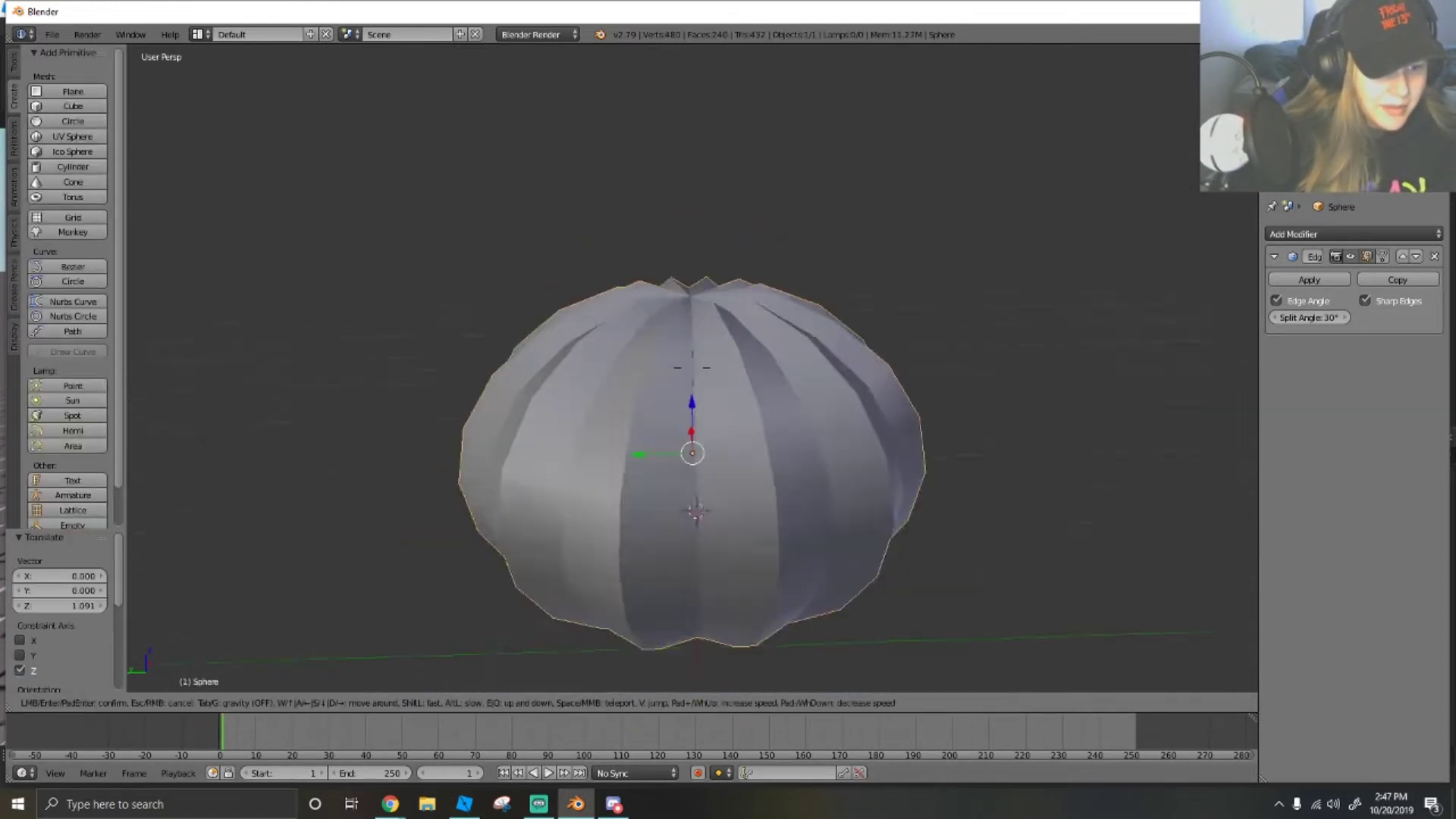
{"action": "key", "text": "Return"}
{"action": "key", "text": "a"}
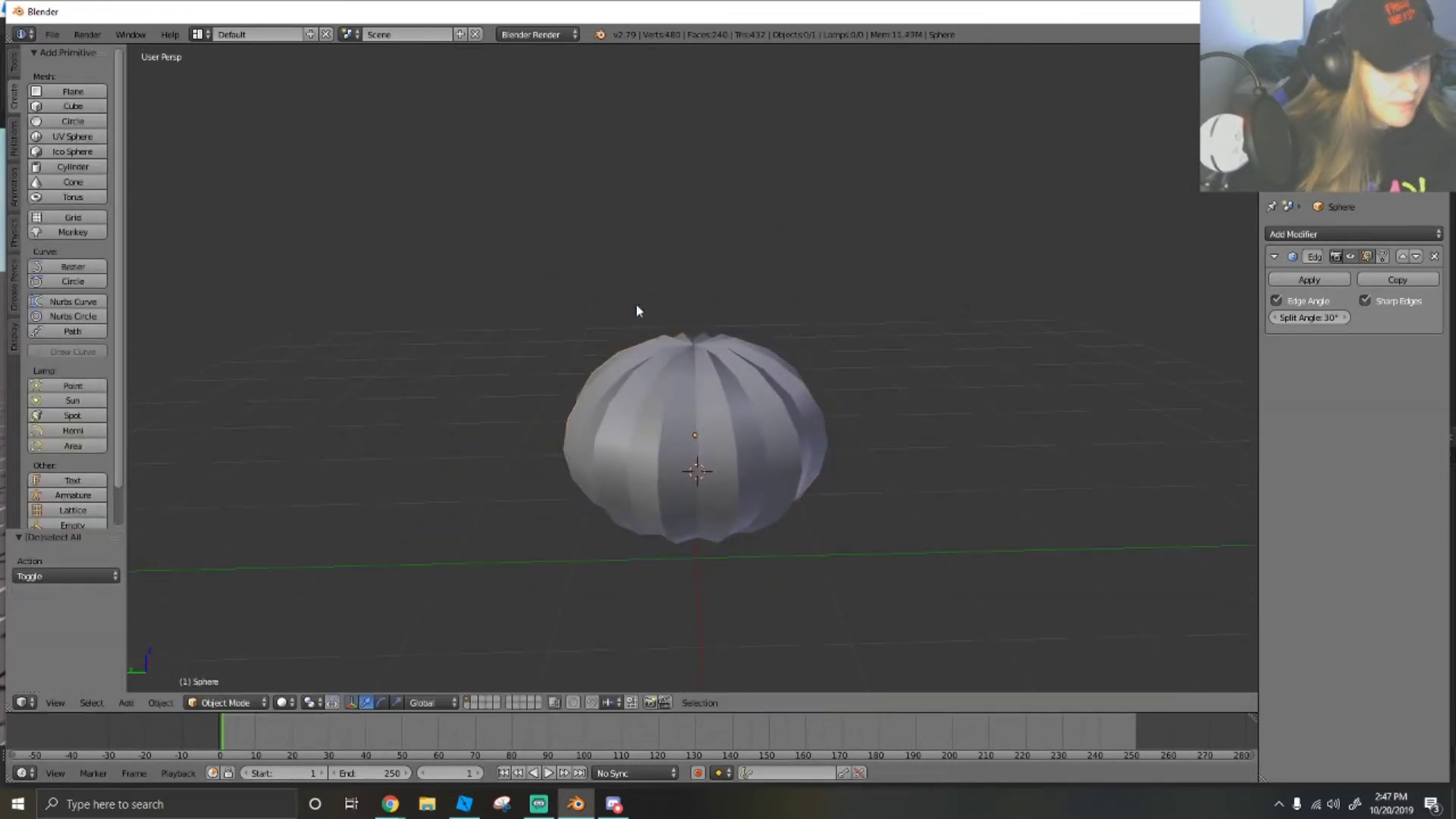
Add a cylinder with 7 vertices and a radius of 0.970, and scale it down to about half size.
{"action": "left_click", "coordinate": [63, 168]}
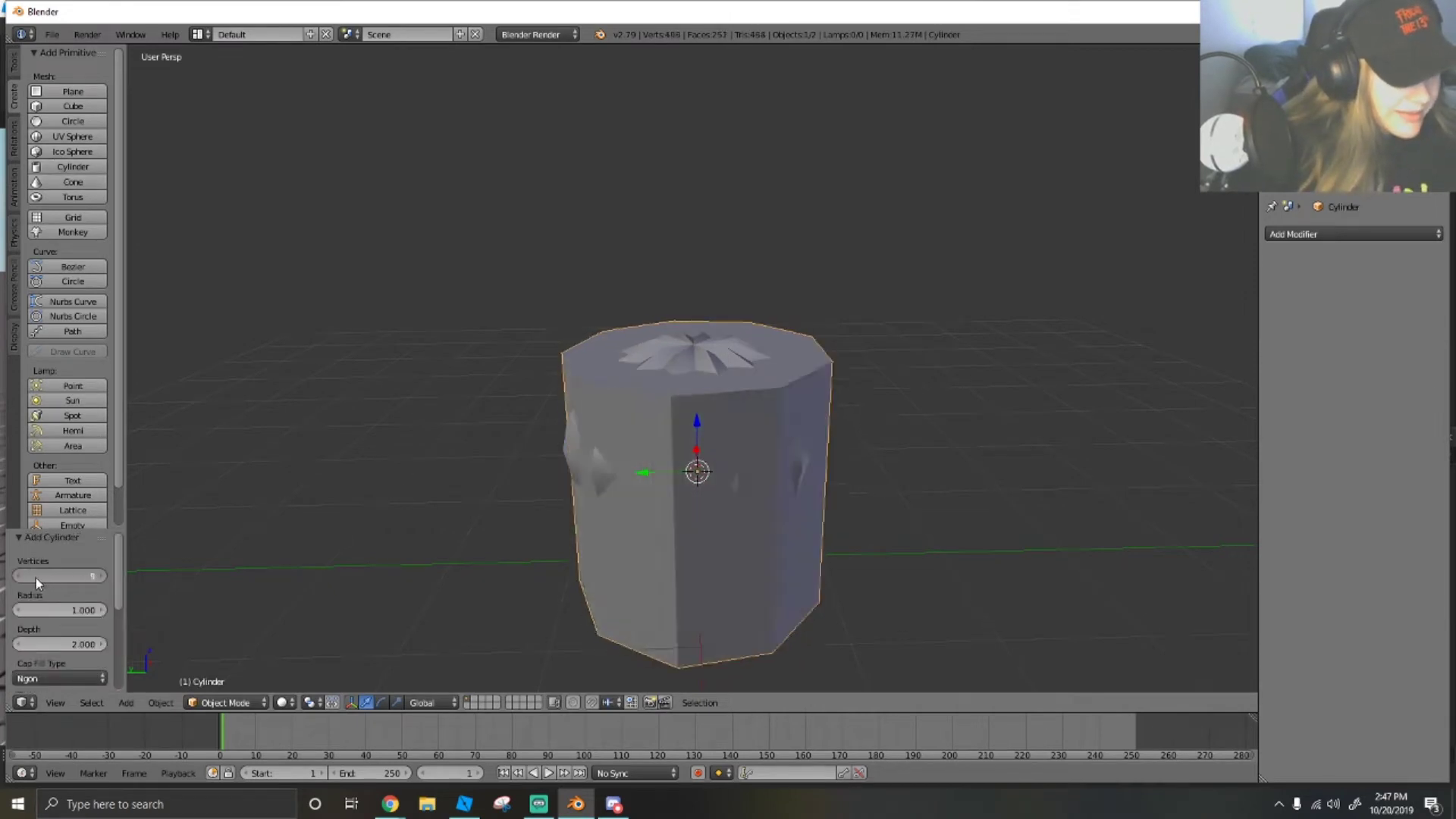
{"action": "left_click_drag", "start_coordinate": [36, 578], "coordinate": [83, 616]}
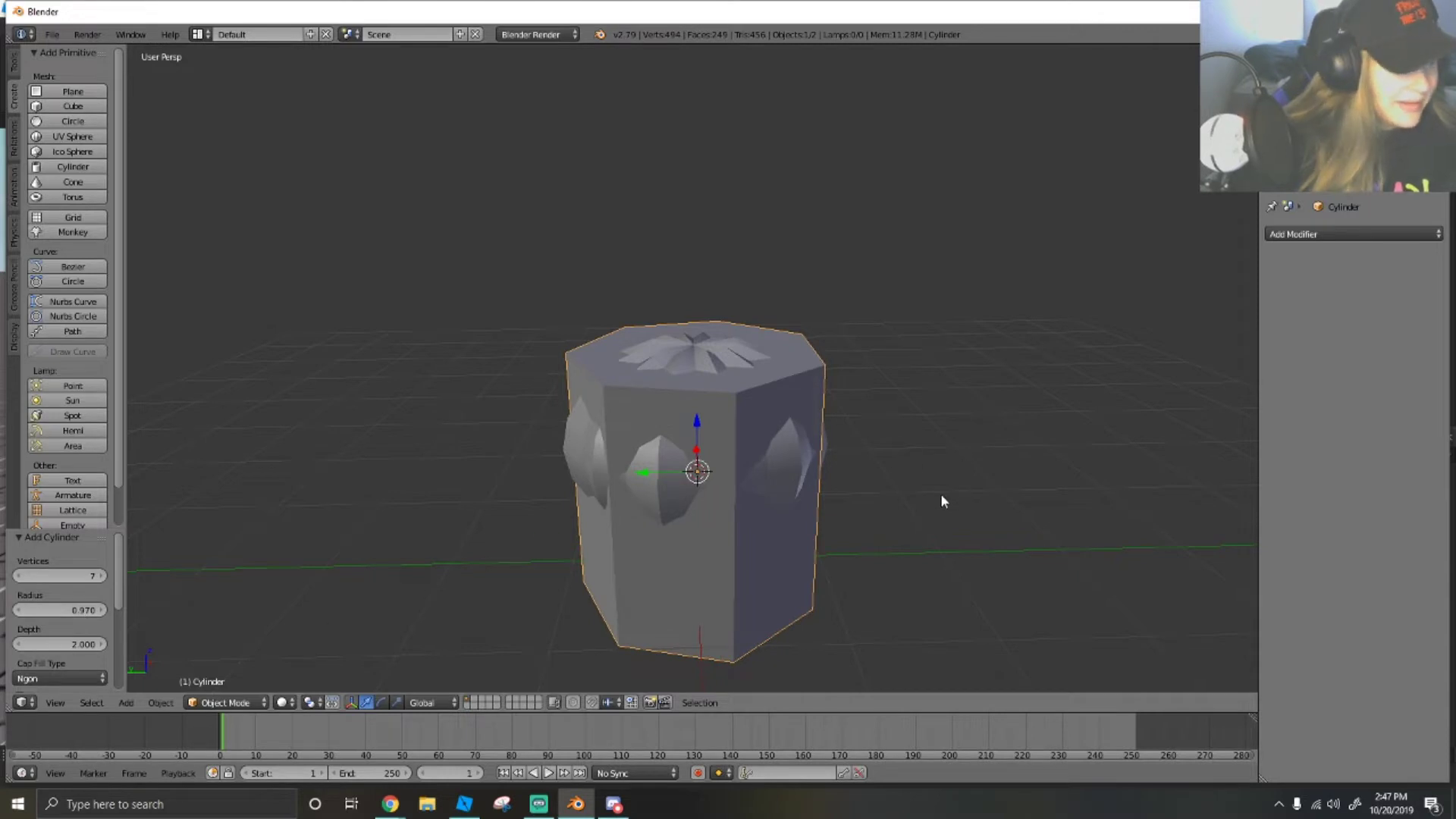
{"action": "key", "text": "s"}
{"action": "left_click", "coordinate": [826, 479]}
Raise the cylinder above the pumpkin's crown, starting with 1.066 along Z, and shrink it to stem size, finishing with a scale of 0.504.
{"action": "left_click_drag", "start_coordinate": [697, 422], "coordinate": [717, 293]}
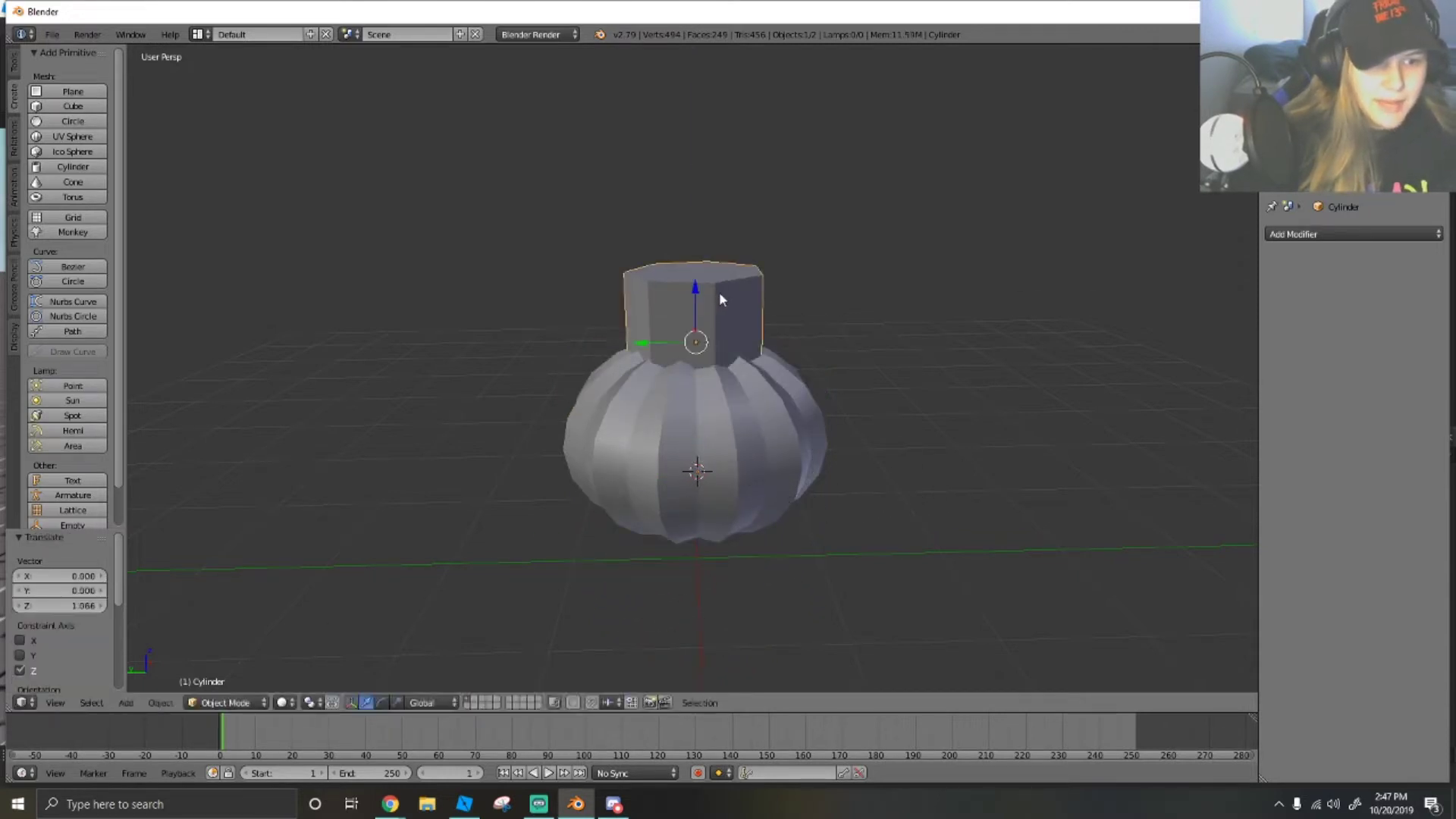
{"action": "key", "text": "shift+f"}
{"action": "key", "text": "w"}
{"action": "left_click", "coordinate": [693, 367]}
{"action": "left_click_drag", "start_coordinate": [702, 411], "coordinate": [693, 383]}
{"action": "key", "text": "s"}
{"action": "left_click", "coordinate": [736, 338]}
{"action": "key", "text": "s"}
{"action": "left_click", "coordinate": [736, 425]}
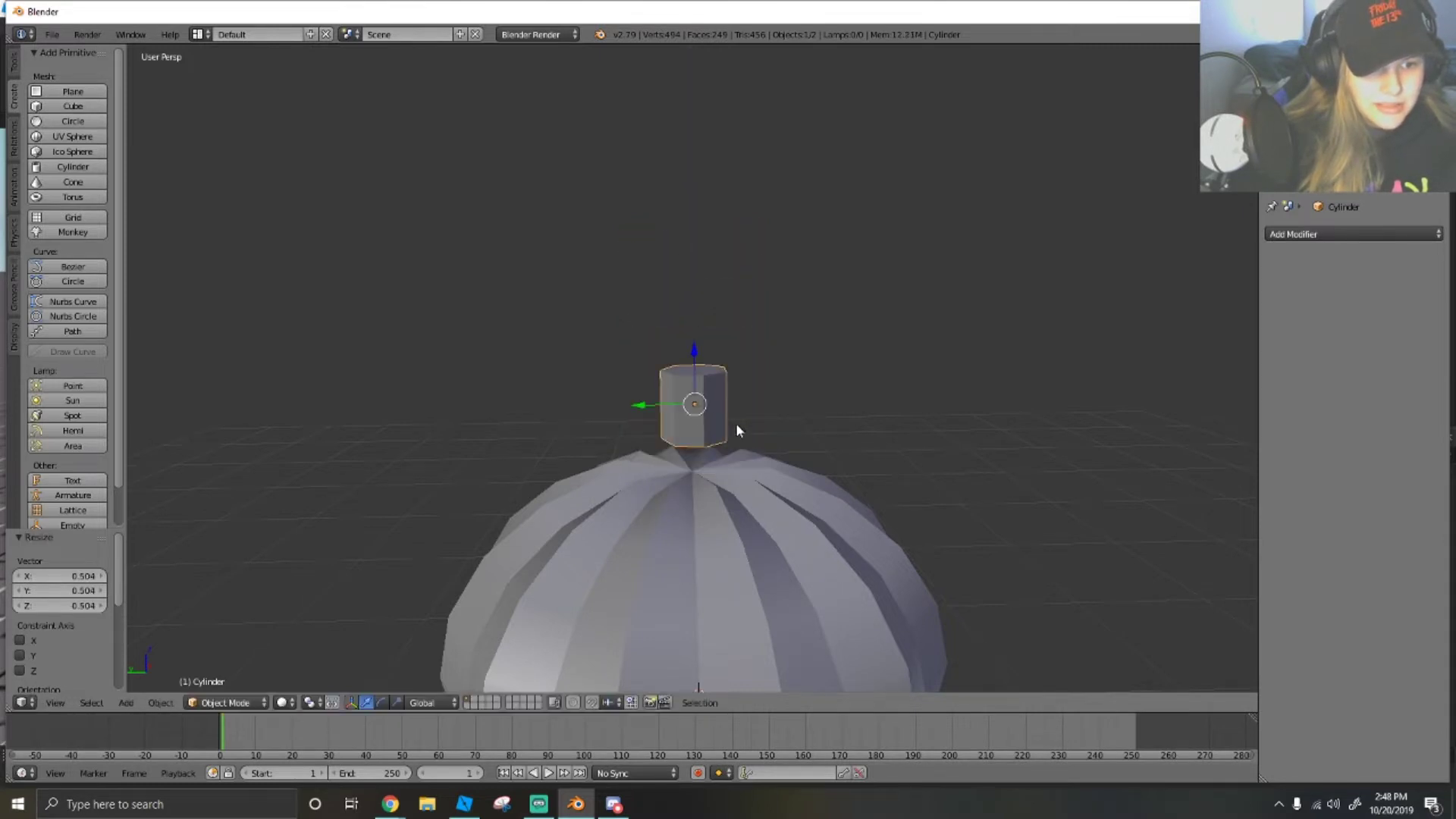
Lower the stem cylinder onto the pumpkin's crown by moving it -0.165 along Z.
{"action": "scroll", "coordinate": [692, 374], "scroll_direction": "up", "scroll_amount": 4}
{"action": "key", "text": "g"}
{"action": "key", "text": "z"}
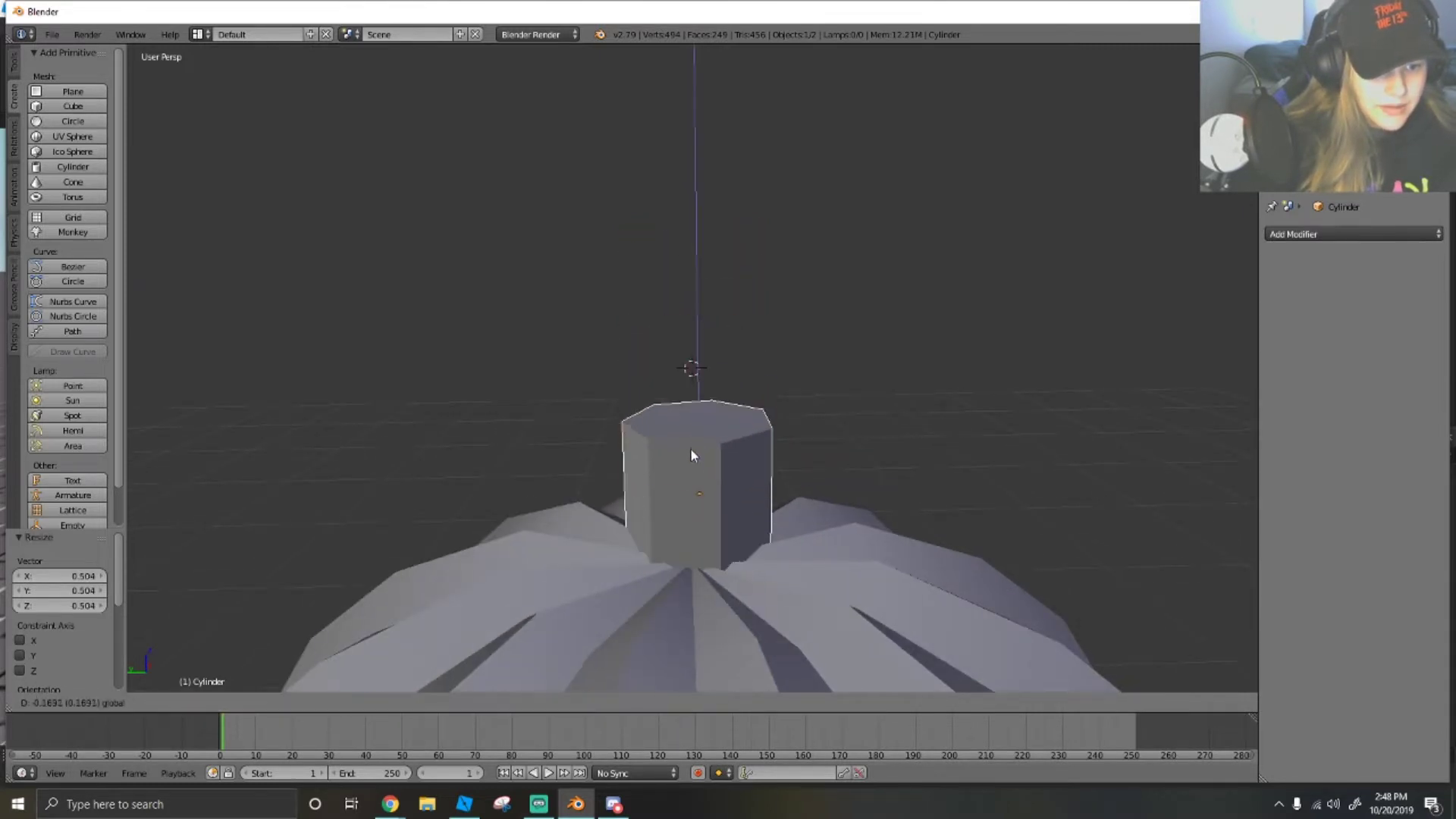
{"action": "left_click", "coordinate": [690, 448]}
Centre the stem over the crown by moving it -0.117 along X and 0.024 along Y.
{"action": "middle_click_drag", "start_coordinate": [690, 447], "coordinate": [665, 283]}
{"action": "key", "text": "g"}
{"action": "key", "text": "x"}
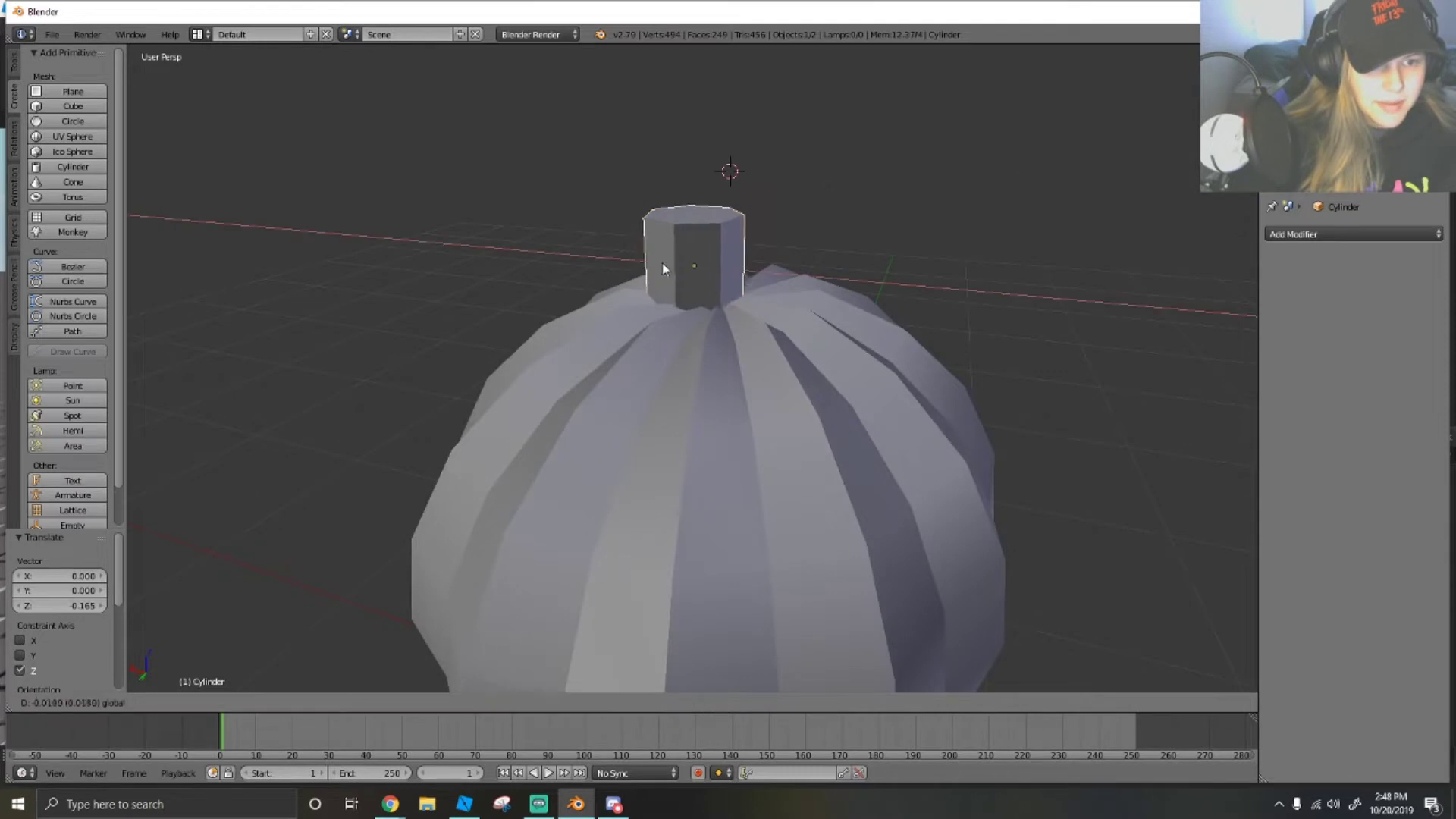
{"action": "left_click", "coordinate": [693, 270]}
{"action": "key", "text": "shift+f"}
{"action": "key", "text": "s"}
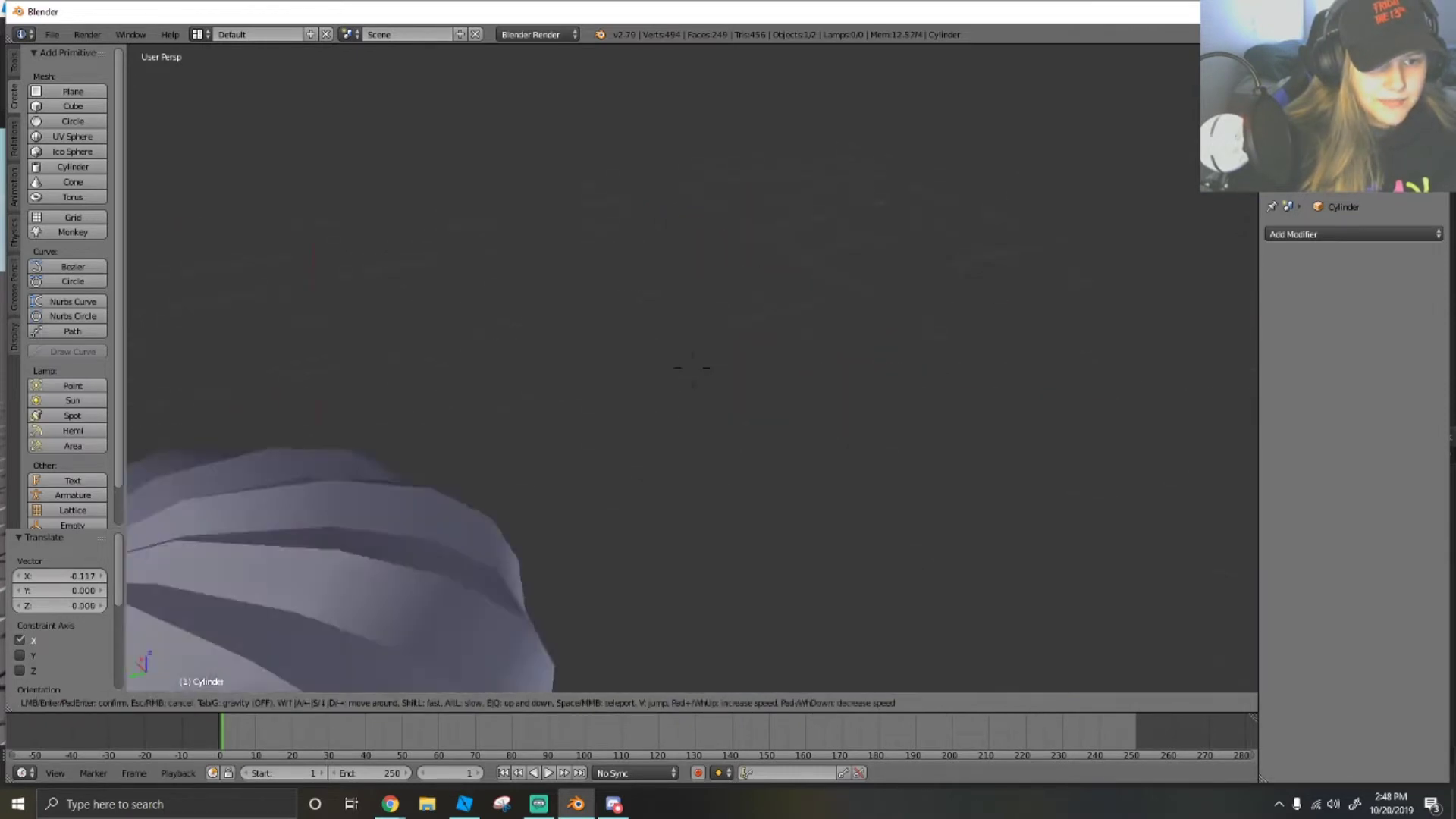
{"action": "key", "text": "w"}
{"action": "key", "text": "w"}
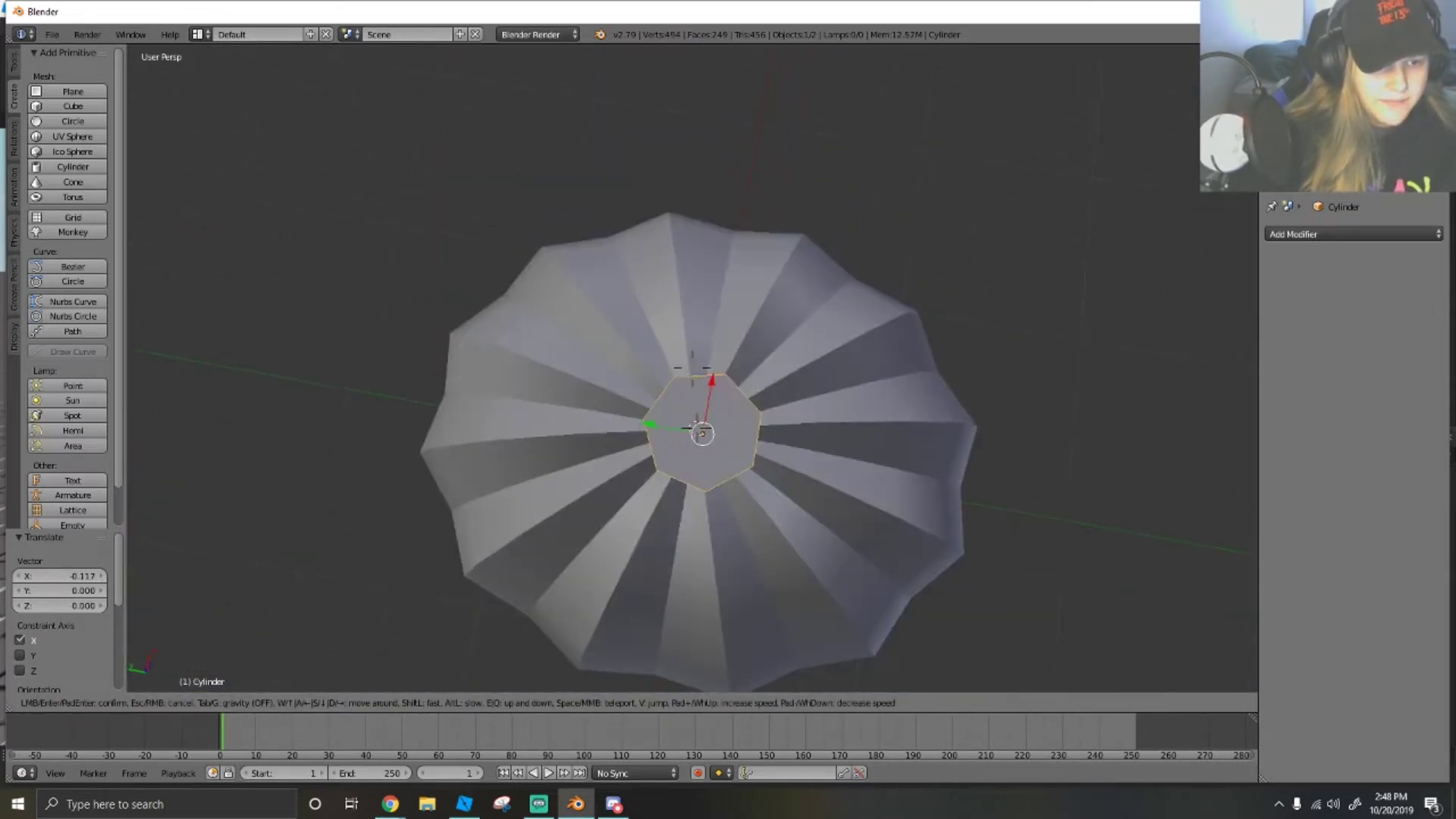
{"action": "left_click", "coordinate": [696, 429]}
{"action": "left_click_drag", "start_coordinate": [669, 423], "coordinate": [657, 418]}
Scale the stem down to about half size and sink it into the crown by -0.063 along Z.
{"action": "key", "text": "shift+f"}
{"action": "key", "text": "w"}
{"action": "key", "text": "s"}
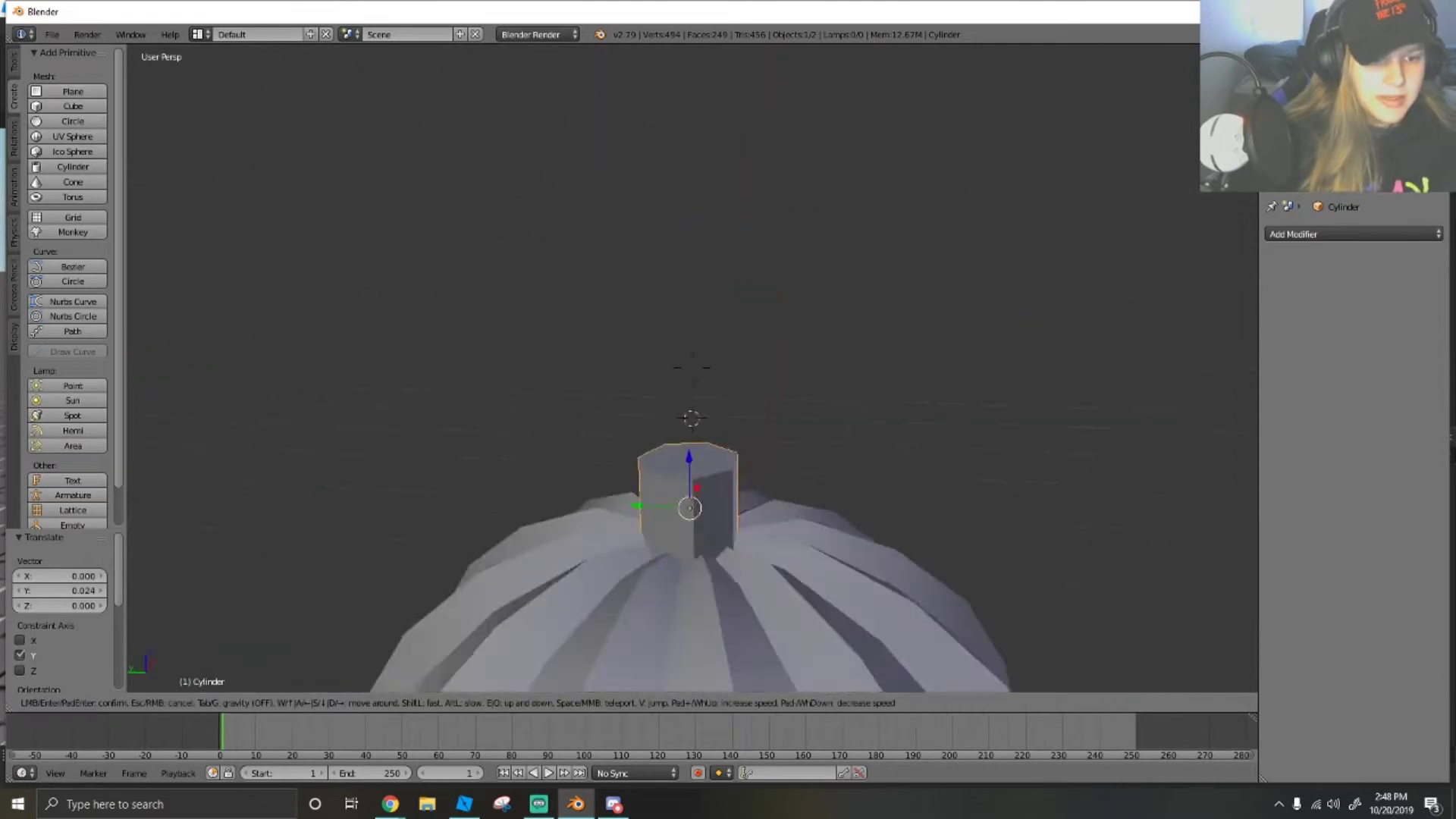
{"action": "key", "text": "w"}
{"action": "key", "text": "s"}
{"action": "left_click", "coordinate": [692, 372]}
{"action": "key", "text": "s"}
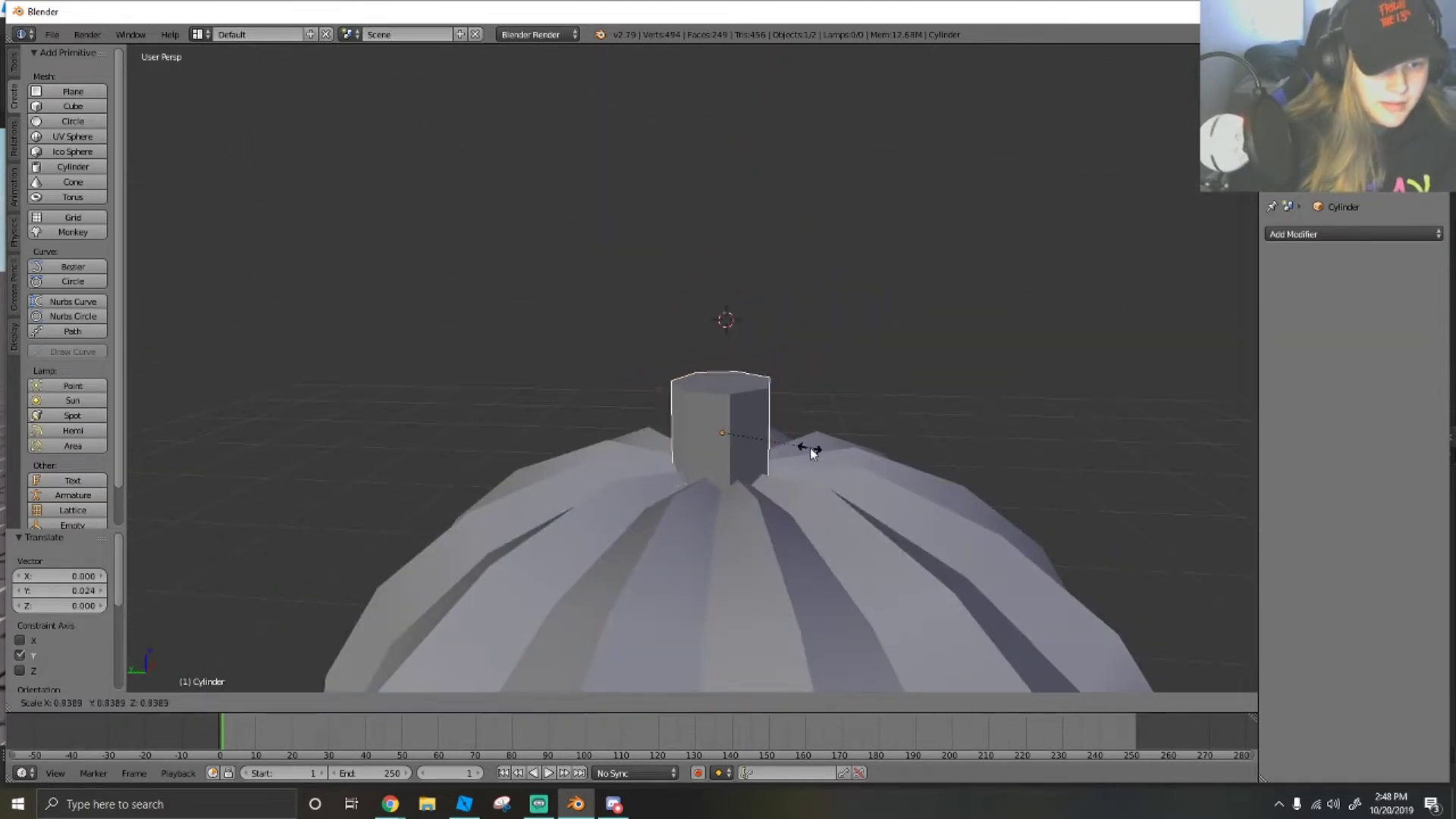
{"action": "left_click", "coordinate": [757, 462]}
{"action": "left_click_drag", "start_coordinate": [723, 386], "coordinate": [719, 414]}
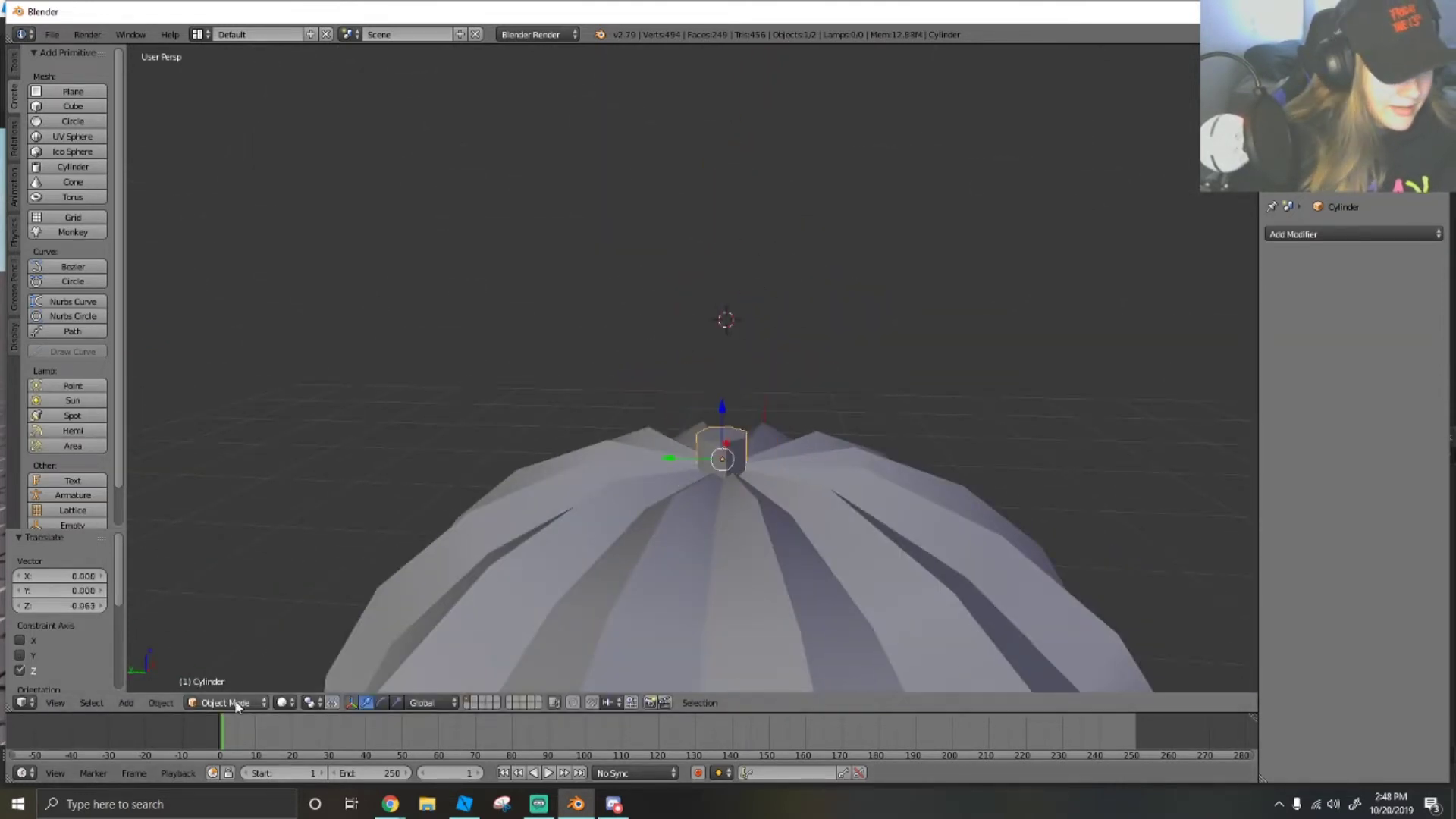
In Edit Mode, select the stem's top face and enlarge it by a factor of about 1.67.
{"action": "left_click", "coordinate": [232, 703]}
{"action": "left_click", "coordinate": [217, 668]}
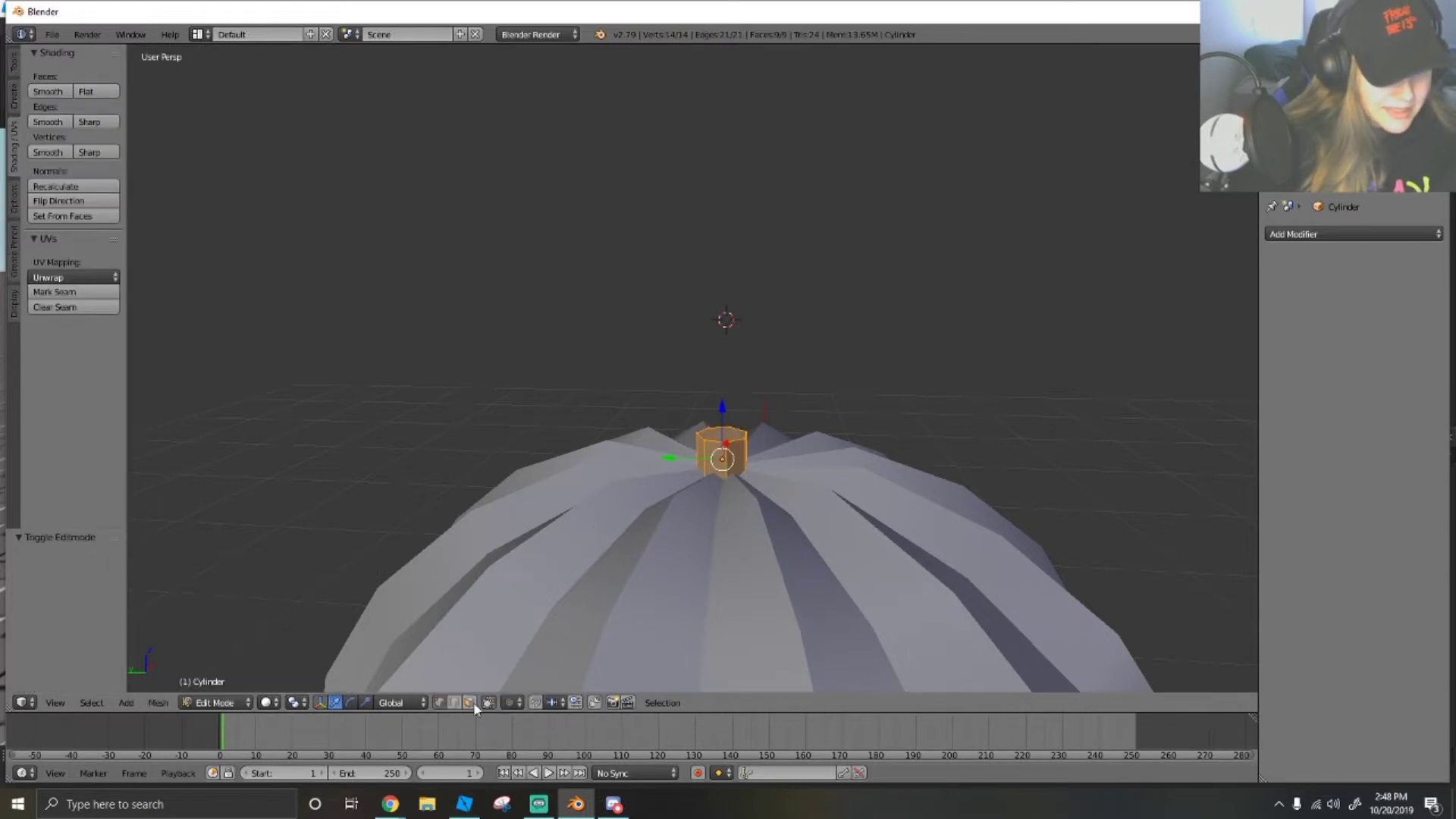
{"action": "right_click", "coordinate": [732, 434]}
{"action": "key", "text": "s"}
{"action": "left_click", "coordinate": [784, 440]}
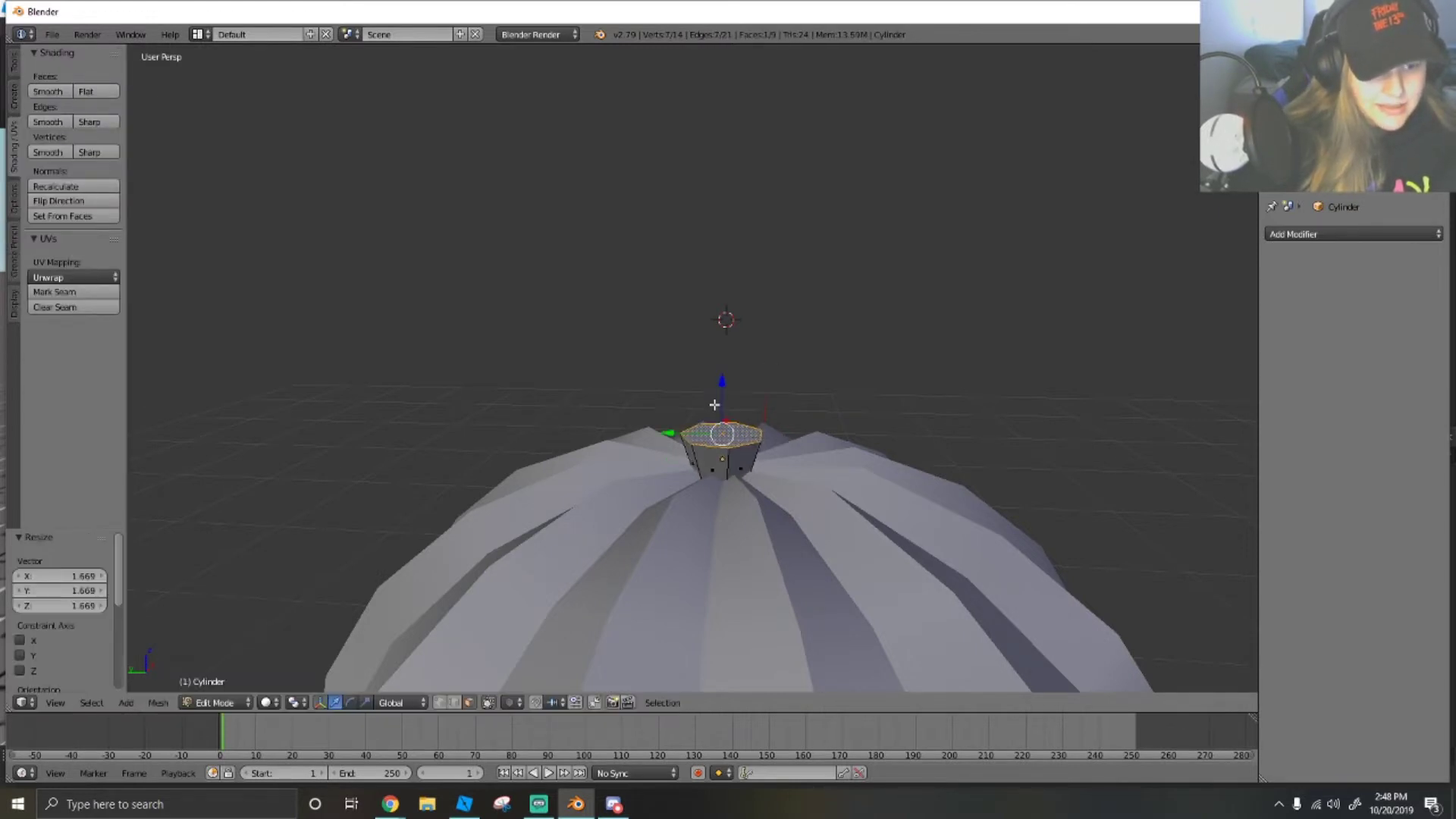
Raise the stem's top face along Z, scale it by 1.252 and return to Object Mode.
{"action": "left_click_drag", "start_coordinate": [723, 396], "coordinate": [725, 392]}
{"action": "left_click", "coordinate": [726, 358]}
{"action": "key", "text": "s"}
{"action": "left_click", "coordinate": [758, 354]}
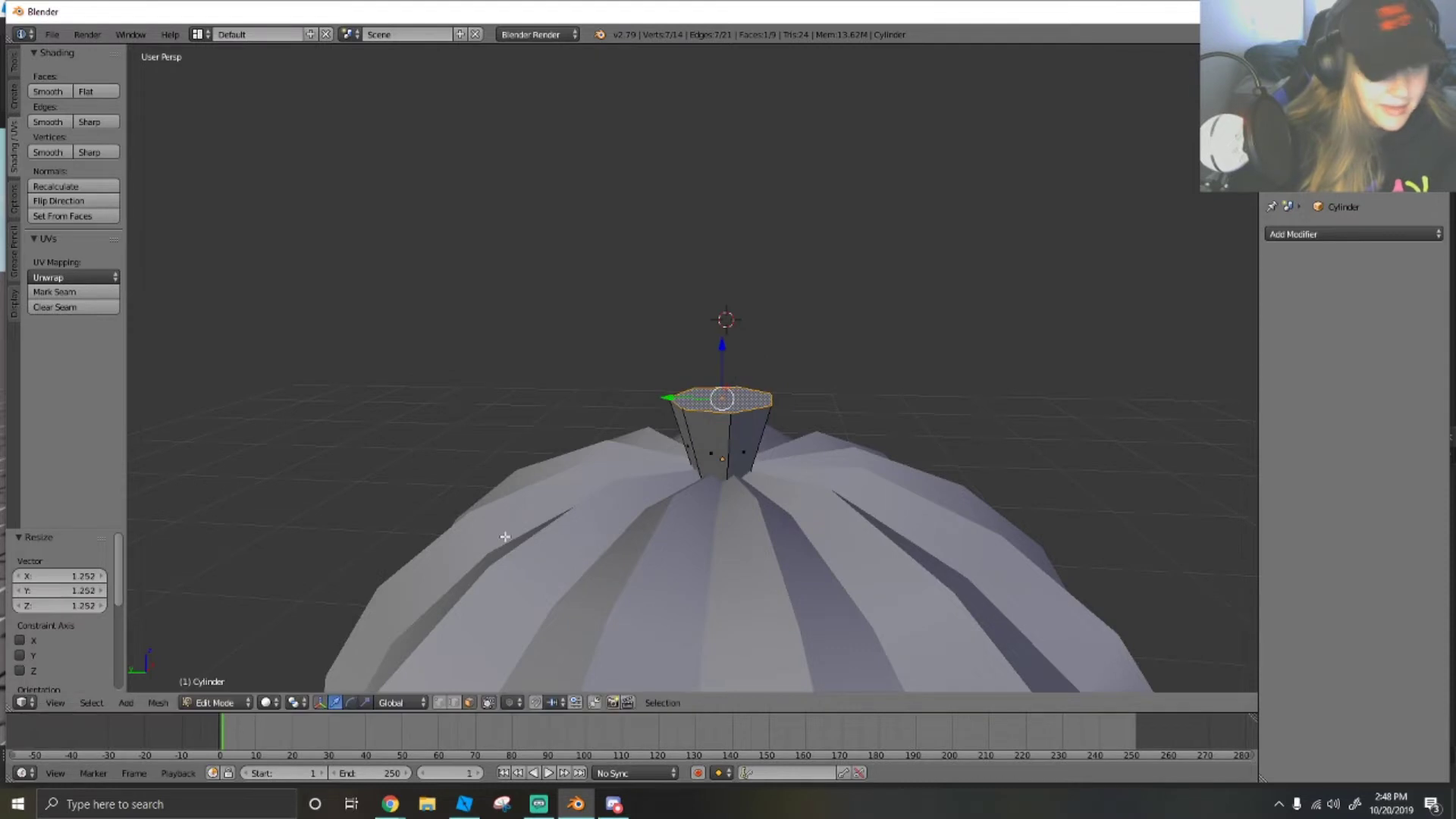
{"action": "left_click", "coordinate": [216, 702]}
{"action": "left_click", "coordinate": [215, 688]}
Select the pumpkin body together with the stem, join them into one object and deselect it.
{"action": "key", "text": "shift+f"}
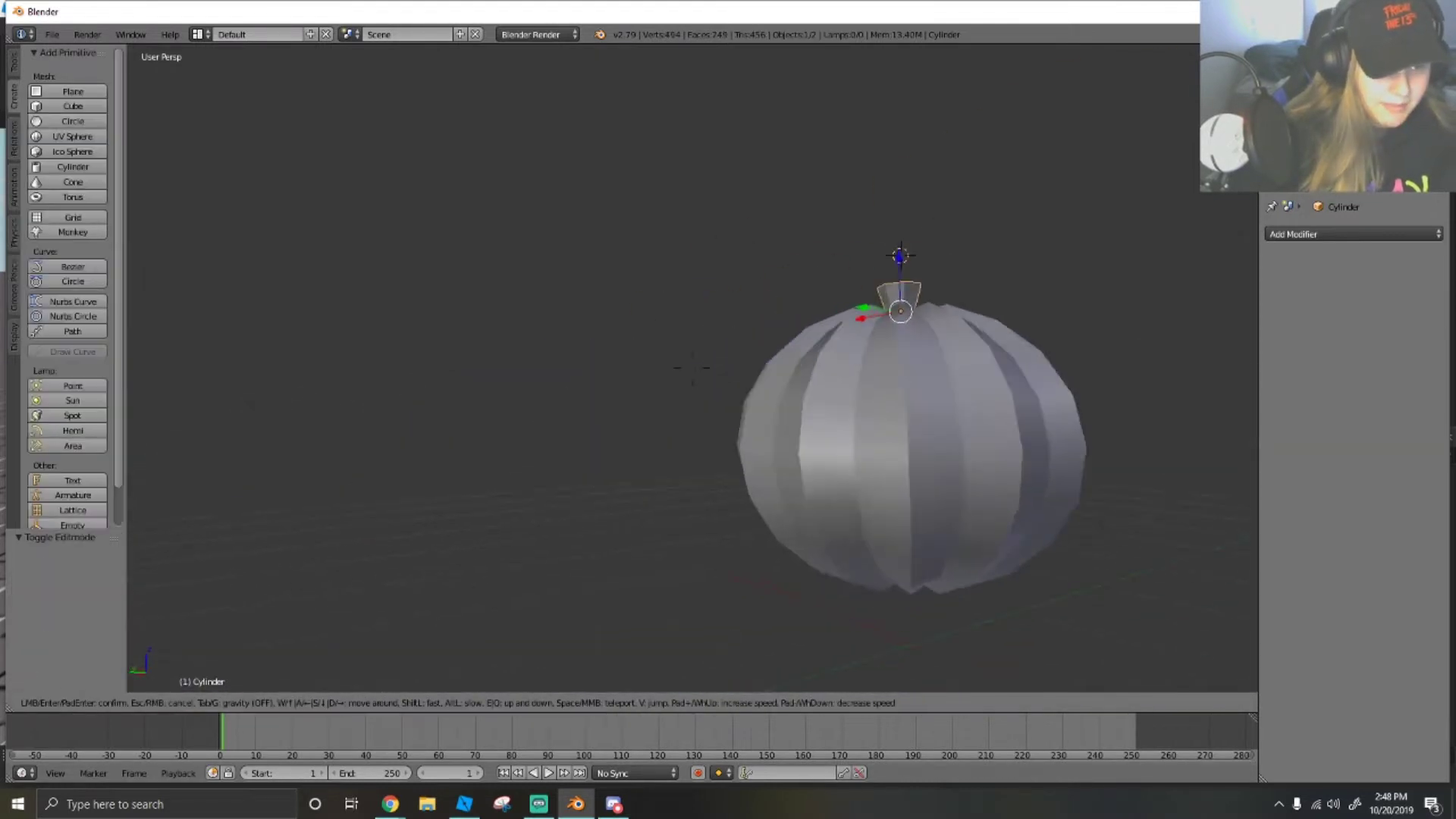
{"action": "key", "text": "s"}
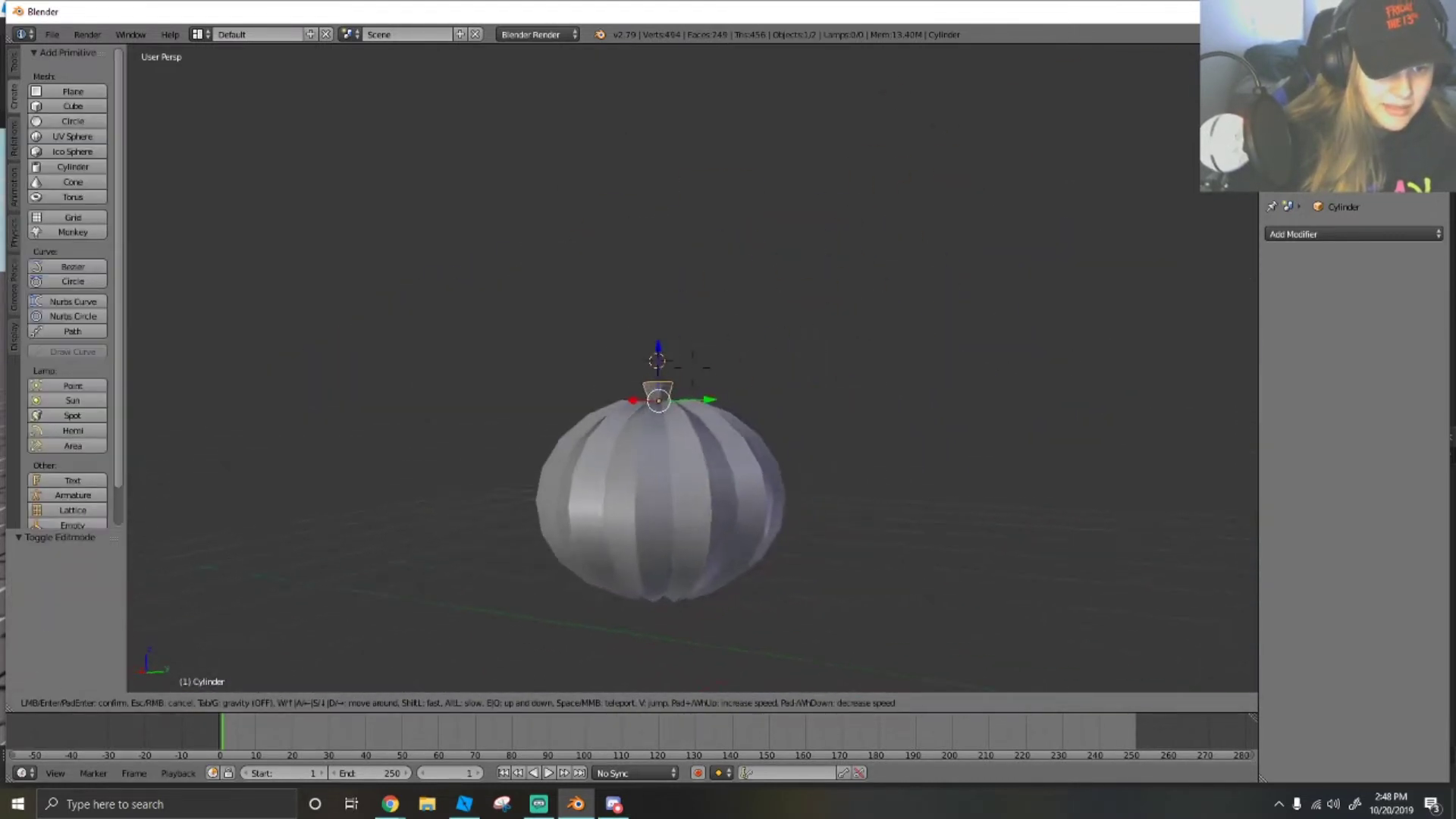
{"action": "left_click", "coordinate": [684, 402]}
{"action": "right_click", "coordinate": [681, 410]}
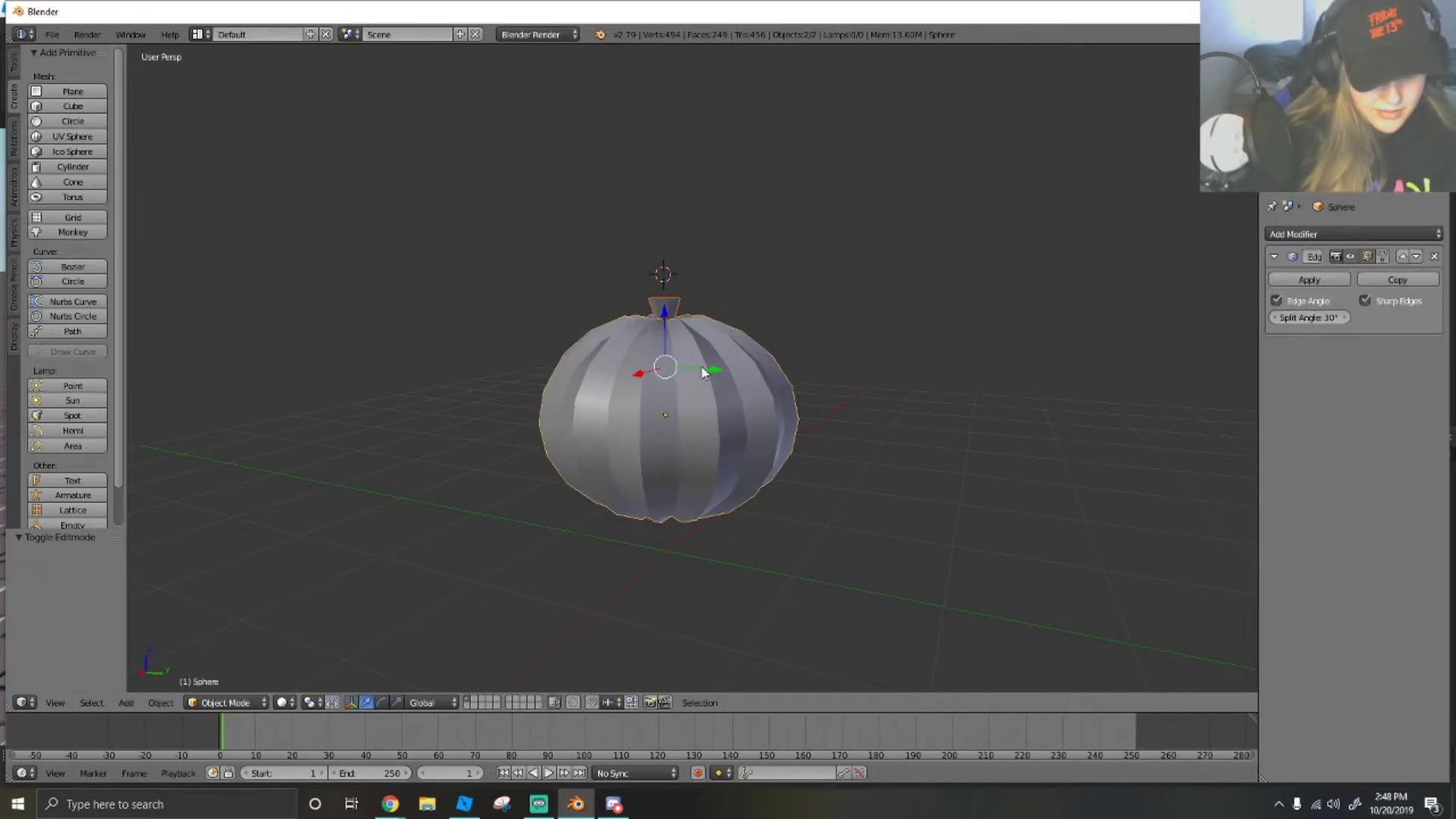
{"action": "key", "text": "ctrl+j"}
{"action": "key", "text": "shift+f"}
{"action": "key", "text": "w"}
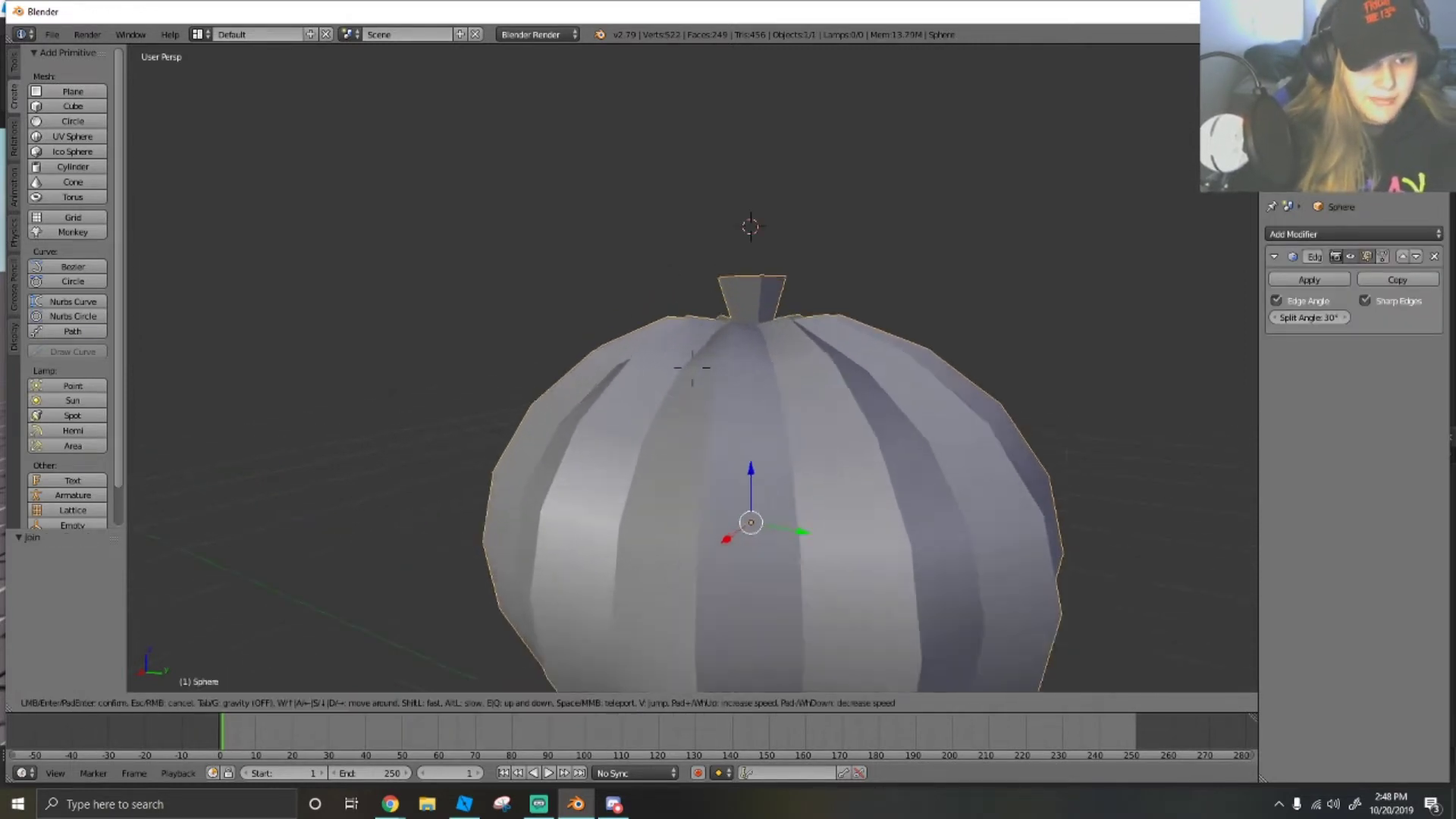
{"action": "left_click", "coordinate": [691, 367]}
{"action": "key", "text": "a"}
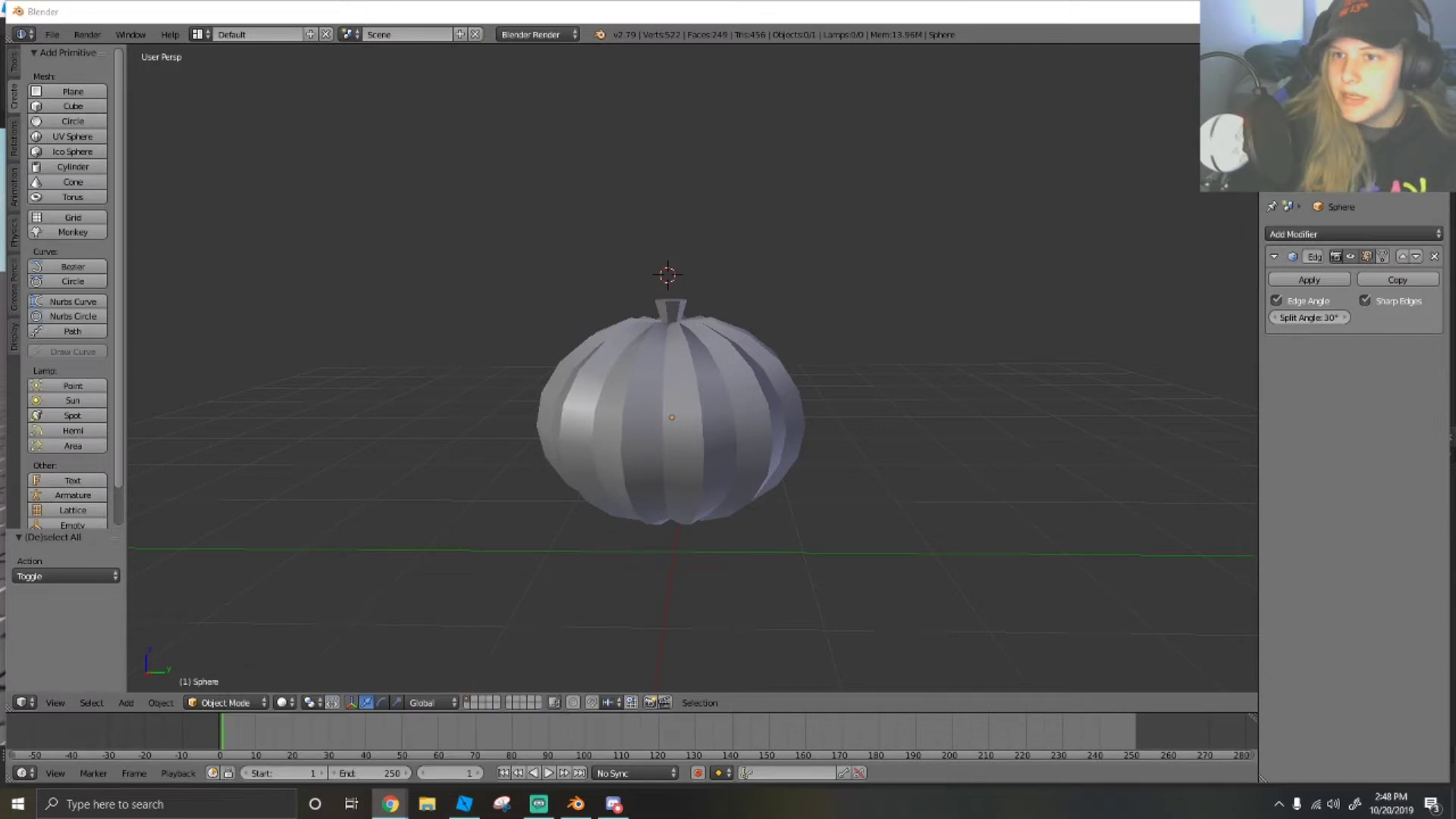
Switch to Chrome and search Google Images for "Pumpkin carving face".
{"action": "left_click_drag", "start_coordinate": [0, 10], "coordinate": [6, 12]}
{"action": "left_click", "coordinate": [217, 39]}
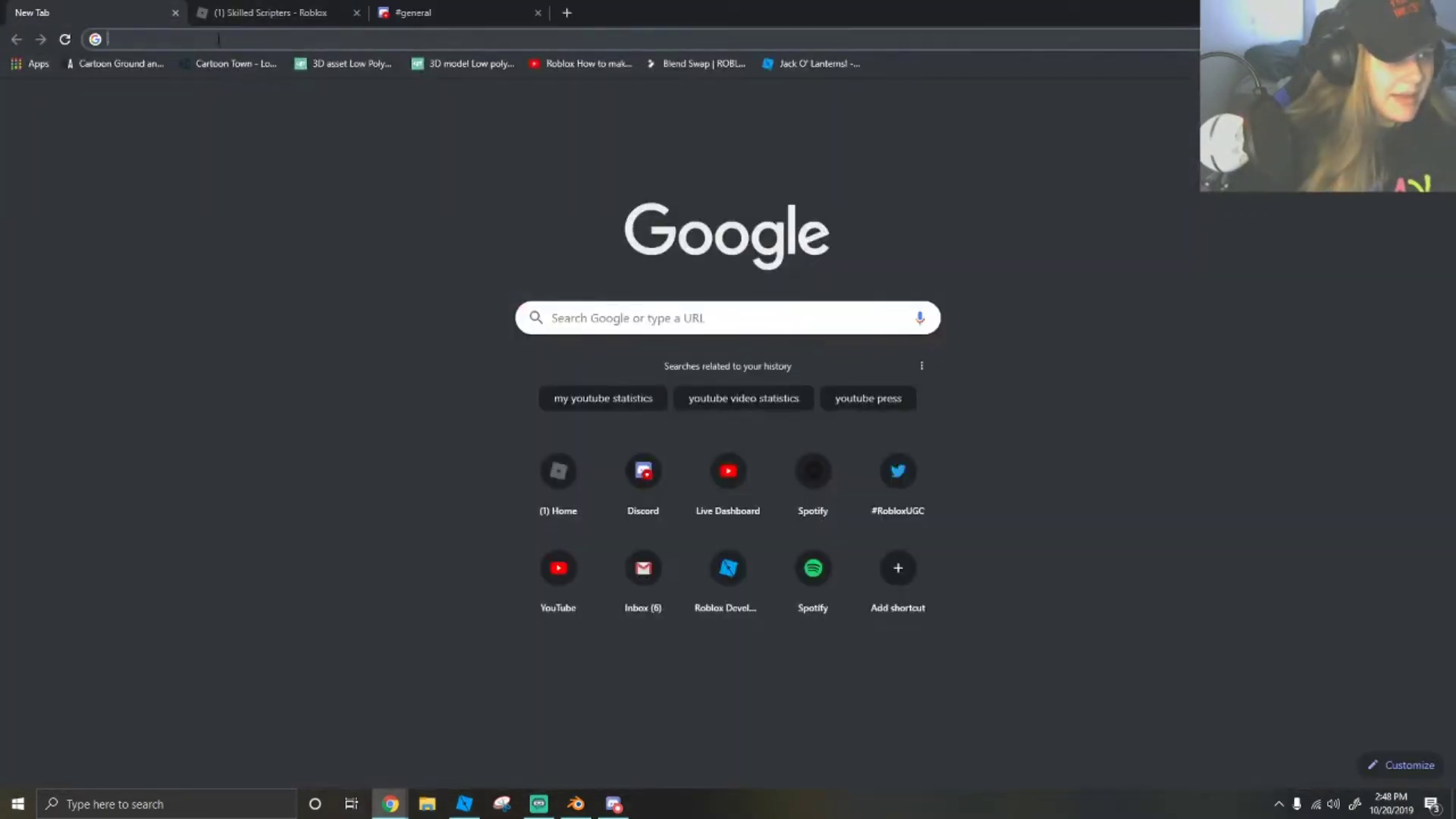
{"action": "type", "text": "Pump"}
{"action": "key", "text": "Return"}
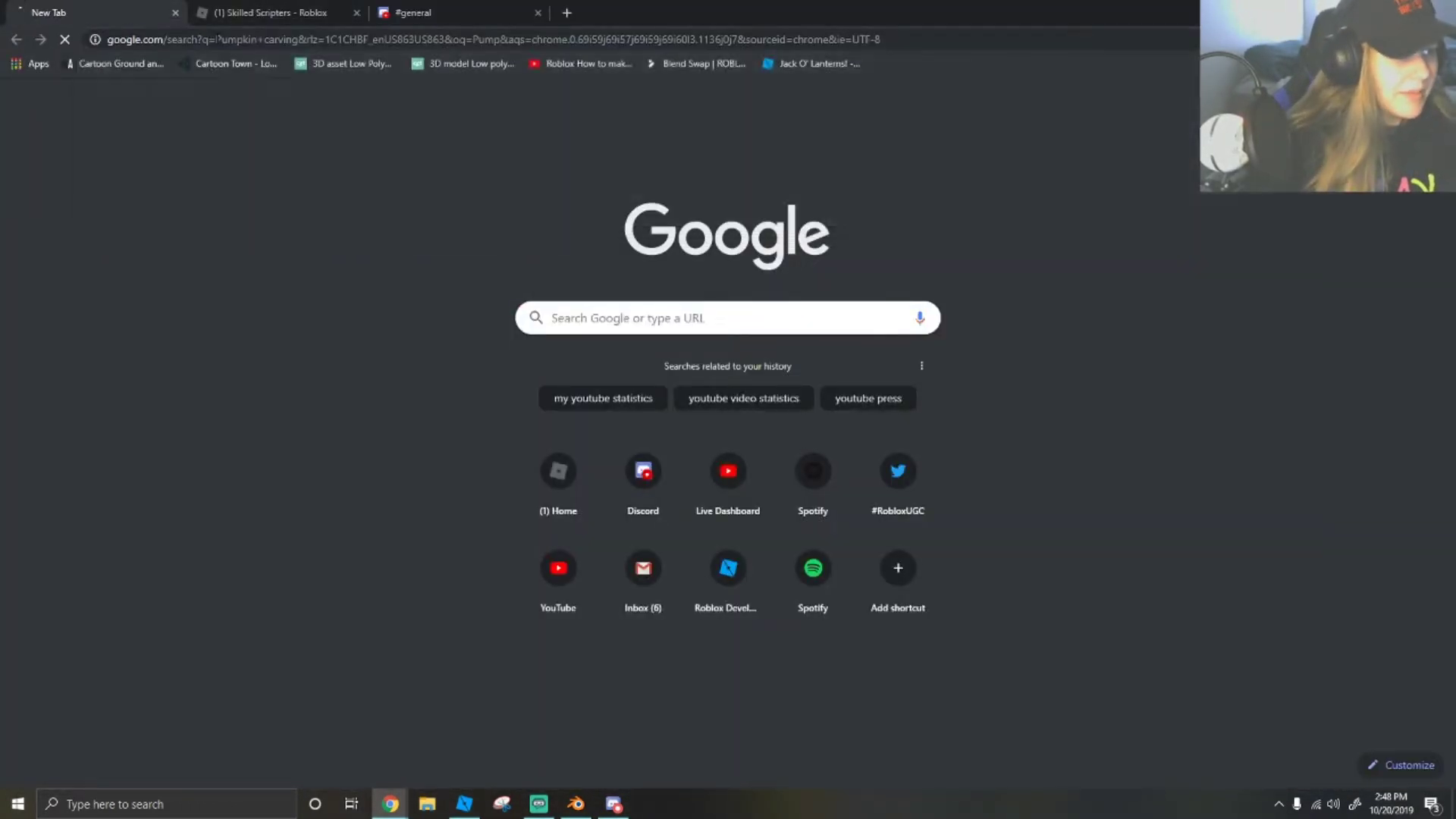
{"action": "left_click", "coordinate": [286, 98]}
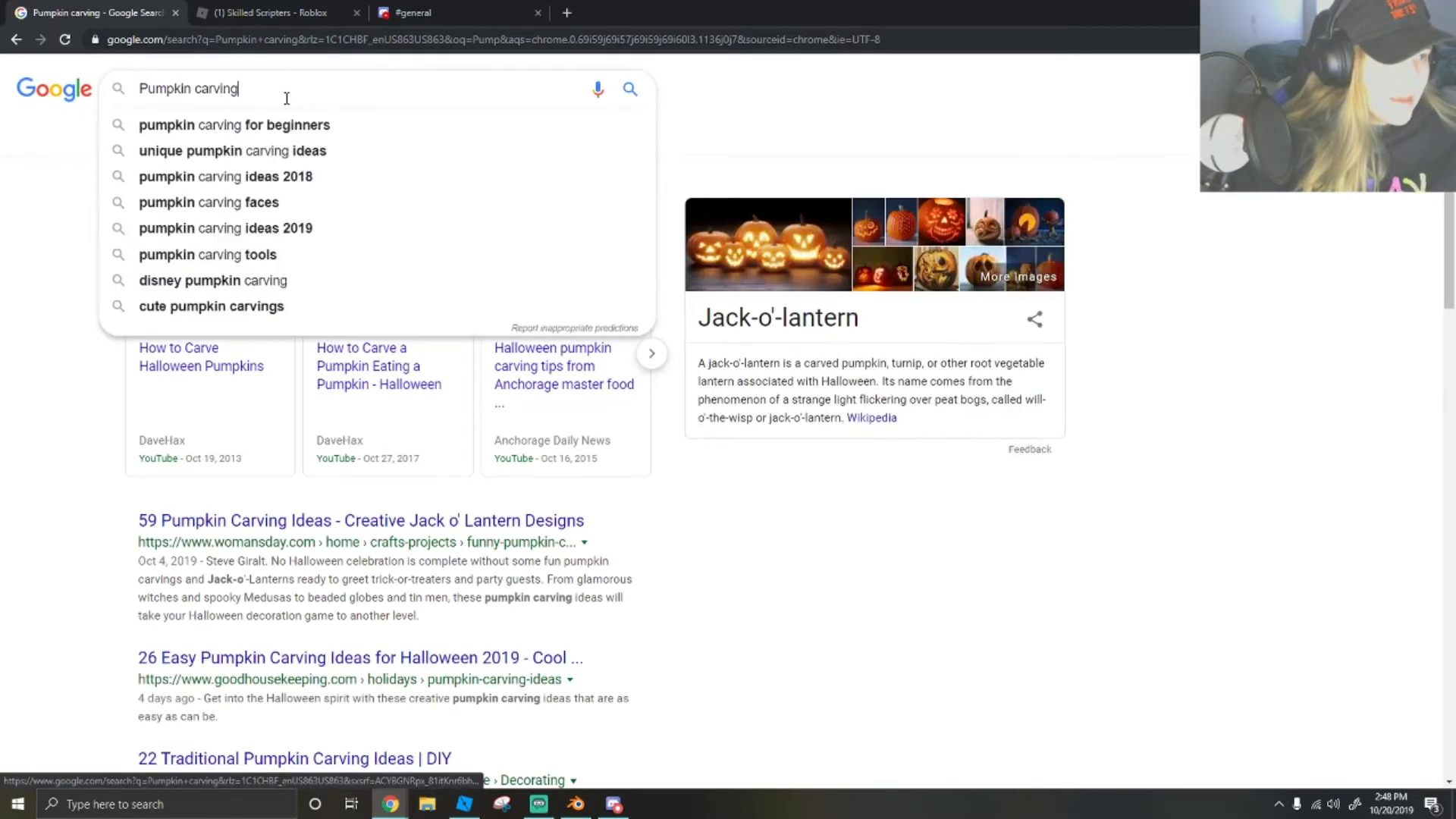
{"action": "type", "text": "face"}
{"action": "key", "text": "Return"}
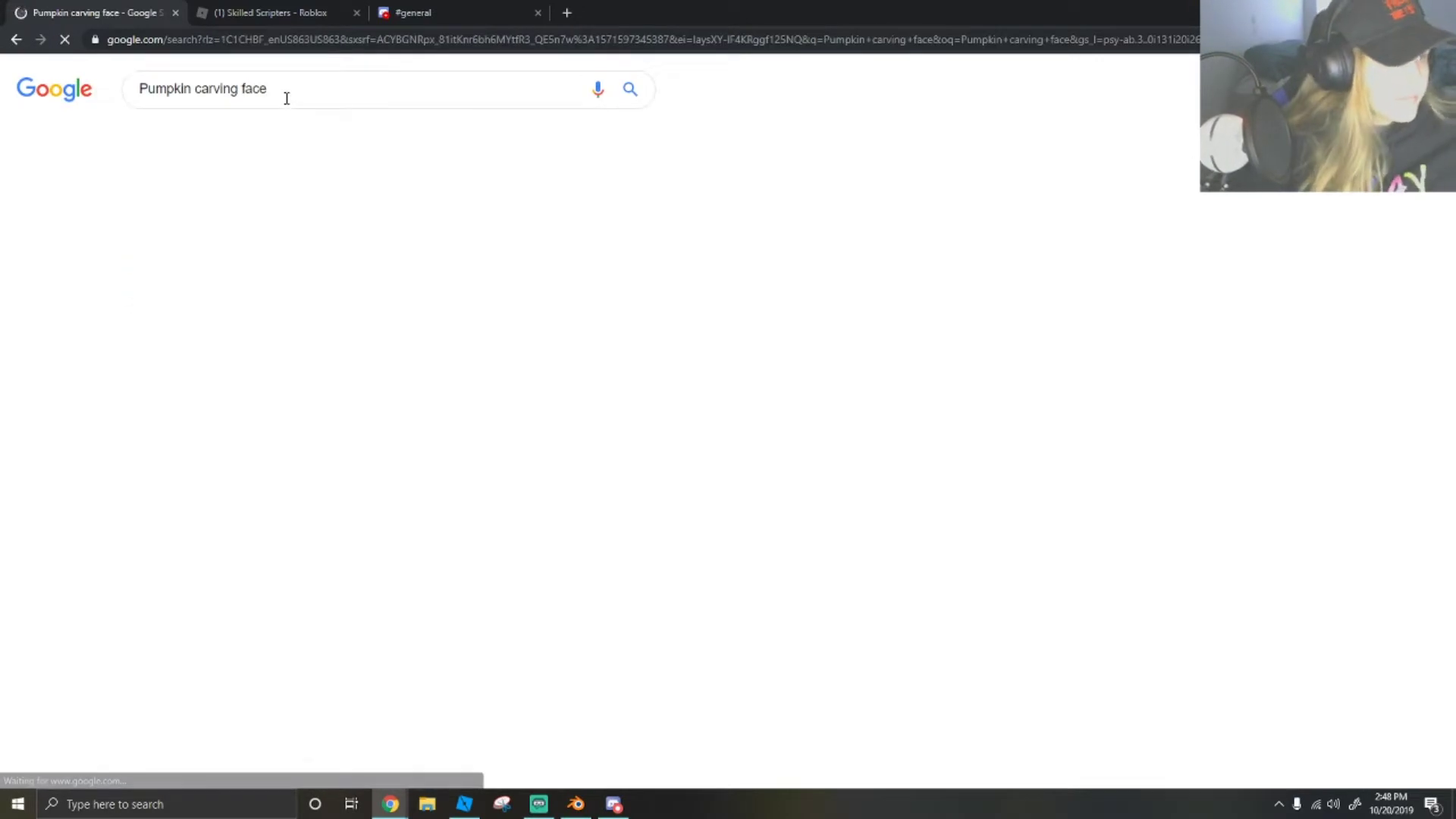
{"action": "left_click", "coordinate": [223, 144]}
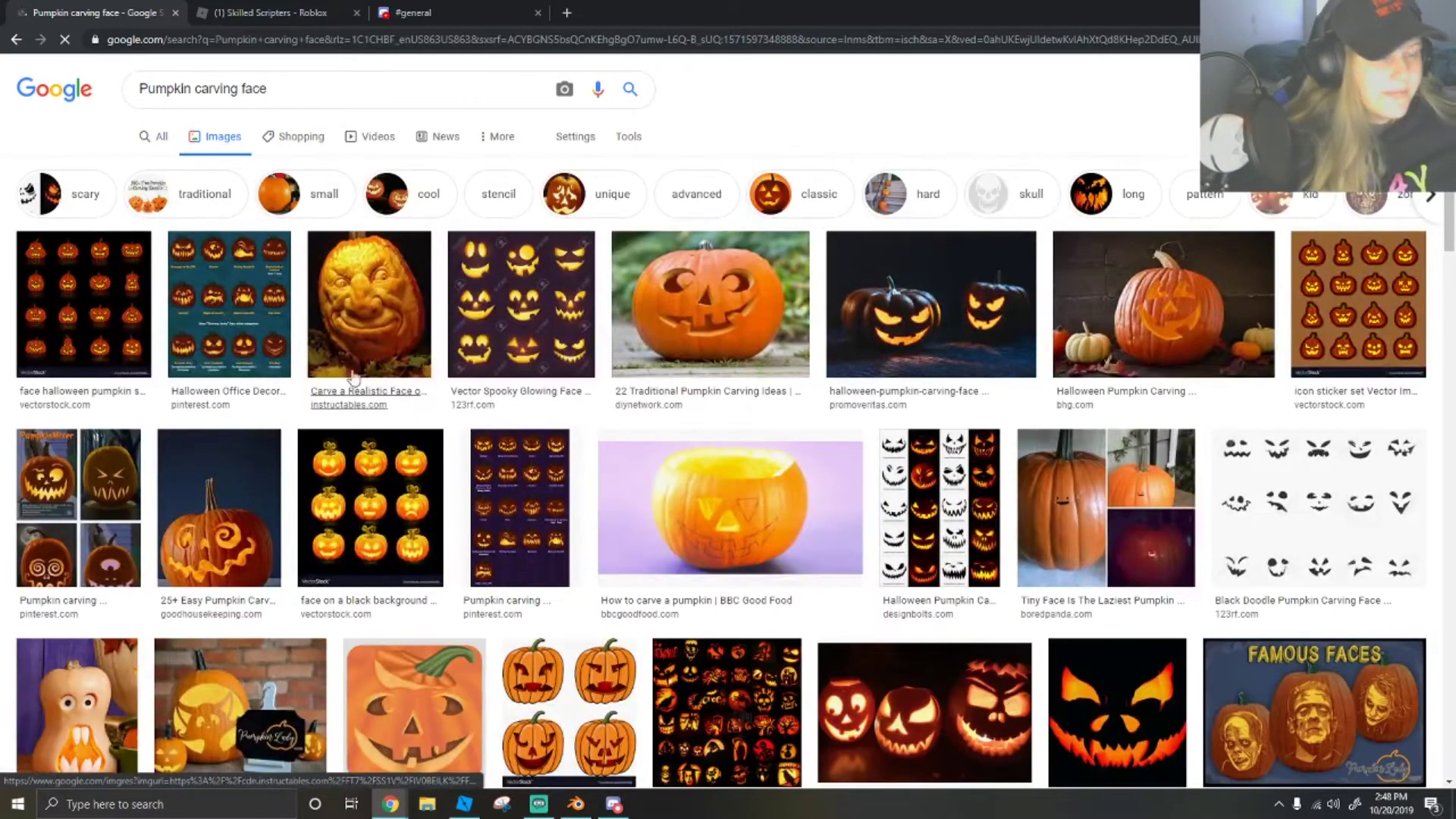
Find the image of nine orange carved pumpkins in the results and save it to Pictures as PumpkinCarving.
{"action": "scroll", "coordinate": [535, 529], "scroll_direction": "down", "scroll_amount": 1}
{"action": "left_click", "coordinate": [1354, 453]}
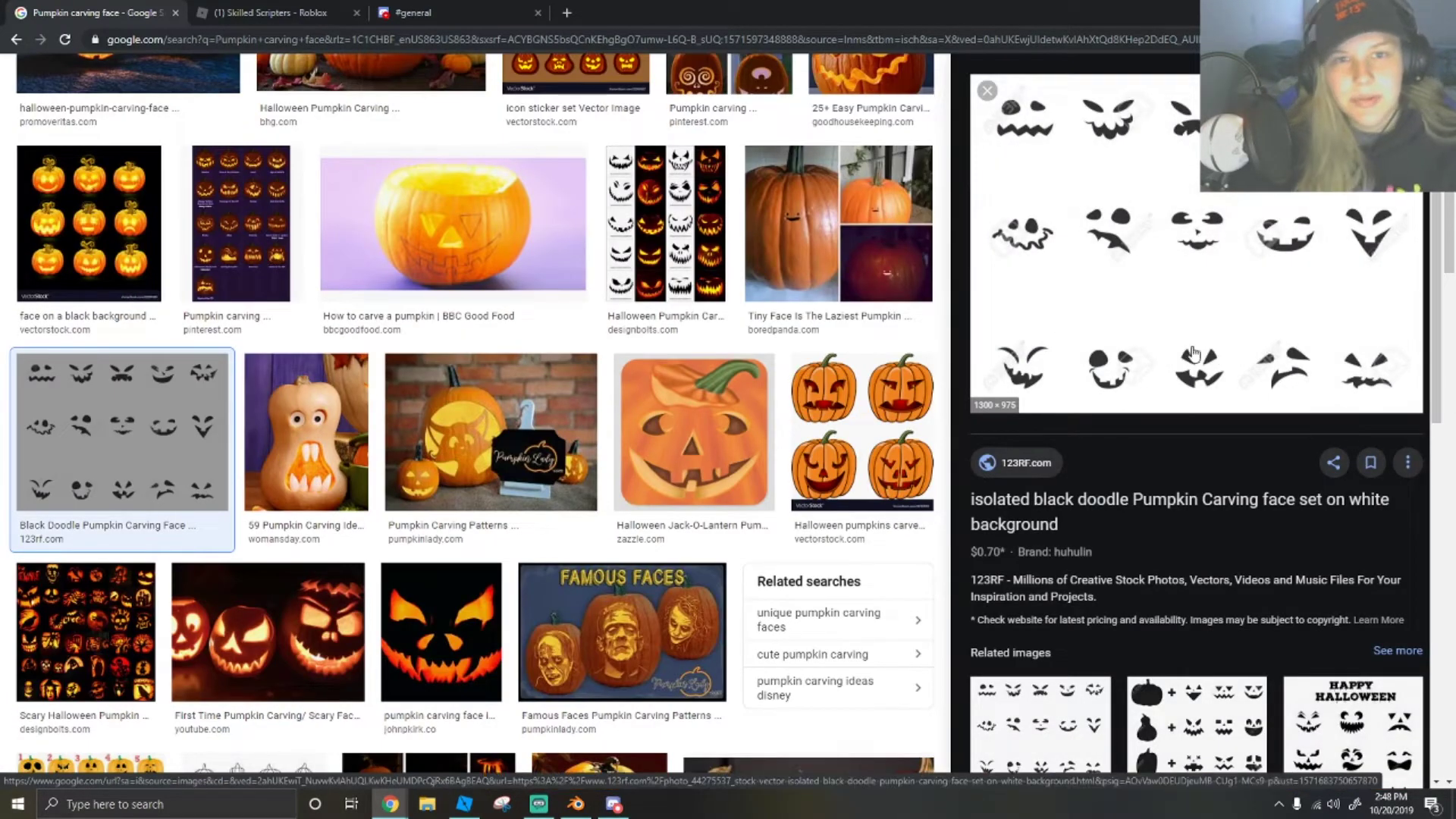
{"action": "right_click", "coordinate": [1084, 290]}
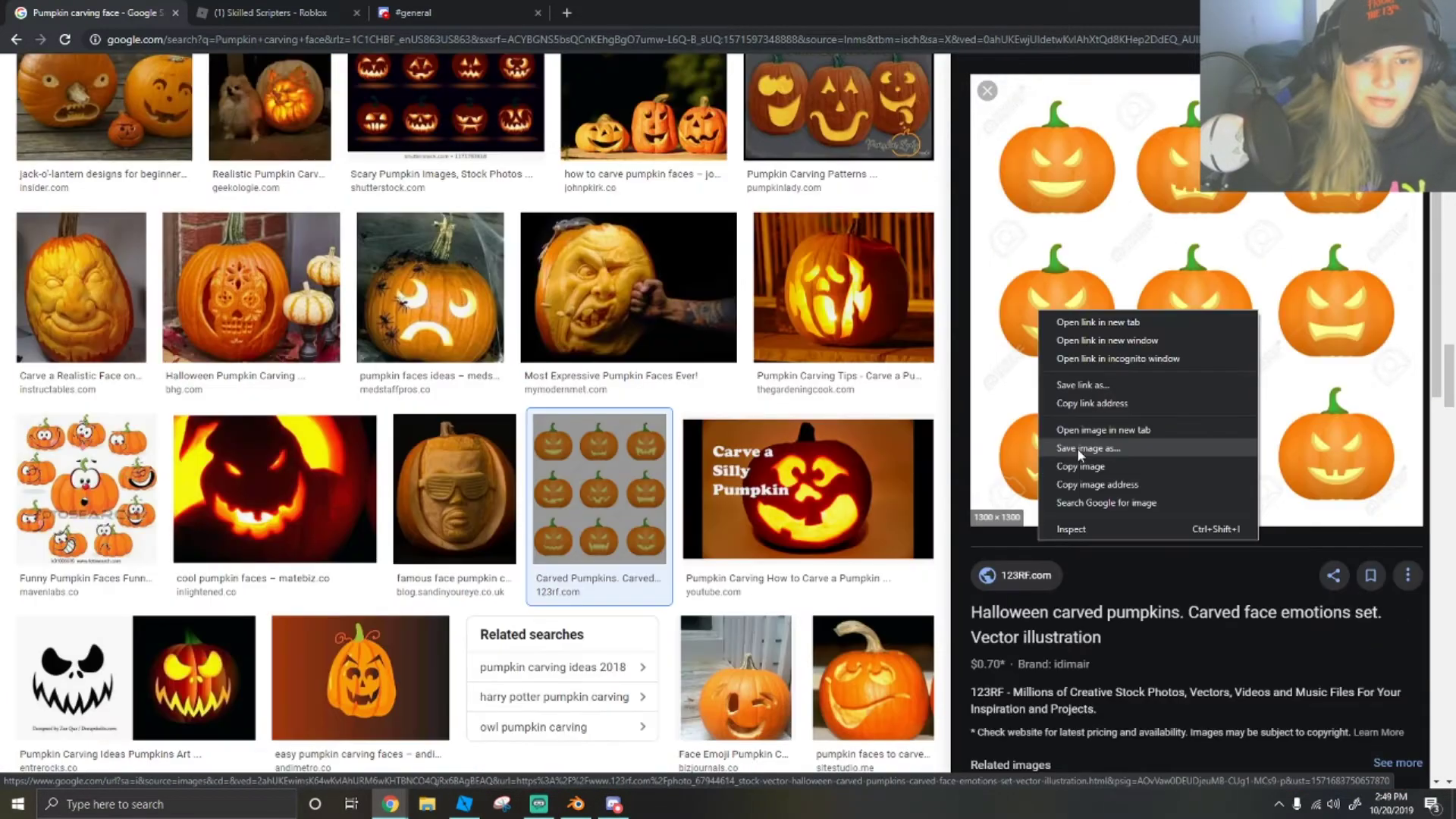
{"action": "left_click", "coordinate": [1115, 448]}
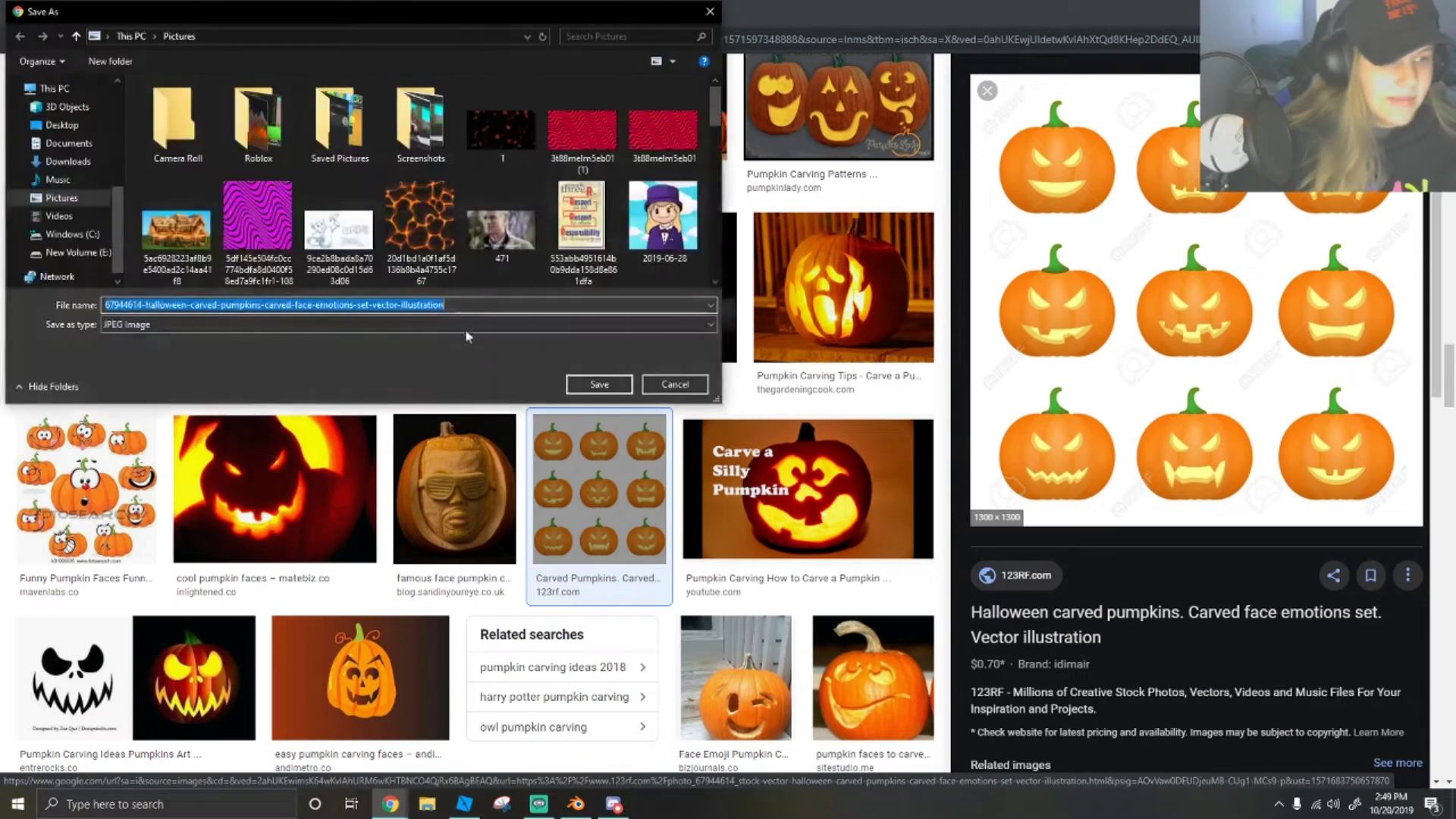
{"action": "type", "text": "P"}
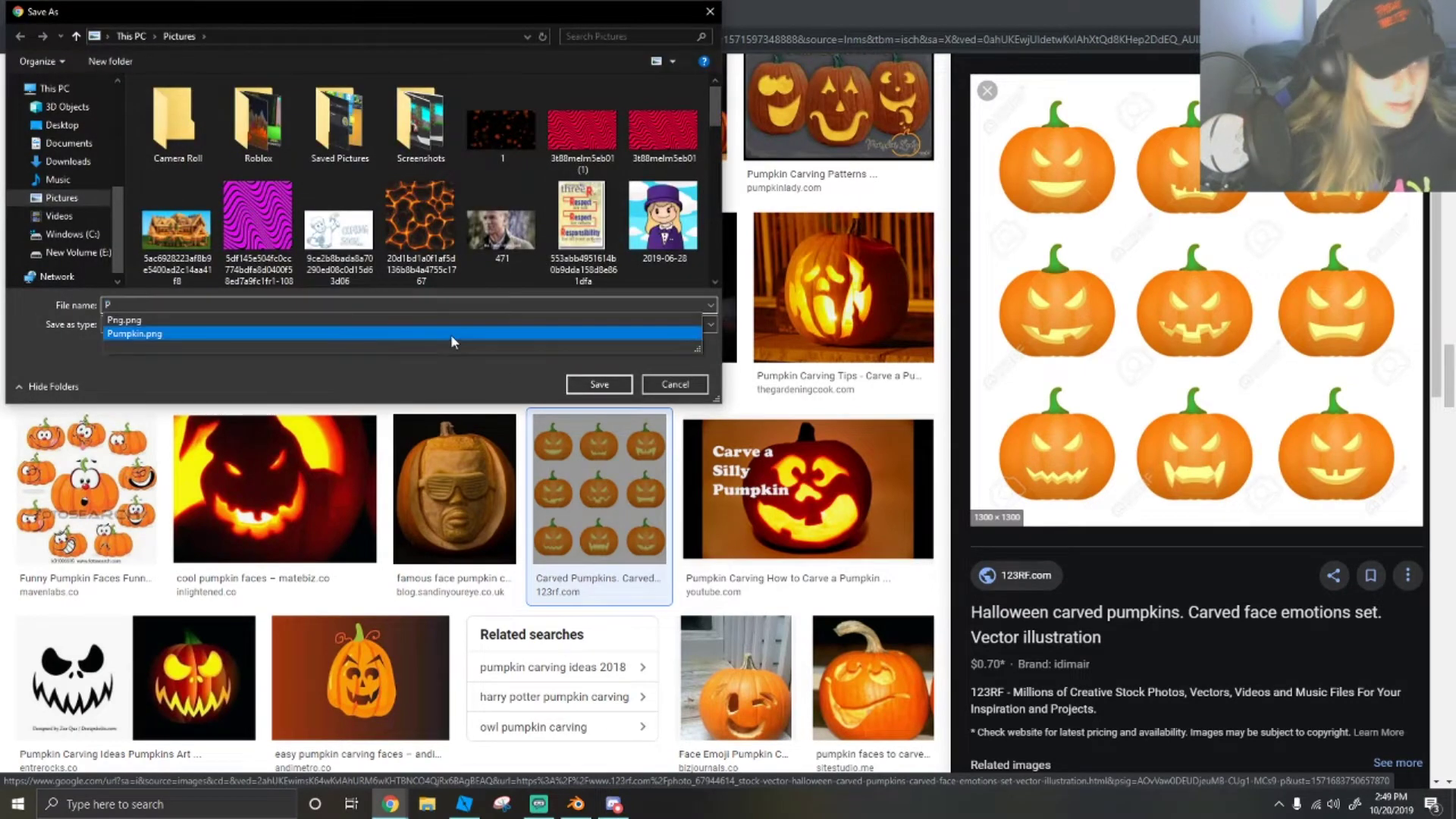
{"action": "type", "text": "umpkinCarvin"}
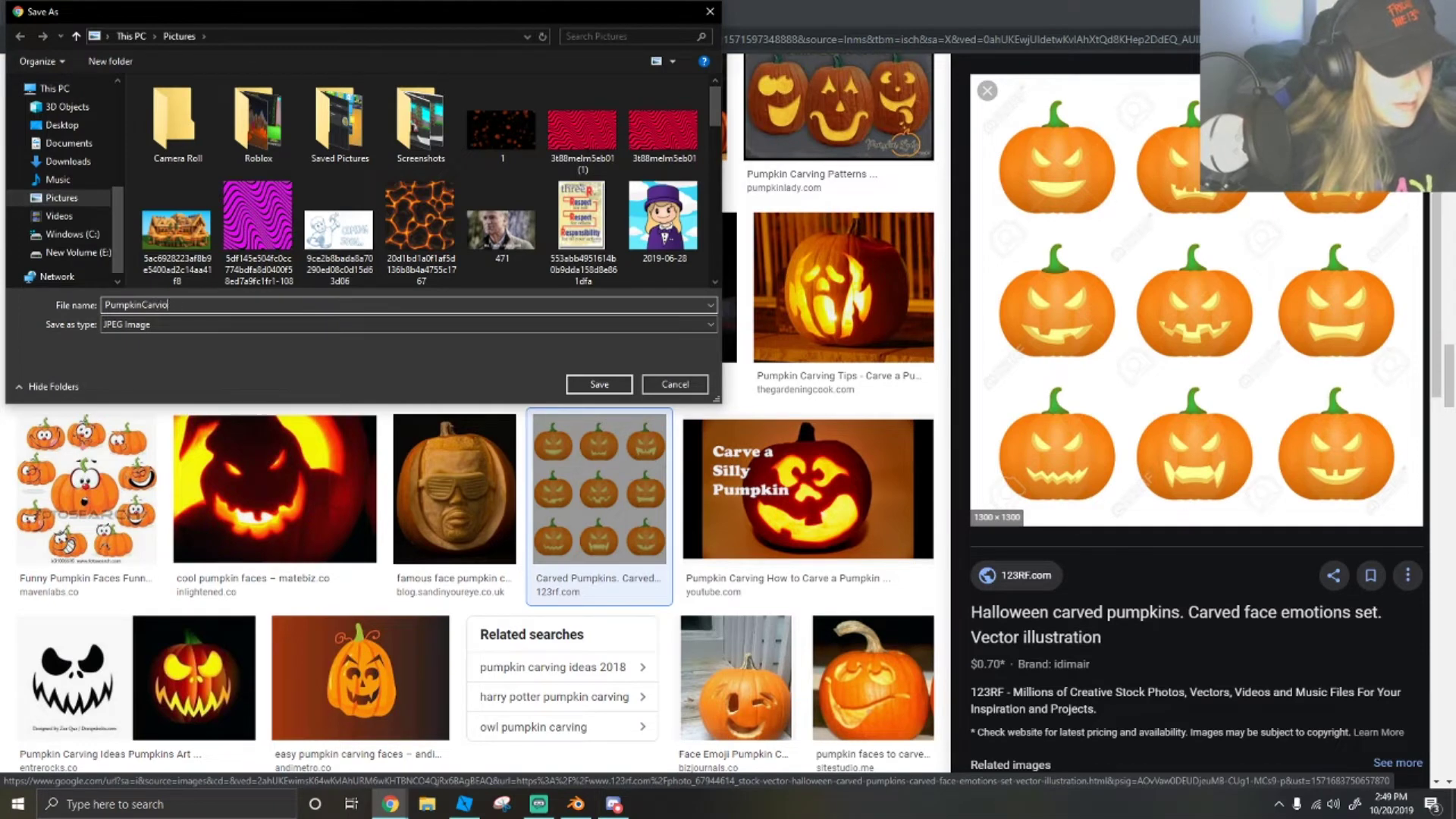
{"action": "type", "text": "g"}
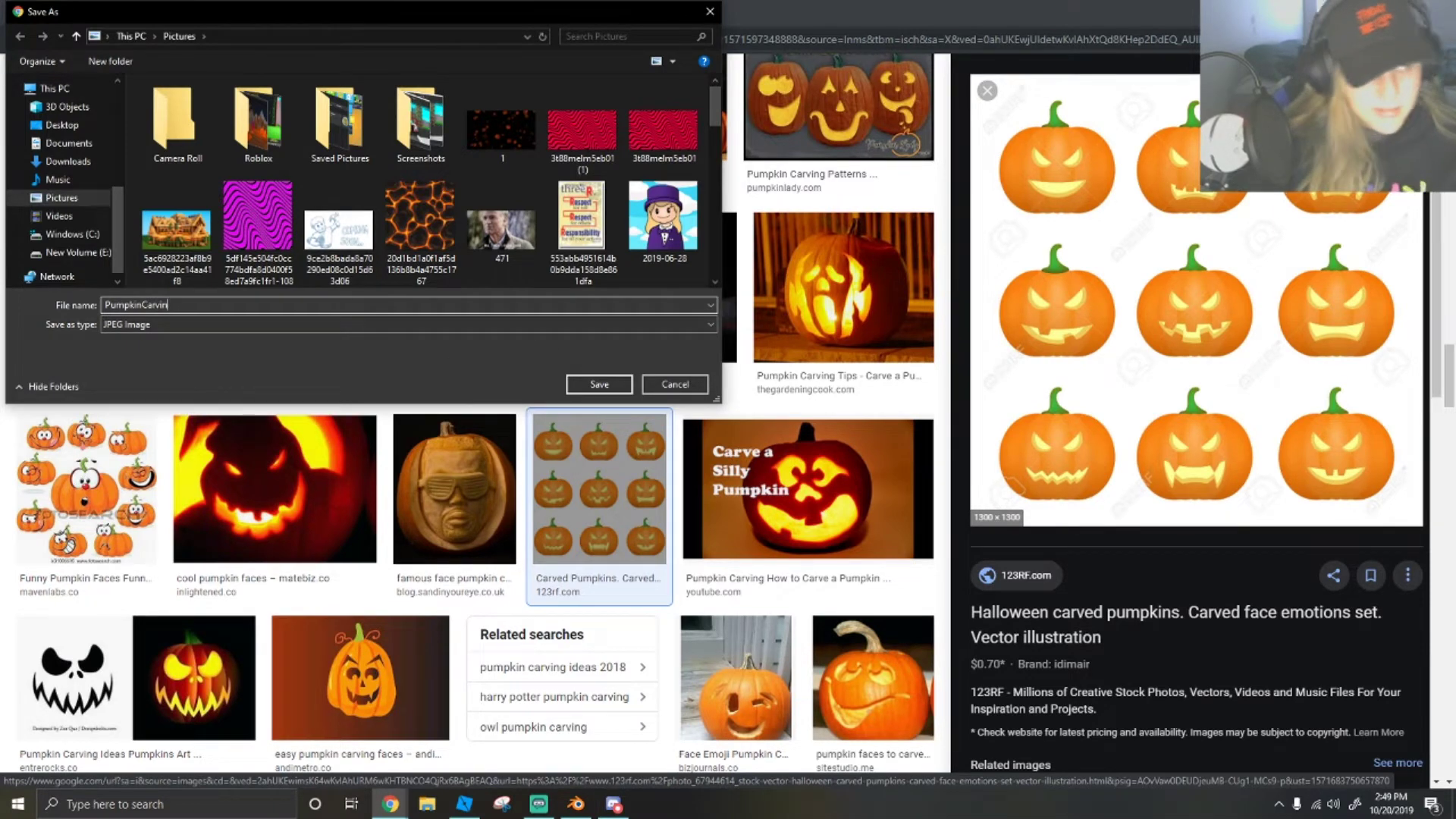
{"action": "type", "text": "h"}
{"action": "left_click", "coordinate": [598, 384]}
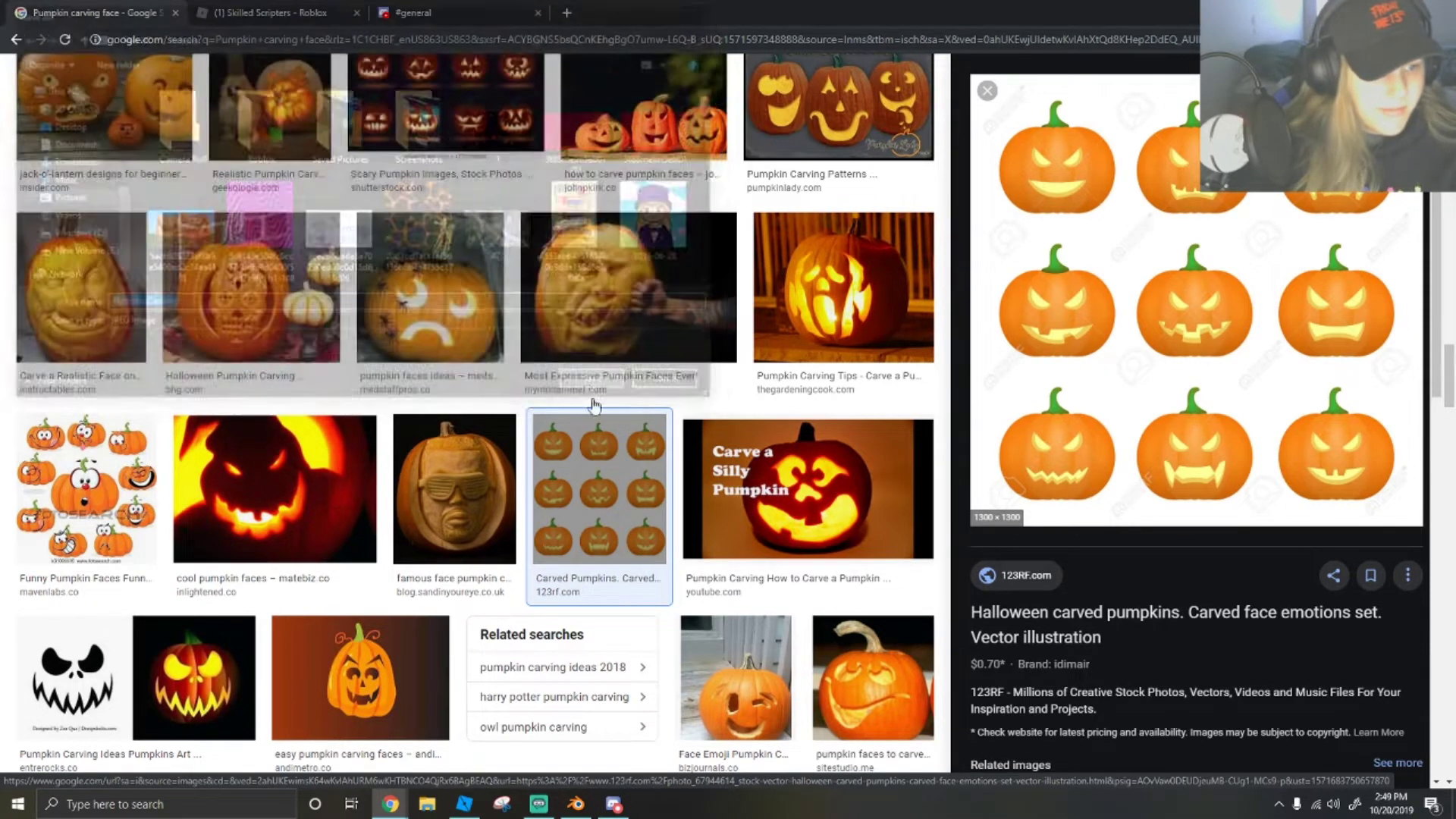
Switch to Blender, enable background images for the 3D view and add an image entry.
{"action": "left_click", "coordinate": [576, 804]}
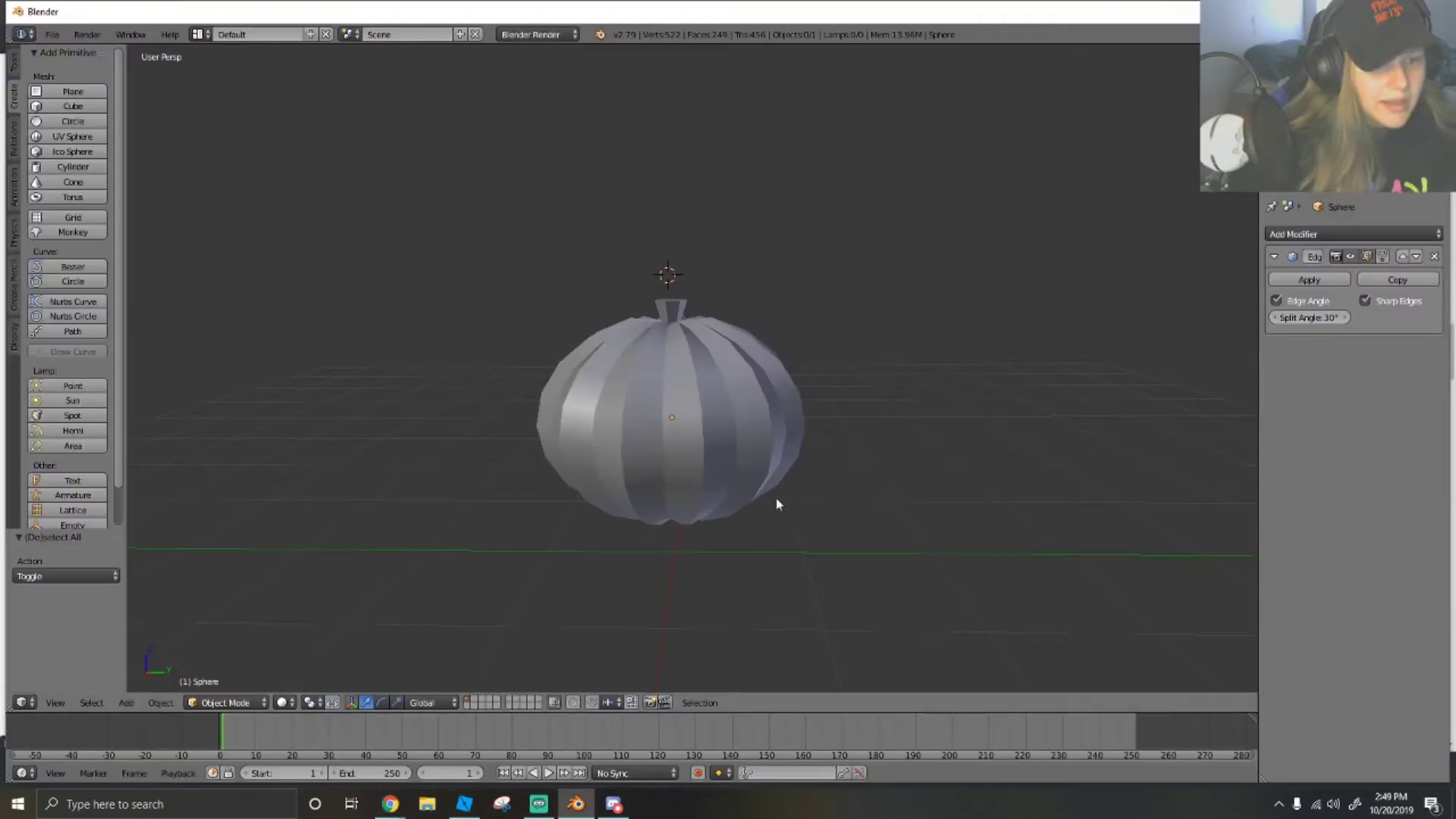
{"action": "key", "text": "n"}
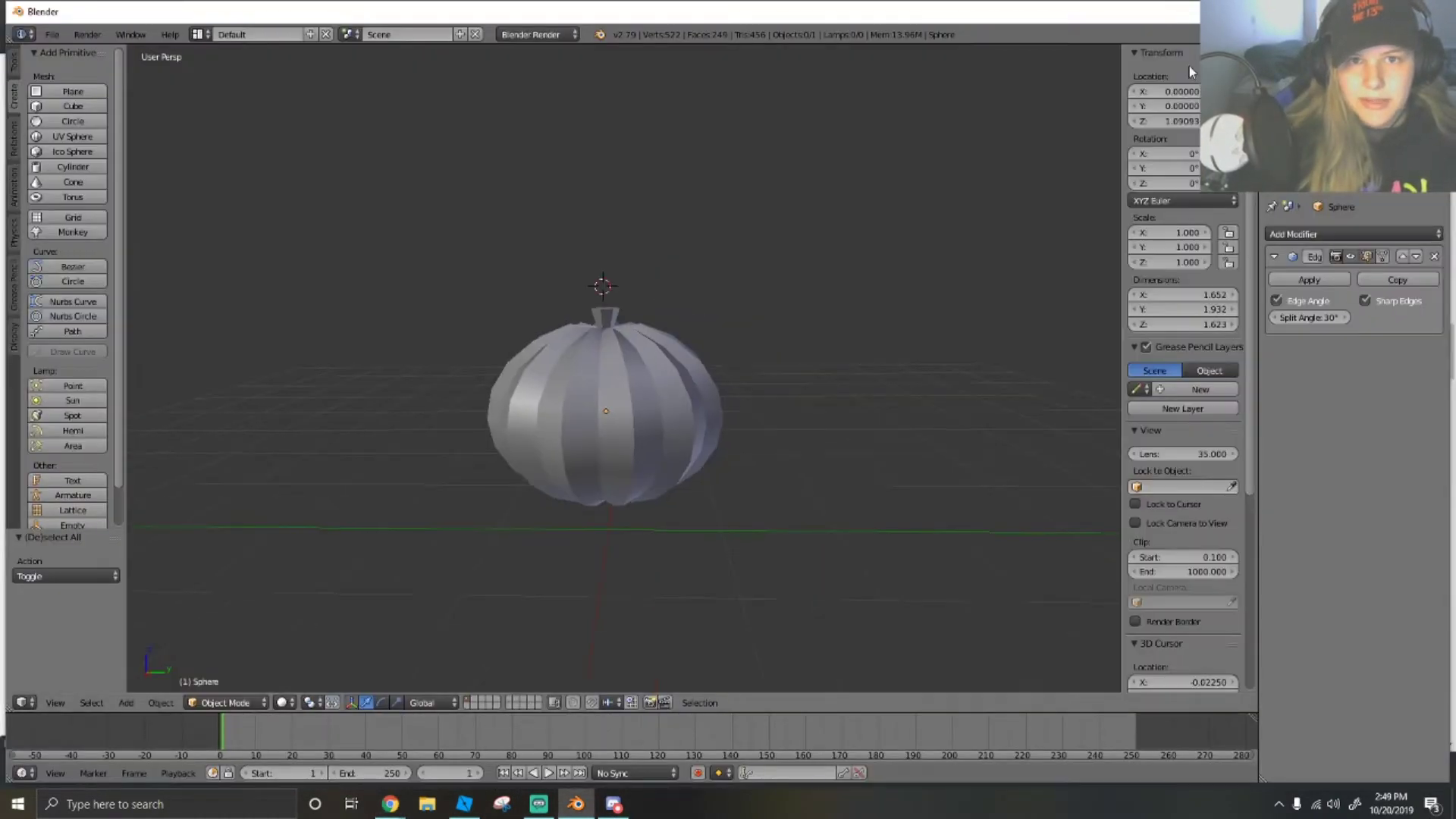
{"action": "scroll", "coordinate": [1194, 238], "scroll_direction": "down", "scroll_amount": 8}
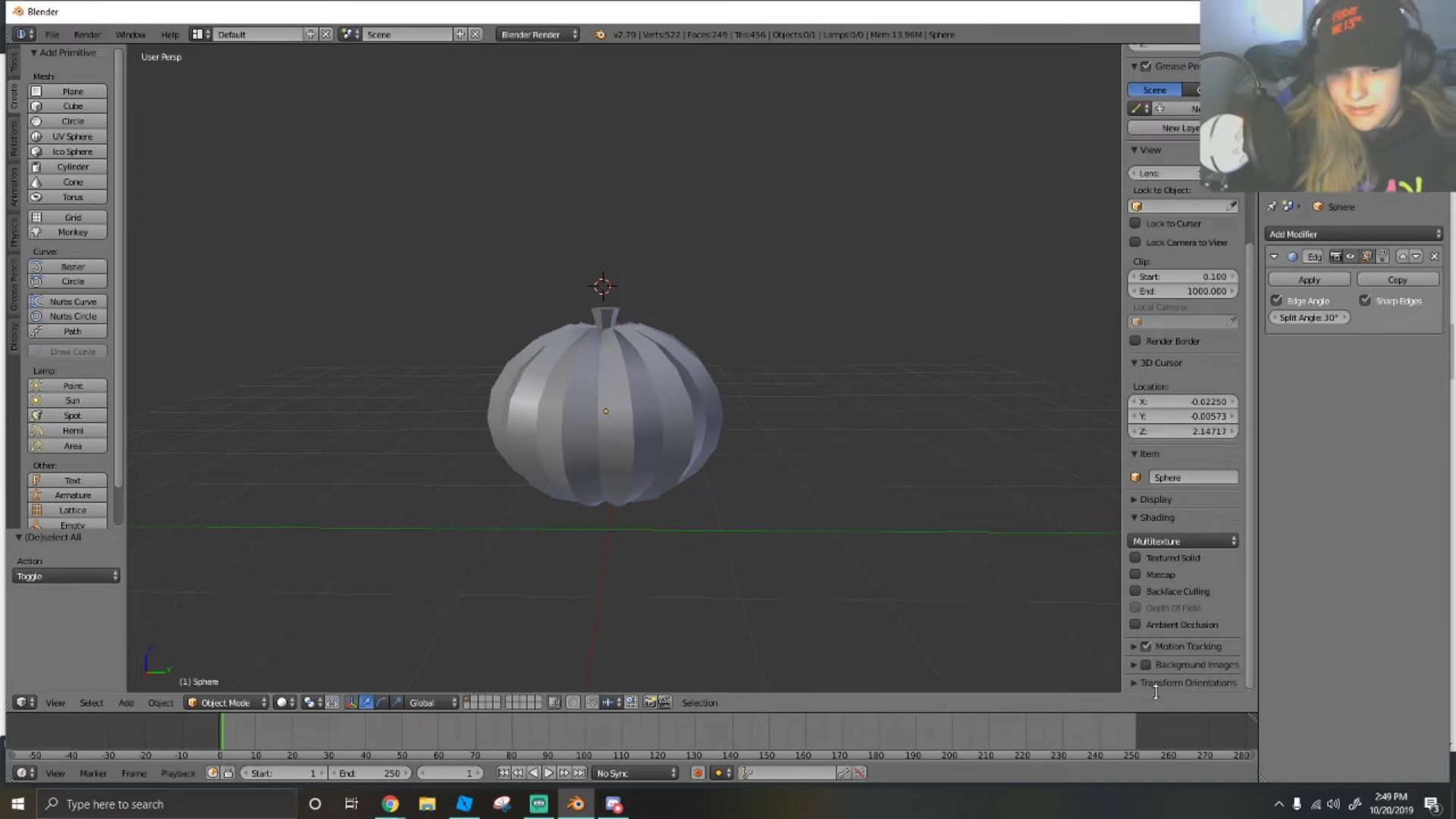
{"action": "left_click", "coordinate": [1133, 665]}
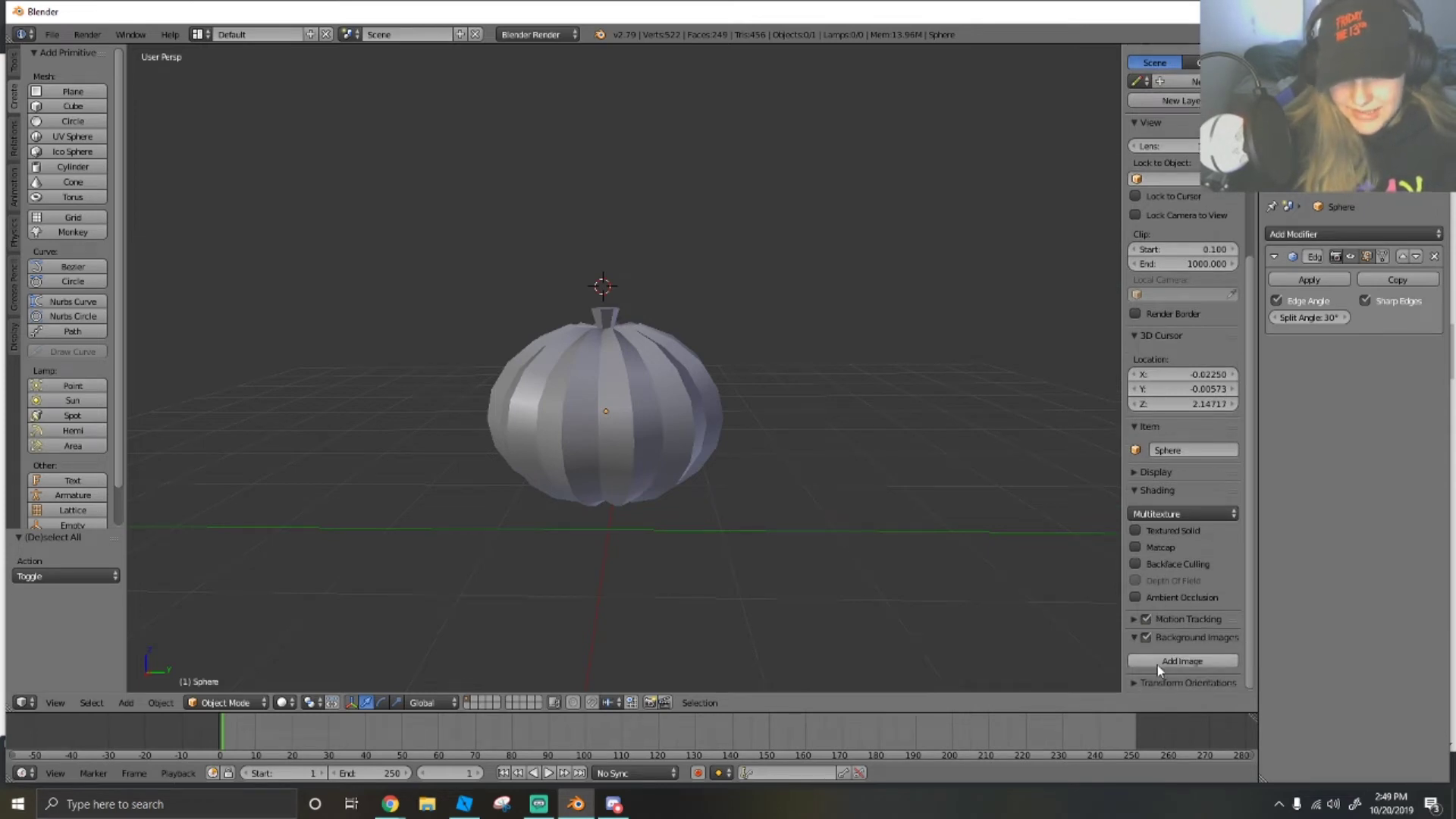
{"action": "left_click", "coordinate": [1182, 660]}
Load PumpkinCarving.jpg from the Pictures folder as the background image.
{"action": "scroll", "coordinate": [1174, 616], "scroll_direction": "down", "scroll_amount": 3}
{"action": "left_click", "coordinate": [1187, 656]}
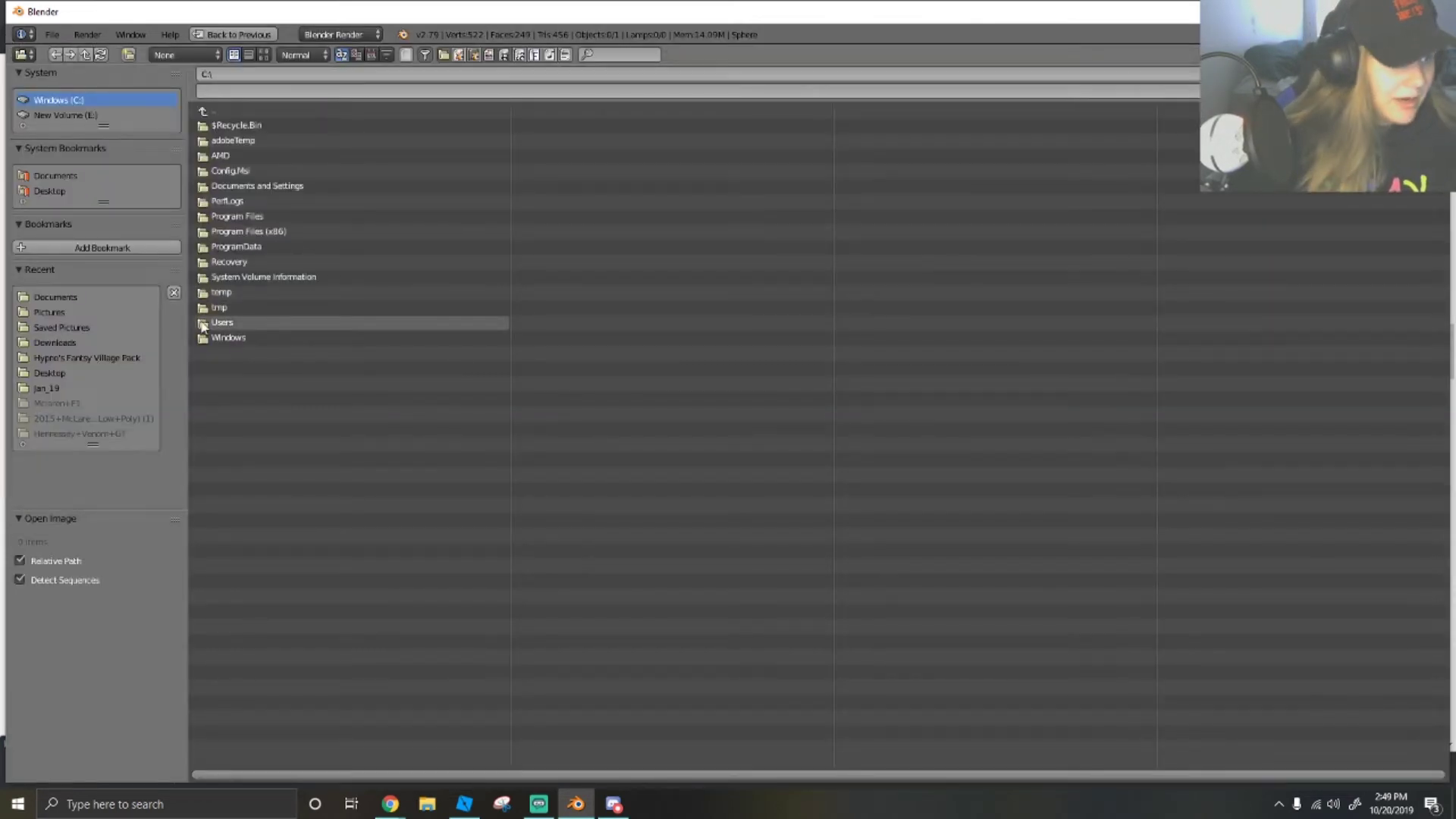
{"action": "left_click", "coordinate": [61, 331]}
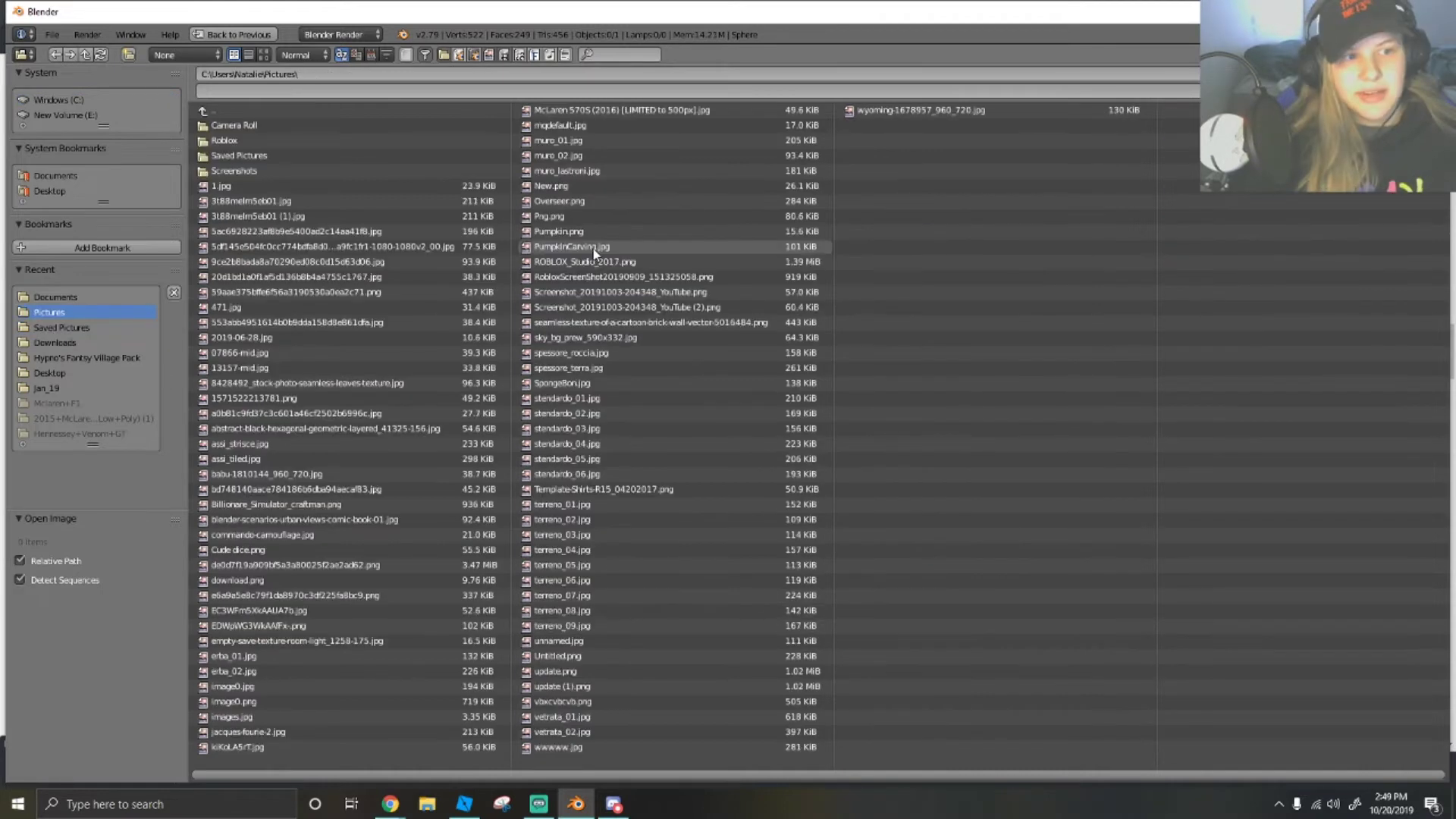
{"action": "left_click", "coordinate": [593, 248]}
{"action": "left_click", "coordinate": [1391, 74]}
{"action": "scroll", "coordinate": [1112, 517], "scroll_direction": "down", "scroll_amount": 5}
{"action": "scroll", "coordinate": [1197, 552], "scroll_direction": "down", "scroll_amount": 9}
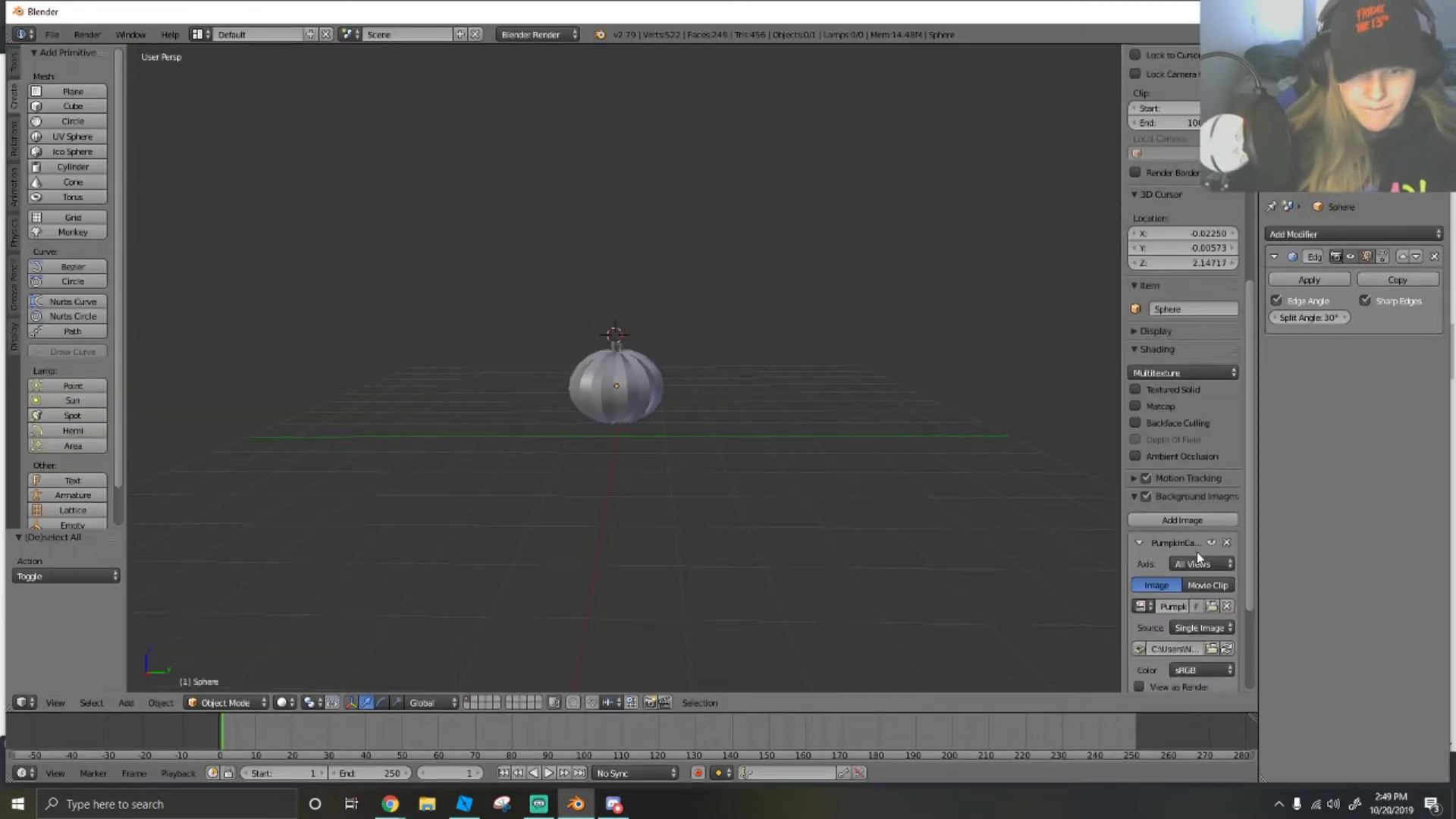
Set the background image's axis to Front so it displays only in the front view.
{"action": "scroll", "coordinate": [812, 546], "scroll_direction": "up", "scroll_amount": 10}
{"action": "scroll", "coordinate": [1076, 449], "scroll_direction": "down", "scroll_amount": 5}
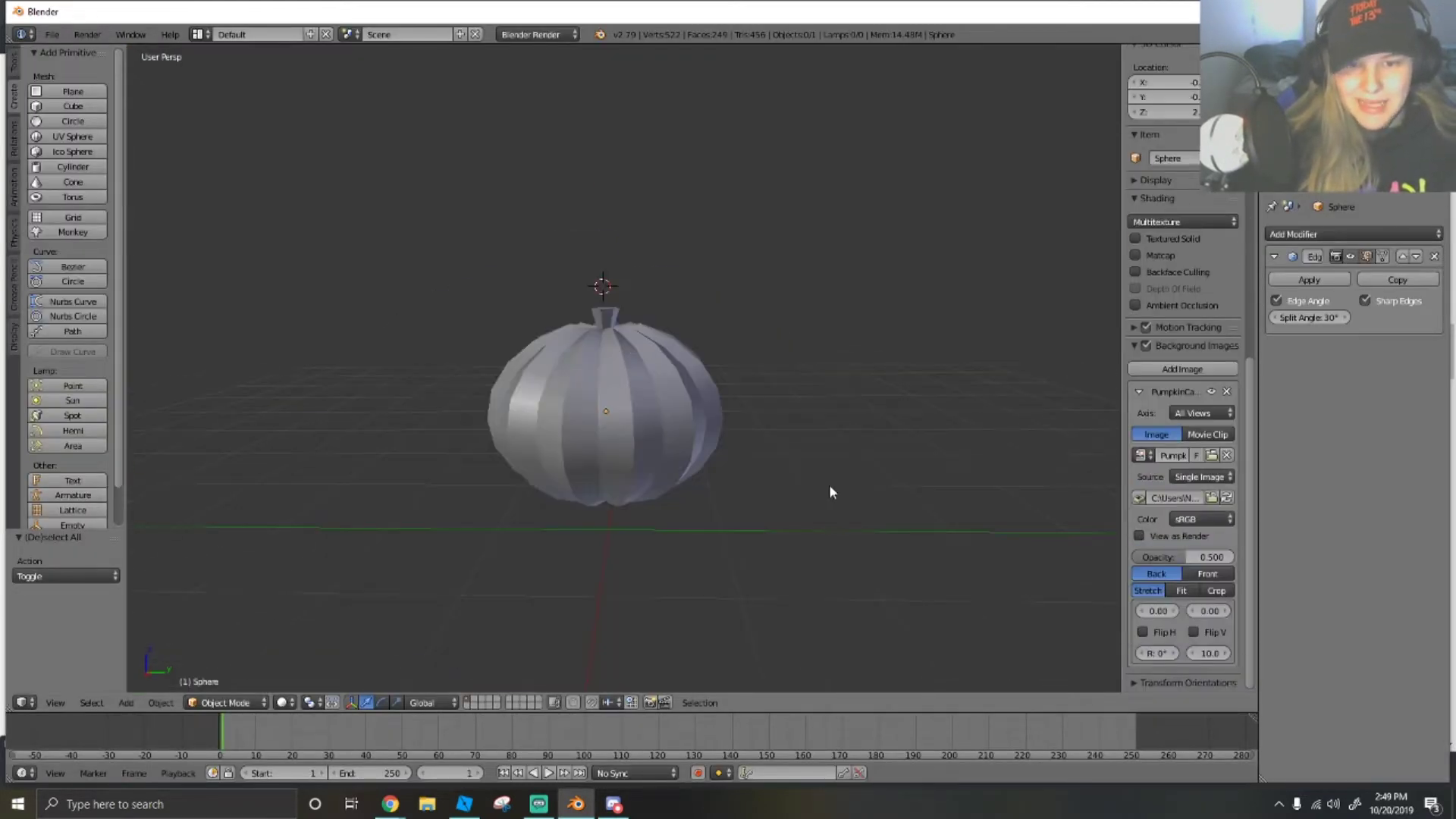
{"action": "scroll", "coordinate": [842, 481], "scroll_direction": "up", "scroll_amount": 1}
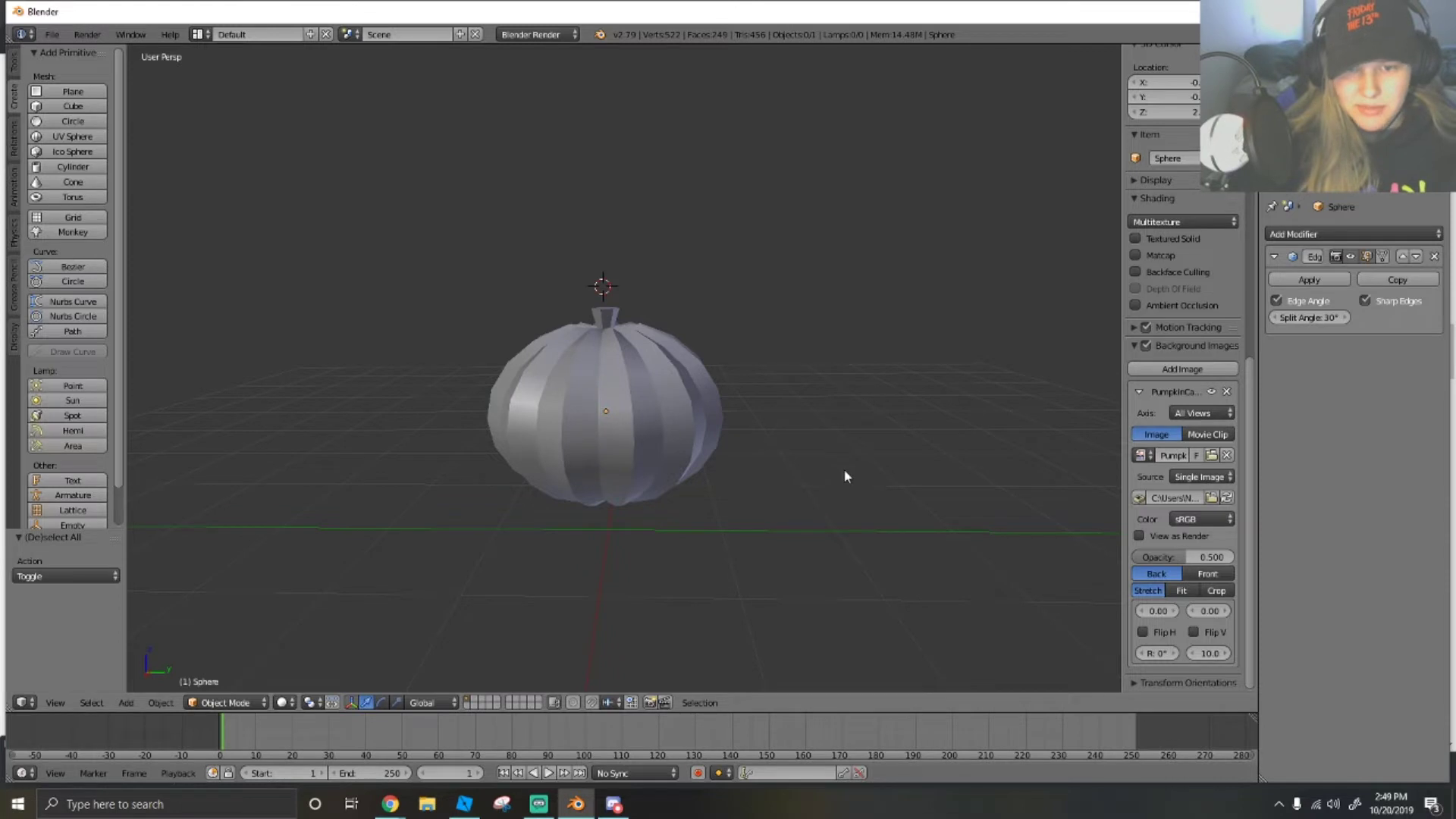
{"action": "left_click", "coordinate": [1199, 413]}
{"action": "left_click", "coordinate": [1028, 396]}
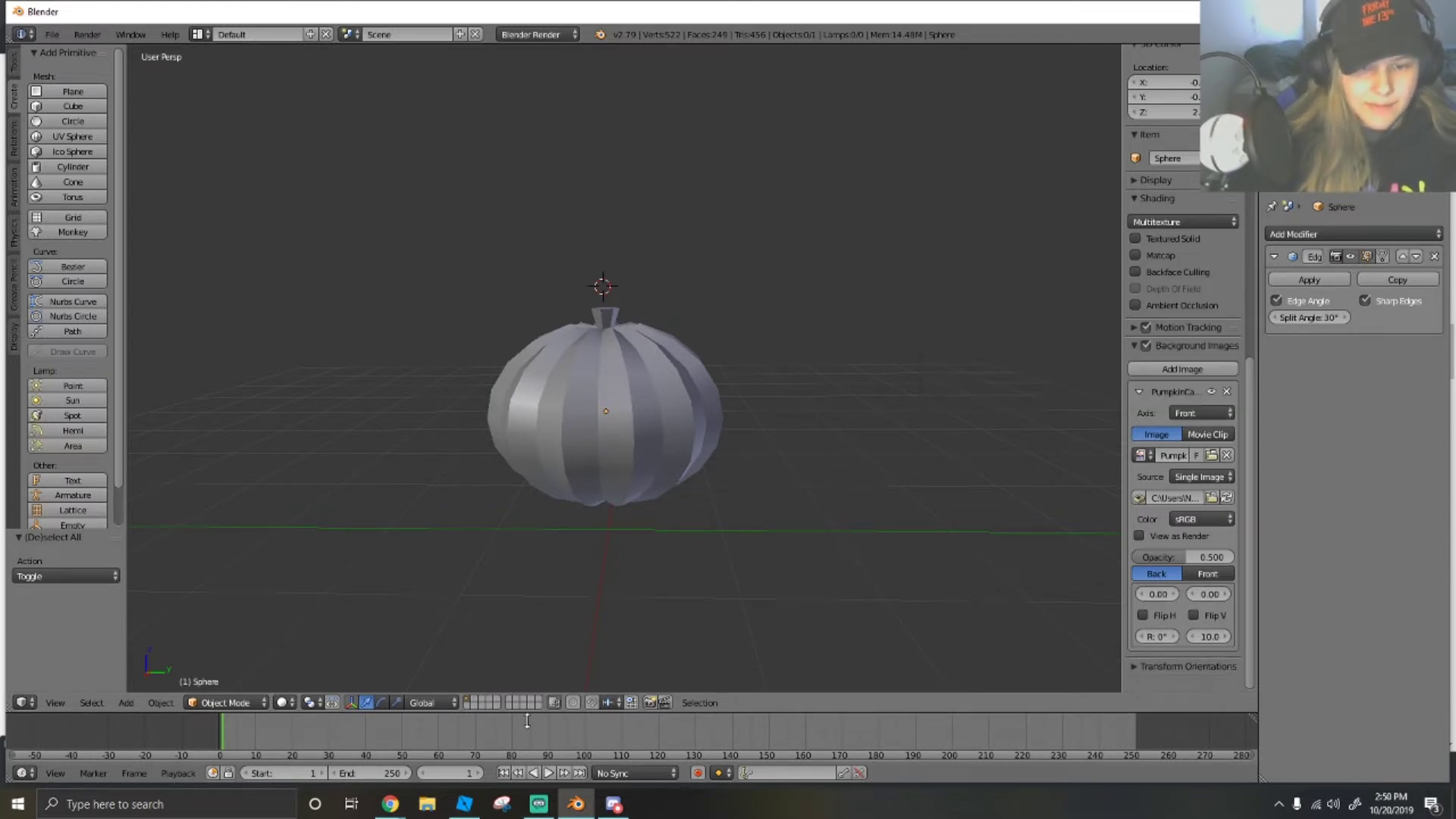
Switch the 3D view to orthographic projection and look from the front at the pumpkin and reference image.
{"action": "left_click", "coordinate": [54, 703]}
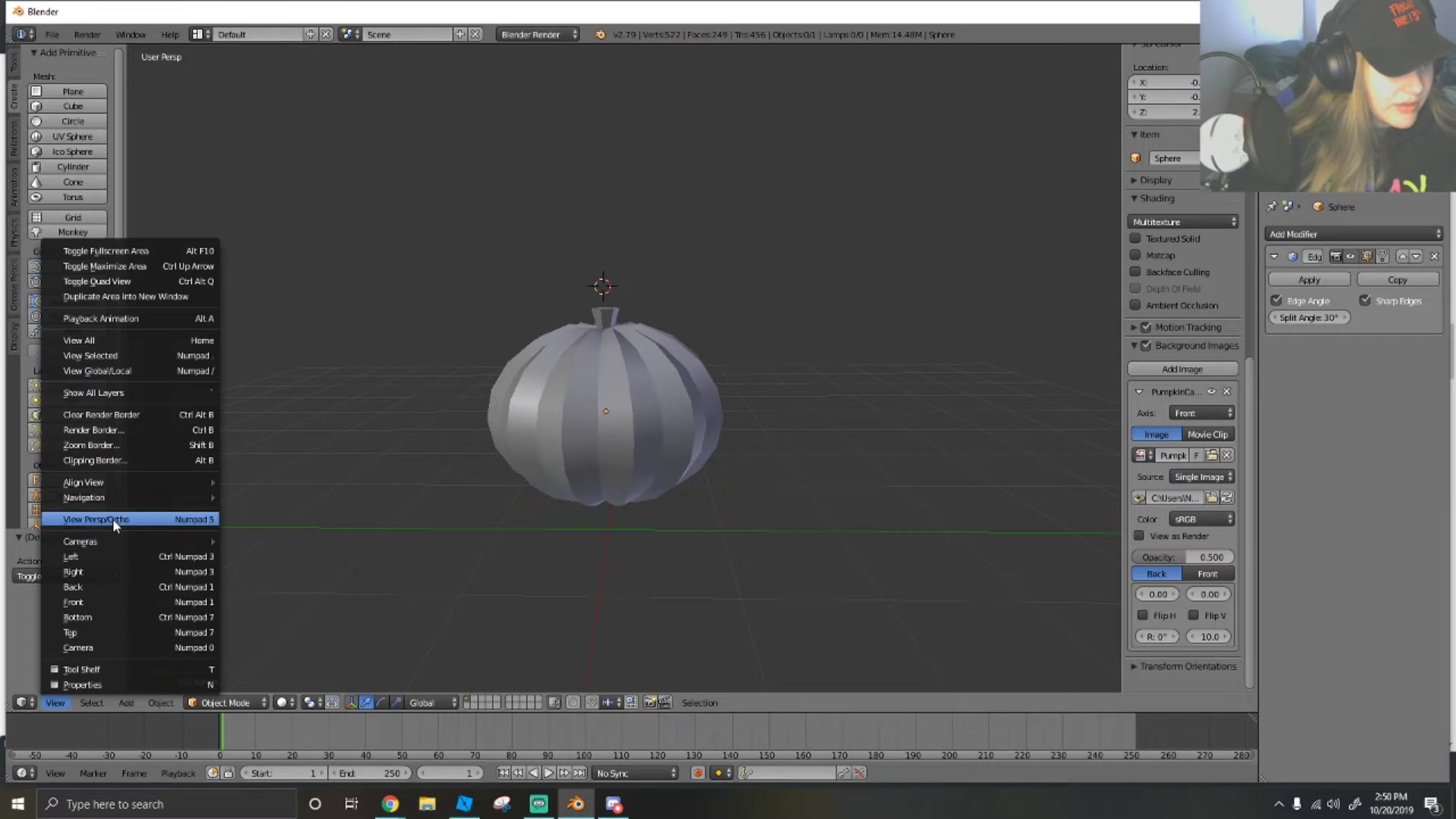
{"action": "left_click", "coordinate": [112, 519]}
{"action": "left_click", "coordinate": [55, 702]}
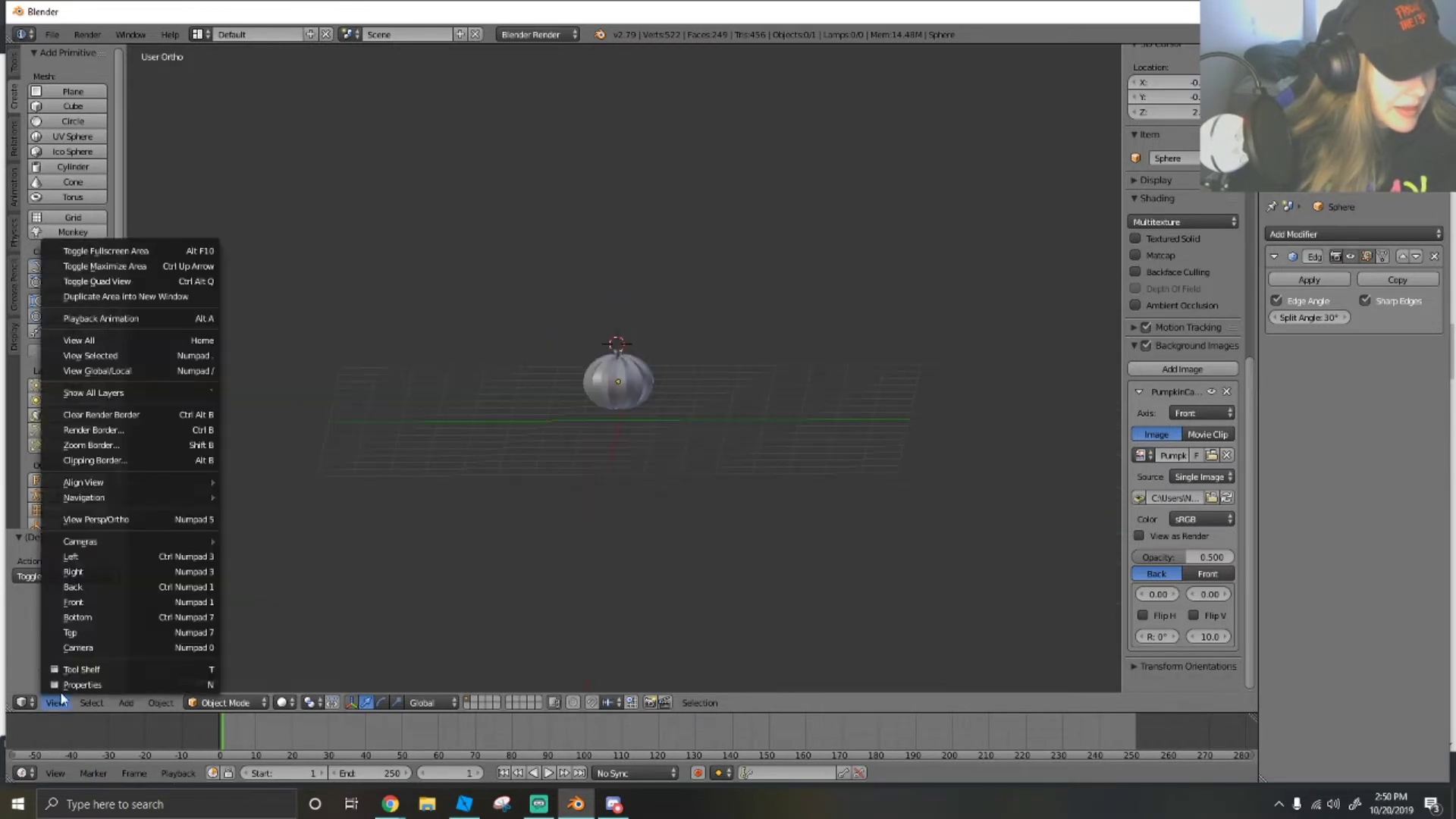
{"action": "left_click", "coordinate": [82, 602]}
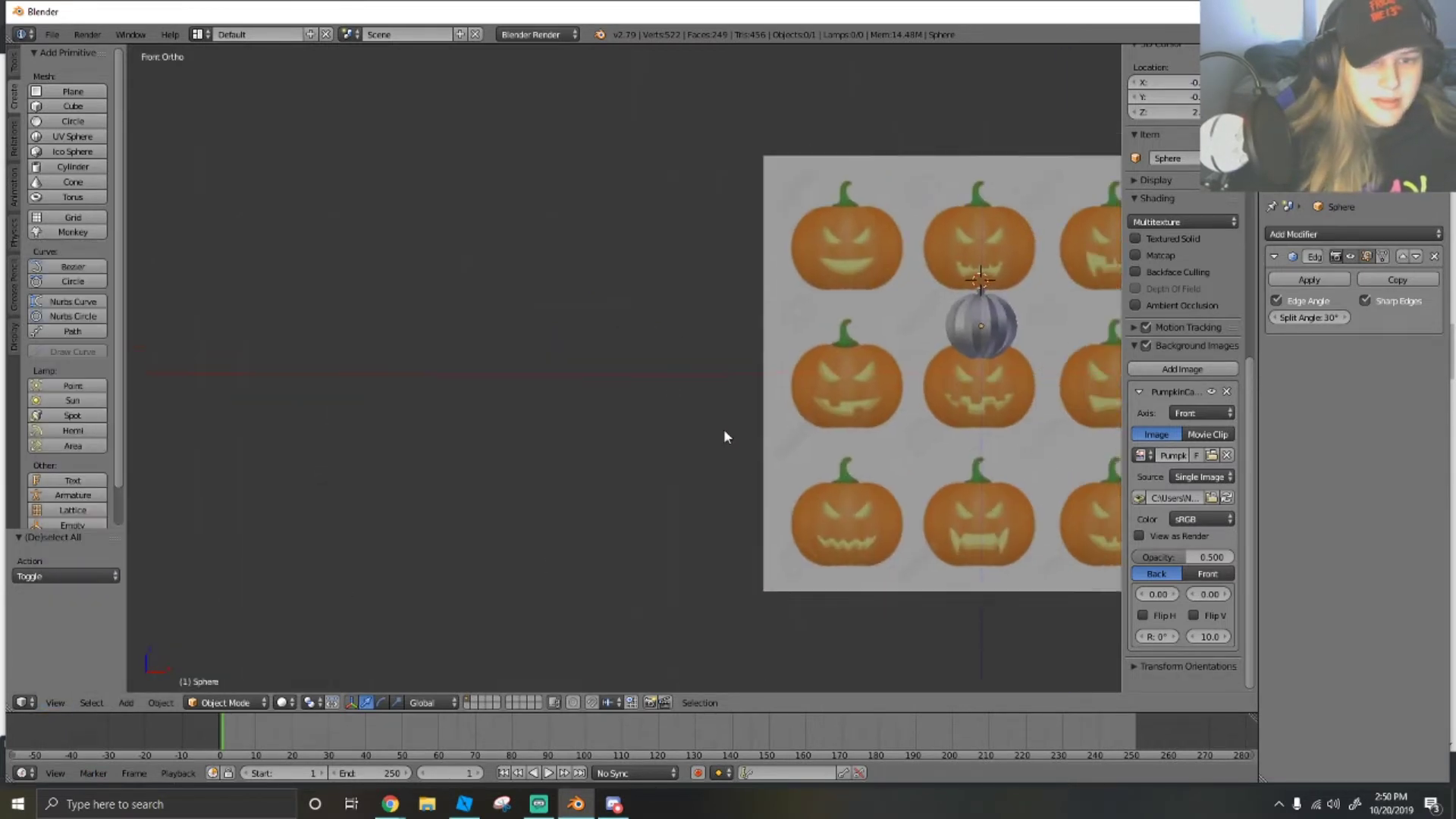
{"action": "middle_click_drag", "start_coordinate": [1001, 292], "coordinate": [785, 367], "text": "shift"}
{"action": "scroll", "coordinate": [784, 367], "scroll_direction": "up", "scroll_amount": 2}
{"action": "key", "text": "s"}
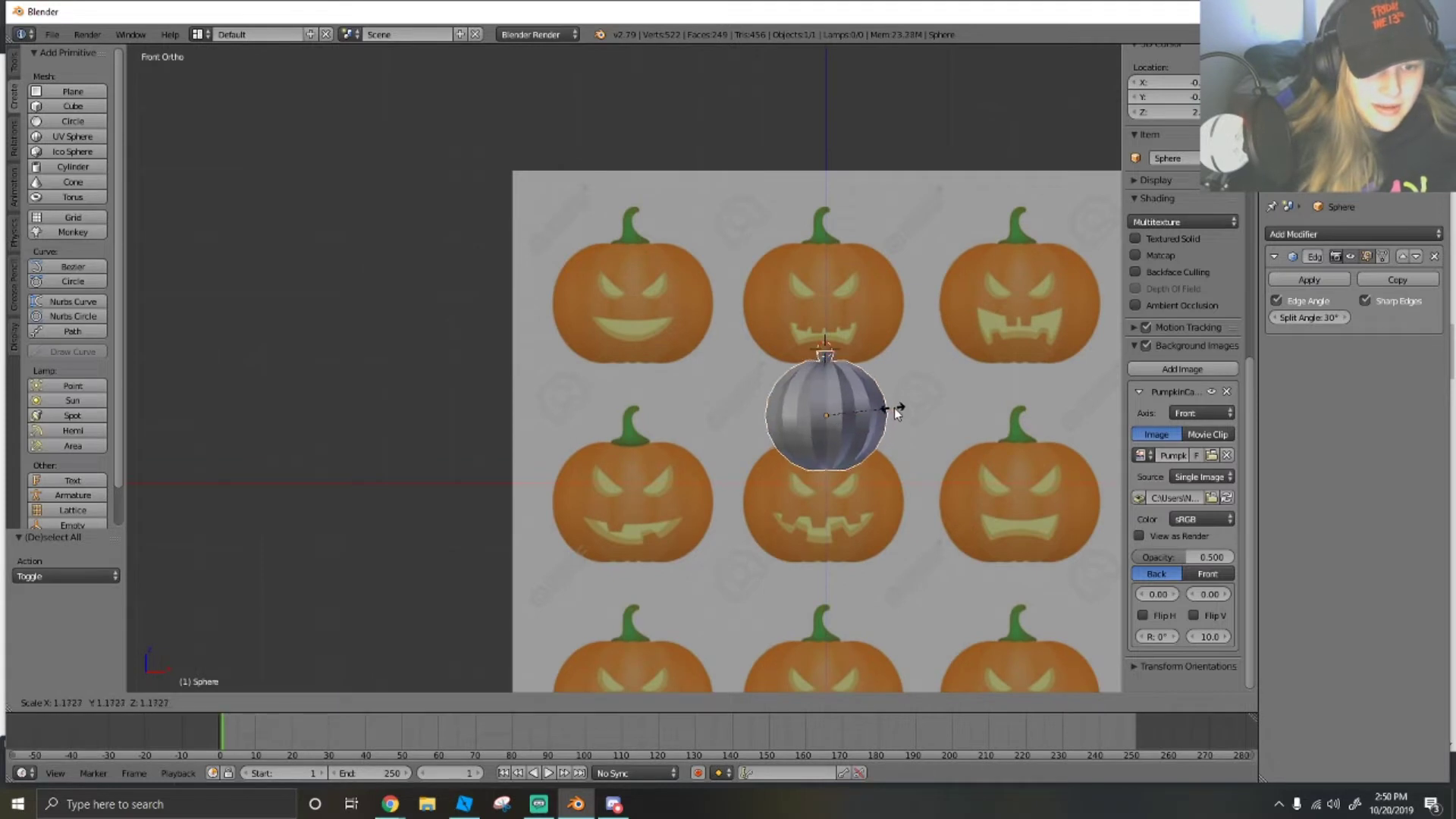
{"action": "left_click", "coordinate": [895, 411]}
{"action": "key", "text": "ctrl+z"}
Move the pumpkin about 2.4 units along X, away from the reference faces, and deselect it.
{"action": "left_click_drag", "start_coordinate": [861, 415], "coordinate": [1012, 430]}
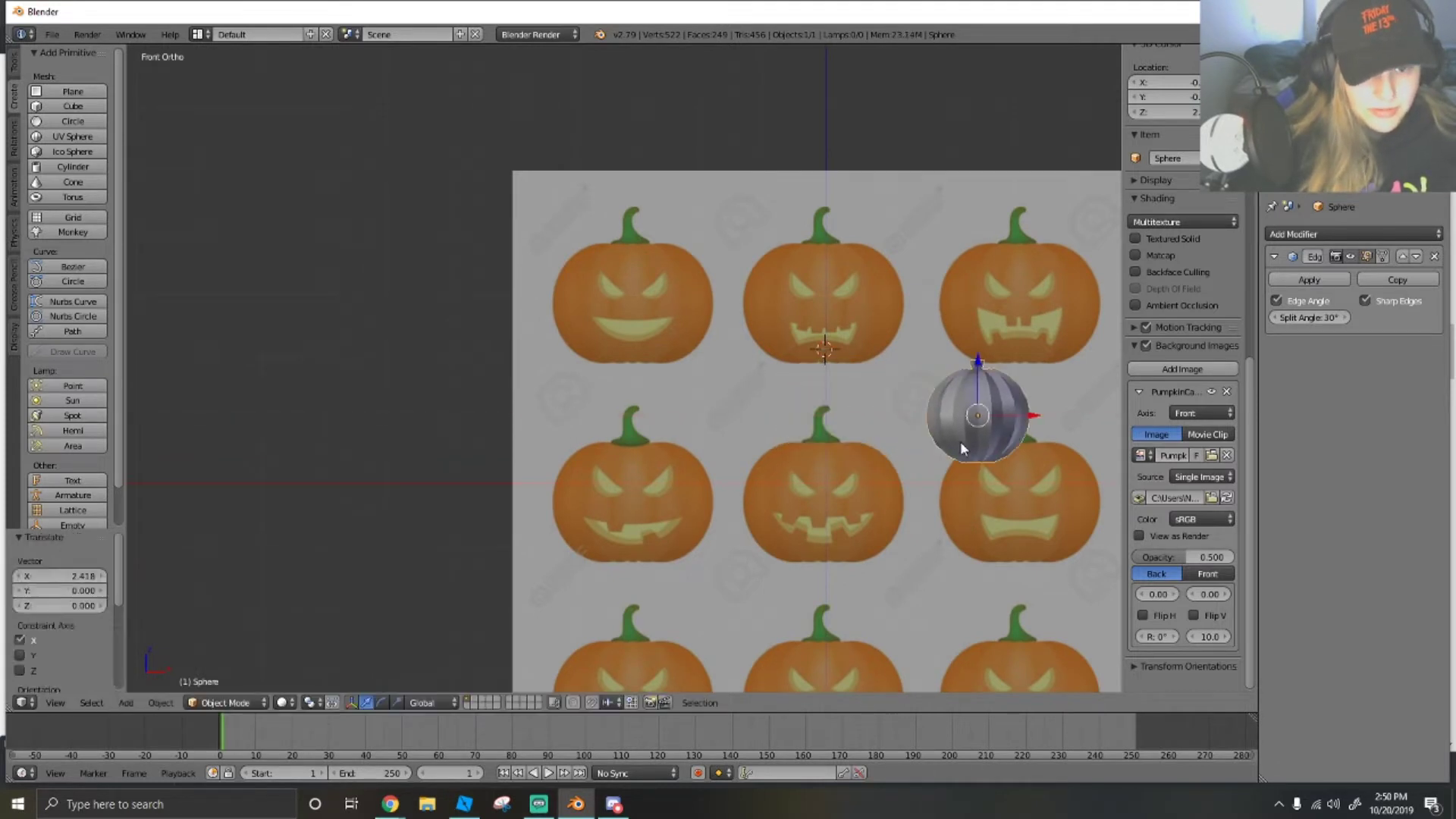
{"action": "key", "text": "a"}
{"action": "scroll", "coordinate": [605, 296], "scroll_direction": "up", "scroll_amount": 2}
{"action": "middle_click_drag", "start_coordinate": [625, 327], "coordinate": [659, 215], "text": "shift"}
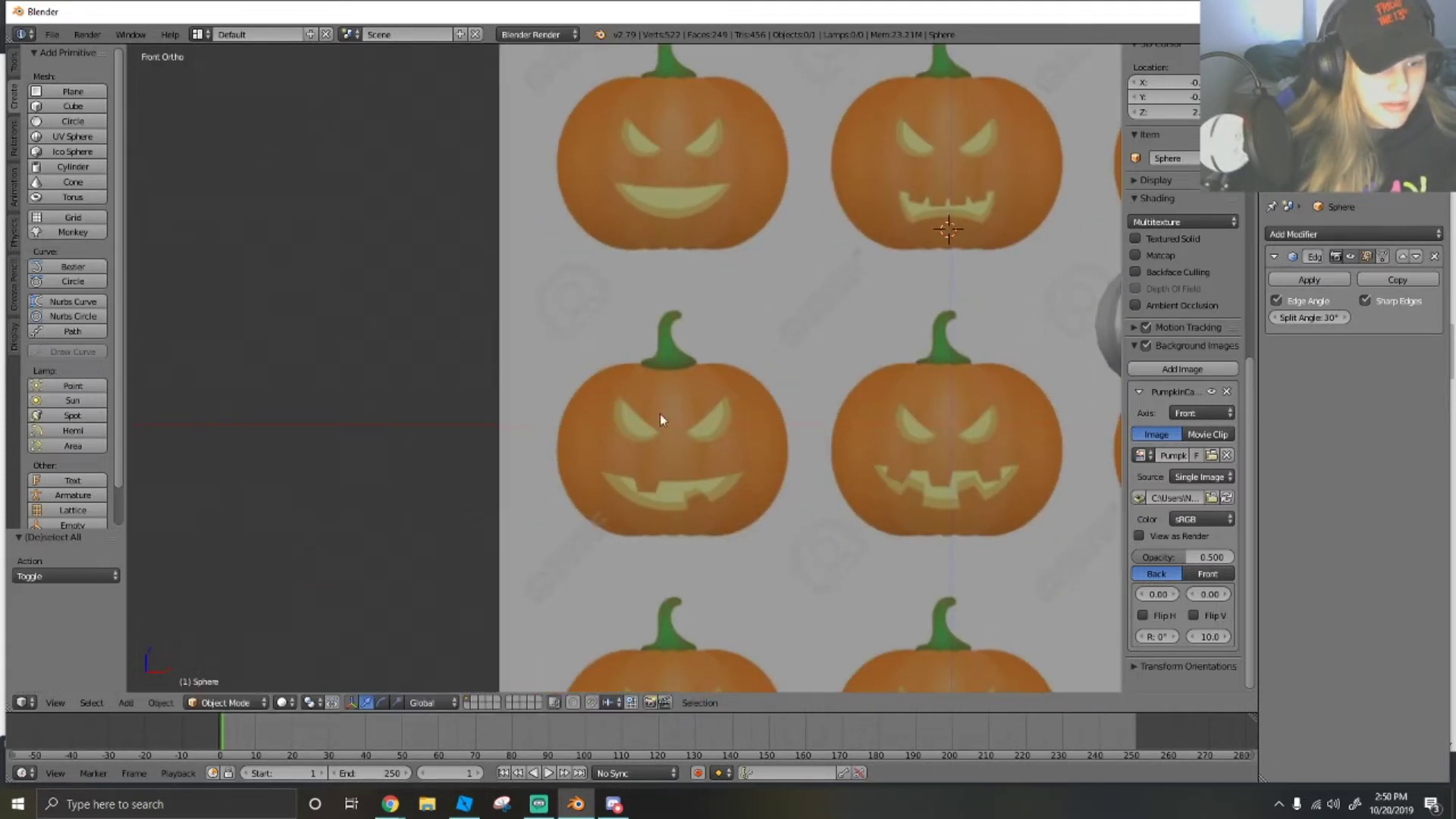
In the front view, add a mesh circle with 3 vertices and rotate it 90° about the X axis.
{"action": "middle_click_drag", "start_coordinate": [664, 485], "coordinate": [684, 397]}
{"action": "left_click", "coordinate": [61, 702]}
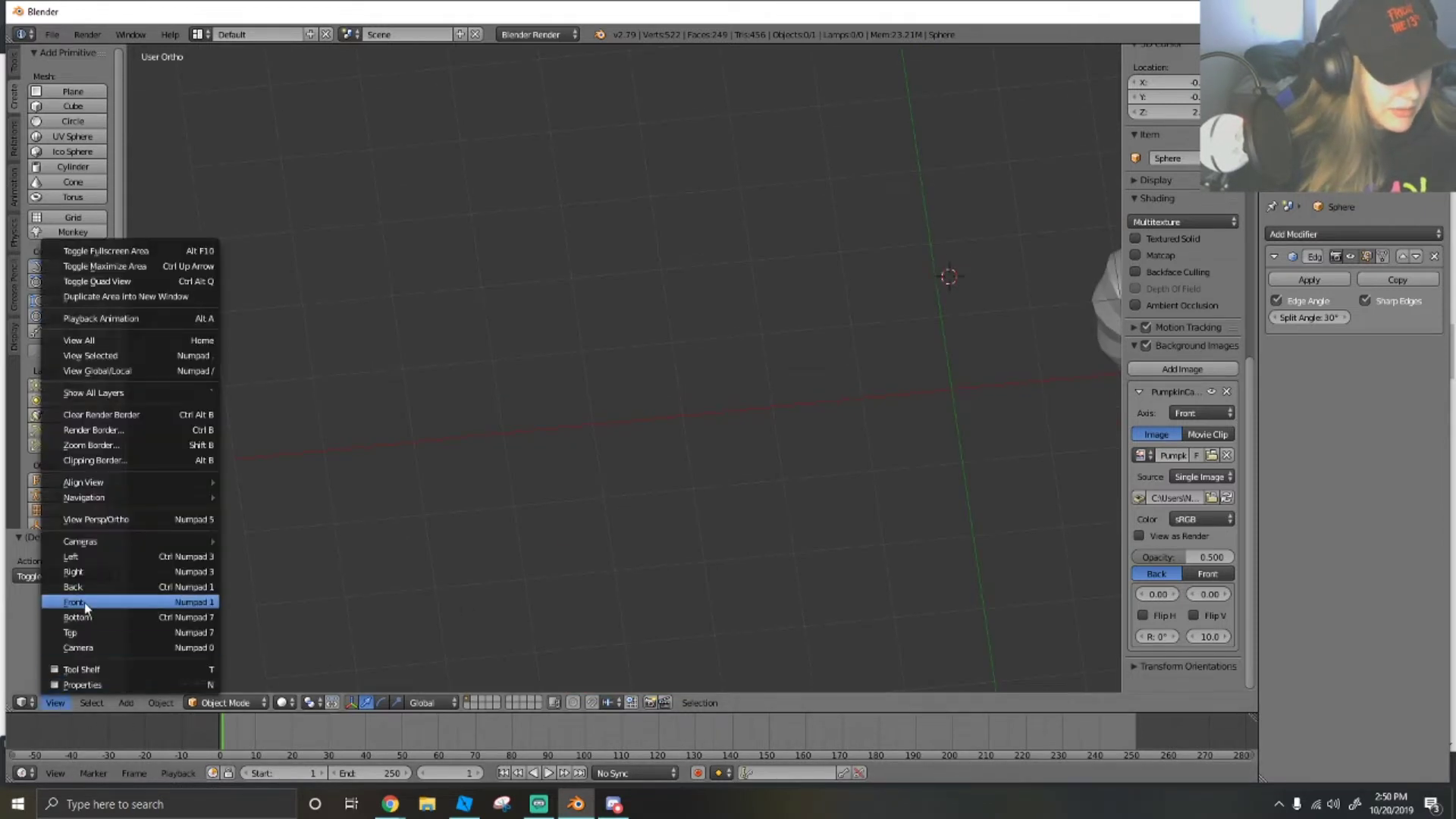
{"action": "left_click", "coordinate": [84, 602]}
{"action": "middle_click_drag", "start_coordinate": [649, 440], "coordinate": [578, 258], "text": "shift"}
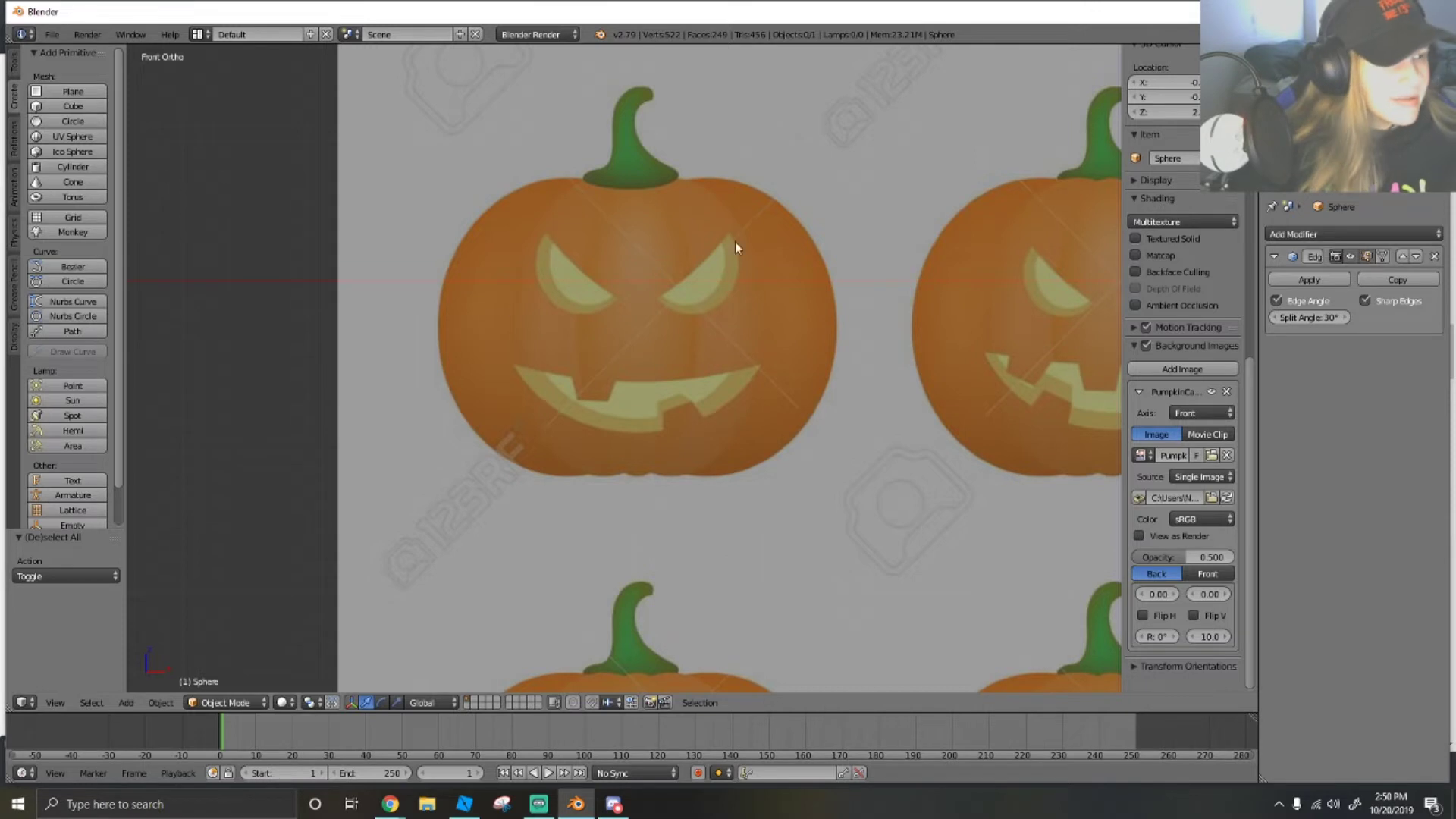
{"action": "left_click", "coordinate": [61, 123]}
{"action": "scroll", "coordinate": [754, 341], "scroll_direction": "down", "scroll_amount": 5}
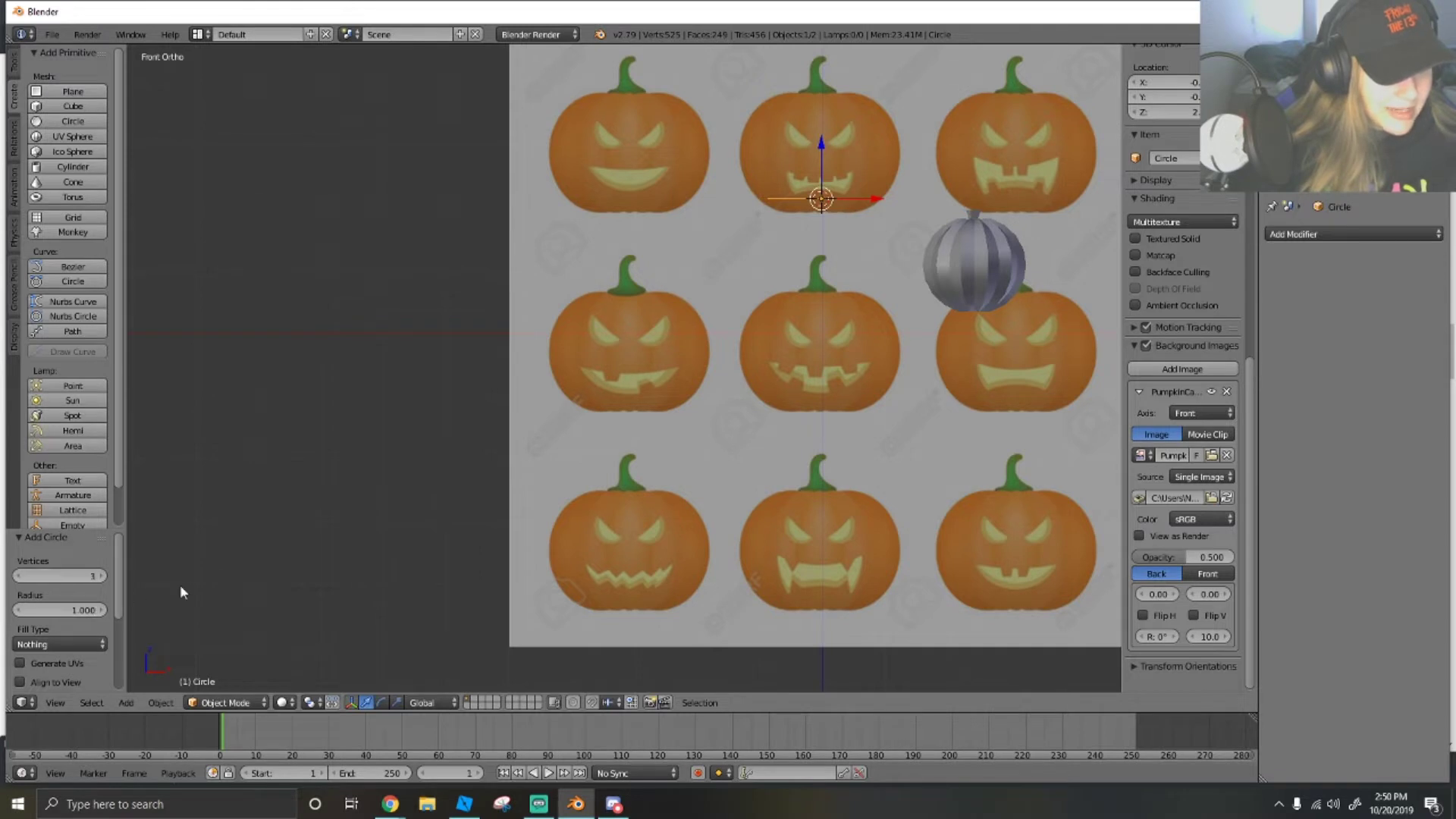
{"action": "key", "text": "r"}
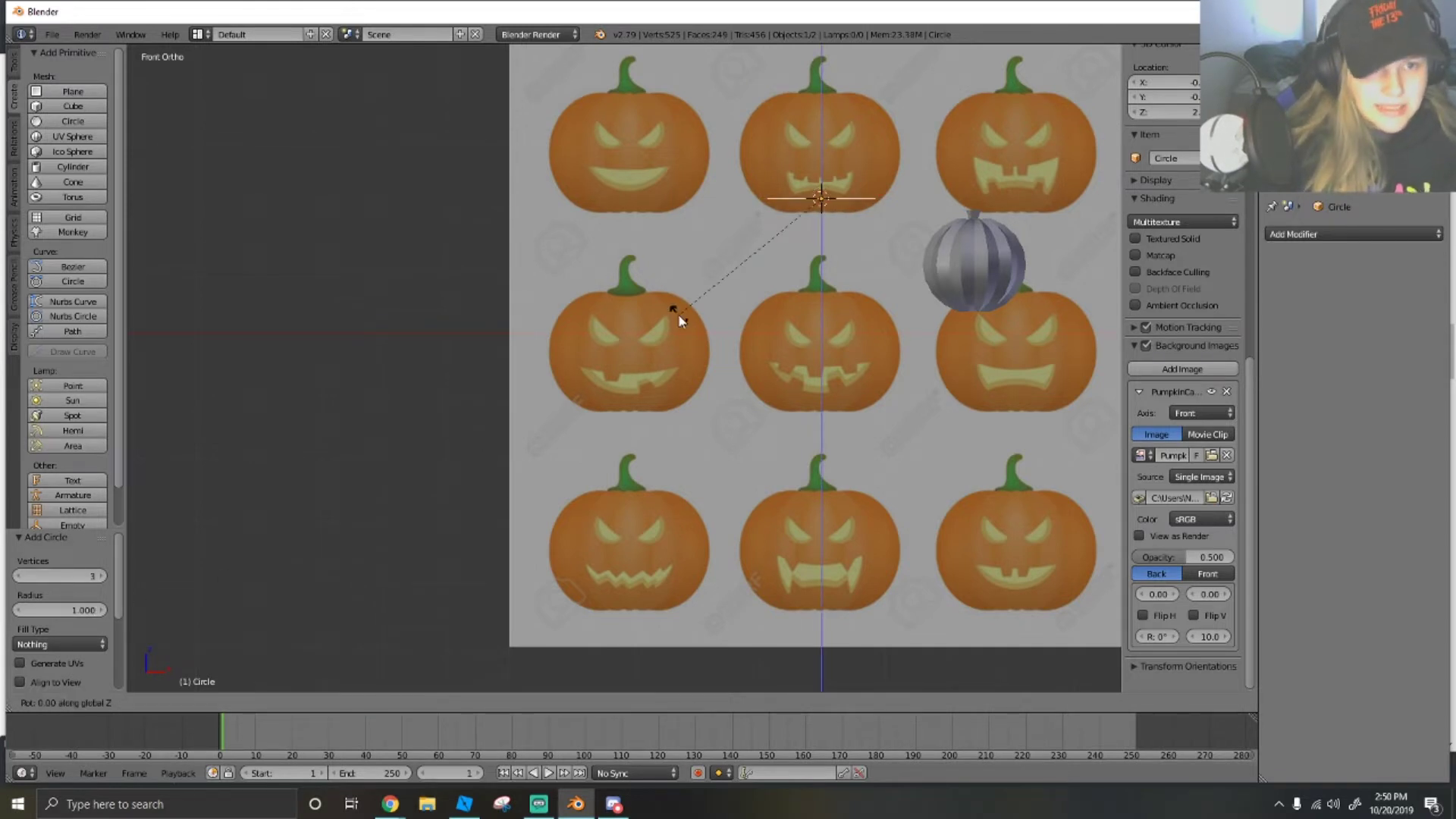
{"action": "type", "text": "x90"}
{"action": "key", "text": "Return"}
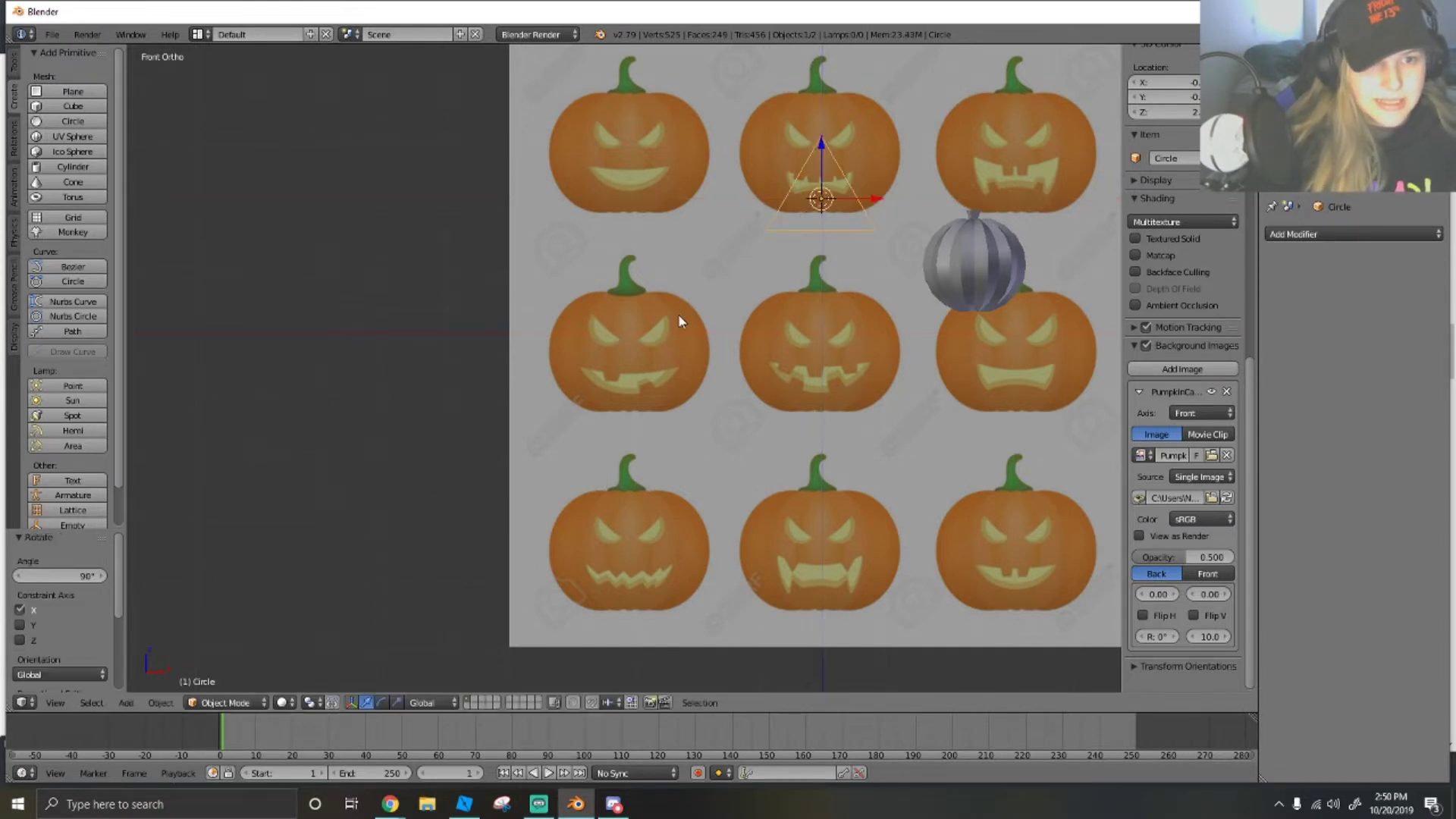
{"action": "key", "text": "shift+f"}
{"action": "left_click", "coordinate": [363, 577]}
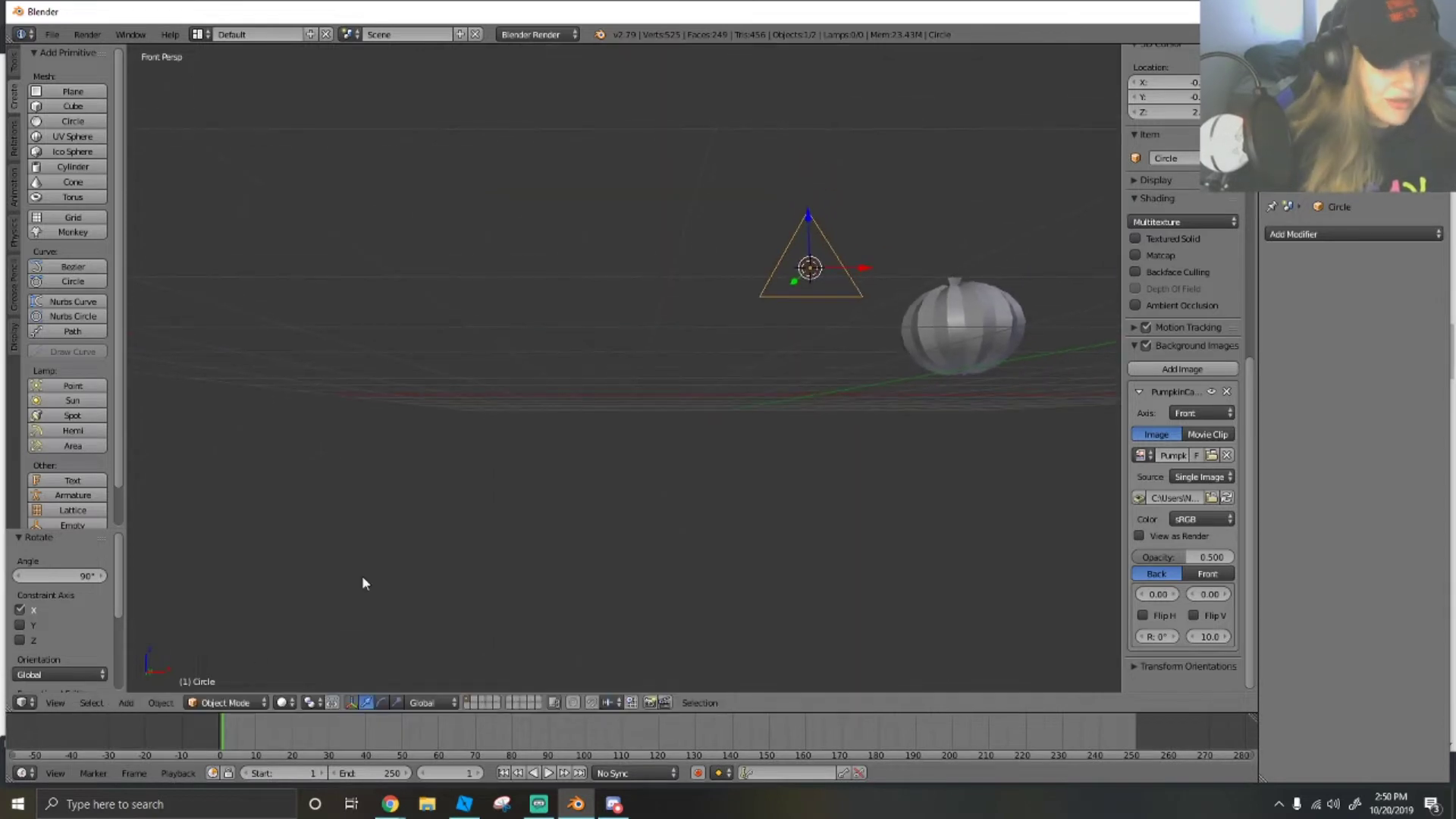
{"action": "left_click", "coordinate": [46, 702]}
{"action": "left_click", "coordinate": [91, 603]}
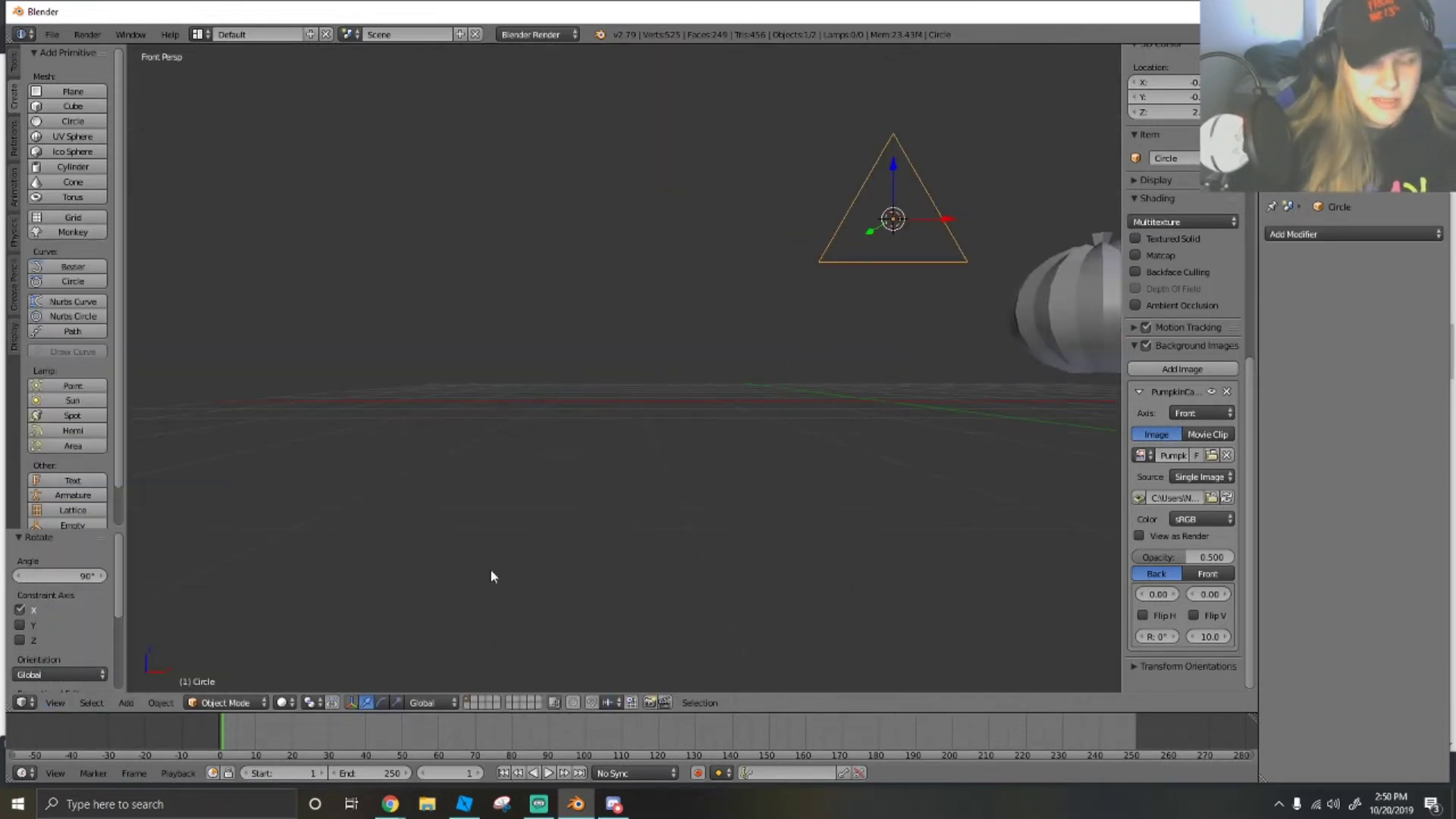
{"action": "left_click", "coordinate": [54, 703]}
{"action": "left_click", "coordinate": [134, 520]}
Move the triangle along X and Z over the right-hand eye of the first pumpkin in the reference image's middle row.
{"action": "scroll", "coordinate": [860, 278], "scroll_direction": "up", "scroll_amount": 3}
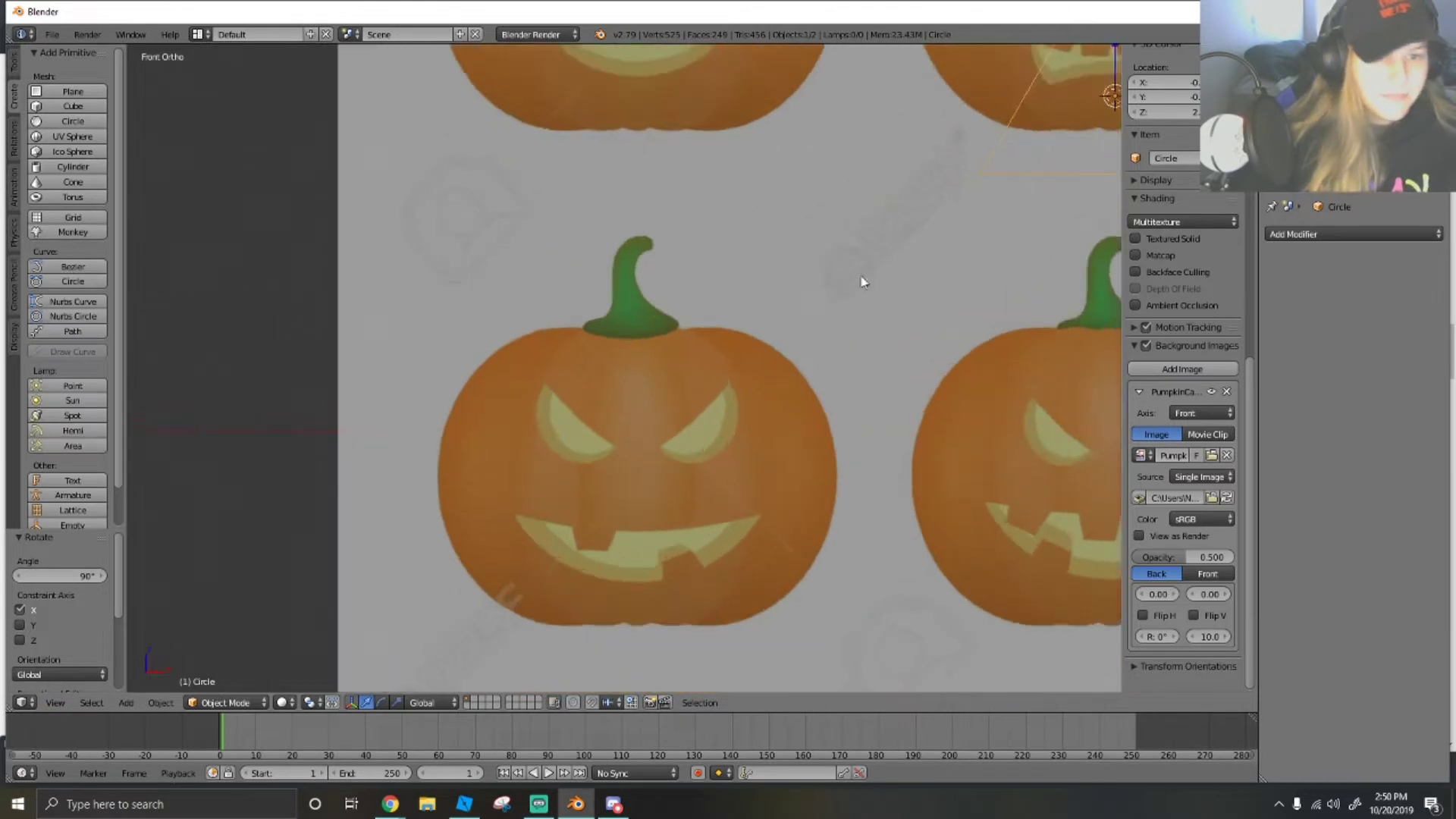
{"action": "scroll", "coordinate": [861, 278], "scroll_direction": "down", "scroll_amount": 3}
{"action": "left_click_drag", "start_coordinate": [961, 214], "coordinate": [684, 239]}
{"action": "left_click_drag", "start_coordinate": [636, 197], "coordinate": [732, 425]}
{"action": "scroll", "coordinate": [755, 416], "scroll_direction": "up", "scroll_amount": 4}
{"action": "middle_click_drag", "start_coordinate": [752, 459], "coordinate": [732, 353], "text": "shift"}
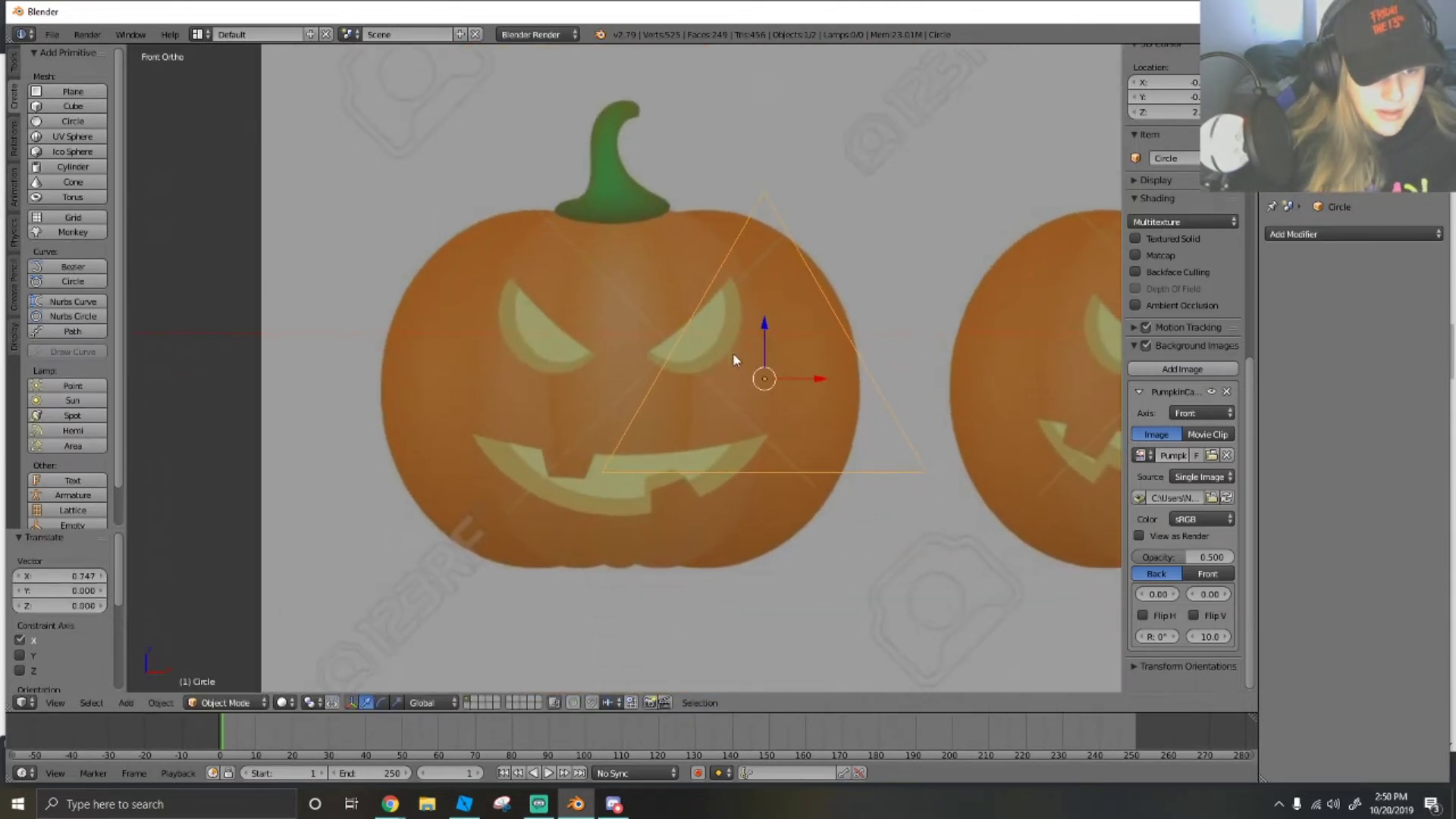
{"action": "key", "text": "g"}
{"action": "key", "text": "z"}
{"action": "left_click", "coordinate": [766, 305]}
Enter Edit Mode with vertex selection and move the triangle's top vertex onto the upper tip of the right-hand eye.
{"action": "left_click", "coordinate": [225, 702]}
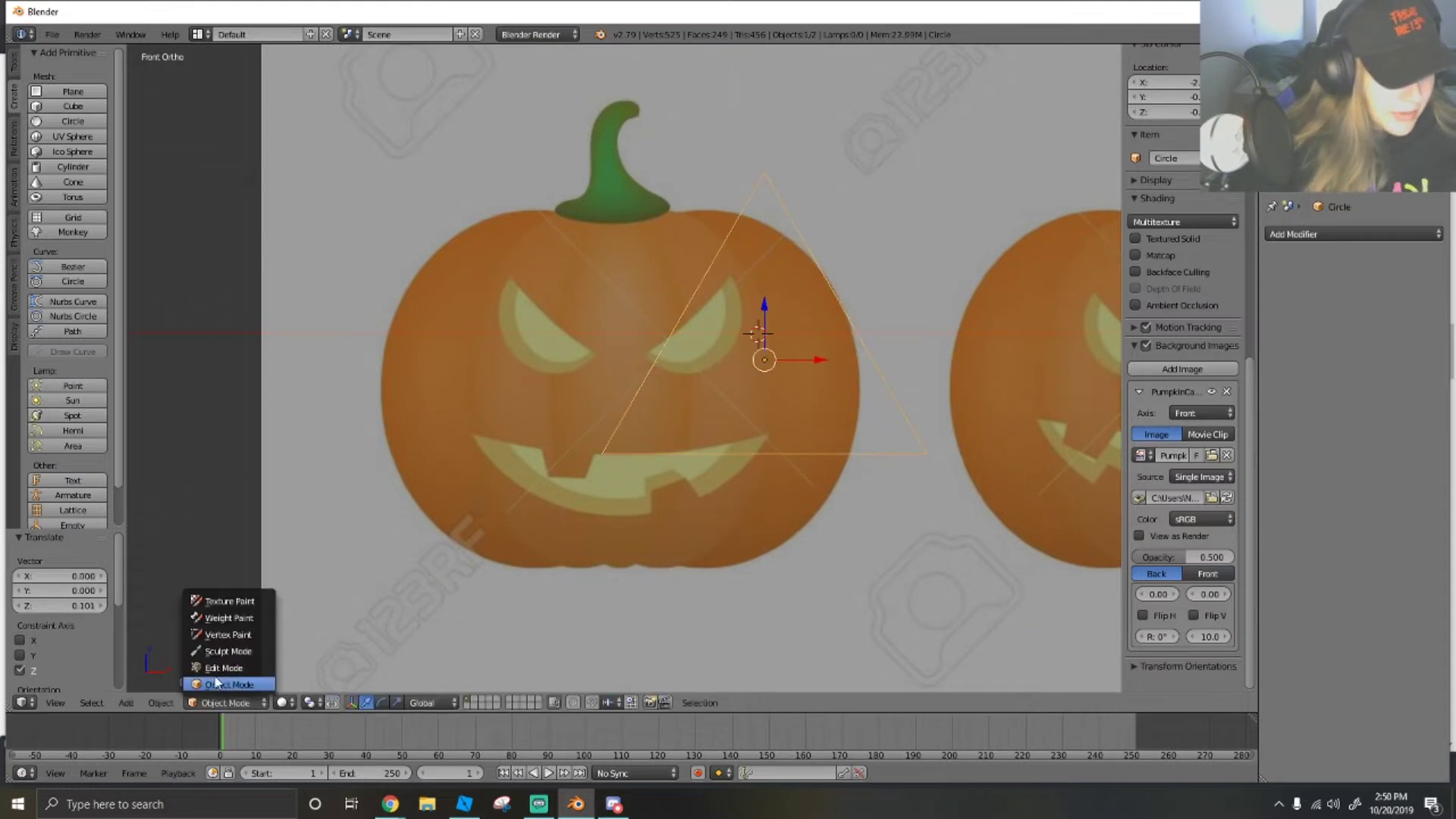
{"action": "left_click", "coordinate": [227, 670]}
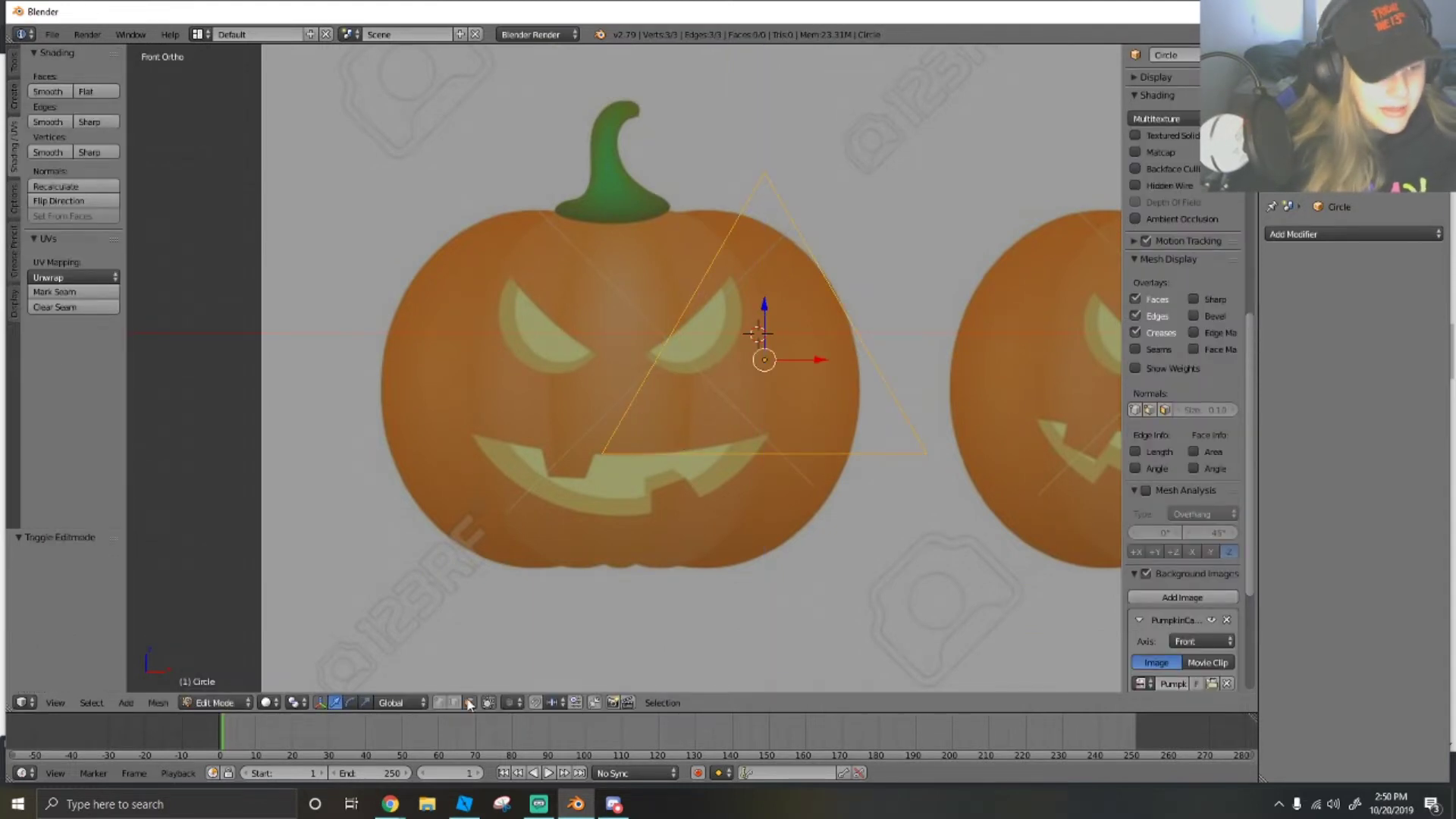
{"action": "left_click", "coordinate": [423, 704]}
{"action": "left_click", "coordinate": [440, 705]}
{"action": "right_click", "coordinate": [767, 184]}
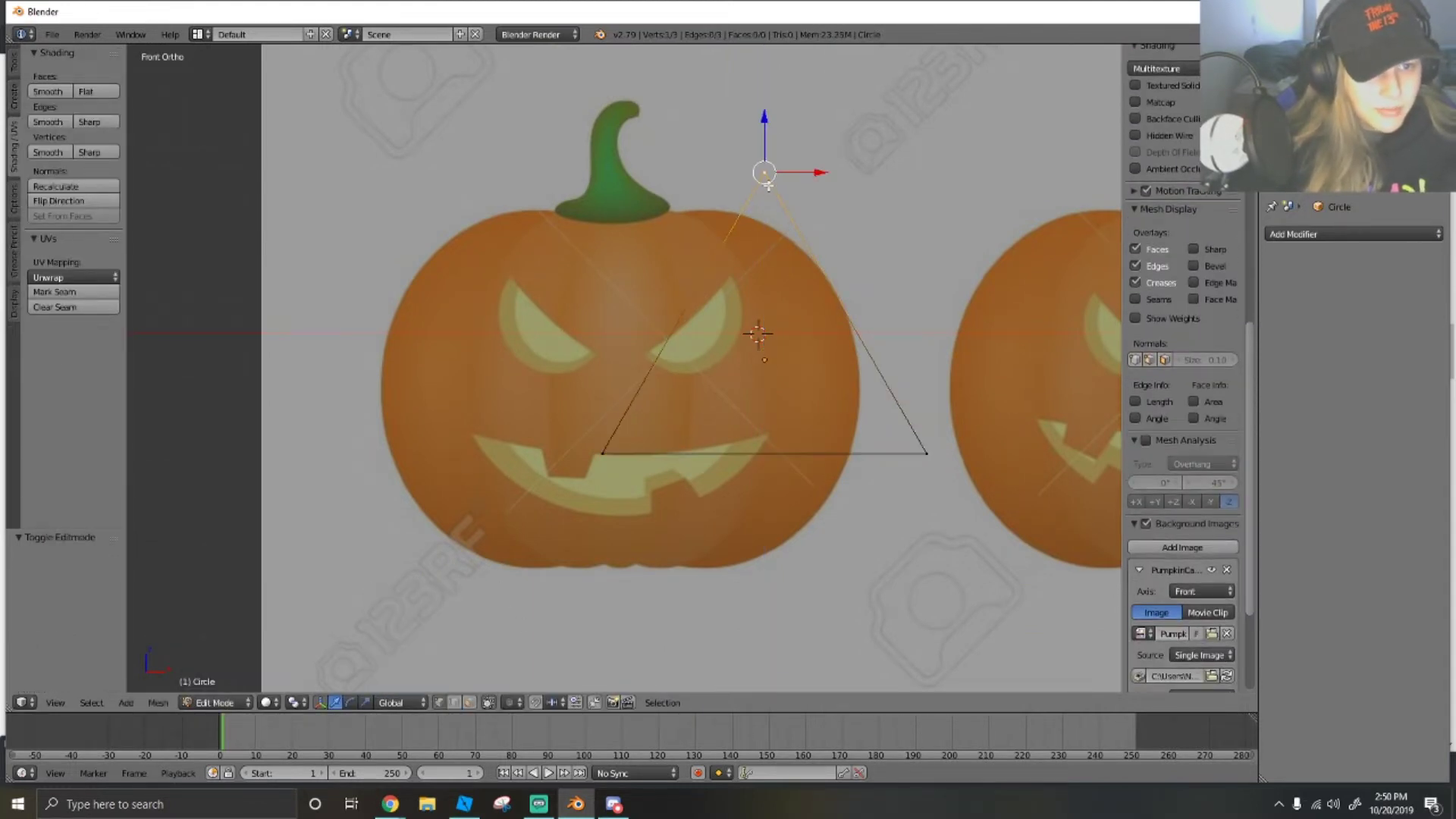
{"action": "left_click_drag", "start_coordinate": [767, 130], "coordinate": [751, 235]}
{"action": "left_click_drag", "start_coordinate": [806, 281], "coordinate": [773, 281]}
{"action": "left_click_drag", "start_coordinate": [730, 234], "coordinate": [730, 230]}
Move the triangle's lower left vertex onto the upper edge of the right-hand eye and delete the lower right vertex.
{"action": "right_click", "coordinate": [607, 456]}
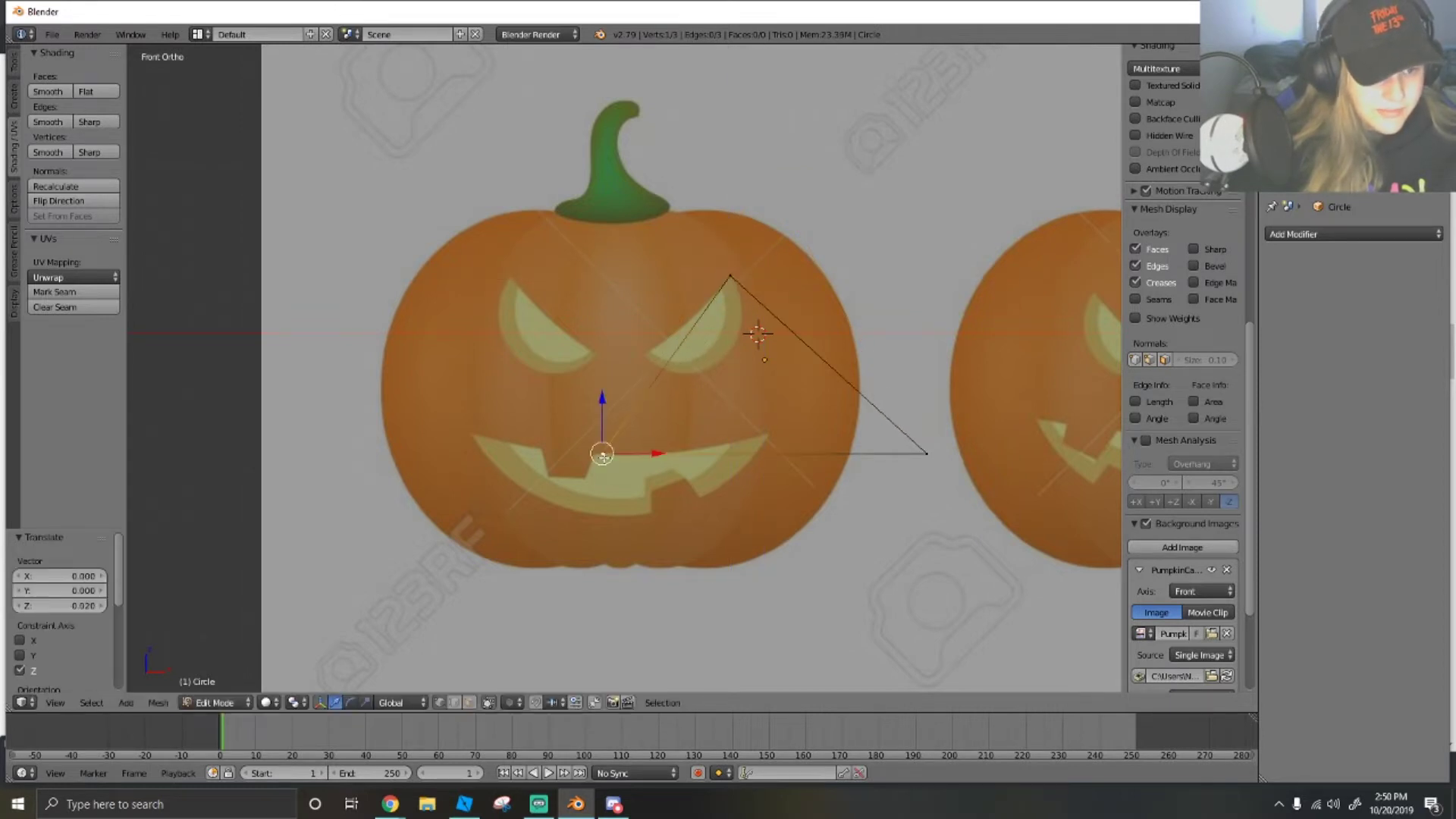
{"action": "left_click_drag", "start_coordinate": [599, 443], "coordinate": [615, 395]}
{"action": "left_click", "coordinate": [699, 298]}
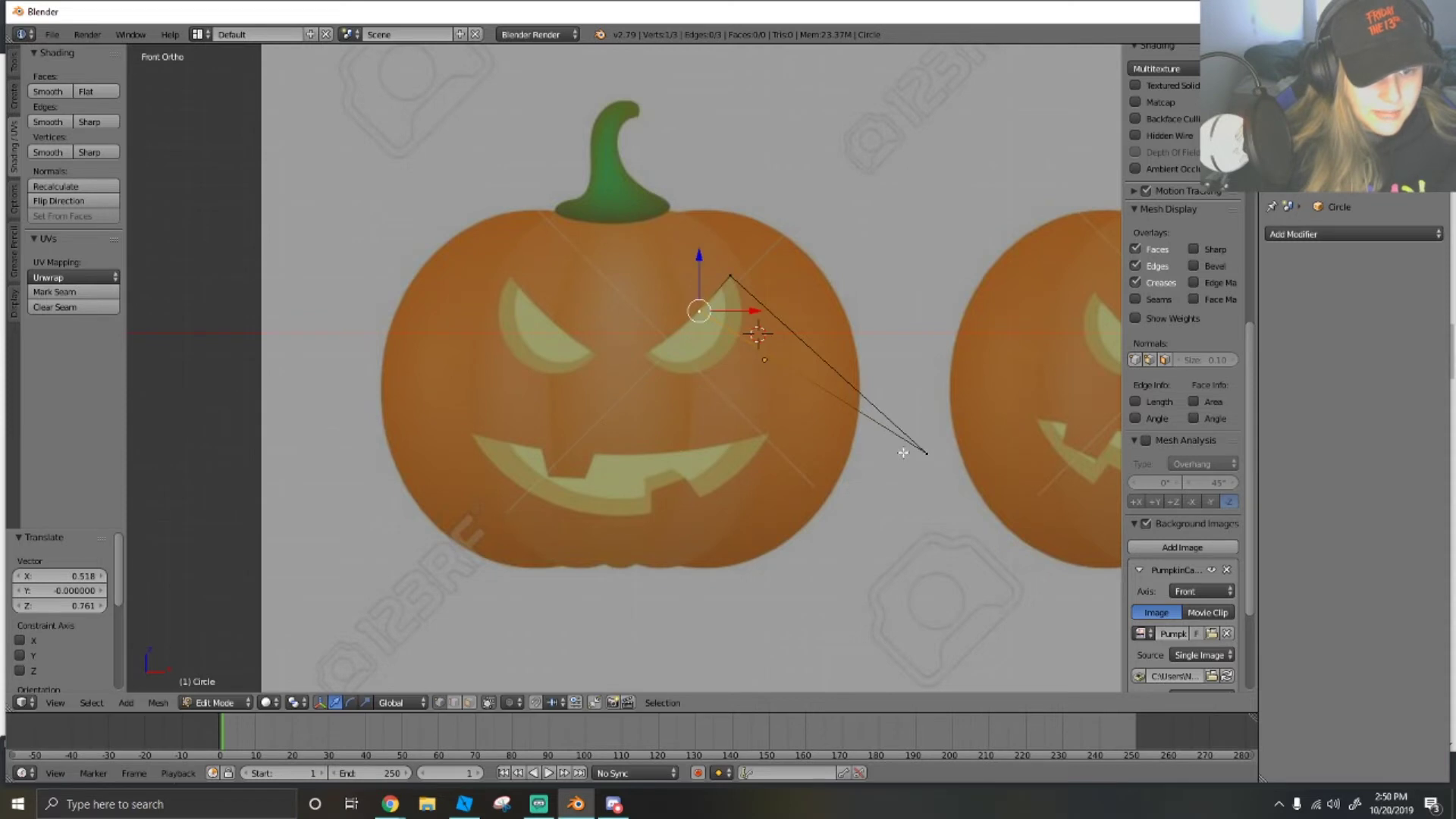
{"action": "right_click", "coordinate": [926, 452]}
{"action": "key", "text": "x"}
{"action": "left_click", "coordinate": [903, 457]}
{"action": "scroll", "coordinate": [709, 416], "scroll_direction": "up", "scroll_amount": 5}
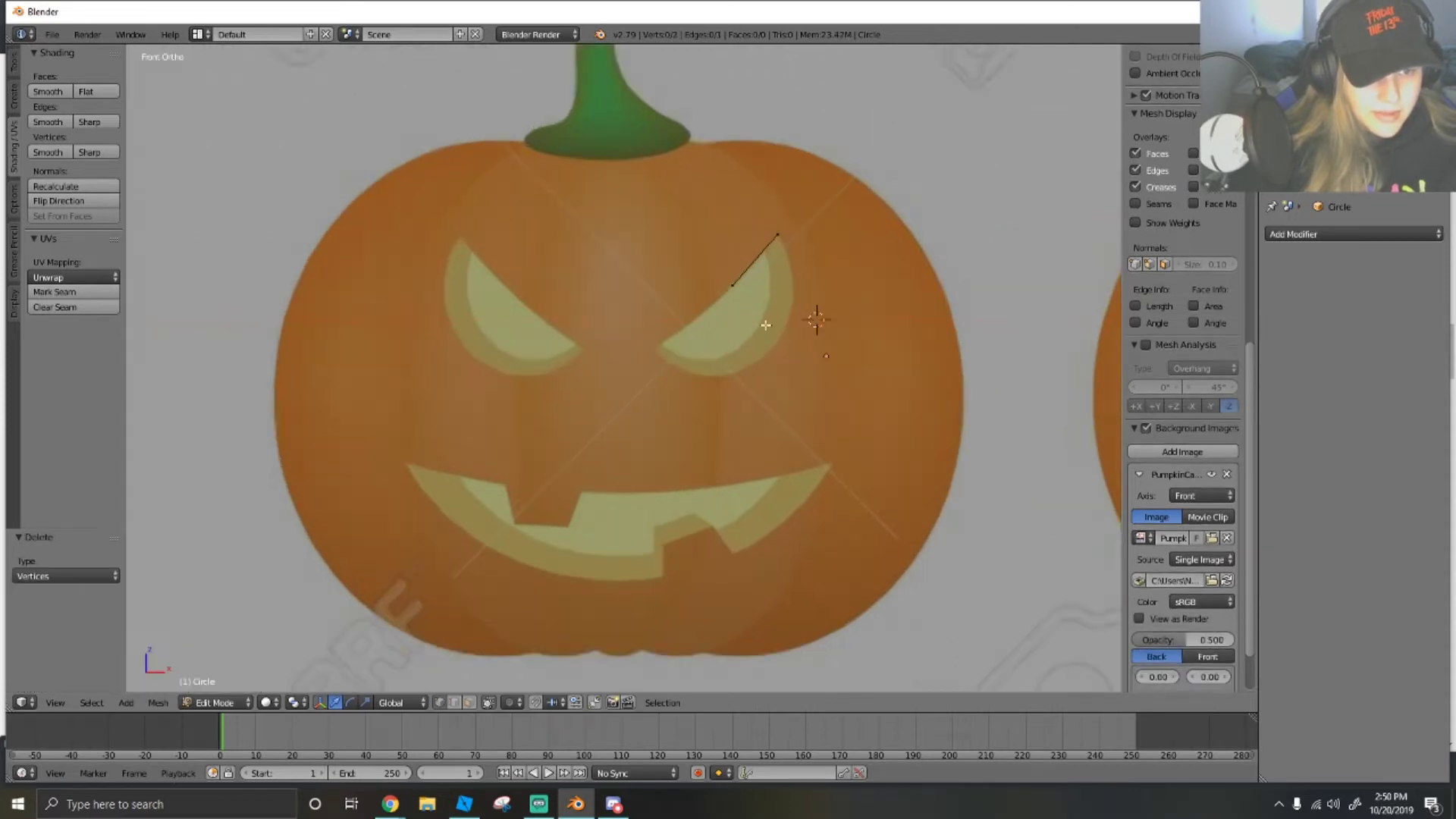
Extrude the lower vertex down along the right-hand eye's upper edge to follow its slope.
{"action": "key", "text": "n"}
{"action": "key", "text": "e"}
{"action": "left_click", "coordinate": [708, 416]}
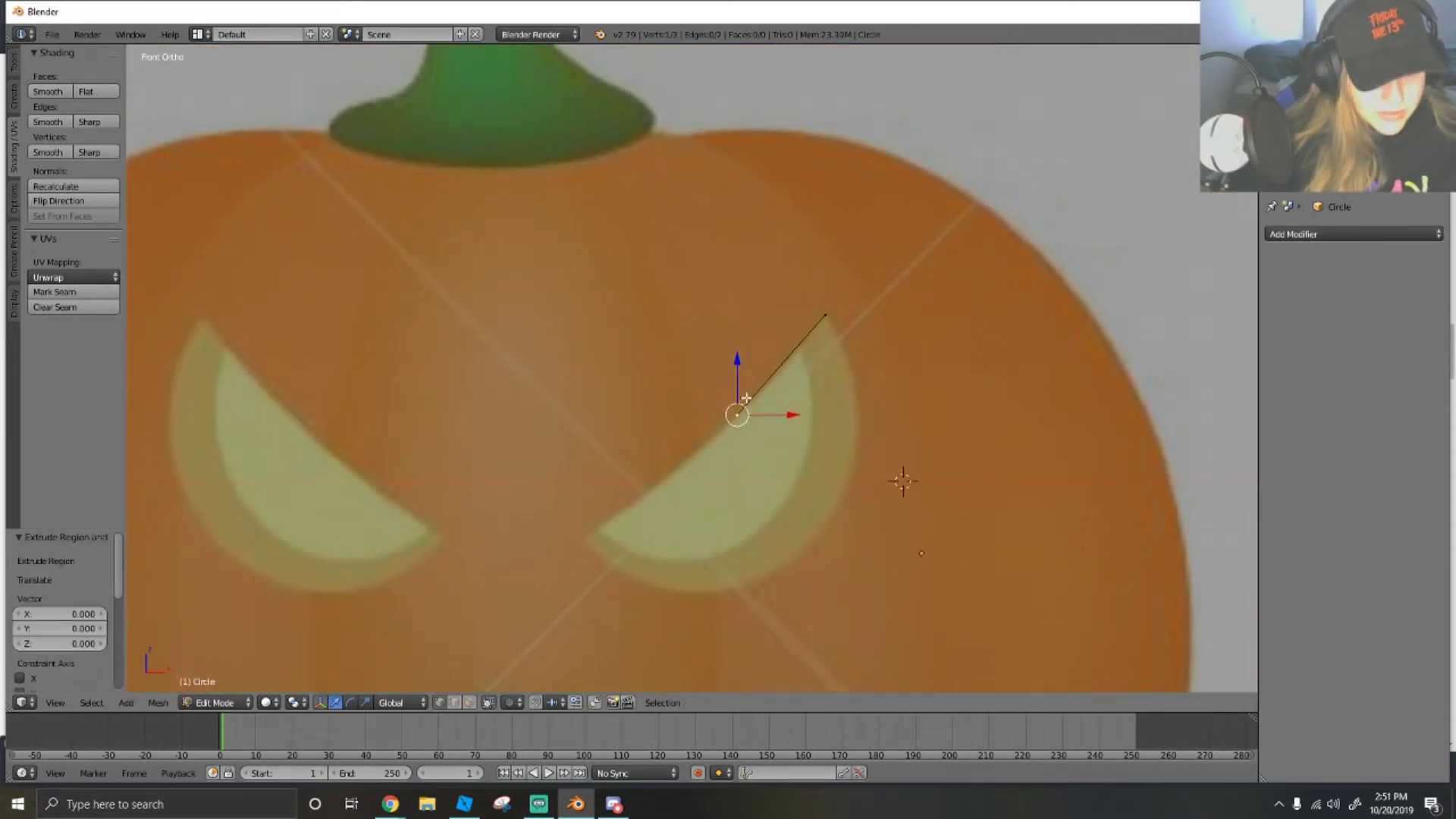
{"action": "left_click_drag", "start_coordinate": [738, 398], "coordinate": [658, 444]}
{"action": "left_click_drag", "start_coordinate": [772, 470], "coordinate": [723, 467]}
{"action": "key", "text": "e"}
{"action": "left_click", "coordinate": [723, 468]}
{"action": "key", "text": "g"}
{"action": "key", "text": "z"}
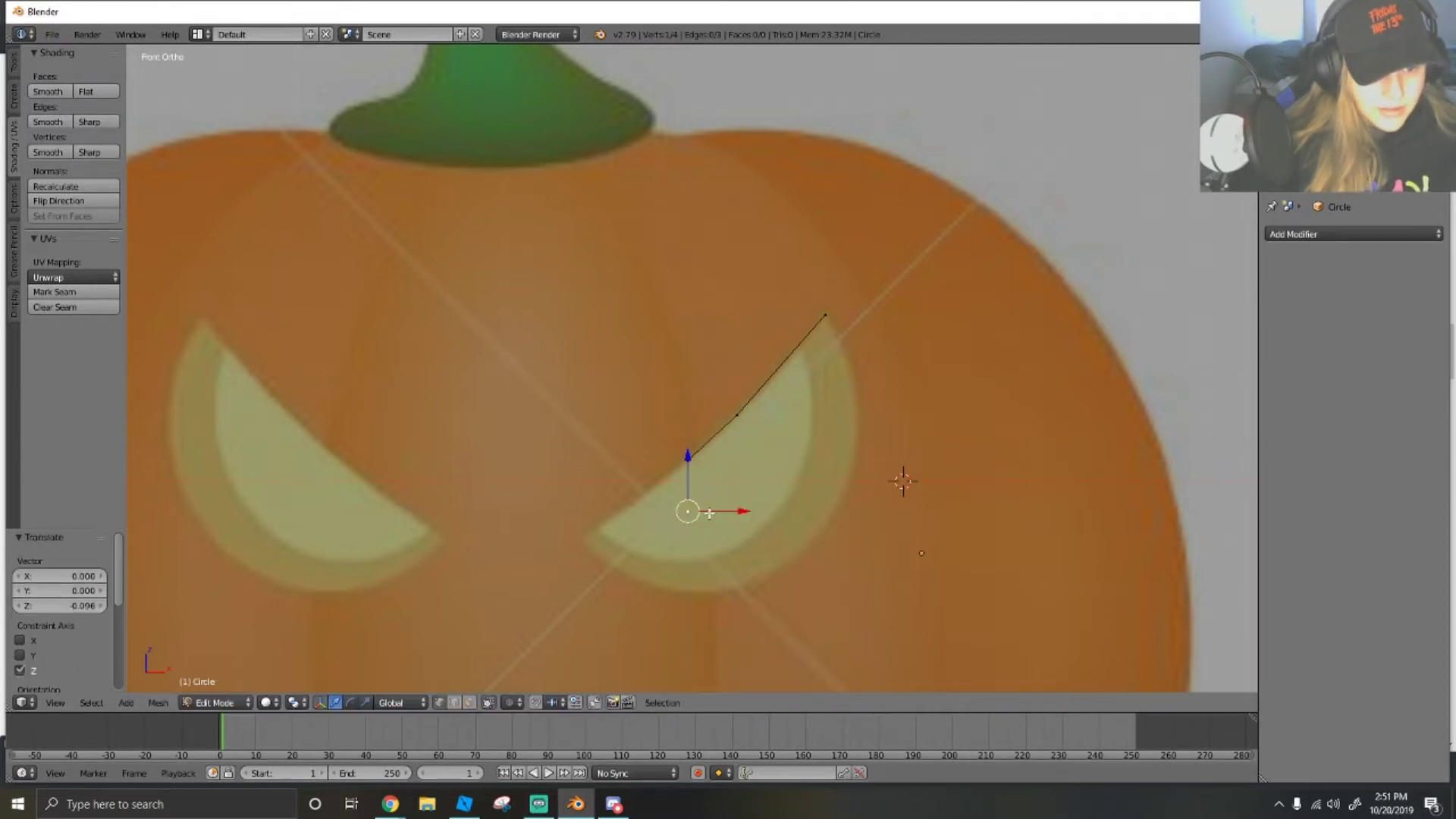
Continue extruding vertices along the right-hand eye's upper edge to its inner corner.
{"action": "left_click", "coordinate": [645, 521]}
{"action": "key", "text": "e"}
{"action": "left_click", "coordinate": [644, 520]}
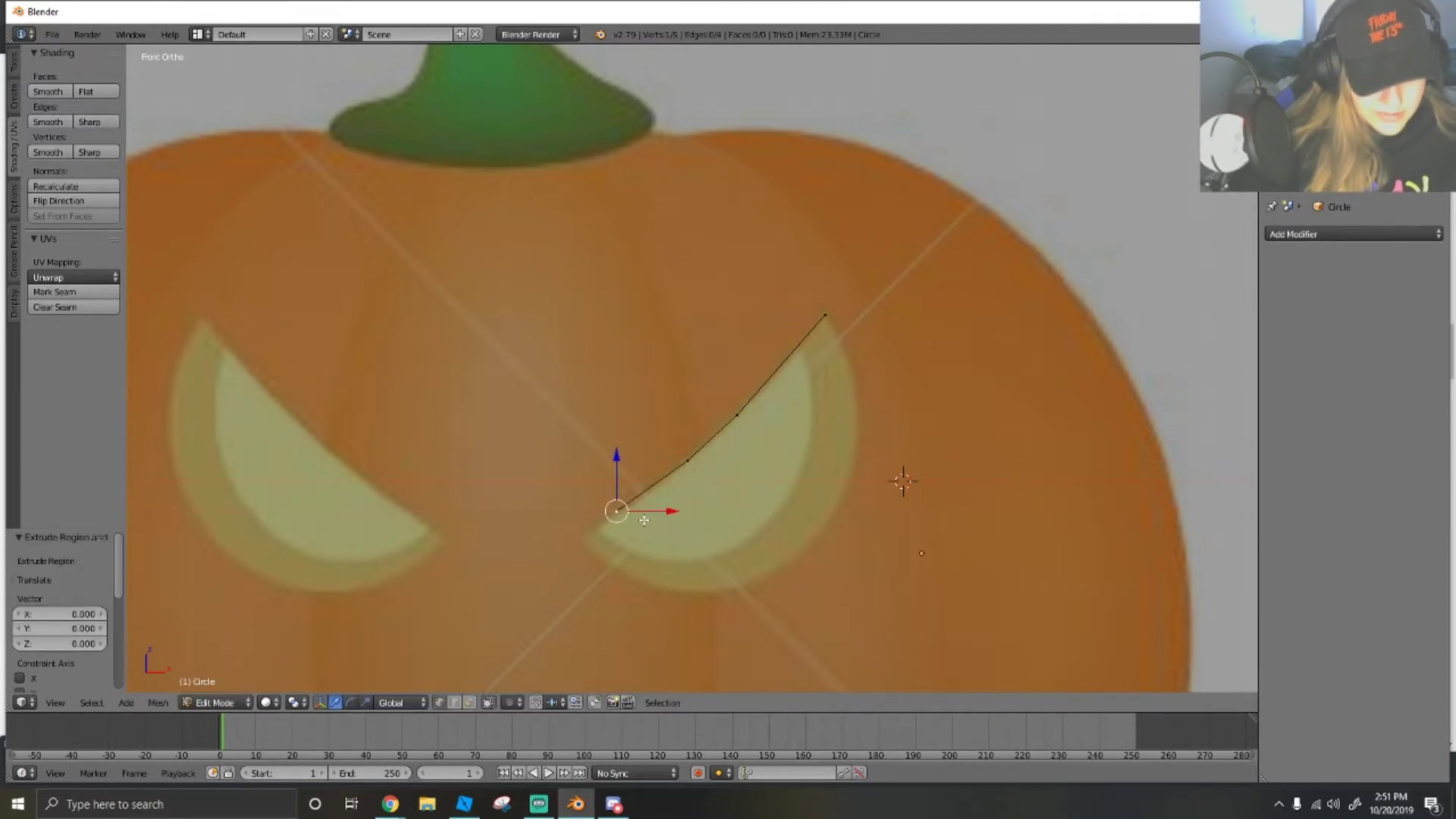
{"action": "key", "text": "g"}
{"action": "key", "text": "z"}
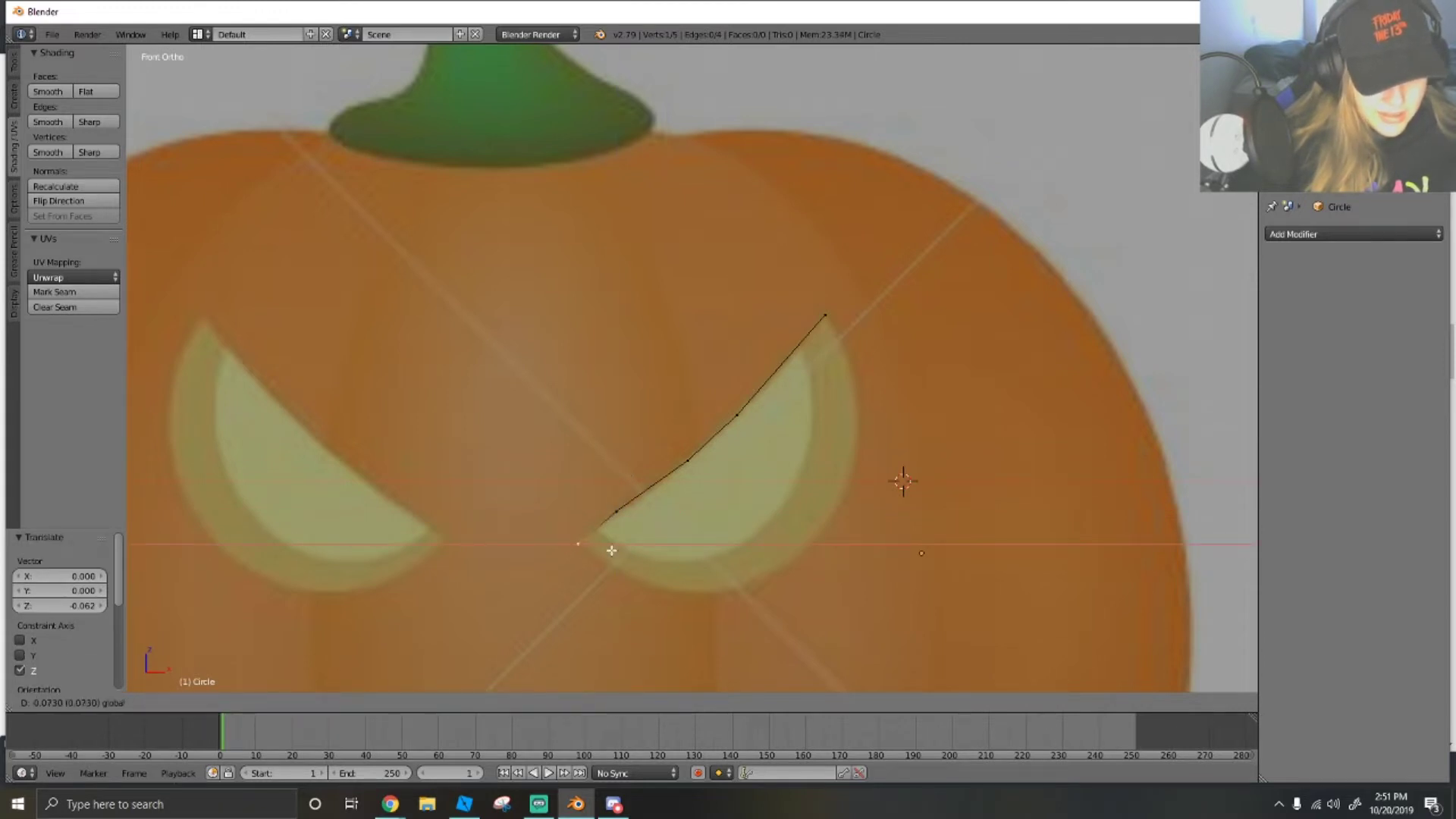
{"action": "left_click_drag", "start_coordinate": [611, 551], "coordinate": [606, 551]}
Extrude vertices around the right-hand eye's lower and outer edge and join the last one to the upper tip.
{"action": "key", "text": "e"}
{"action": "key", "text": "e"}
{"action": "left_click_drag", "start_coordinate": [699, 594], "coordinate": [784, 594]}
{"action": "key", "text": "e"}
{"action": "key", "text": "e"}
{"action": "left_click_drag", "start_coordinate": [853, 501], "coordinate": [854, 436]}
{"action": "key", "text": "e"}
{"action": "left_click_drag", "start_coordinate": [852, 438], "coordinate": [861, 326]}
{"action": "key", "text": "e"}
{"action": "key", "text": "e"}
{"action": "right_click", "coordinate": [825, 315], "text": "shift"}
{"action": "key", "text": "f"}
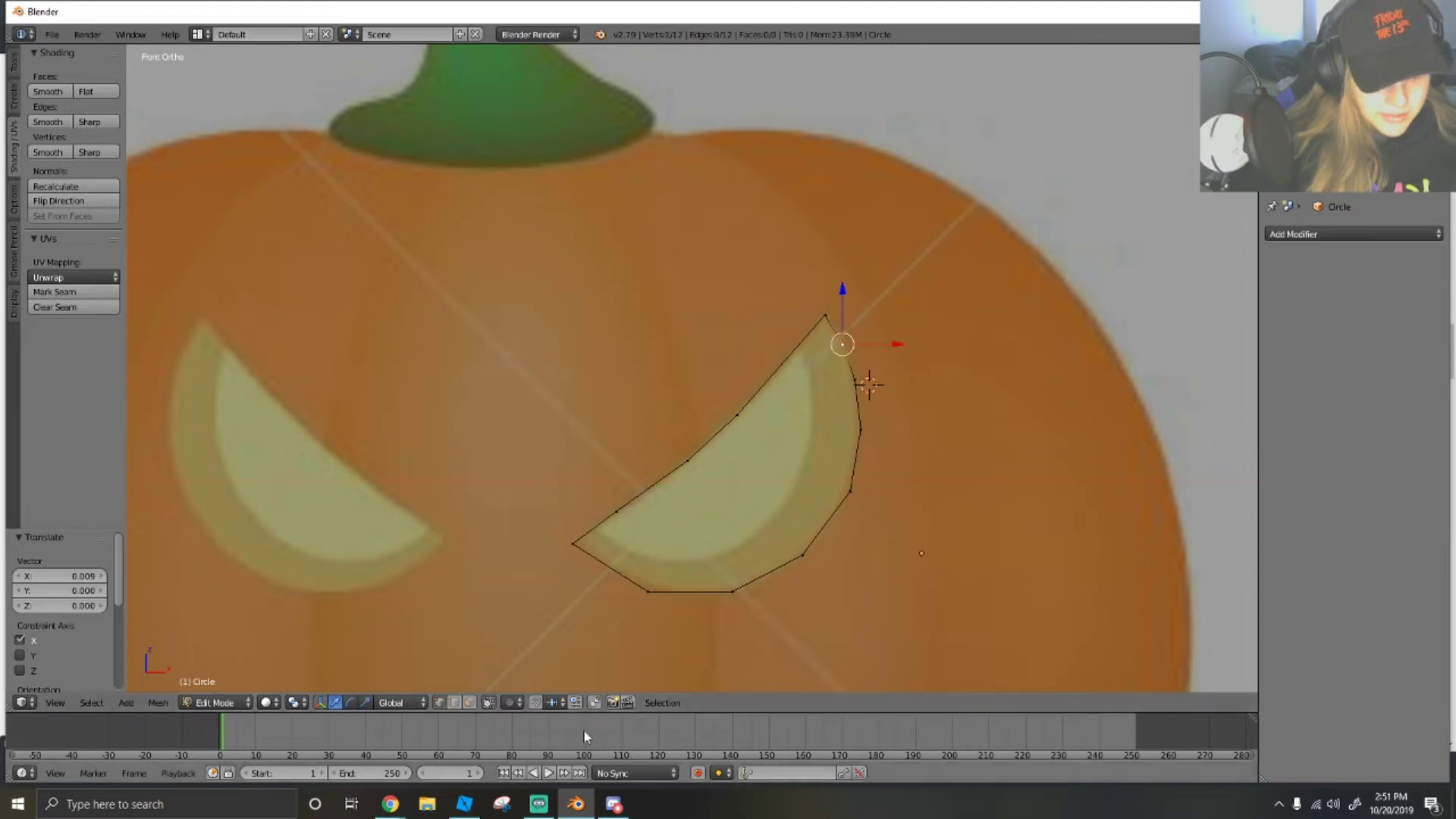
Duplicate the complete eye outline in place and rotate the copy 180° about the Z axis.
{"action": "key", "text": "a"}
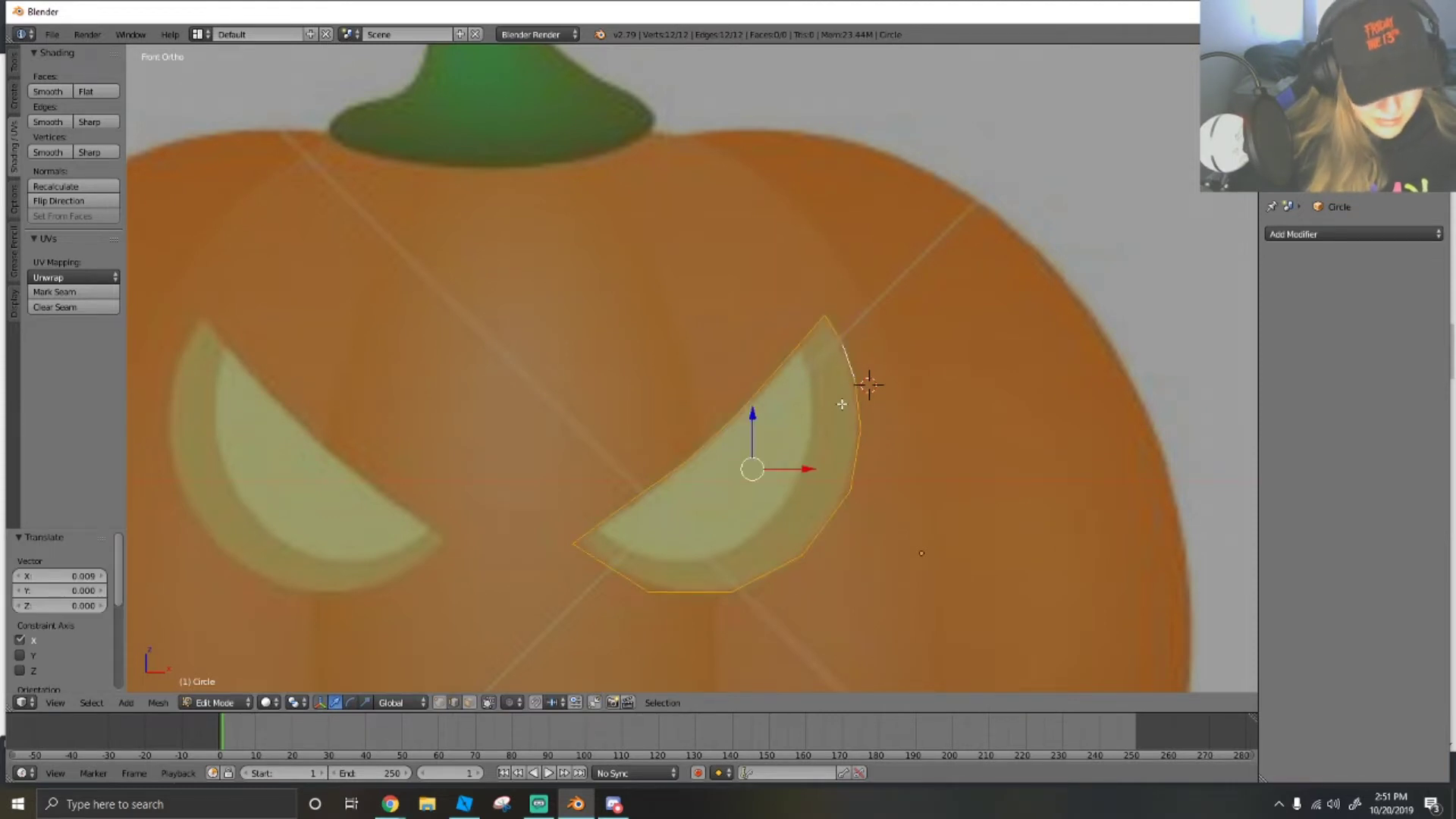
{"action": "key", "text": "shift+d"}
{"action": "right_click", "coordinate": [842, 404]}
{"action": "key", "text": "r"}
{"action": "key", "text": "y"}
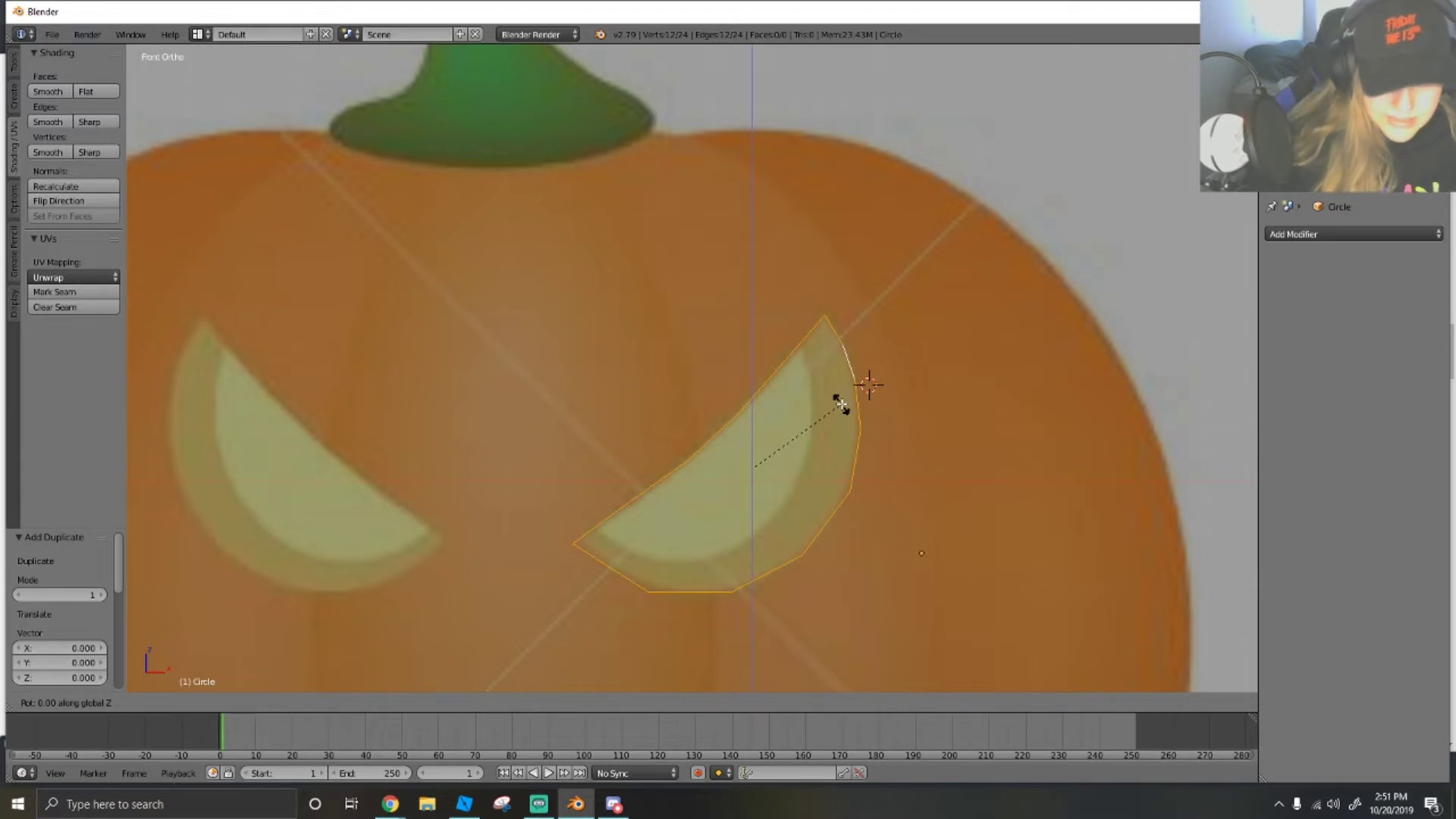
{"action": "type", "text": "90"}
{"action": "key", "text": "BackSpace"}
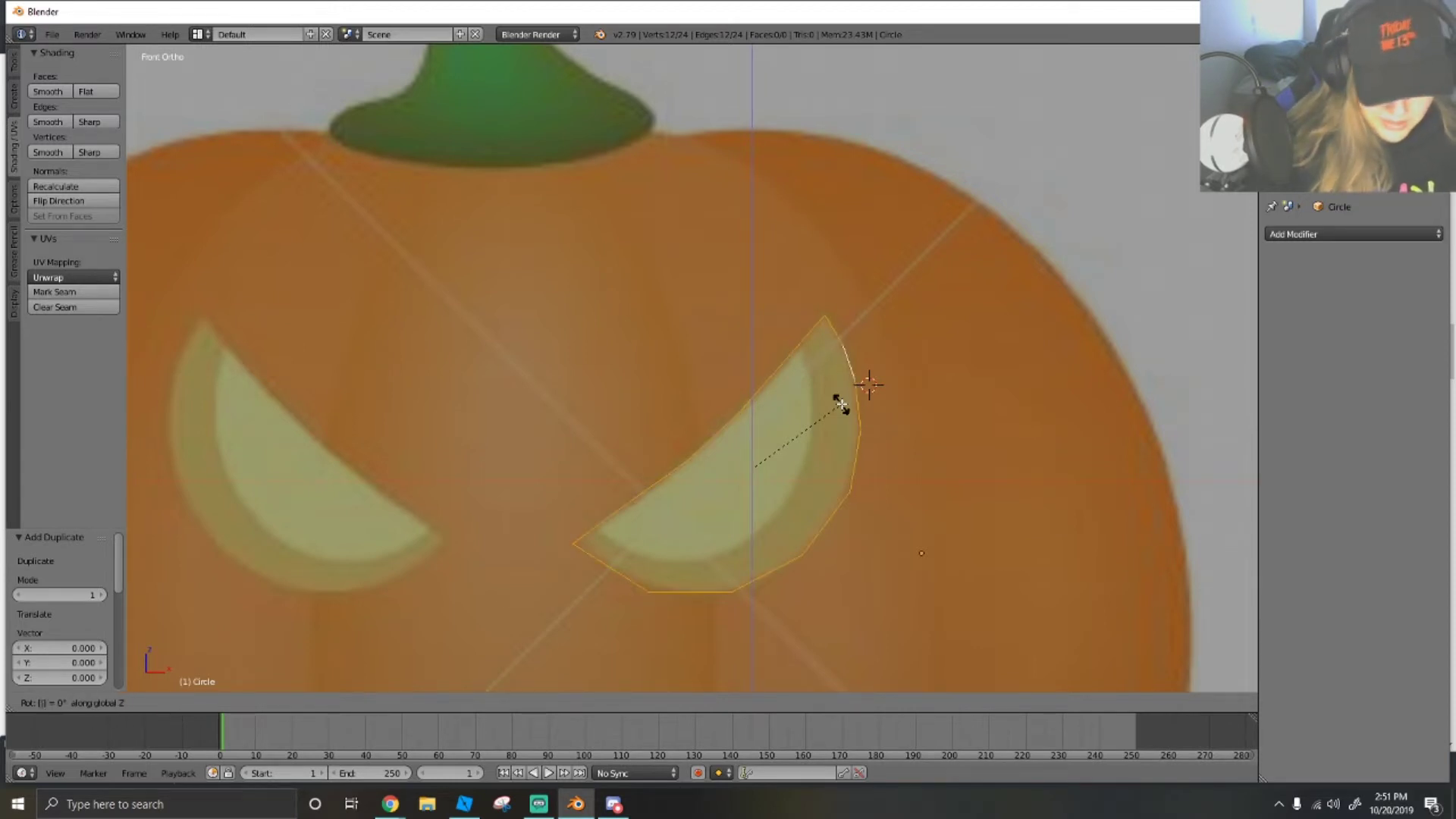
{"action": "type", "text": "180"}
{"action": "key", "text": "Return"}
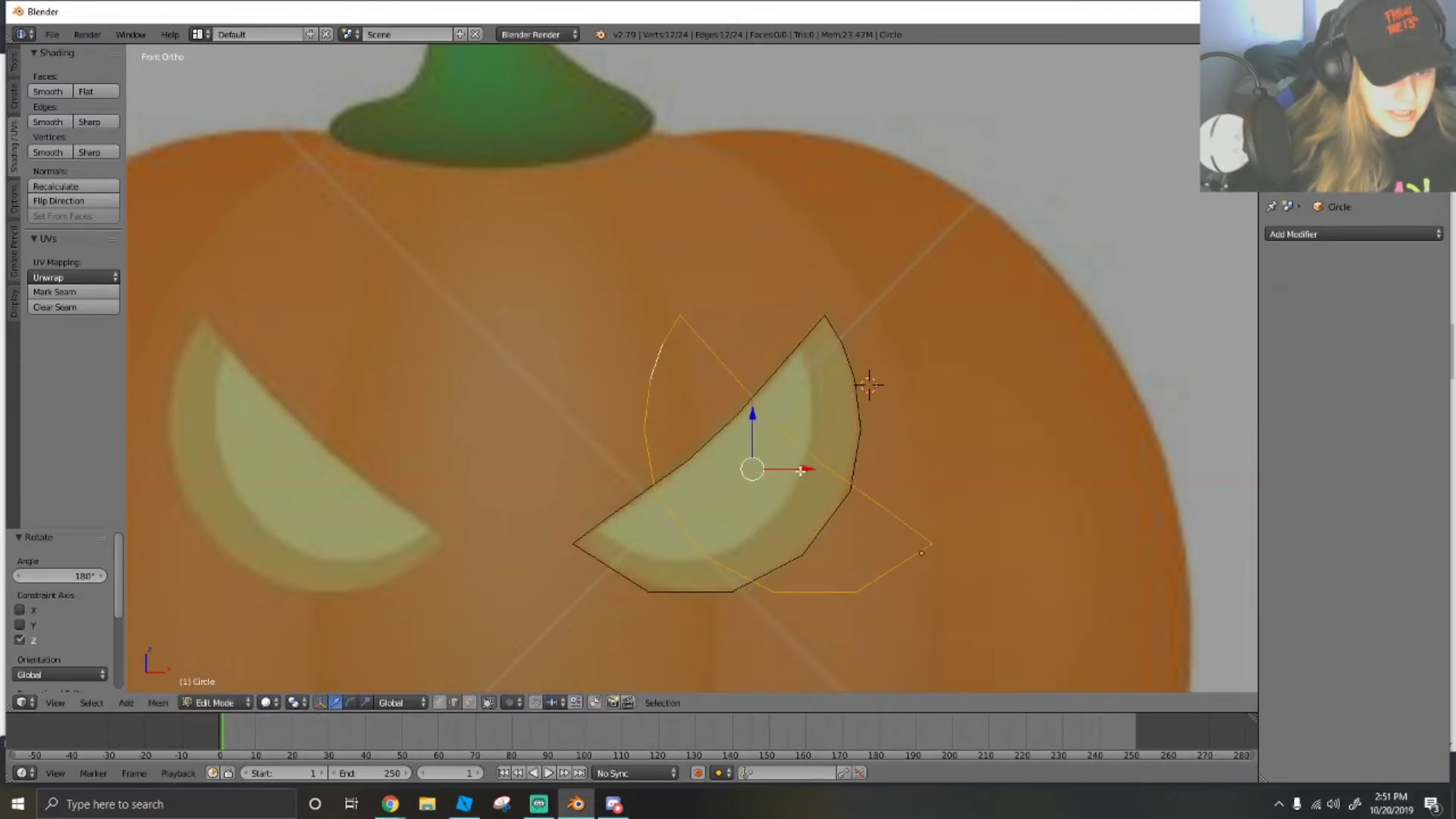
Move the copied eye outline about 0.9 units along negative X onto the left-hand eye.
{"action": "key", "text": "g"}
{"action": "key", "text": "x"}
{"action": "left_click", "coordinate": [317, 481]}
{"action": "scroll", "coordinate": [520, 488], "scroll_direction": "down", "scroll_amount": 4}
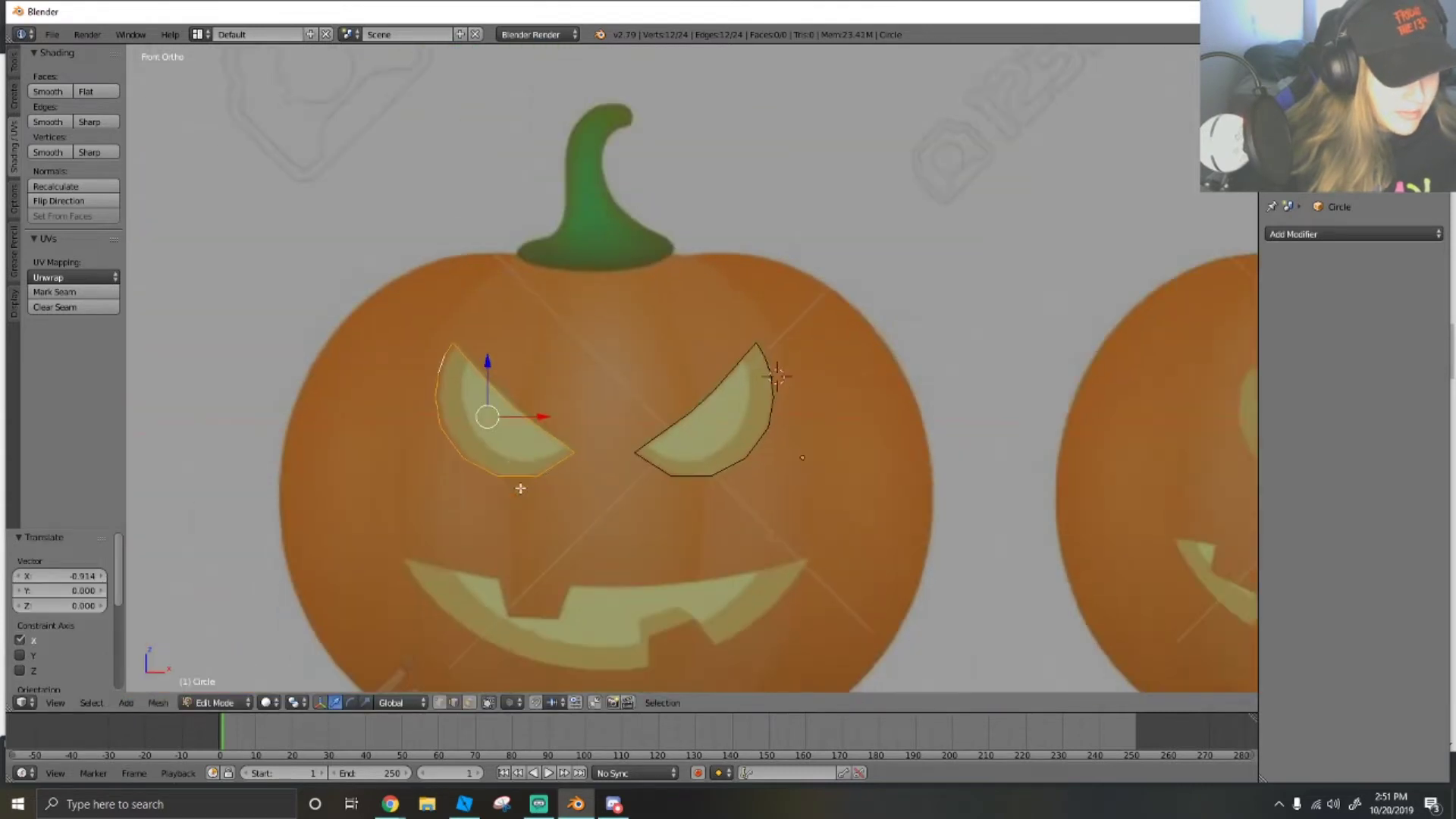
{"action": "scroll", "coordinate": [530, 489], "scroll_direction": "down", "scroll_amount": 1}
{"action": "scroll", "coordinate": [587, 478], "scroll_direction": "up", "scroll_amount": 2}
{"action": "middle_click_drag", "start_coordinate": [540, 495], "coordinate": [711, 497], "text": "shift"}
{"action": "scroll", "coordinate": [576, 451], "scroll_direction": "up", "scroll_amount": 1}
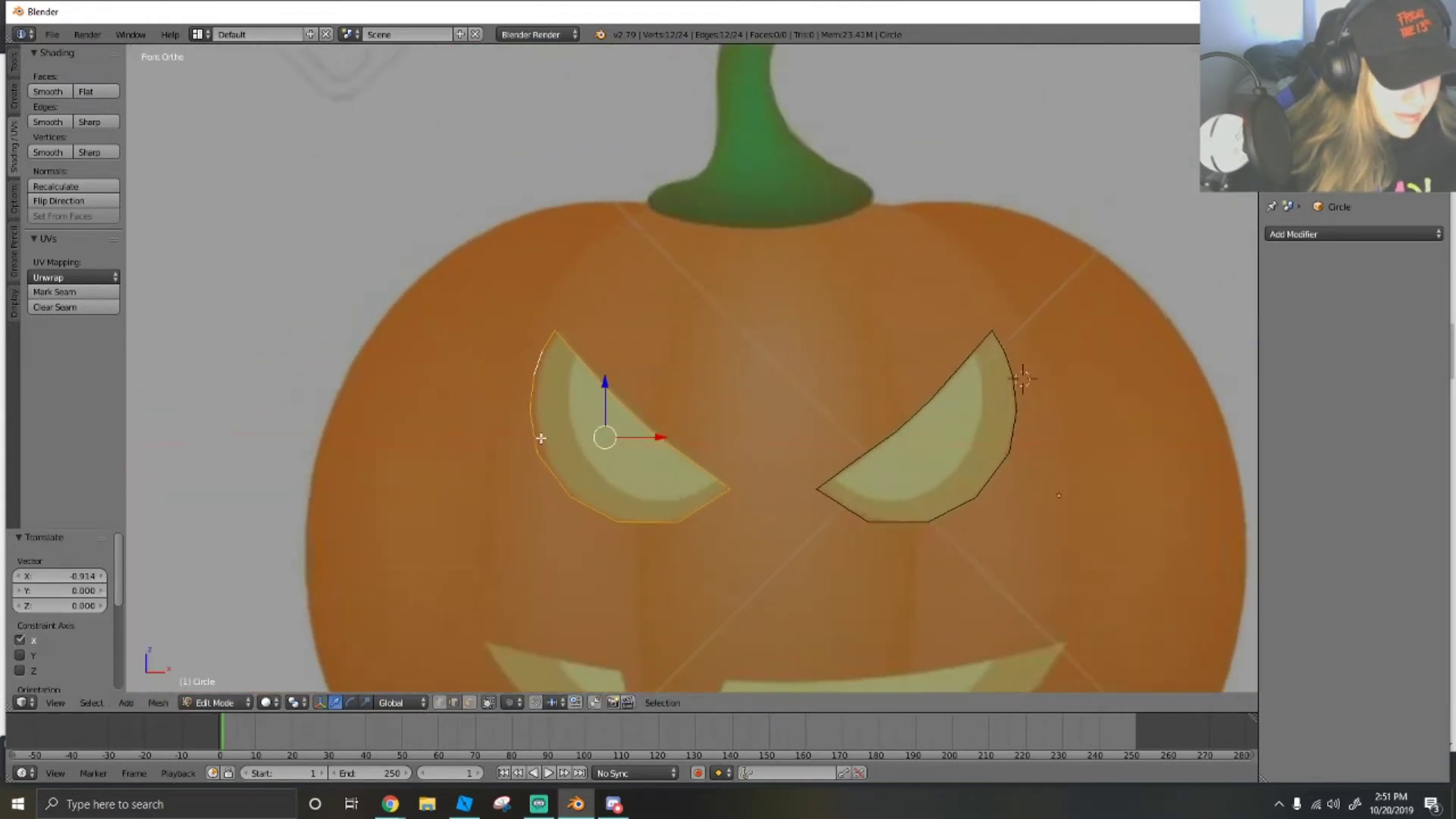
Select only the bottom vertex nearest the inner corner on the left-hand eye outline.
{"action": "scroll", "coordinate": [541, 438], "scroll_direction": "up", "scroll_amount": 1}
{"action": "right_click", "coordinate": [514, 485]}
{"action": "scroll", "coordinate": [630, 530], "scroll_direction": "down", "scroll_amount": 2}
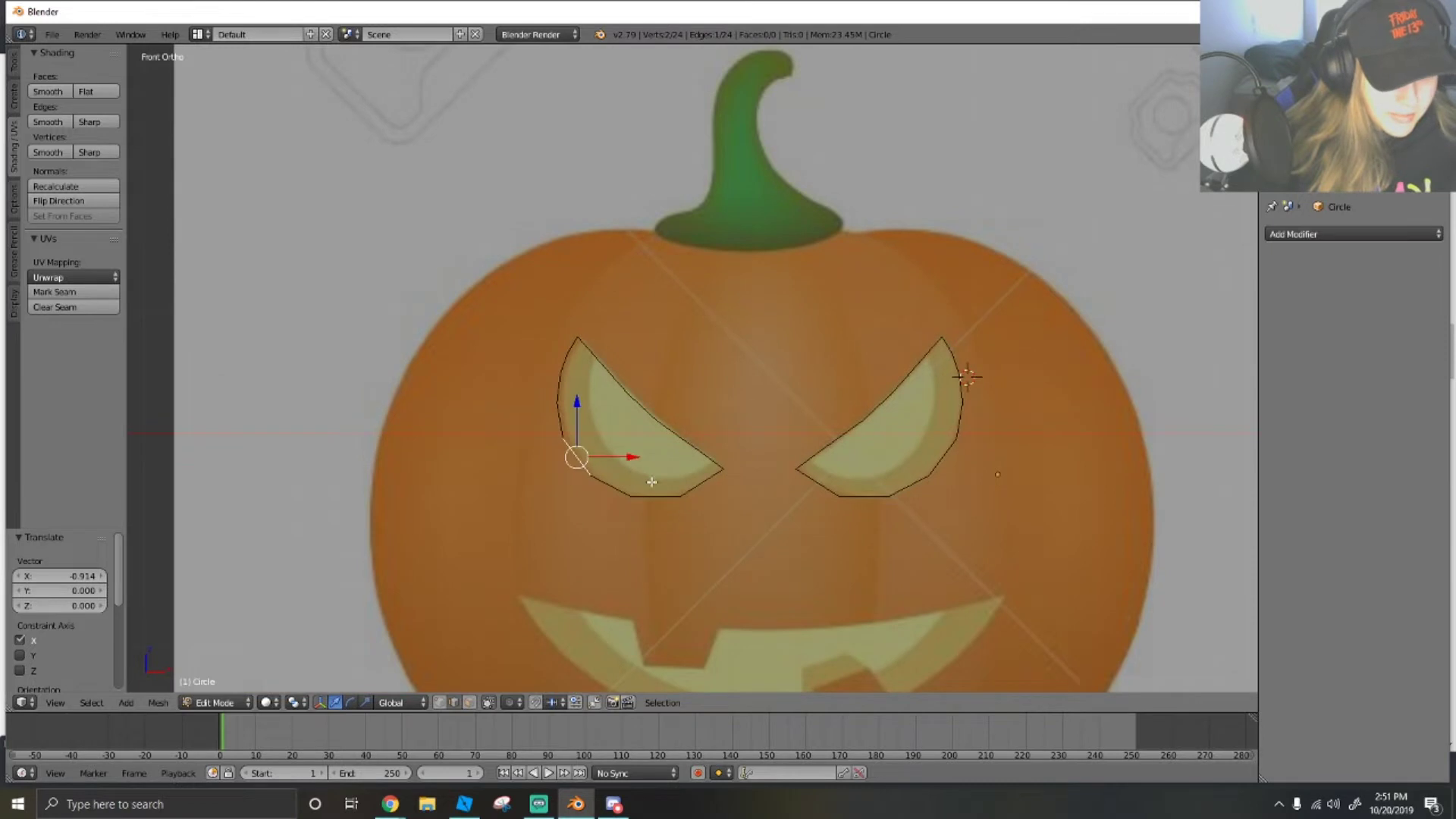
{"action": "key", "text": "a"}
{"action": "right_click", "coordinate": [688, 481]}
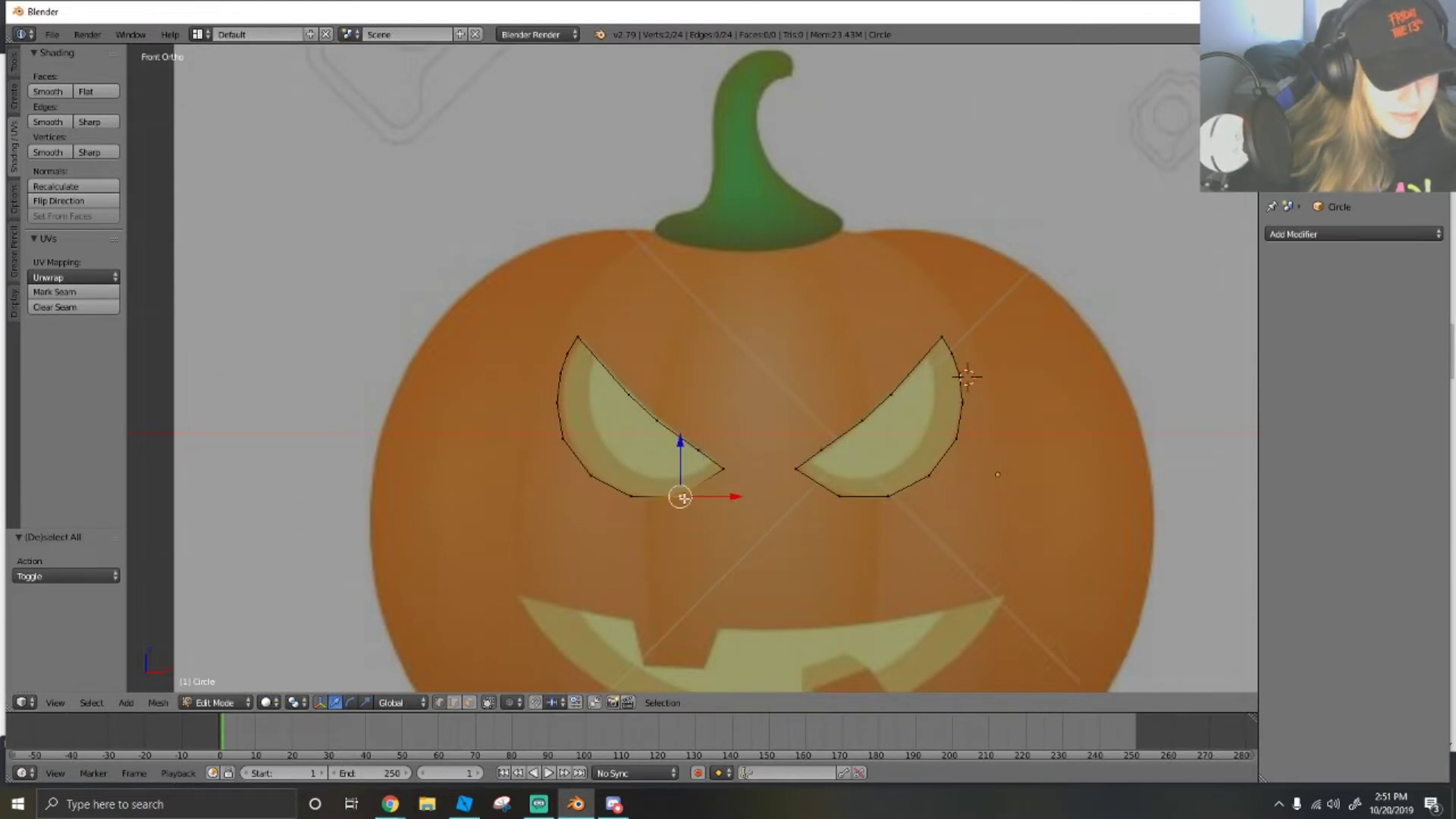
{"action": "scroll", "coordinate": [691, 507], "scroll_direction": "down", "scroll_amount": 1}
{"action": "middle_click_drag", "start_coordinate": [693, 507], "coordinate": [701, 337], "text": "shift"}
{"action": "scroll", "coordinate": [705, 332], "scroll_direction": "up", "scroll_amount": 4}
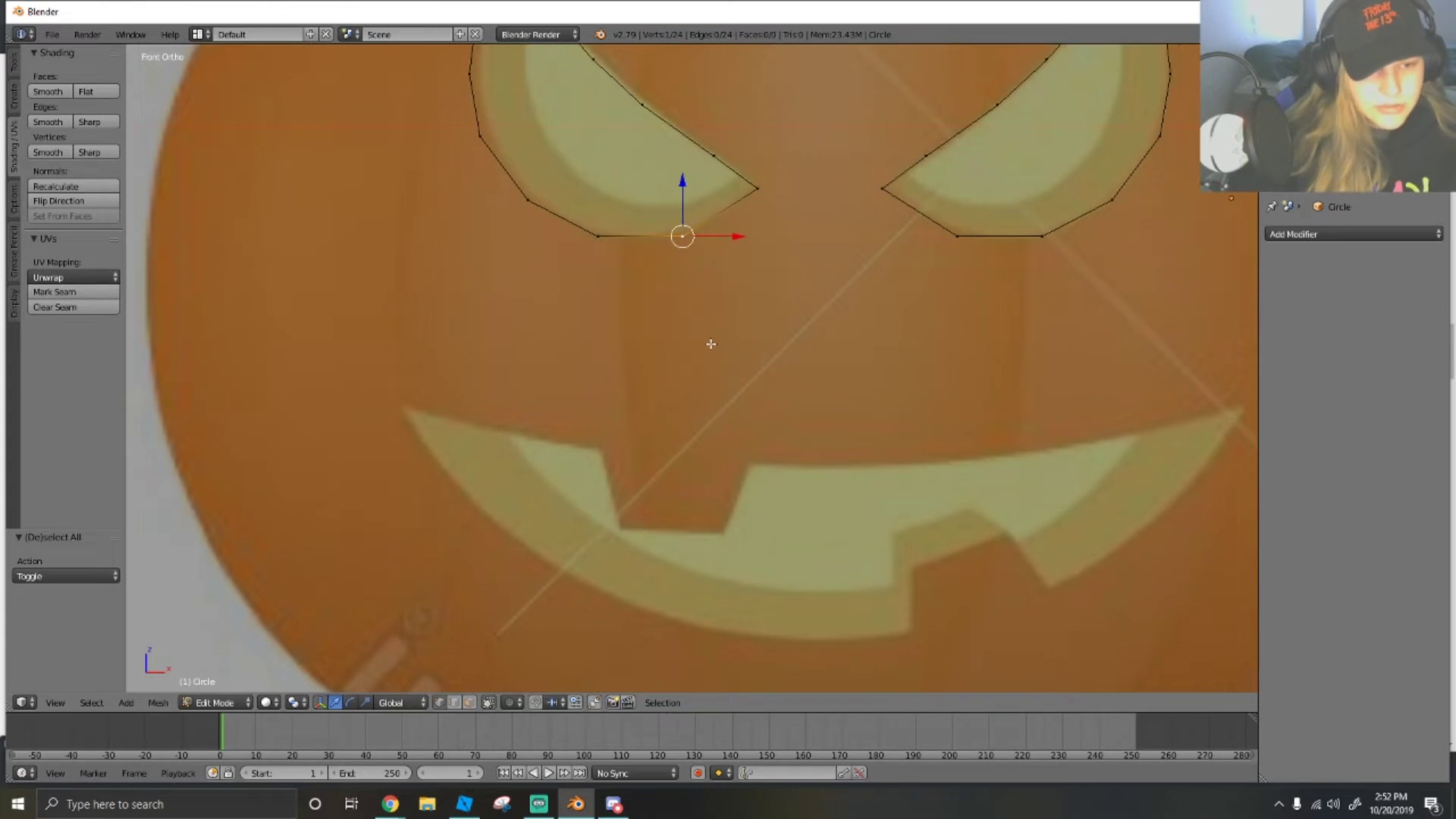
{"action": "key", "text": "KP_5"}
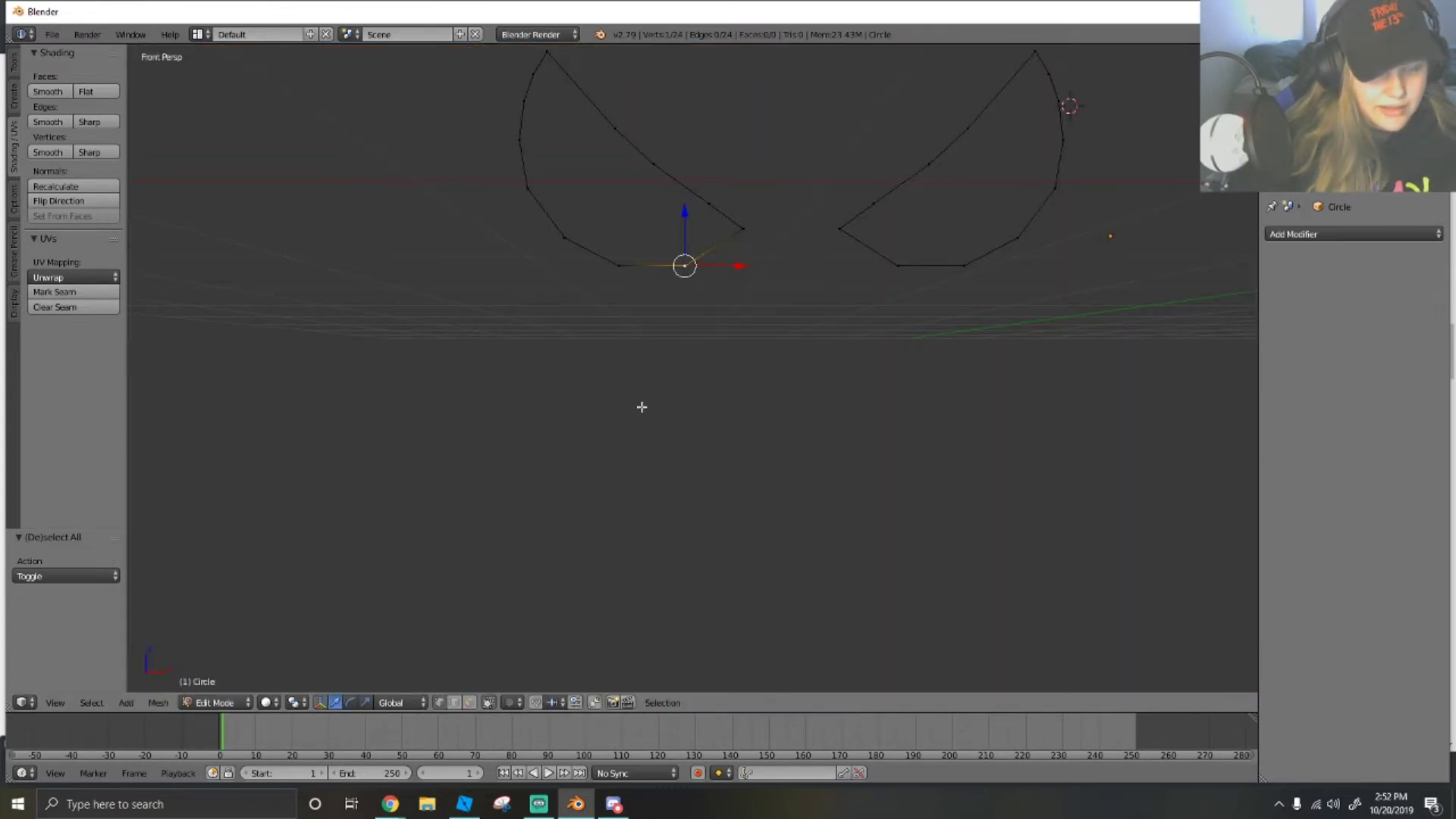
{"action": "left_click", "coordinate": [55, 702]}
{"action": "left_click", "coordinate": [126, 604]}
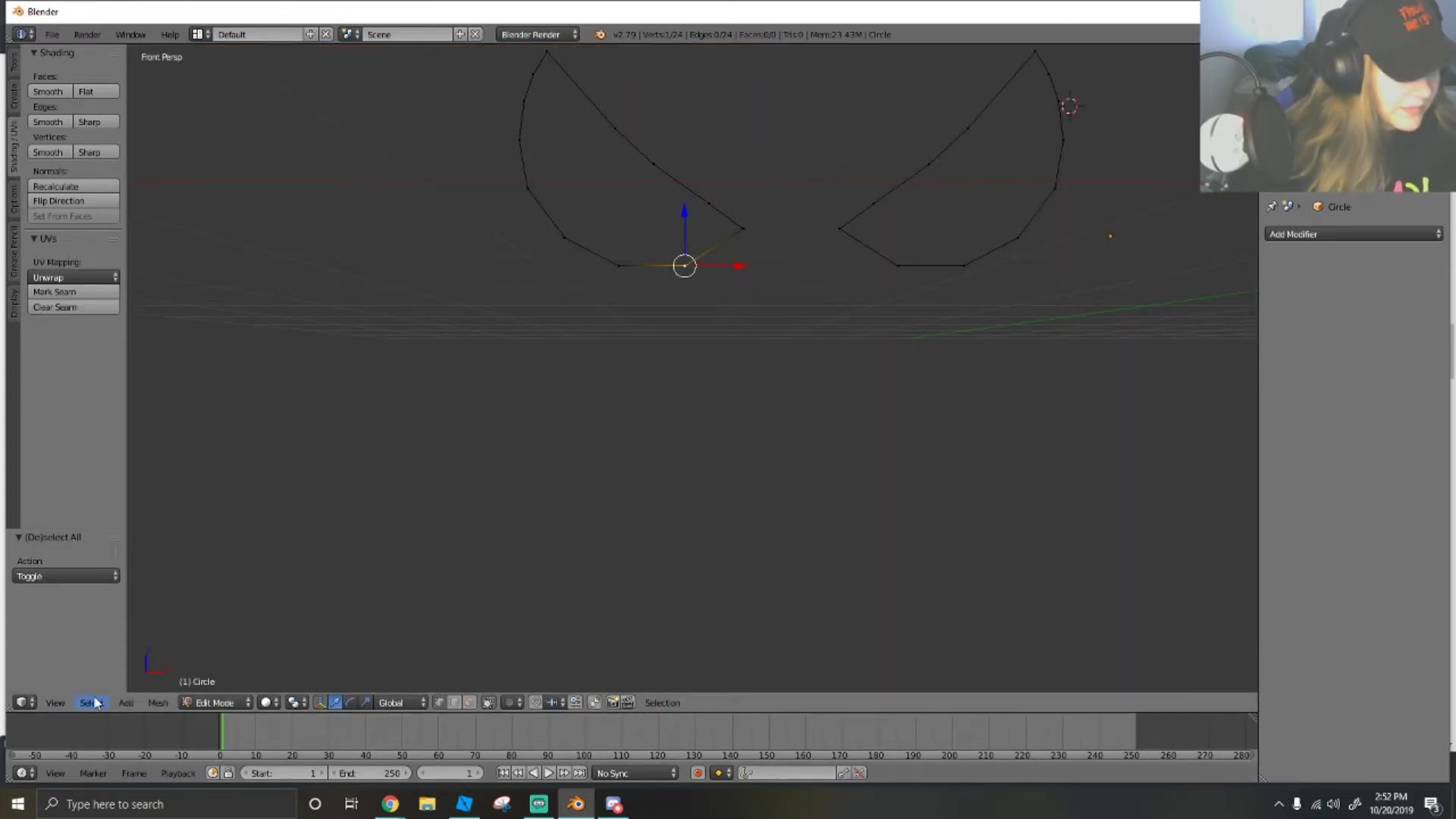
{"action": "left_click", "coordinate": [54, 702]}
{"action": "left_click", "coordinate": [121, 514]}
Duplicate the selected eye vertex and place the copy on the mouth's upper edge, at the right side of the upper tooth.
{"action": "middle_click_drag", "start_coordinate": [588, 346], "coordinate": [599, 410], "text": "shift"}
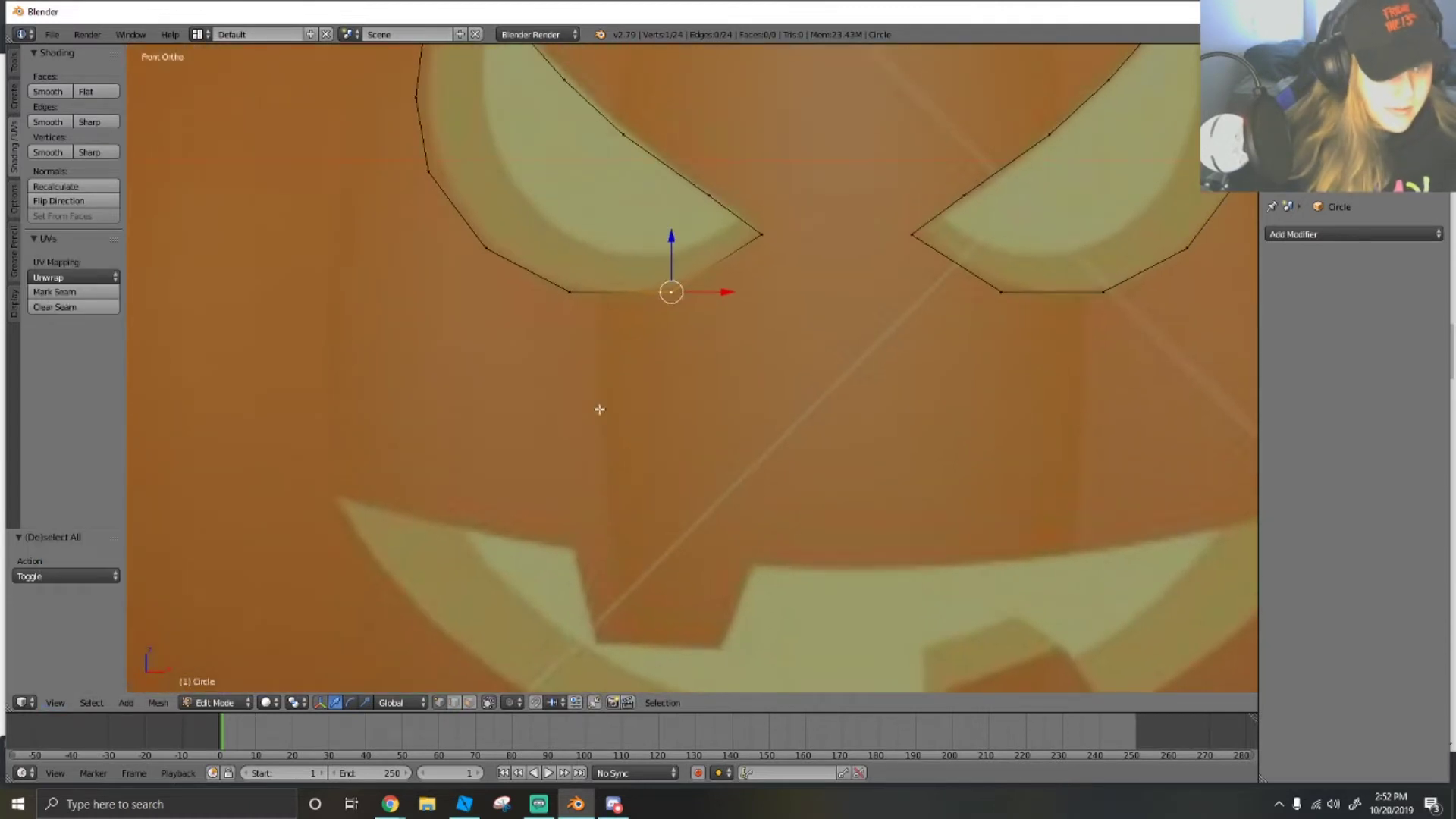
{"action": "key", "text": "shift+d"}
{"action": "left_click", "coordinate": [760, 354]}
{"action": "left_click_drag", "start_coordinate": [672, 247], "coordinate": [706, 501]}
{"action": "key", "text": "g"}
{"action": "key", "text": "x"}
{"action": "left_click_drag", "start_coordinate": [813, 559], "coordinate": [784, 566]}
Extrude vertices along the mouth's upper edge from the upper tooth to the mouth's right corner.
{"action": "key", "text": "e"}
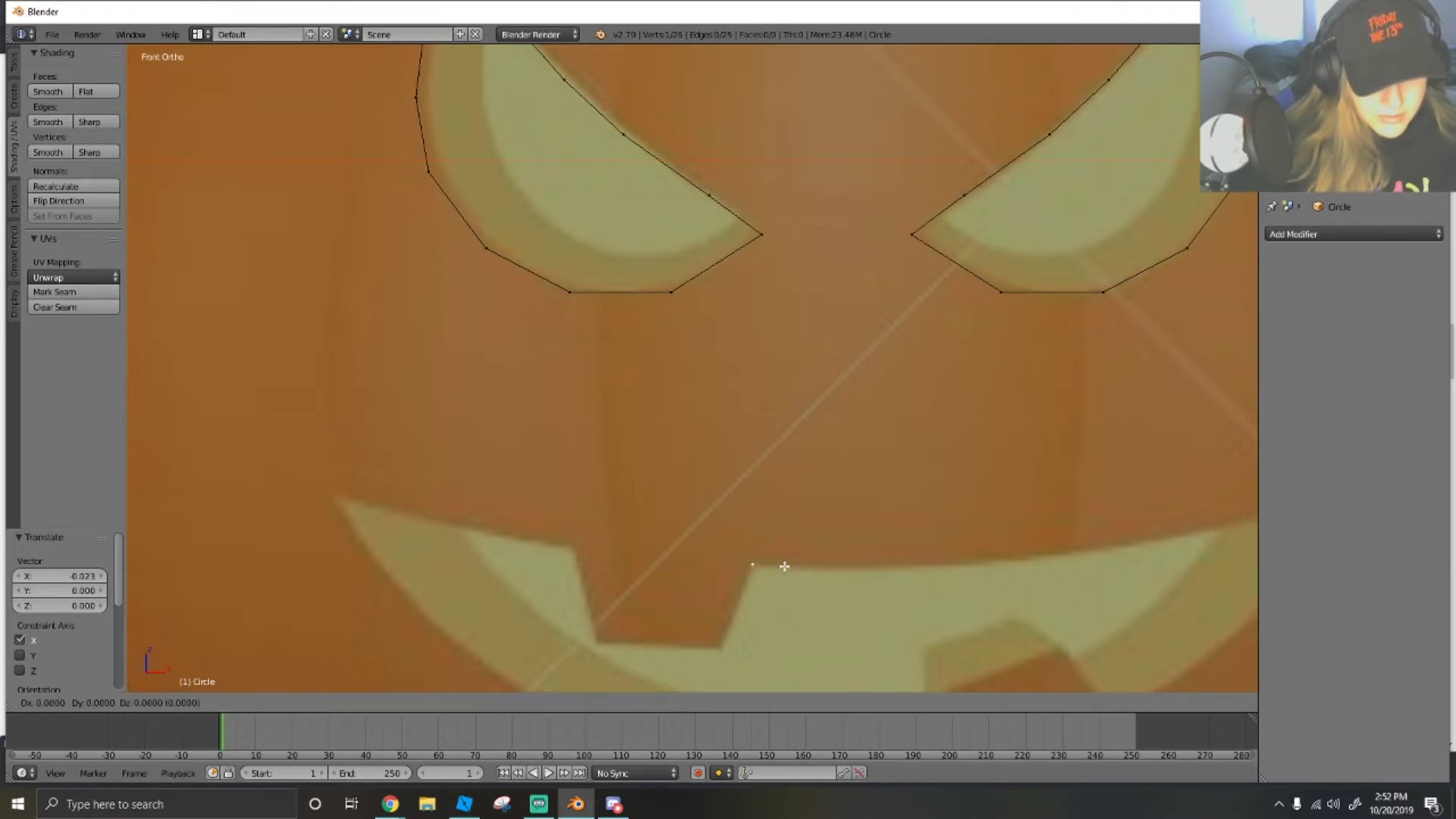
{"action": "key", "text": "x"}
{"action": "left_click_drag", "start_coordinate": [984, 574], "coordinate": [1115, 525]}
{"action": "key", "text": "e"}
{"action": "left_click", "coordinate": [965, 574]}
{"action": "middle_click_drag", "start_coordinate": [1122, 525], "coordinate": [701, 511], "text": "shift"}
{"action": "key", "text": "e"}
{"action": "left_click_drag", "start_coordinate": [732, 533], "coordinate": [1004, 530]}
{"action": "left_click_drag", "start_coordinate": [920, 479], "coordinate": [920, 434]}
Extrude vertices from the mouth's right corner down its lower edge to the point beside the lower tooth.
{"action": "key", "text": "e"}
{"action": "middle_click_drag", "start_coordinate": [934, 557], "coordinate": [1005, 391], "text": "shift"}
{"action": "left_click_drag", "start_coordinate": [949, 330], "coordinate": [949, 456]}
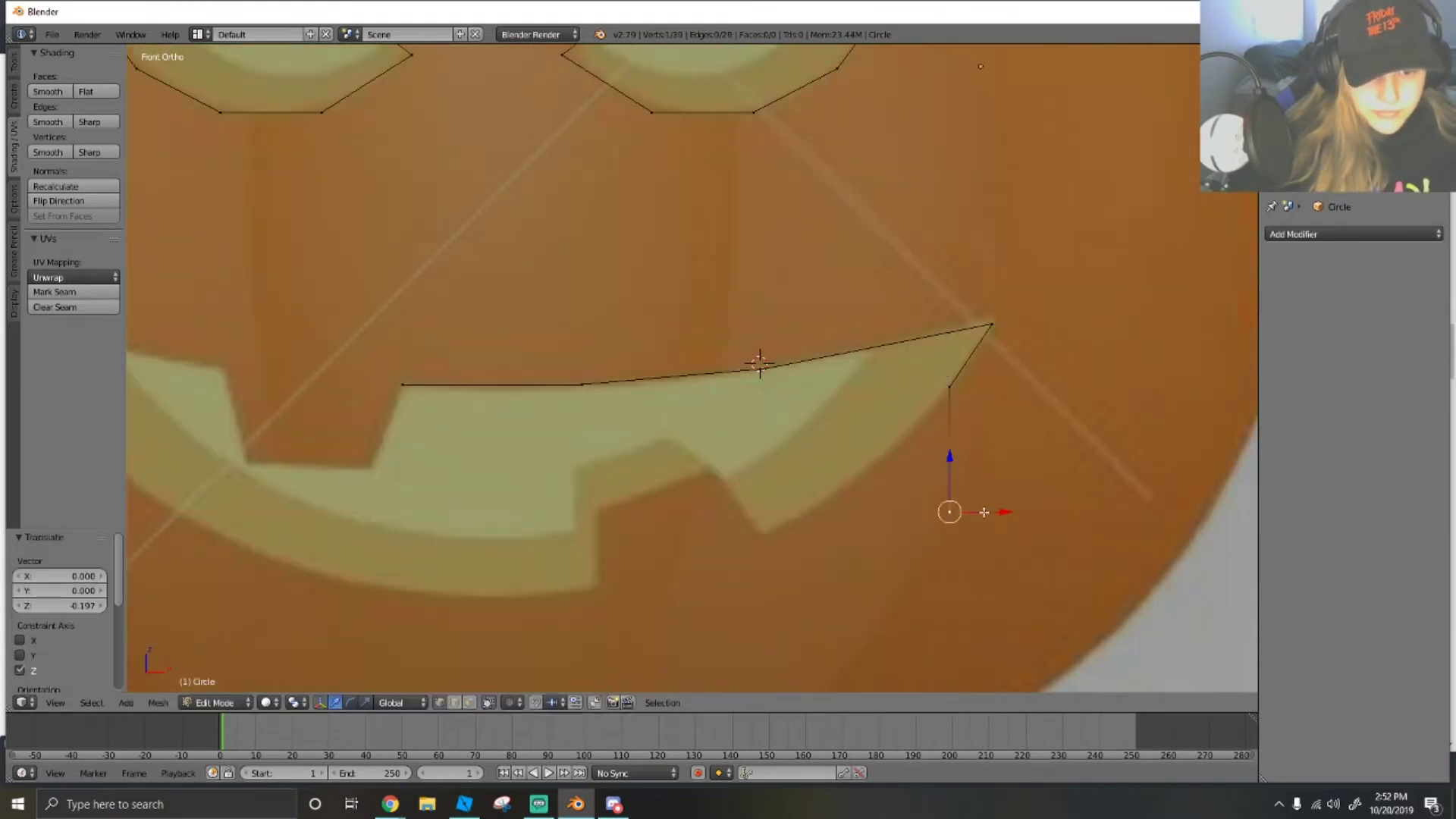
{"action": "left_click_drag", "start_coordinate": [1008, 512], "coordinate": [865, 512]}
{"action": "key", "text": "e"}
Extrude and position vertices to trace the outline around the mouth's lower tooth.
{"action": "left_click_drag", "start_coordinate": [756, 478], "coordinate": [755, 397]}
{"action": "left_click_drag", "start_coordinate": [812, 453], "coordinate": [761, 452]}
{"action": "key", "text": "e"}
{"action": "left_click_drag", "start_coordinate": [761, 453], "coordinate": [637, 481]}
{"action": "left_click", "coordinate": [731, 448]}
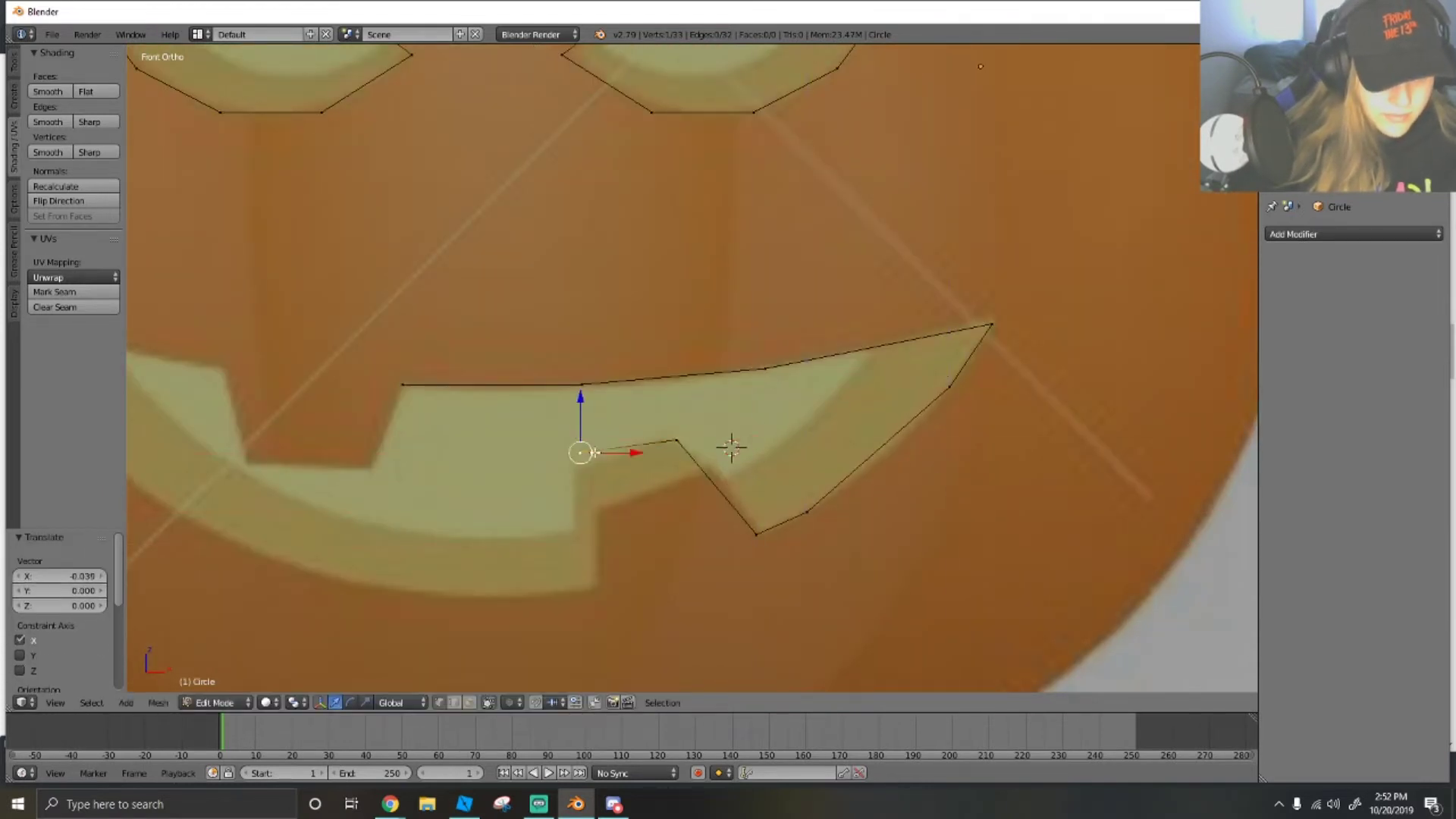
{"action": "key", "text": "e"}
{"action": "left_click_drag", "start_coordinate": [580, 411], "coordinate": [580, 500]}
Extrude vertices along the mouth's bottom edge from the lower tooth up to the mouth's left corner.
{"action": "key", "text": "e"}
{"action": "left_click_drag", "start_coordinate": [622, 589], "coordinate": [454, 580]}
{"action": "key", "text": "e"}
{"action": "left_click", "coordinate": [453, 580]}
{"action": "middle_click_drag", "start_coordinate": [452, 580], "coordinate": [828, 568], "text": "shift"}
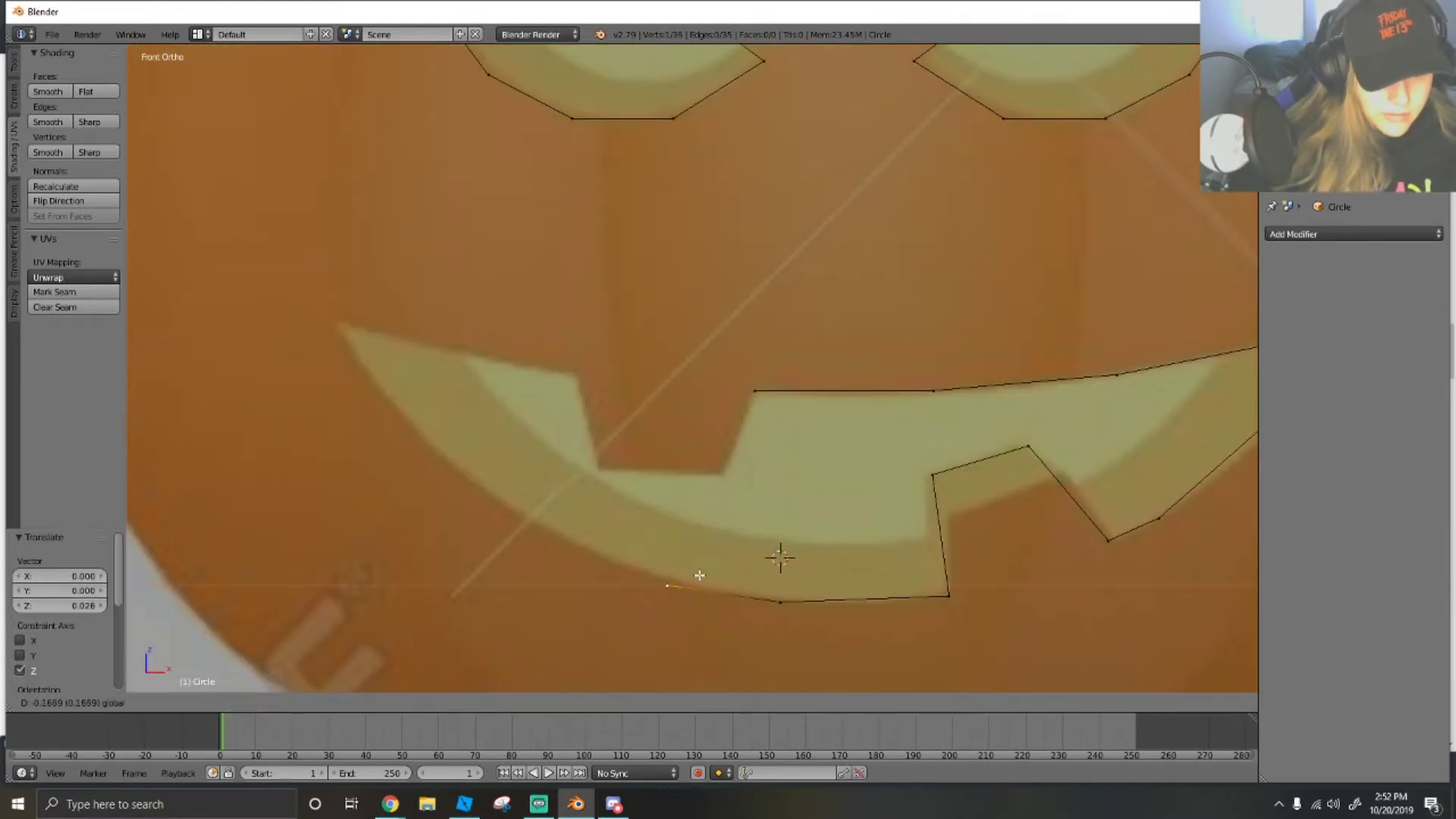
{"action": "key", "text": "e"}
{"action": "left_click", "coordinate": [661, 546]}
{"action": "left_click_drag", "start_coordinate": [667, 540], "coordinate": [667, 479]}
{"action": "left_click_drag", "start_coordinate": [708, 526], "coordinate": [581, 524]}
{"action": "key", "text": "e"}
{"action": "left_click_drag", "start_coordinate": [541, 473], "coordinate": [572, 344]}
{"action": "left_click_drag", "start_coordinate": [582, 424], "coordinate": [414, 420]}
{"action": "key", "text": "e"}
Extrude vertices from the mouth's left corner along the upper edge and around the bottom of the upper tooth.
{"action": "key", "text": "e"}
{"action": "left_click", "coordinate": [480, 361]}
{"action": "key", "text": "e"}
{"action": "key", "text": "e"}
{"action": "left_click_drag", "start_coordinate": [570, 334], "coordinate": [570, 420]}
{"action": "left_click_drag", "start_coordinate": [595, 459], "coordinate": [623, 459]}
{"action": "left_click_drag", "start_coordinate": [598, 429], "coordinate": [598, 439]}
{"action": "key", "text": "e"}
{"action": "left_click", "coordinate": [630, 470]}
{"action": "left_click_drag", "start_coordinate": [631, 470], "coordinate": [752, 481]}
{"action": "left_click_drag", "start_coordinate": [720, 447], "coordinate": [721, 454]}
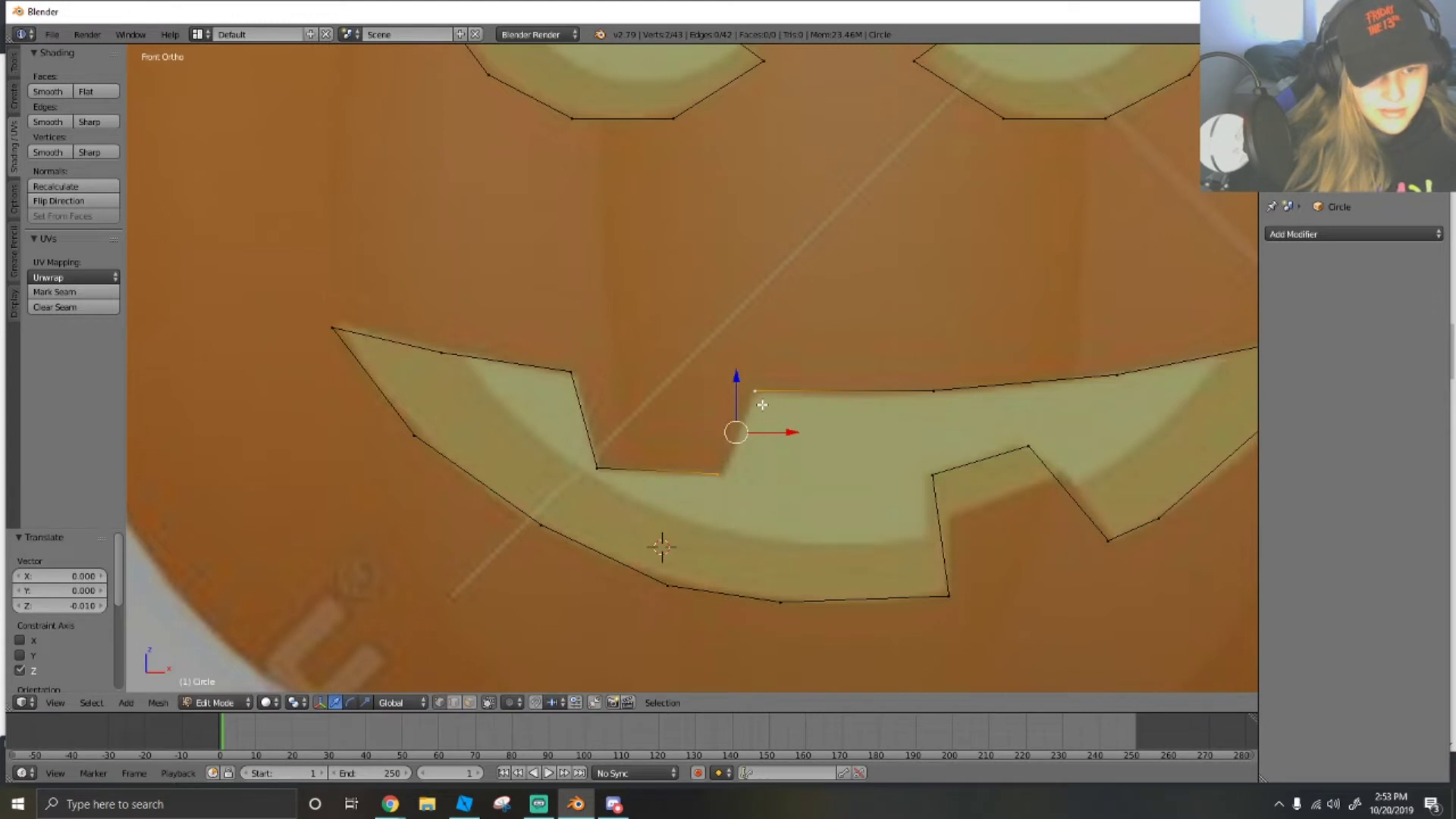
Close the mouth outline with an edge between its last and first vertices and deselect everything.
{"action": "key", "text": "e"}
{"action": "left_click", "coordinate": [805, 493]}
{"action": "key", "text": "ctrl+z"}
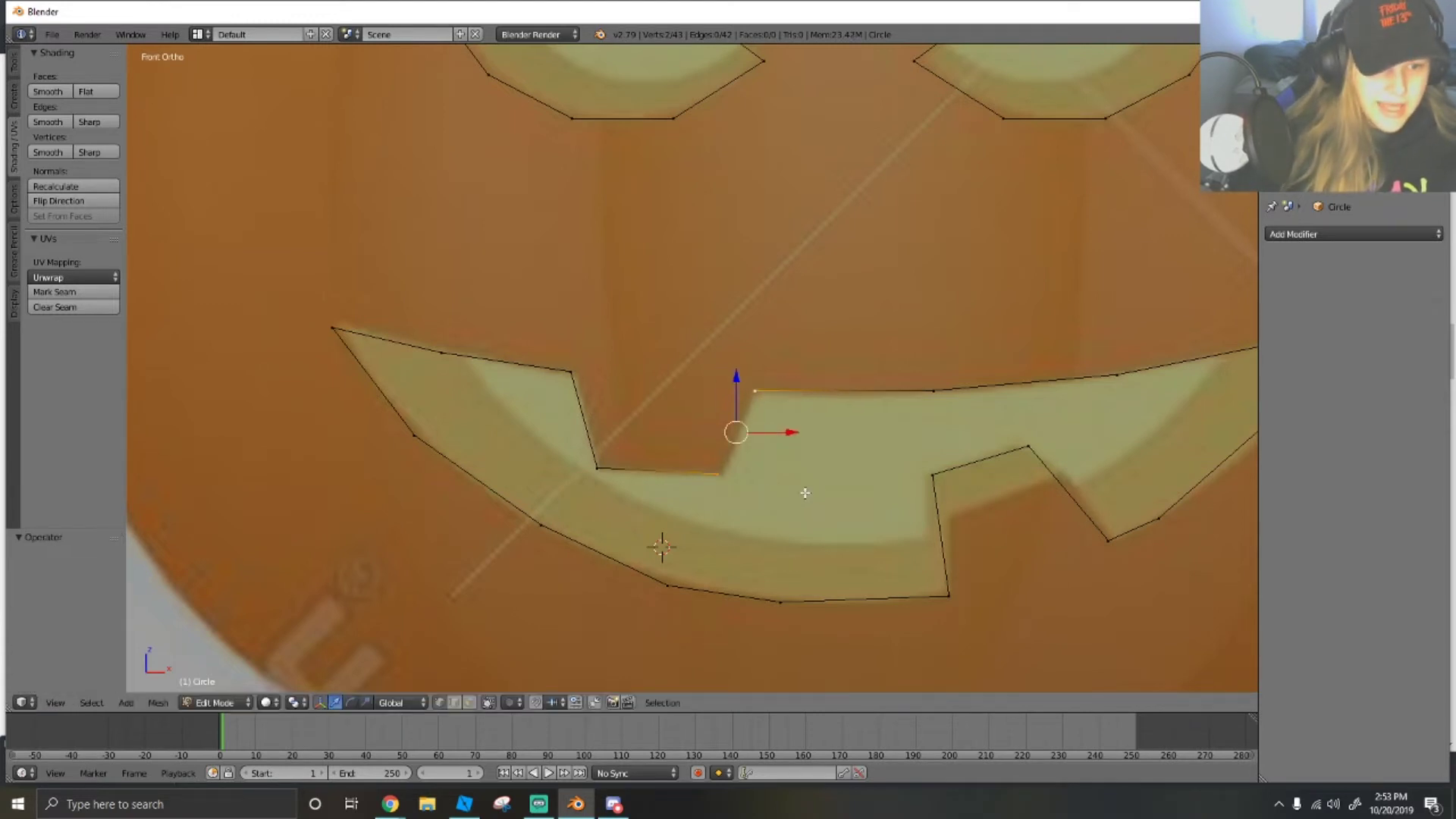
{"action": "scroll", "coordinate": [809, 493], "scroll_direction": "down", "scroll_amount": 7}
{"action": "key", "text": "a"}
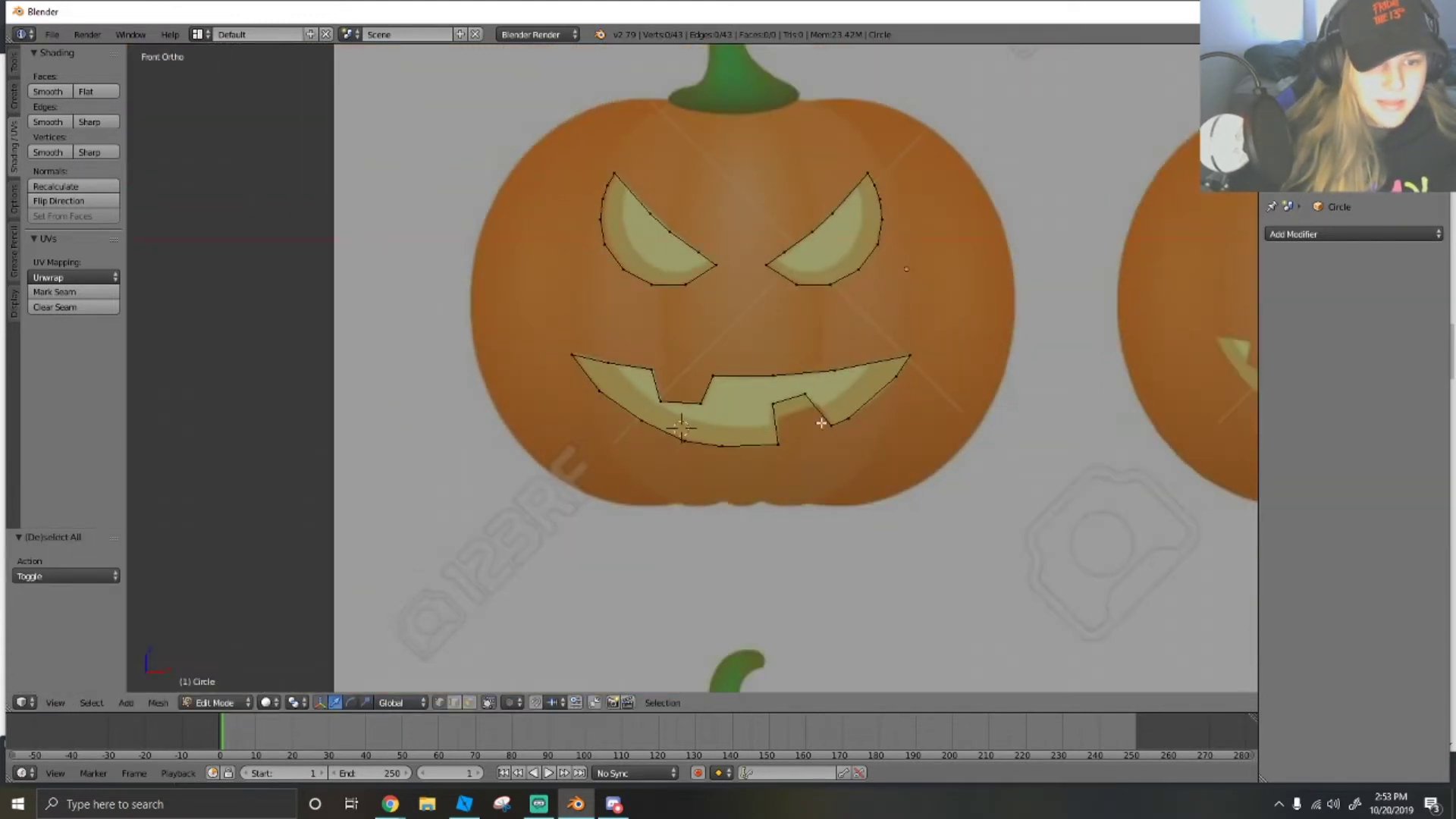
Leave the front view to look at the pumpkin and face outlines from an angle, and switch to perspective projection.
{"action": "scroll", "coordinate": [756, 462], "scroll_direction": "up", "scroll_amount": 1}
{"action": "scroll", "coordinate": [756, 462], "scroll_direction": "down", "scroll_amount": 5}
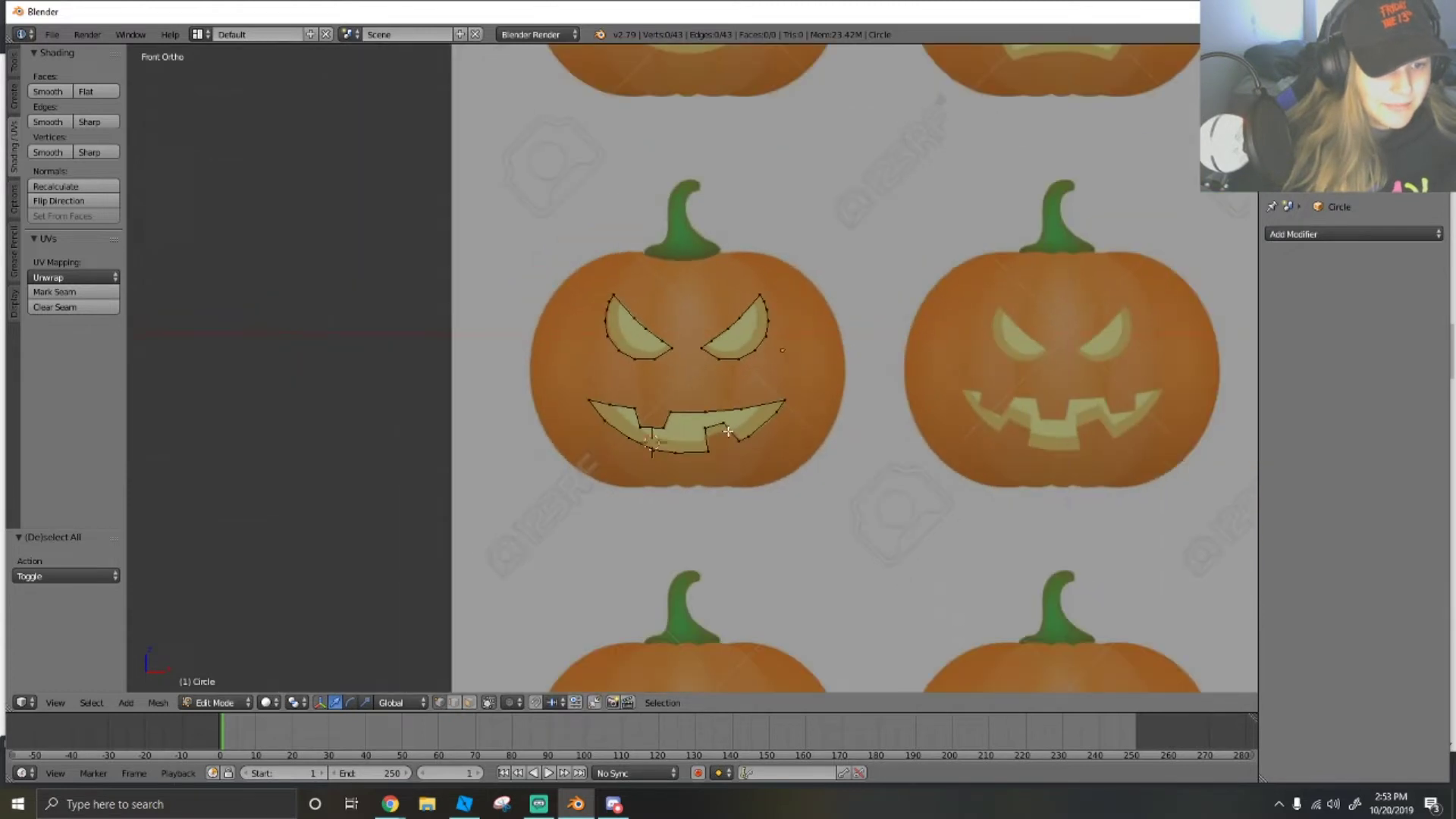
{"action": "scroll", "coordinate": [770, 474], "scroll_direction": "up", "scroll_amount": 1}
{"action": "scroll", "coordinate": [769, 478], "scroll_direction": "down", "scroll_amount": 1}
{"action": "middle_click_drag", "start_coordinate": [769, 478], "coordinate": [799, 416]}
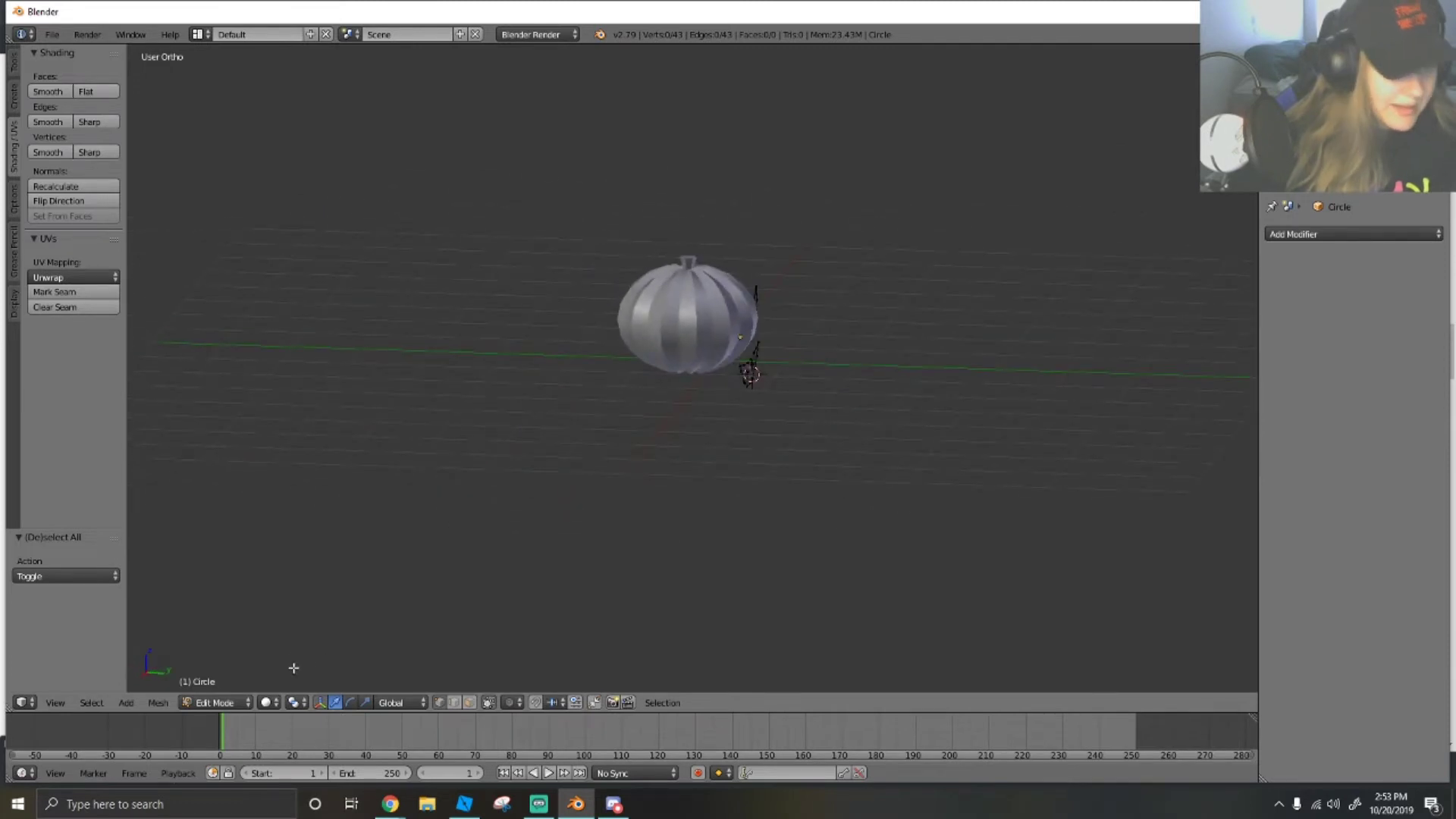
{"action": "left_click", "coordinate": [56, 702]}
{"action": "left_click", "coordinate": [146, 516]}
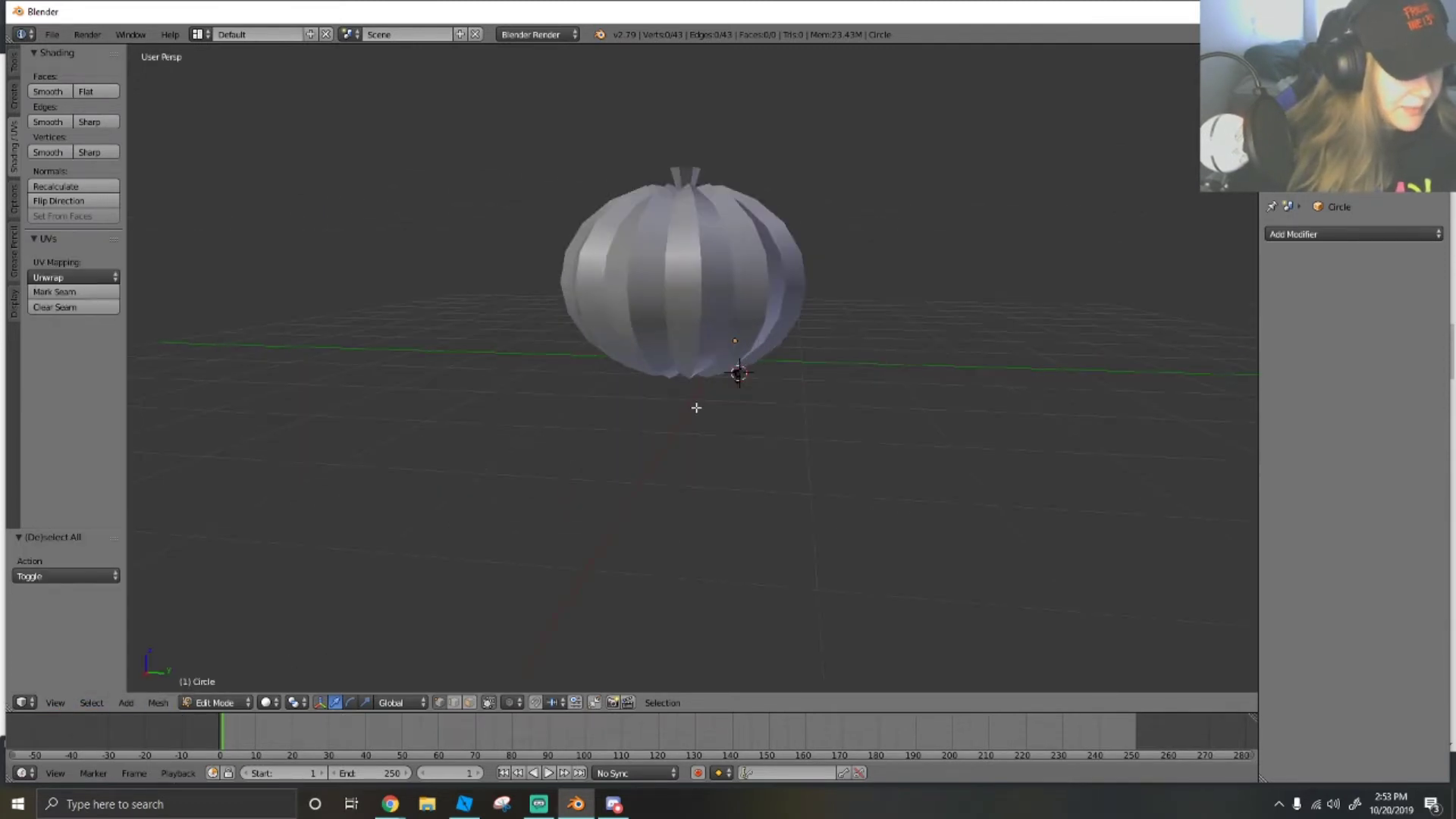
Select all the face outlines and move them clear of the pumpkin, including 3.732 units along X.
{"action": "middle_click_drag", "start_coordinate": [692, 406], "coordinate": [724, 423]}
{"action": "key", "text": "a"}
{"action": "left_click_drag", "start_coordinate": [866, 363], "coordinate": [1028, 489]}
{"action": "left_click_drag", "start_coordinate": [973, 449], "coordinate": [683, 498]}
Rotate the selected face outlines 90° about the global Z axis.
{"action": "middle_click_drag", "start_coordinate": [682, 498], "coordinate": [500, 462]}
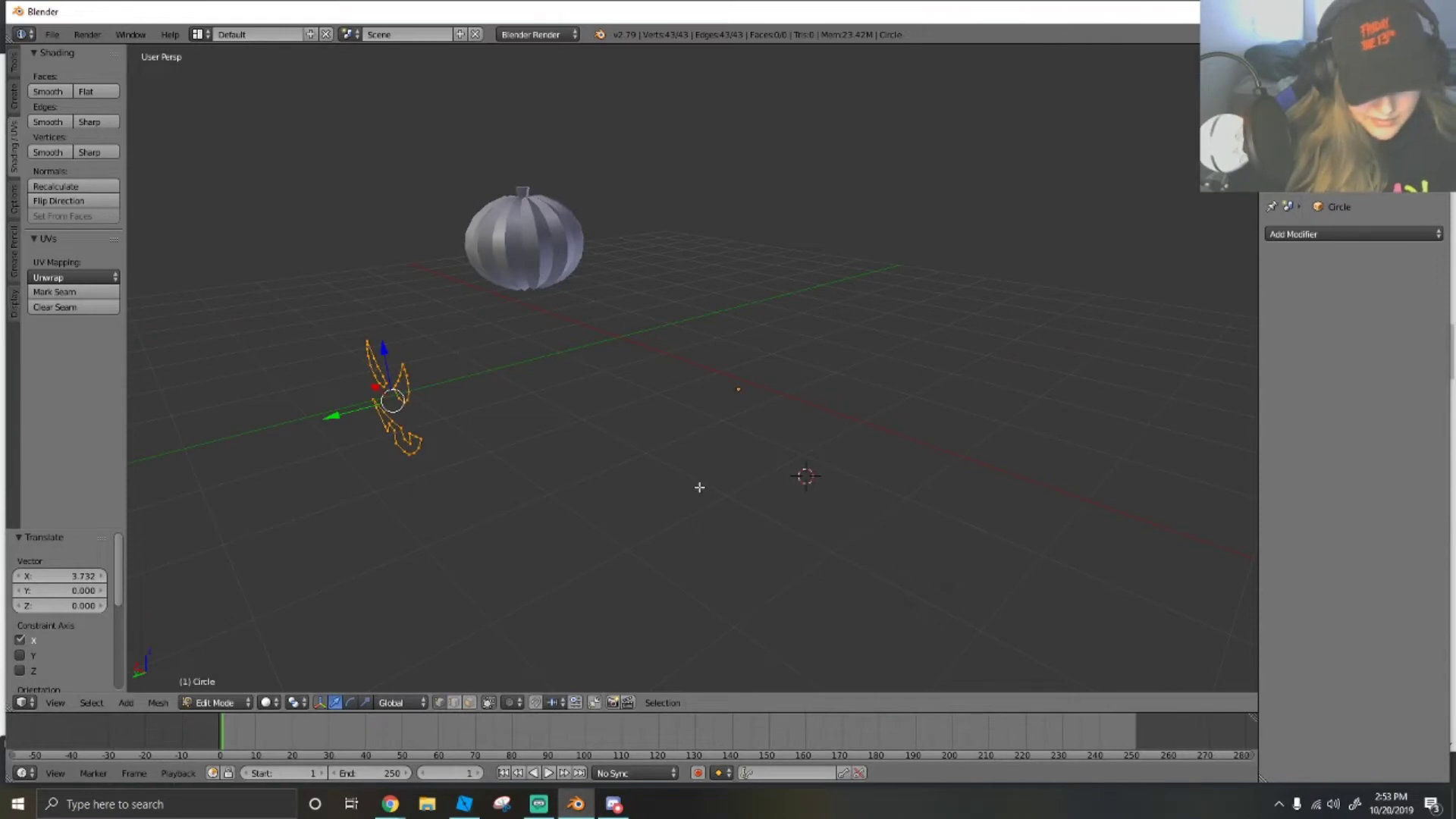
{"action": "key", "text": "r"}
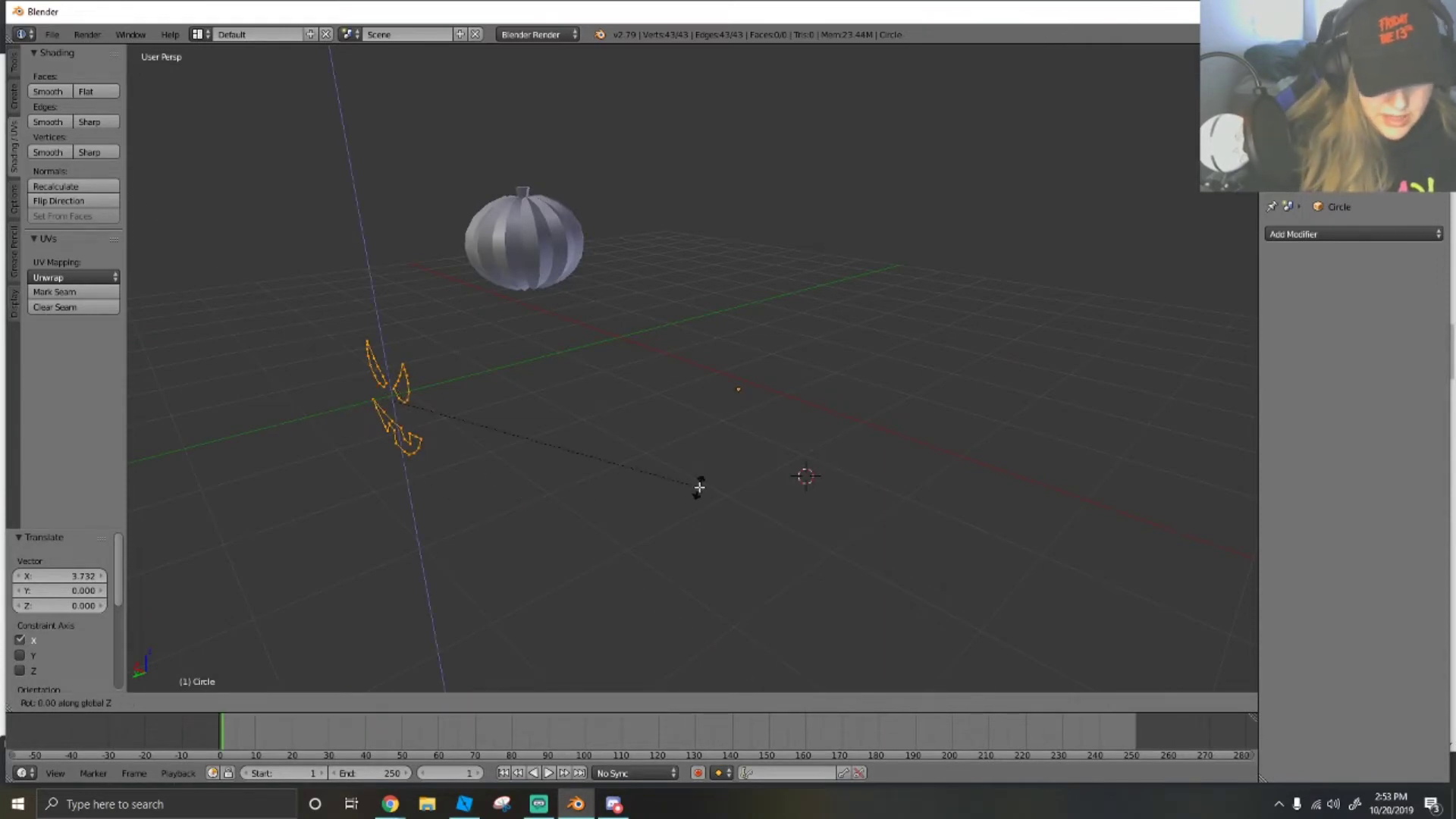
{"action": "key", "text": "0"}
{"action": "key", "text": "Return"}
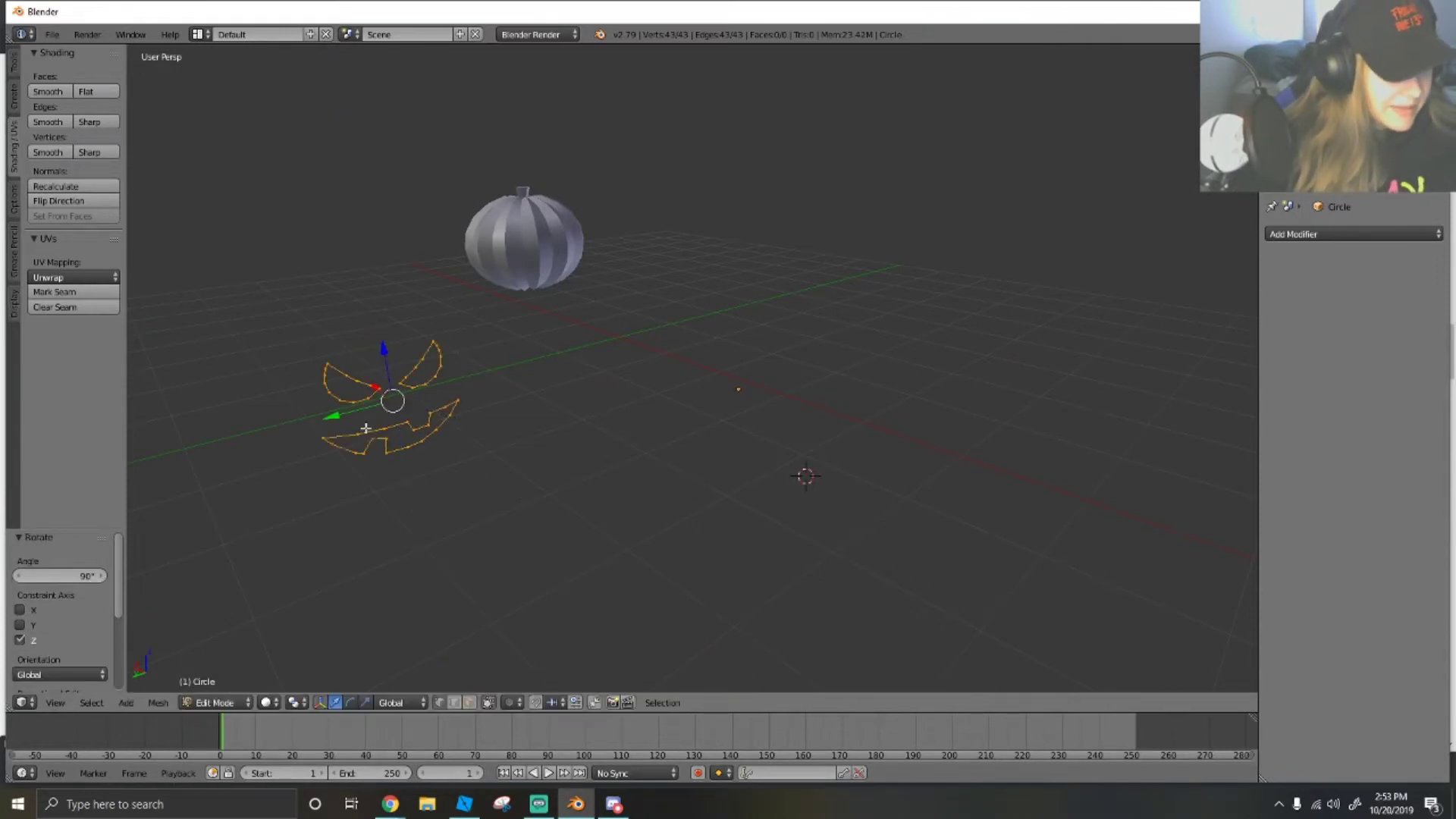
Move the face outlines along Y to the pumpkin and raise them 1.453 units along Z.
{"action": "left_click_drag", "start_coordinate": [334, 416], "coordinate": [538, 378]}
{"action": "left_click_drag", "start_coordinate": [578, 301], "coordinate": [577, 216]}
{"action": "key", "text": "shift+f"}
{"action": "key", "text": "w"}
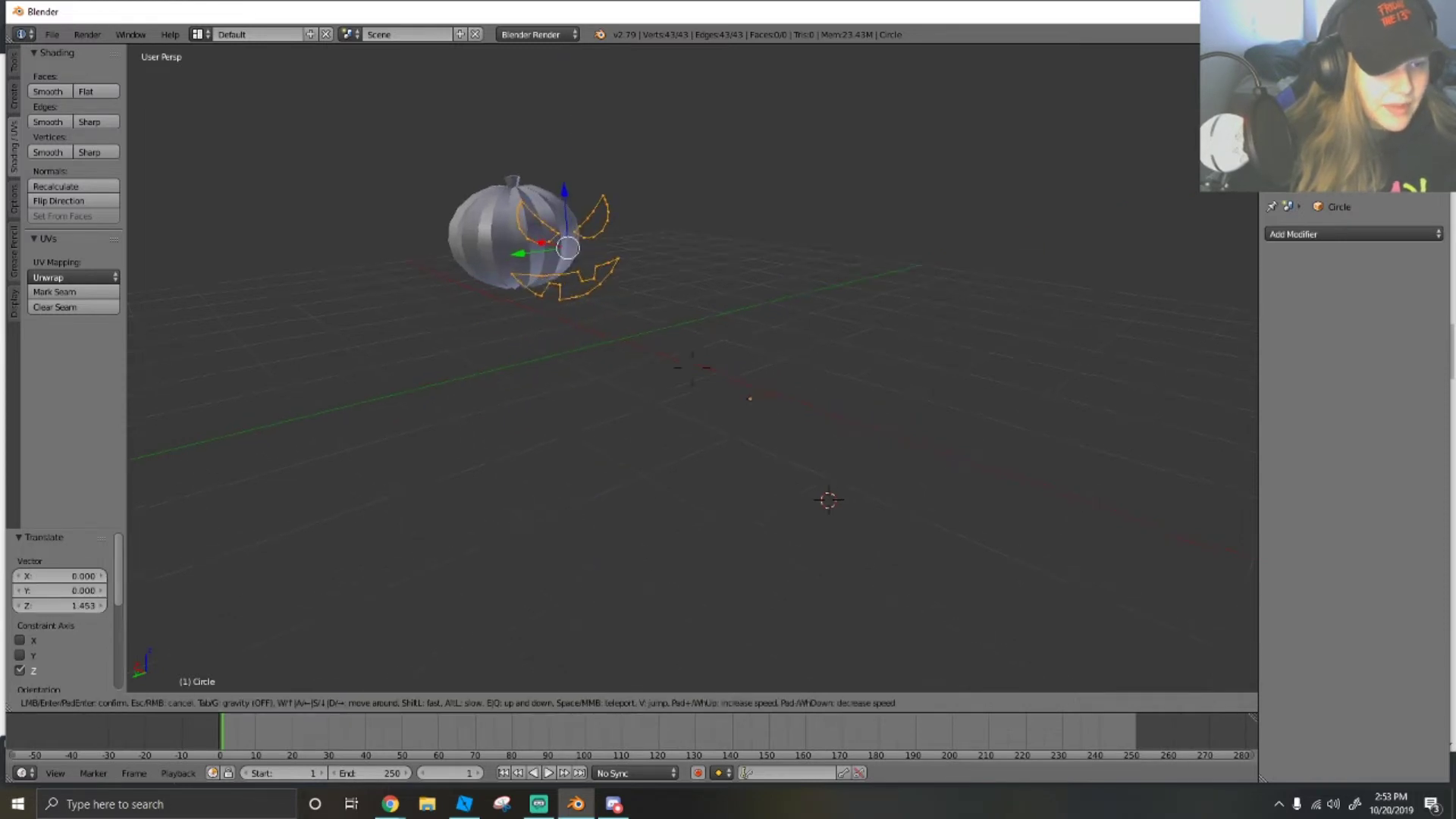
{"action": "key", "text": "d"}
{"action": "key", "text": "s"}
{"action": "left_click", "coordinate": [692, 368]}
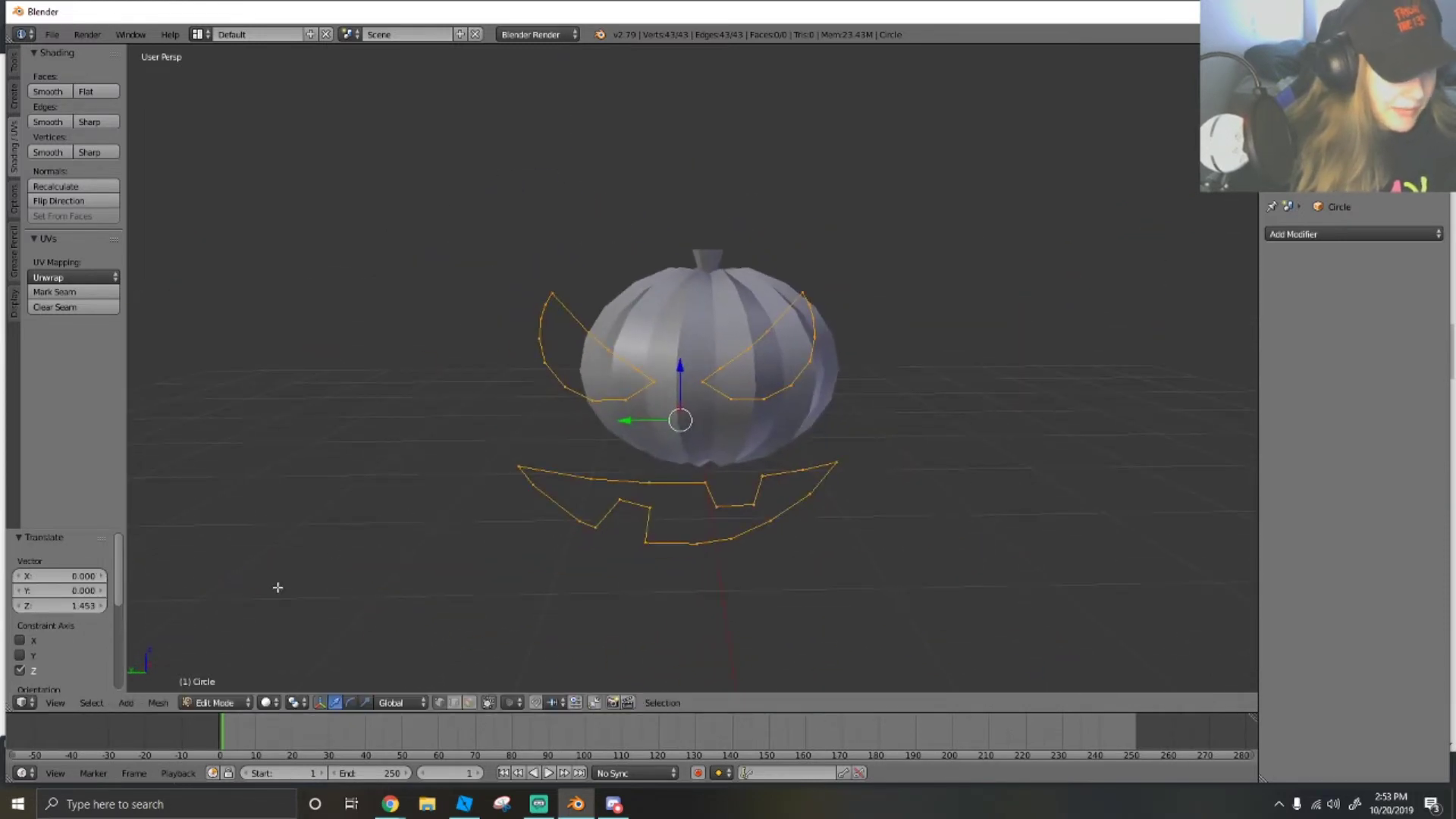
{"action": "left_click", "coordinate": [227, 702]}
{"action": "left_click", "coordinate": [208, 686]}
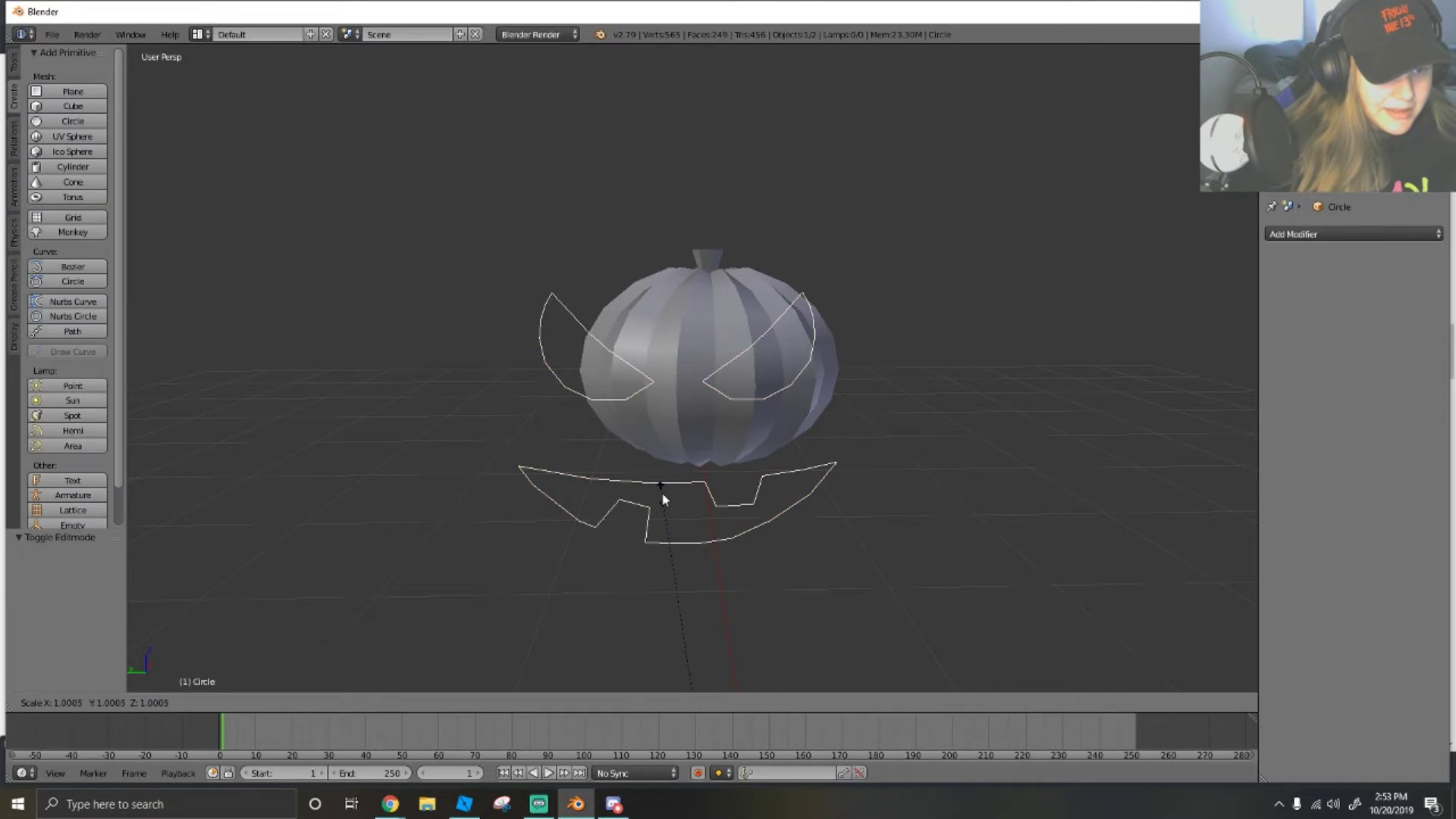
{"action": "left_click", "coordinate": [225, 702]}
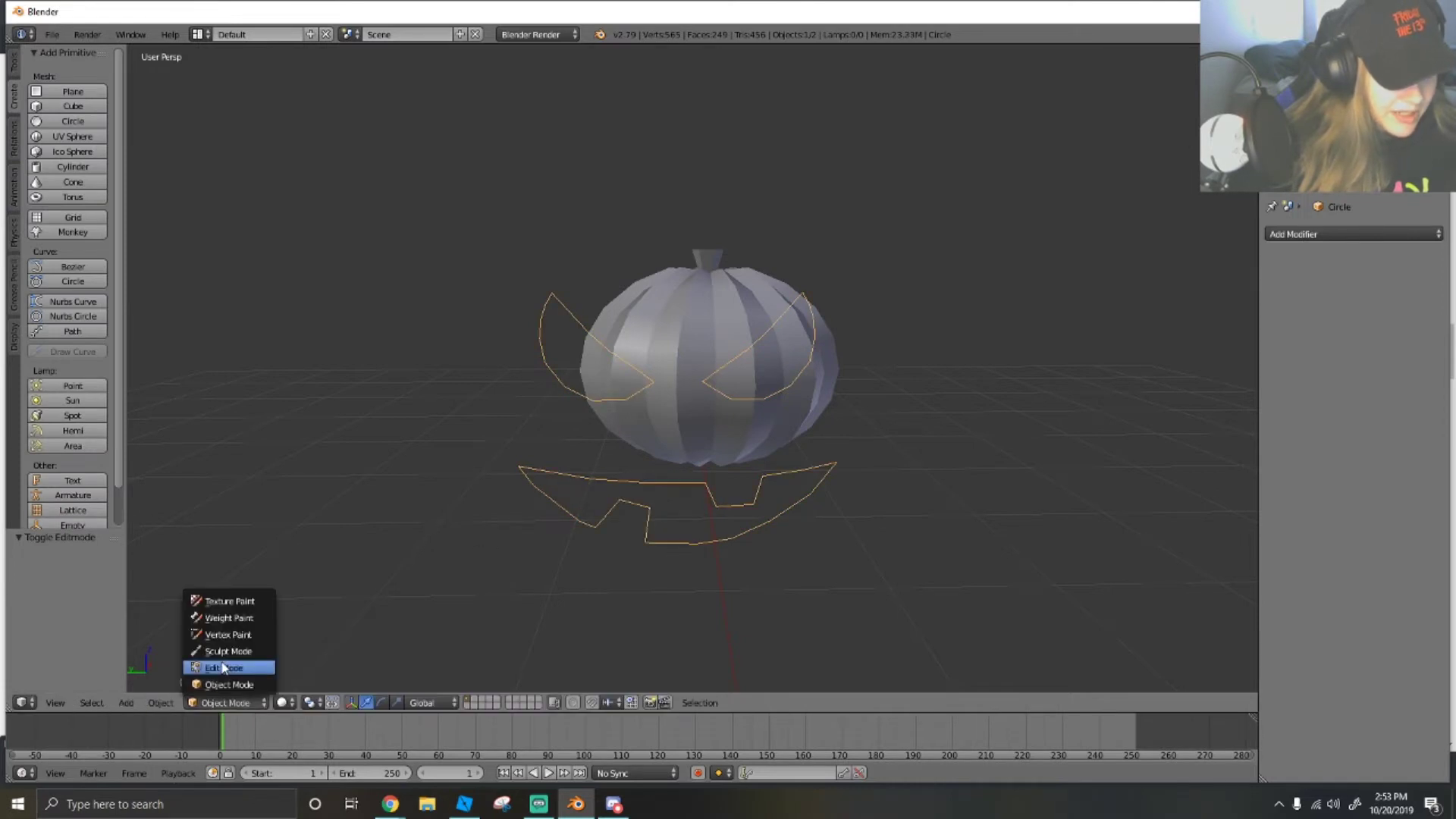
{"action": "left_click", "coordinate": [232, 670]}
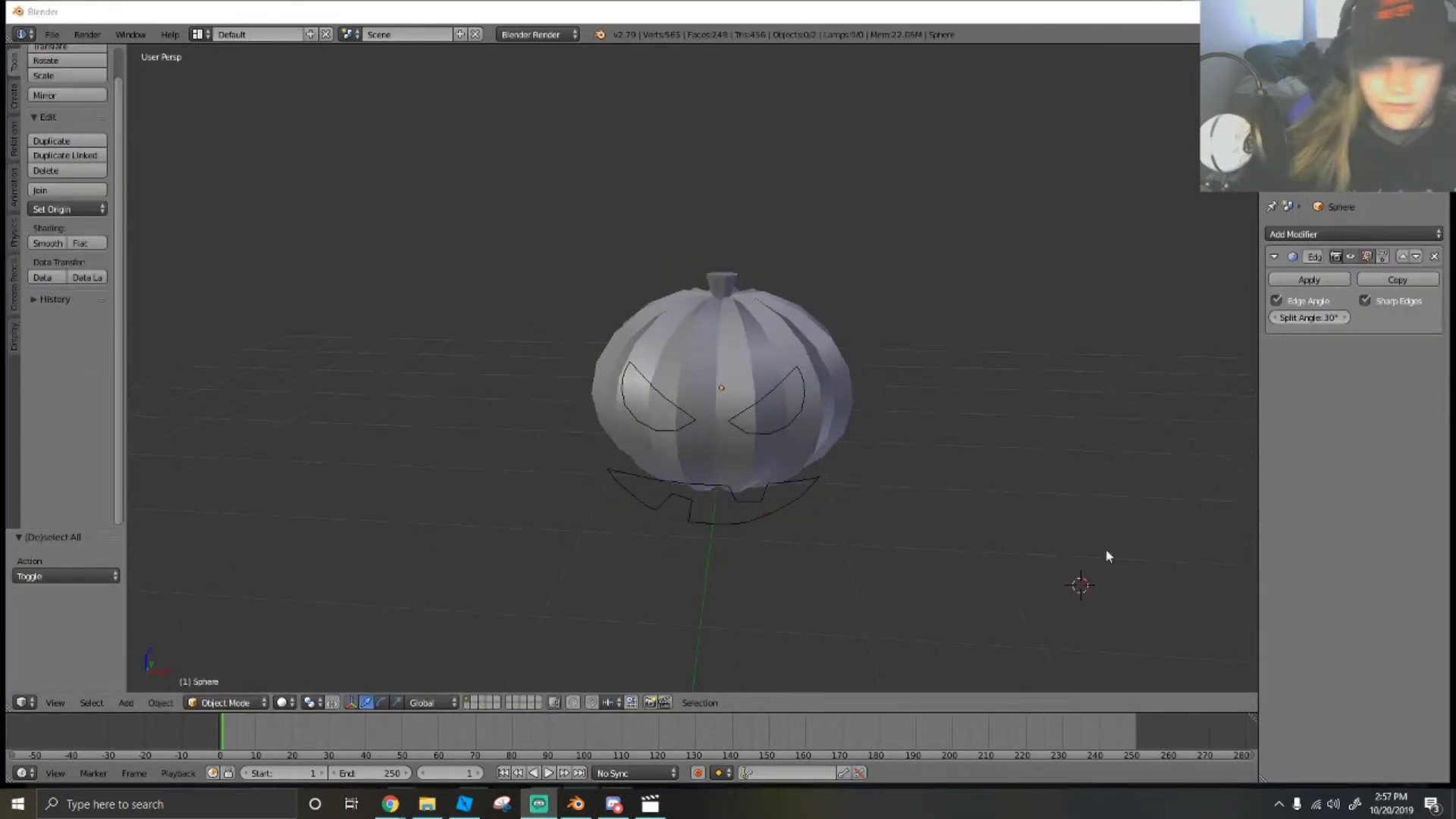
Select the face outlines and view them over the pumpkin in the orthographic front view.
{"action": "middle_click_drag", "start_coordinate": [913, 523], "coordinate": [768, 485]}
{"action": "right_click", "coordinate": [832, 464]}
{"action": "left_click", "coordinate": [52, 707]}
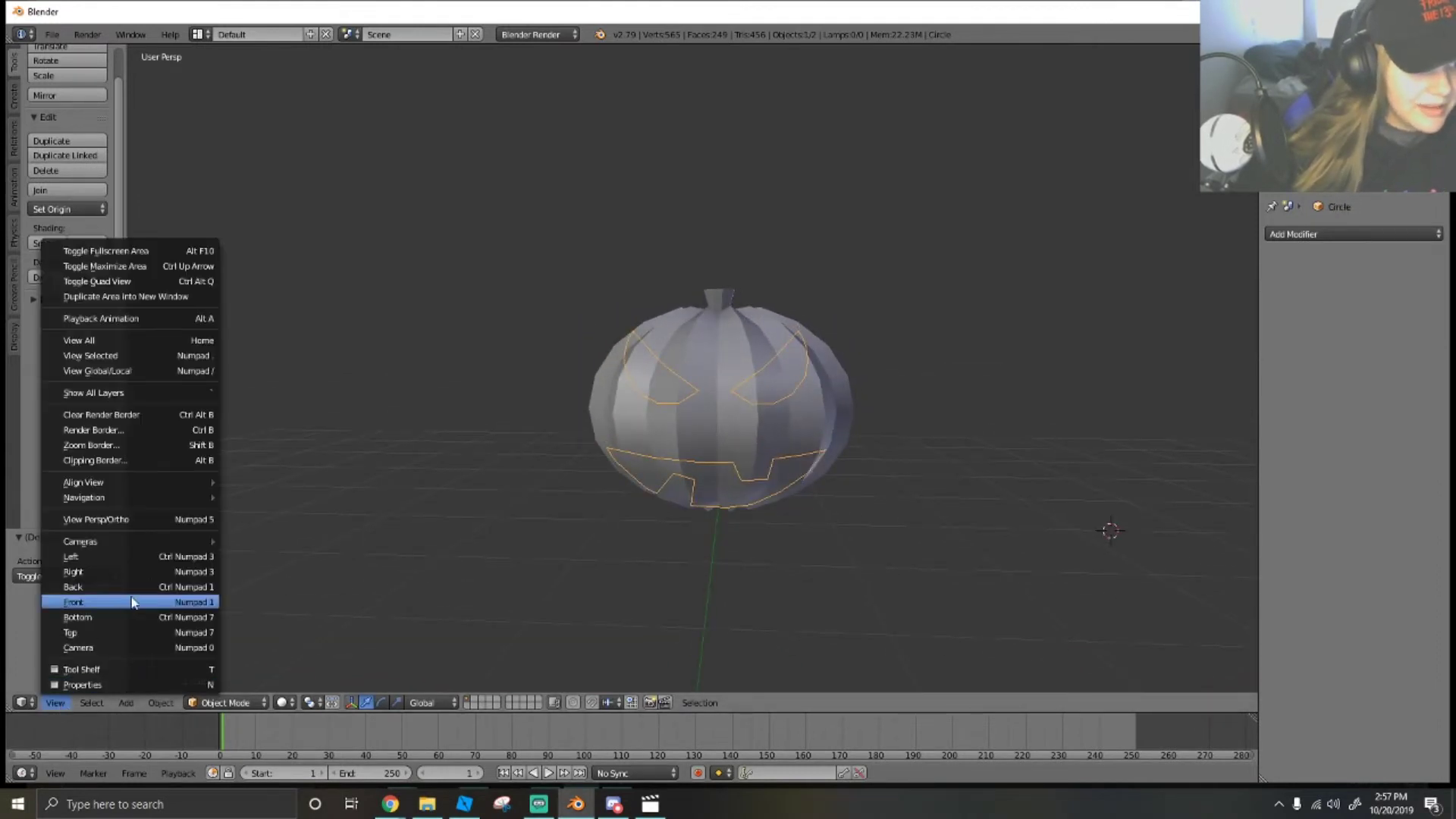
{"action": "left_click", "coordinate": [134, 520]}
{"action": "left_click", "coordinate": [52, 707]}
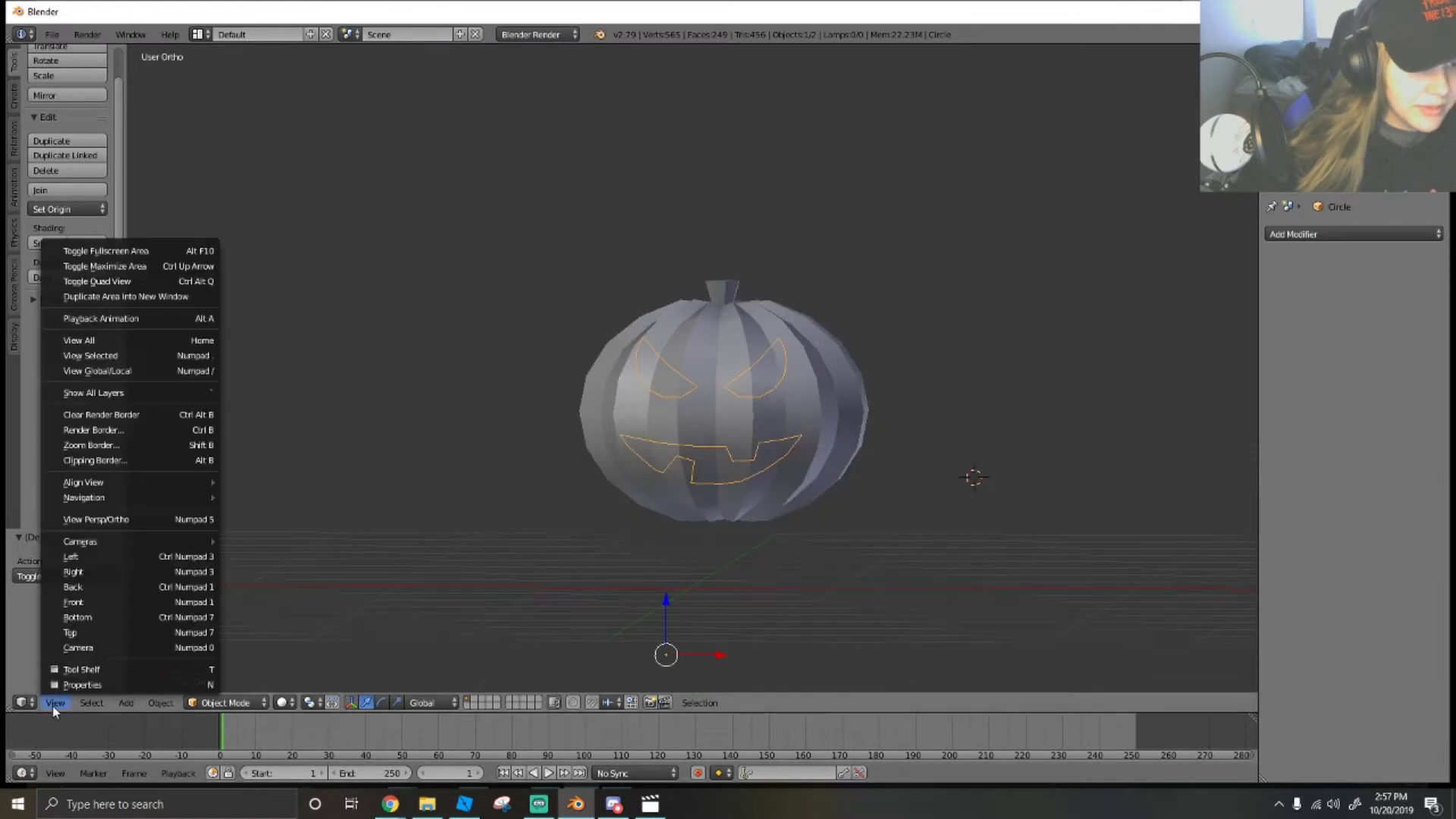
{"action": "left_click", "coordinate": [98, 604]}
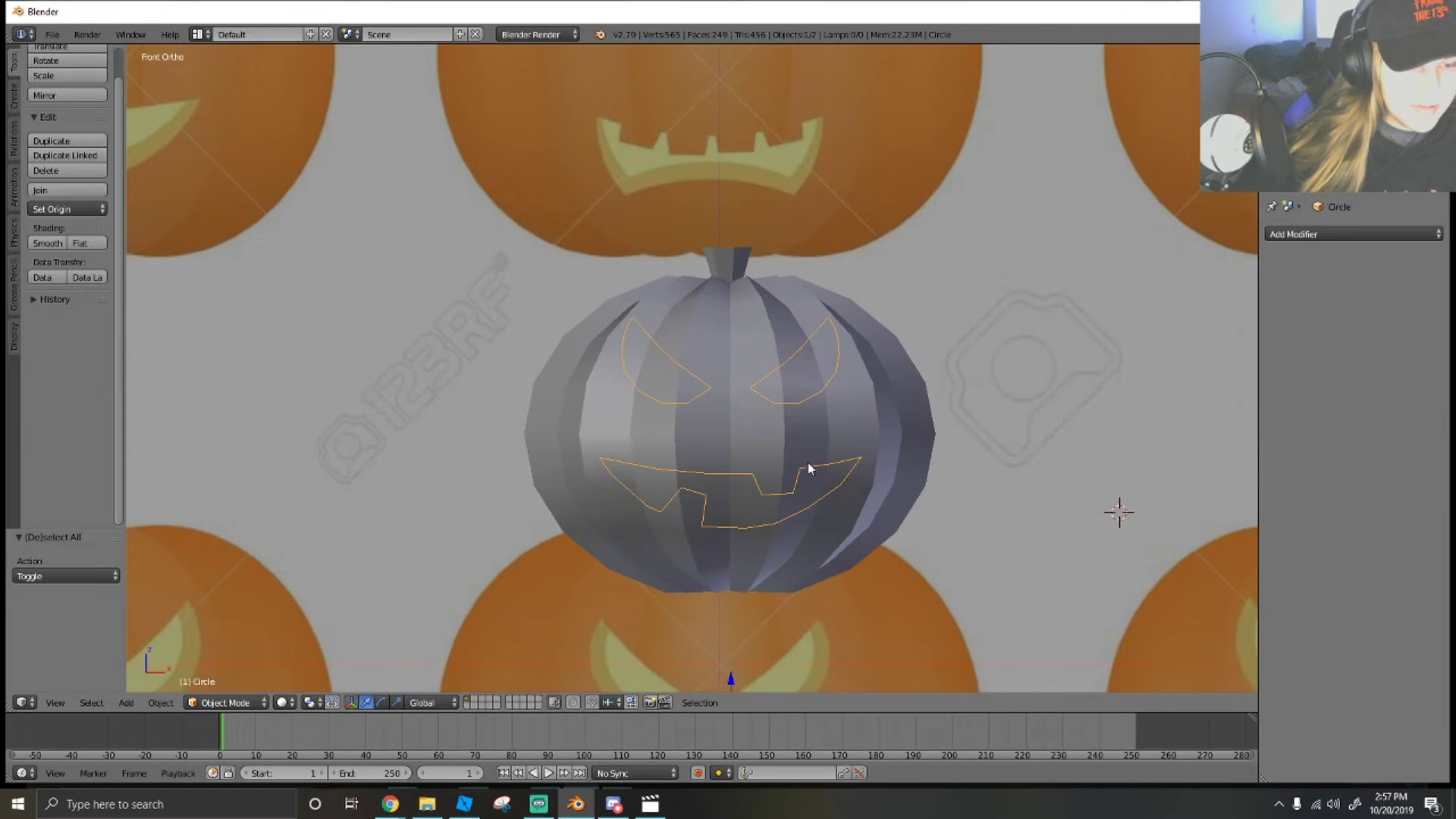
Add the pumpkin to the selection, select all its geometry in Edit Mode, and Knife Project the face outlines onto it.
{"action": "right_click", "coordinate": [862, 430]}
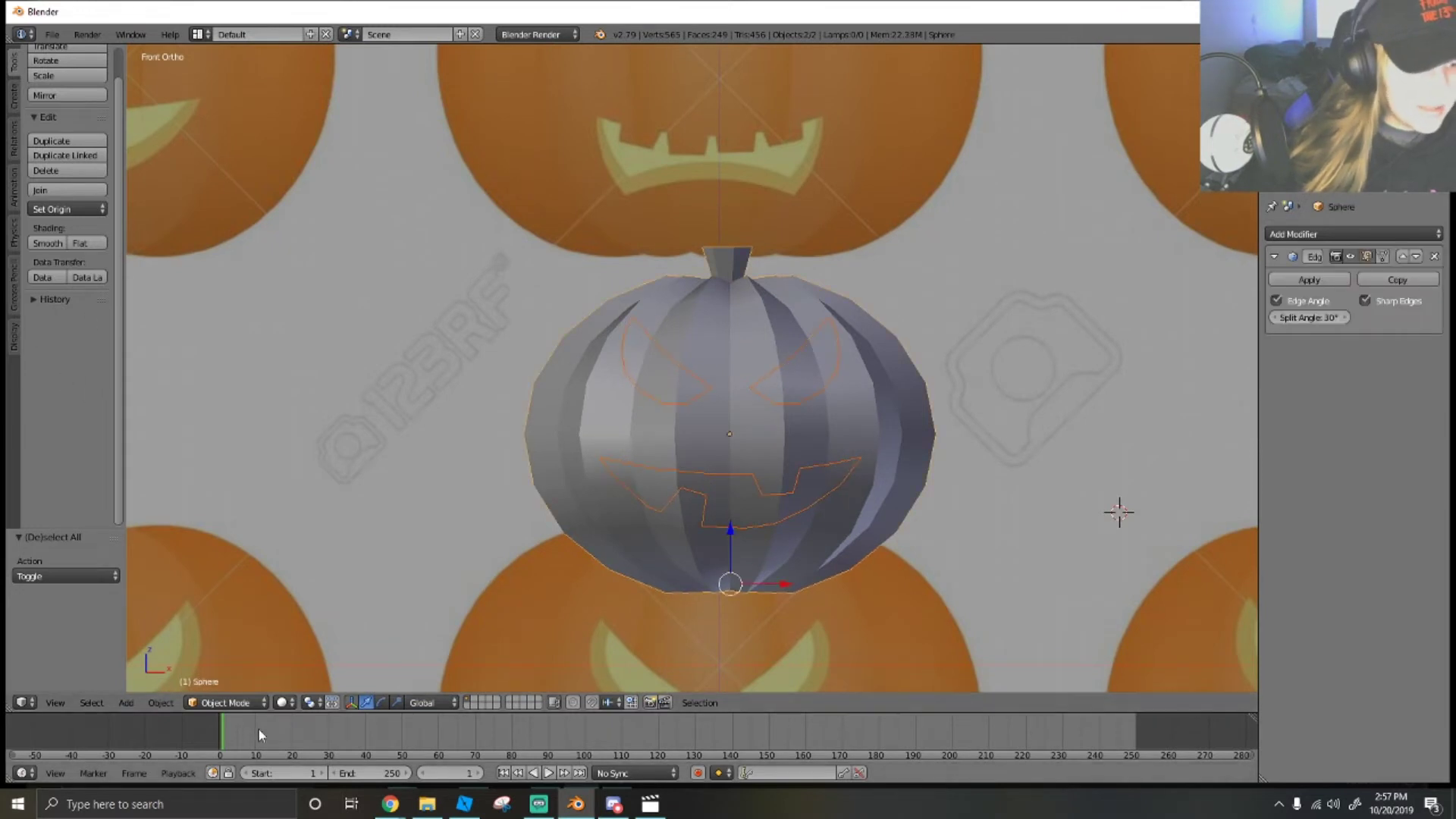
{"action": "left_click", "coordinate": [215, 703]}
{"action": "left_click", "coordinate": [234, 668]}
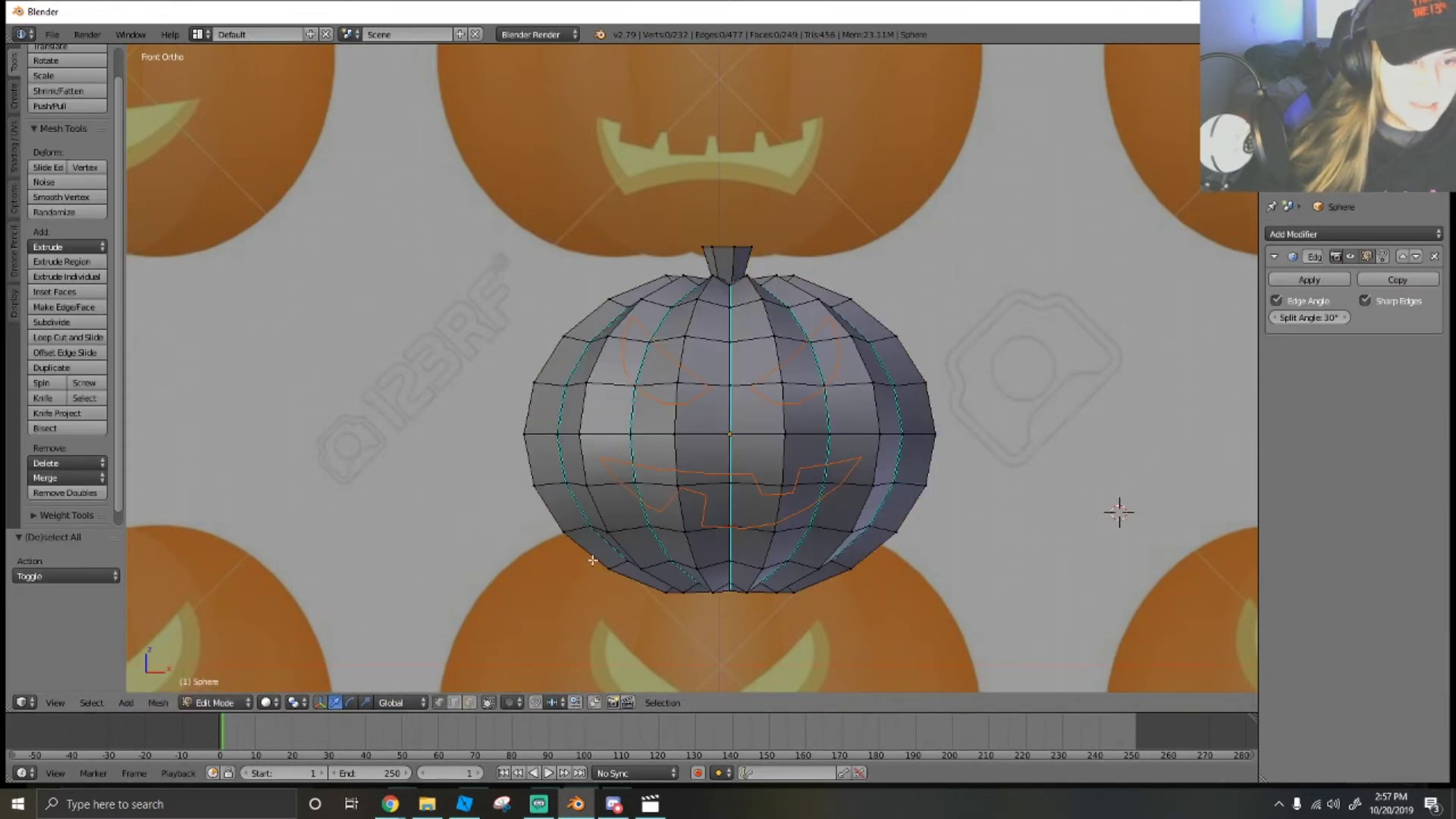
{"action": "key", "text": "a"}
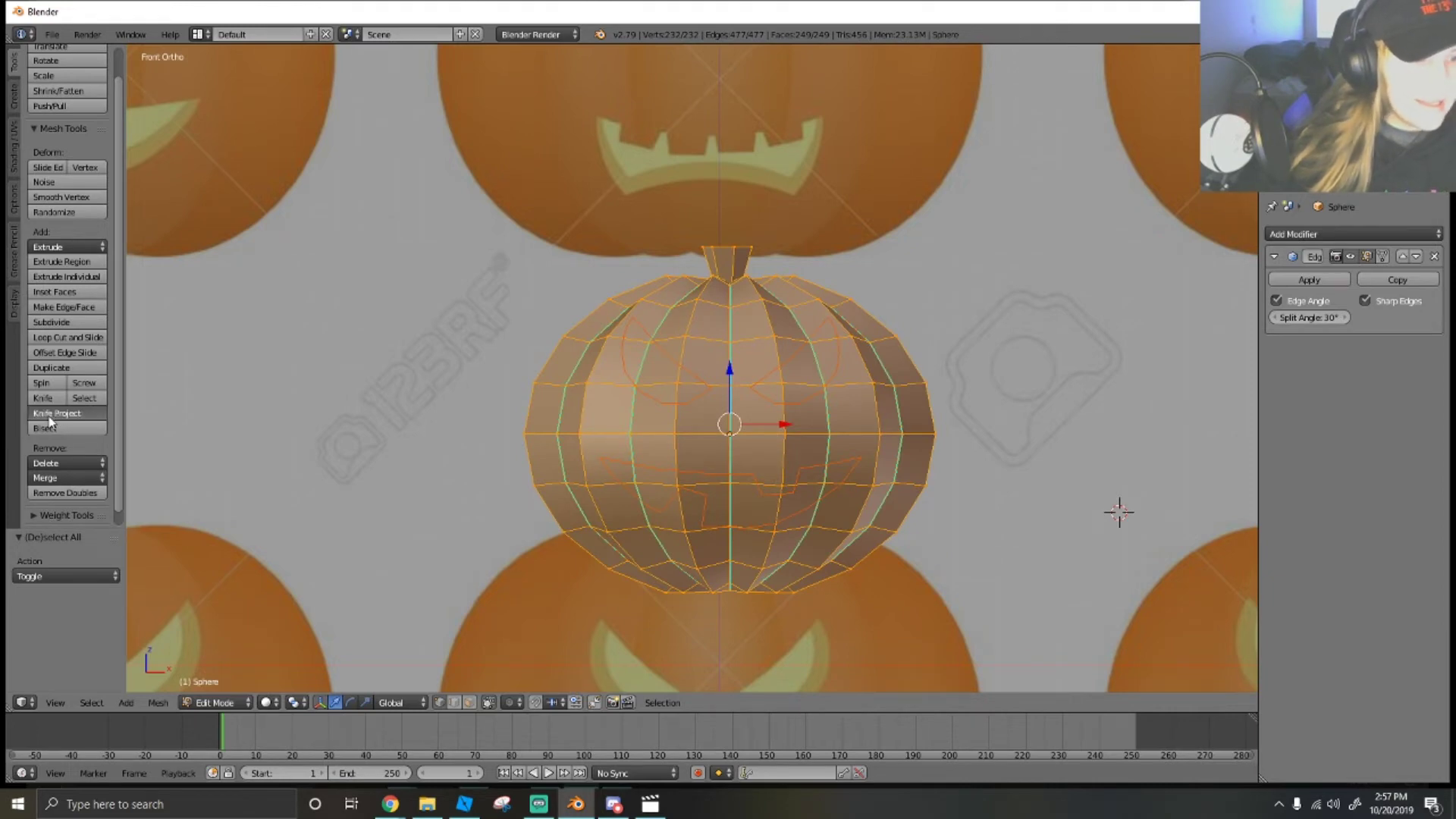
{"action": "left_click", "coordinate": [50, 418]}
{"action": "middle_click_drag", "start_coordinate": [657, 486], "coordinate": [762, 552]}
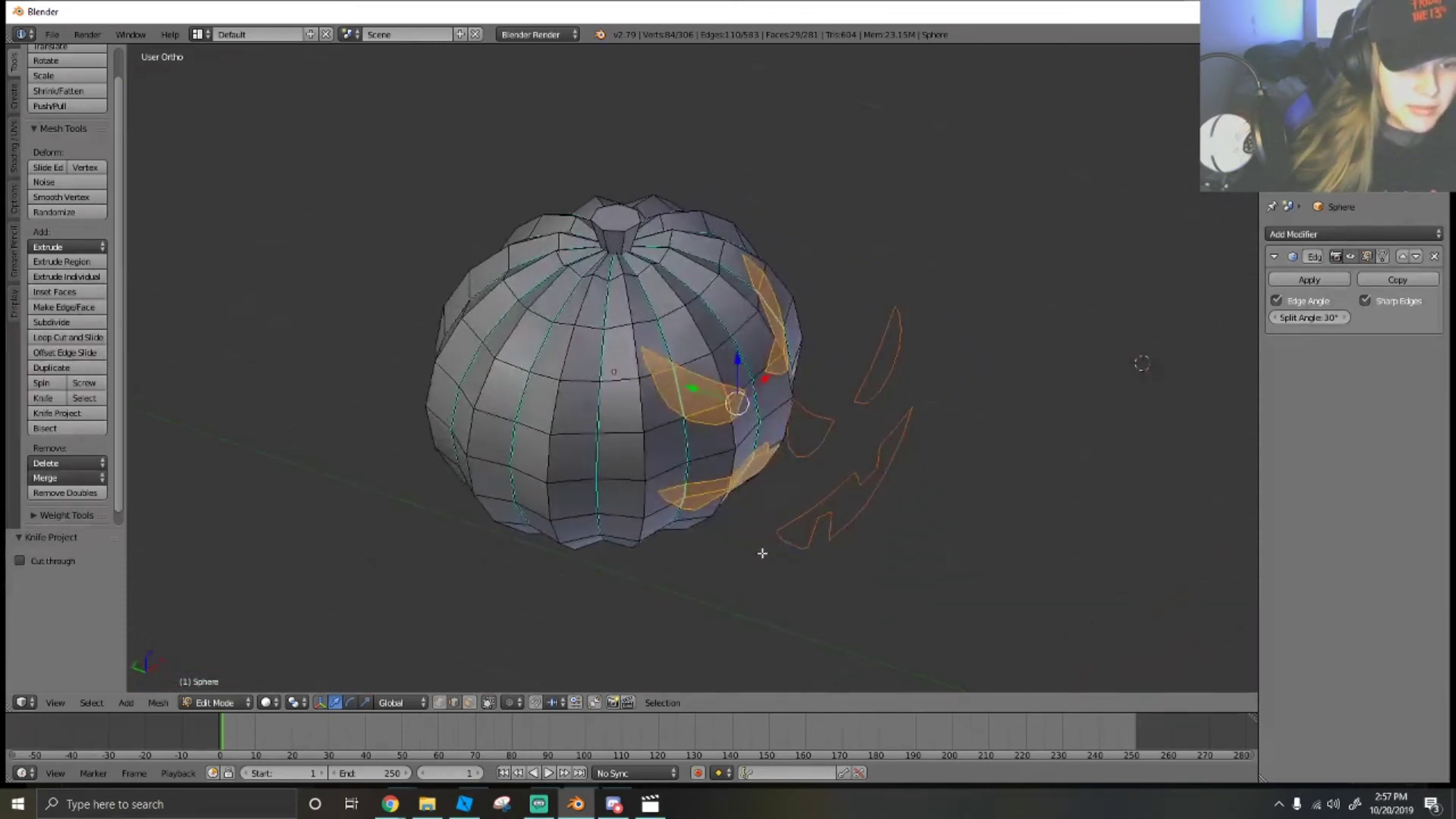
Return to Object Mode and delete the face outline object.
{"action": "left_click", "coordinate": [214, 702]}
{"action": "left_click", "coordinate": [206, 686]}
{"action": "right_click", "coordinate": [869, 499]}
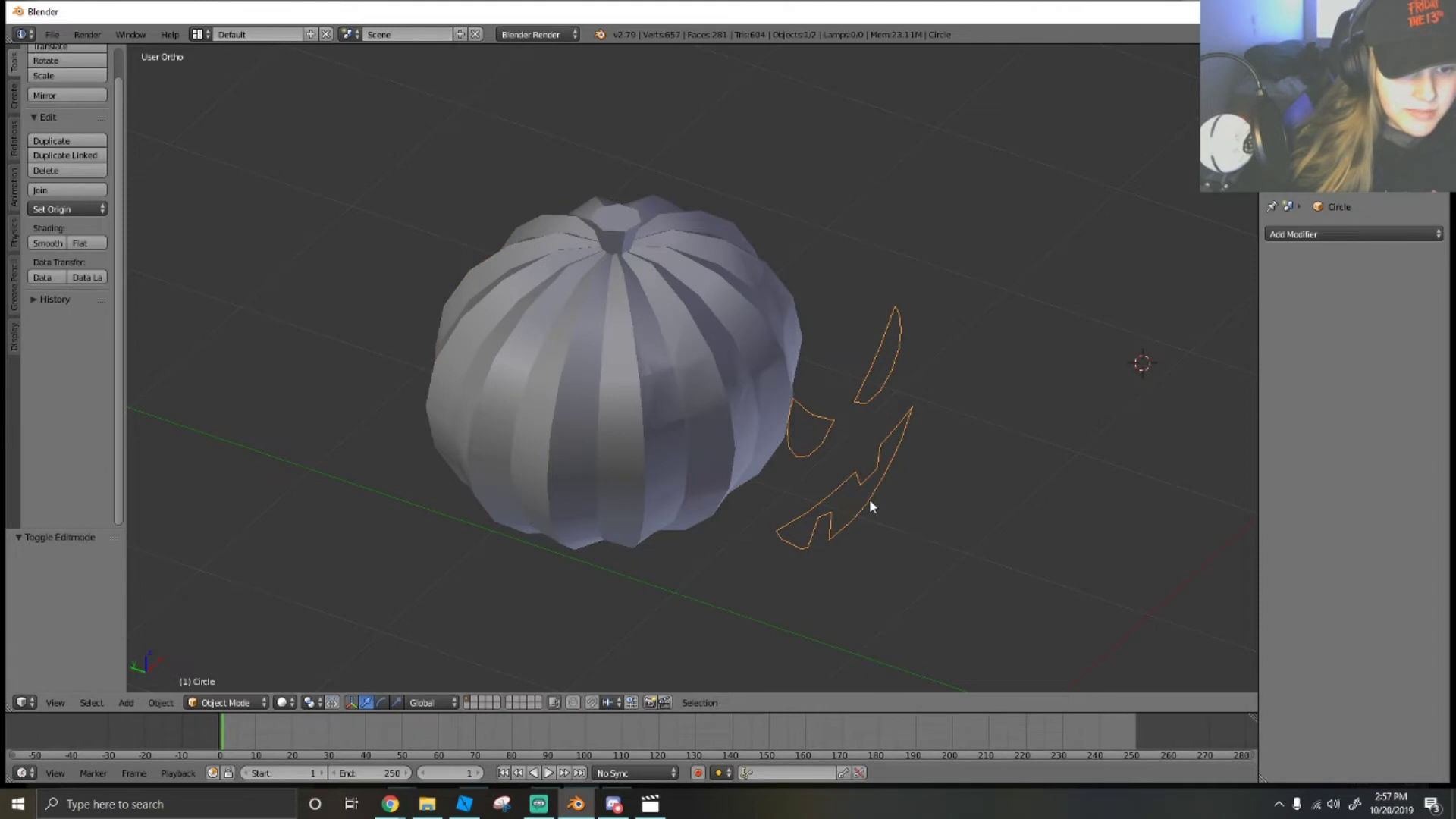
{"action": "key", "text": "x"}
{"action": "left_click", "coordinate": [868, 498]}
{"action": "middle_click_drag", "start_coordinate": [869, 498], "coordinate": [530, 548]}
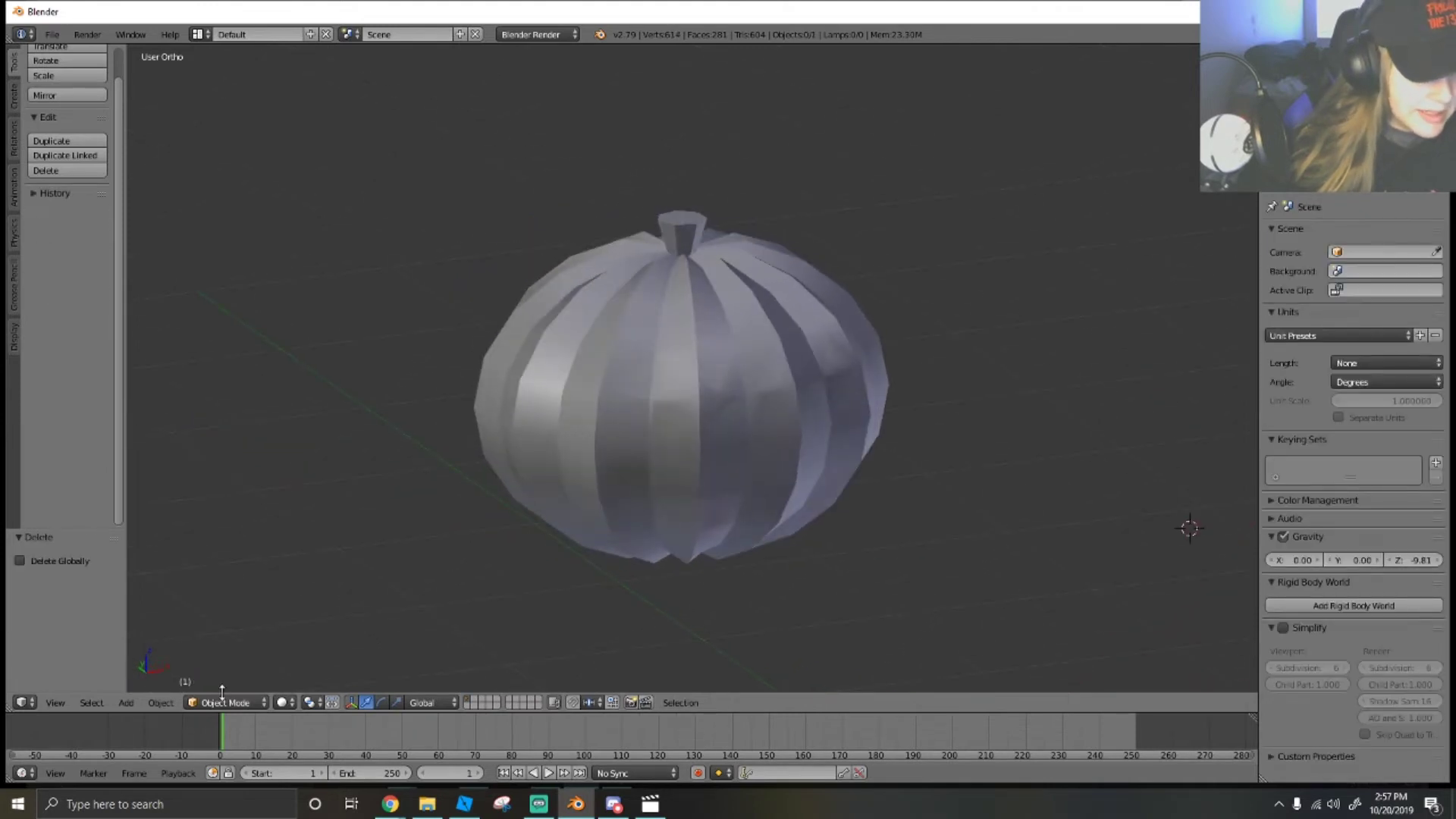
Select the pumpkin and examine the projected eye and mouth cuts in Edit Mode and Object Mode.
{"action": "right_click", "coordinate": [508, 470]}
{"action": "left_click", "coordinate": [201, 702]}
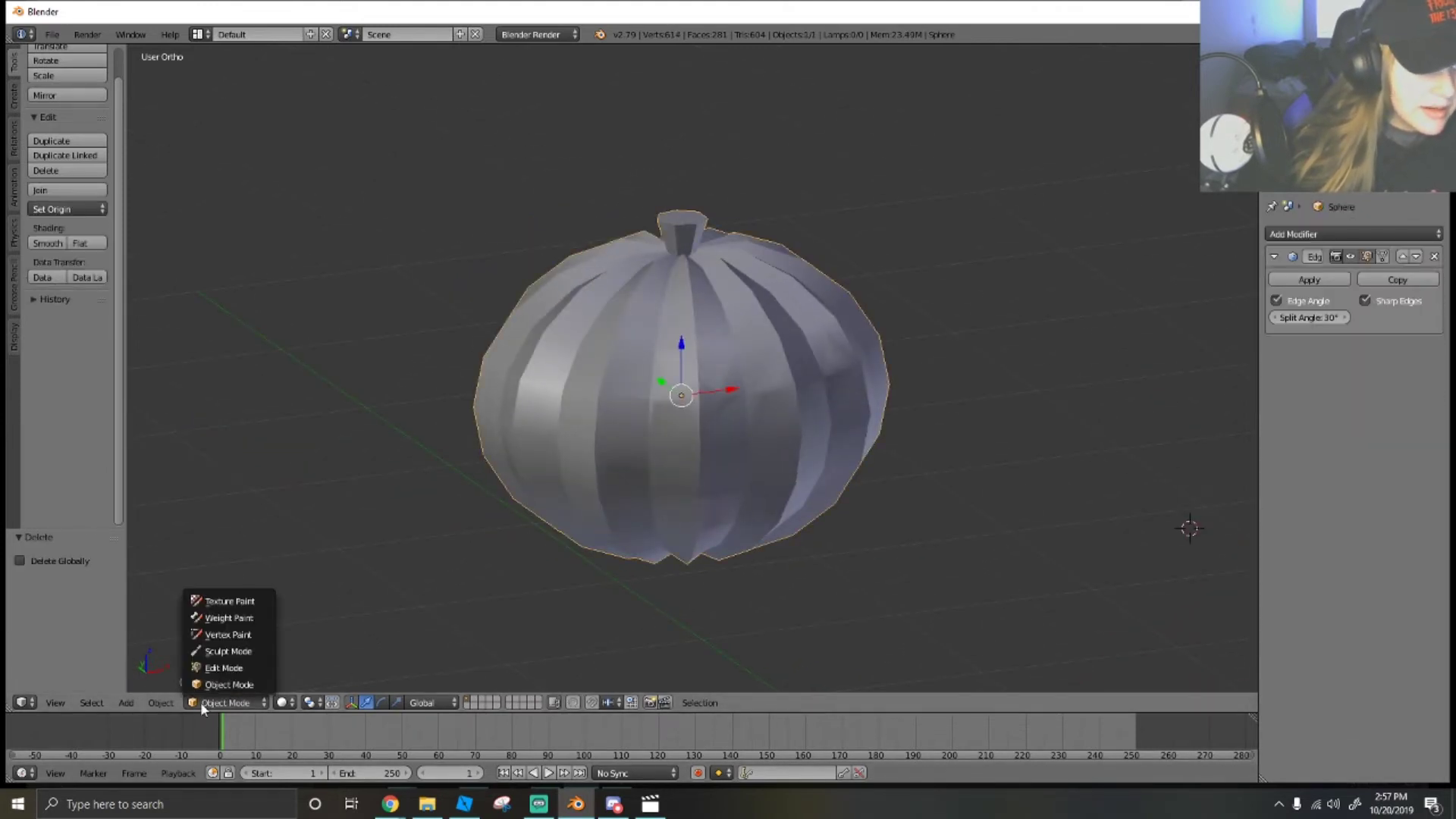
{"action": "left_click", "coordinate": [216, 667]}
{"action": "scroll", "coordinate": [709, 505], "scroll_direction": "up", "scroll_amount": 1}
{"action": "middle_click_drag", "start_coordinate": [708, 504], "coordinate": [668, 524]}
{"action": "left_click", "coordinate": [203, 702]}
{"action": "left_click", "coordinate": [203, 689]}
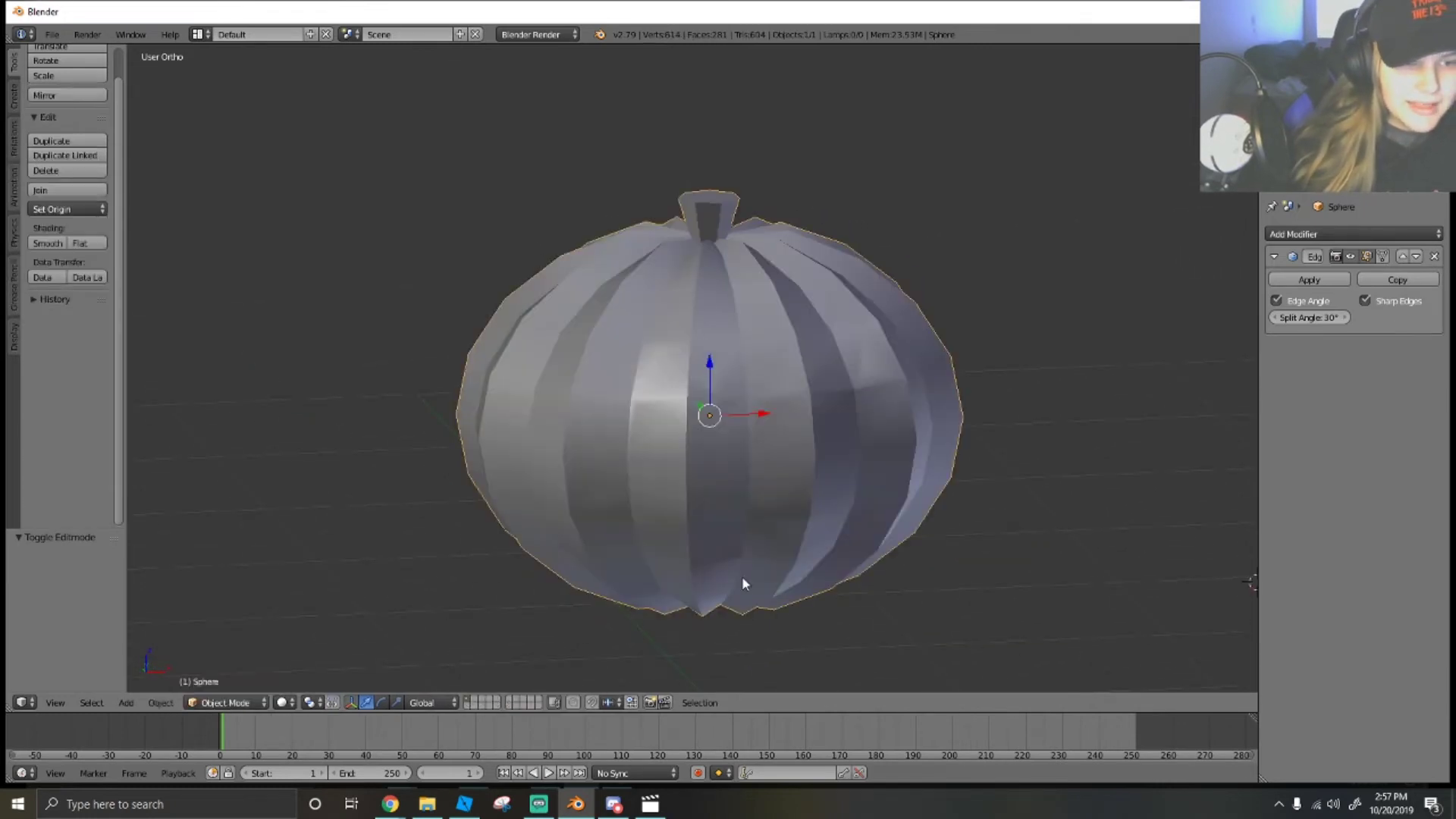
{"action": "middle_click_drag", "start_coordinate": [743, 584], "coordinate": [856, 590]}
{"action": "scroll", "coordinate": [855, 590], "scroll_direction": "down", "scroll_amount": 2}
{"action": "scroll", "coordinate": [730, 410], "scroll_direction": "up", "scroll_amount": 3}
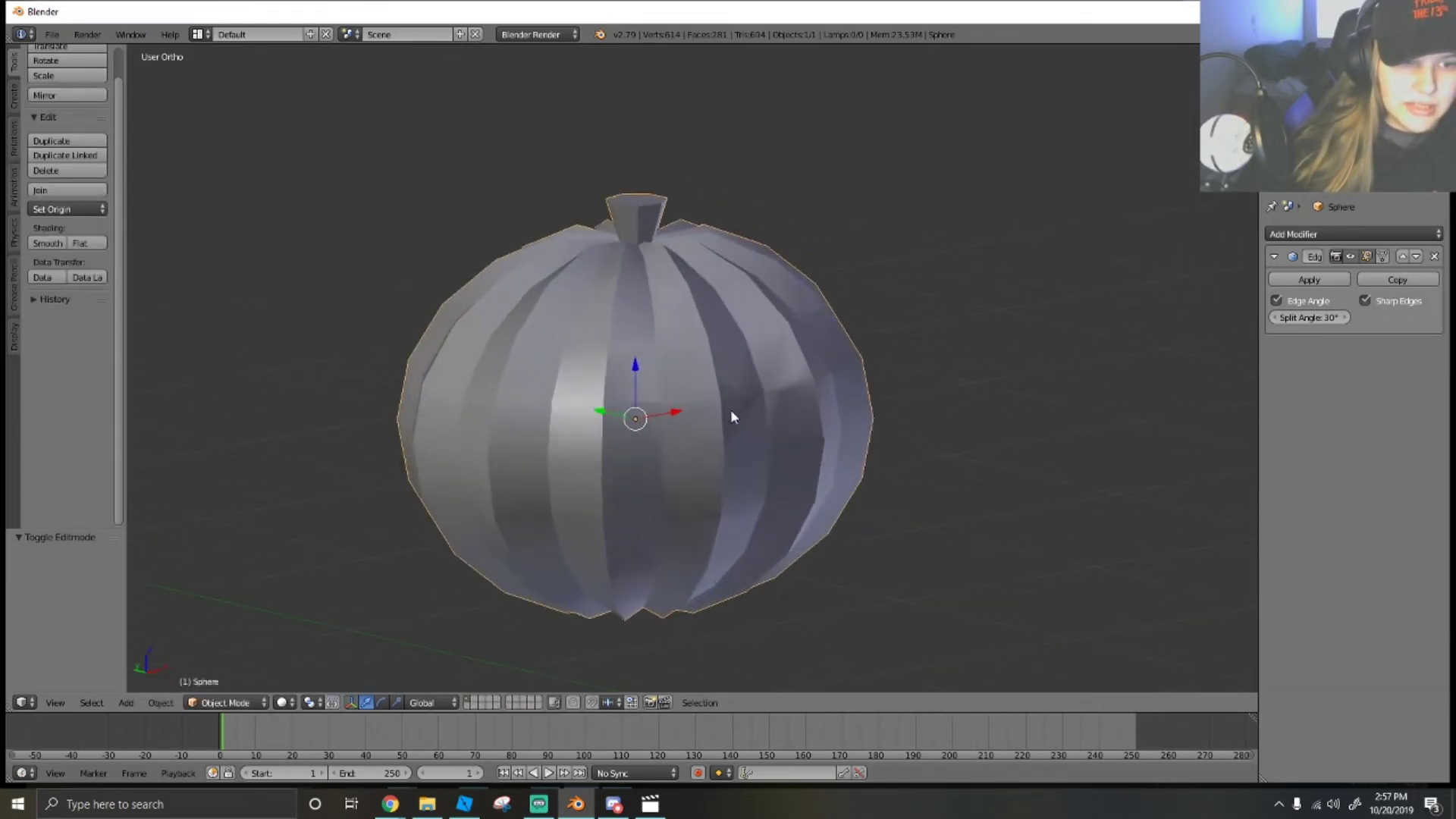
{"action": "middle_click_drag", "start_coordinate": [730, 410], "coordinate": [460, 588]}
Extrude the selected eye and mouth faces into the pumpkin along their normals and return to Object Mode.
{"action": "left_click", "coordinate": [234, 702]}
{"action": "left_click", "coordinate": [227, 674]}
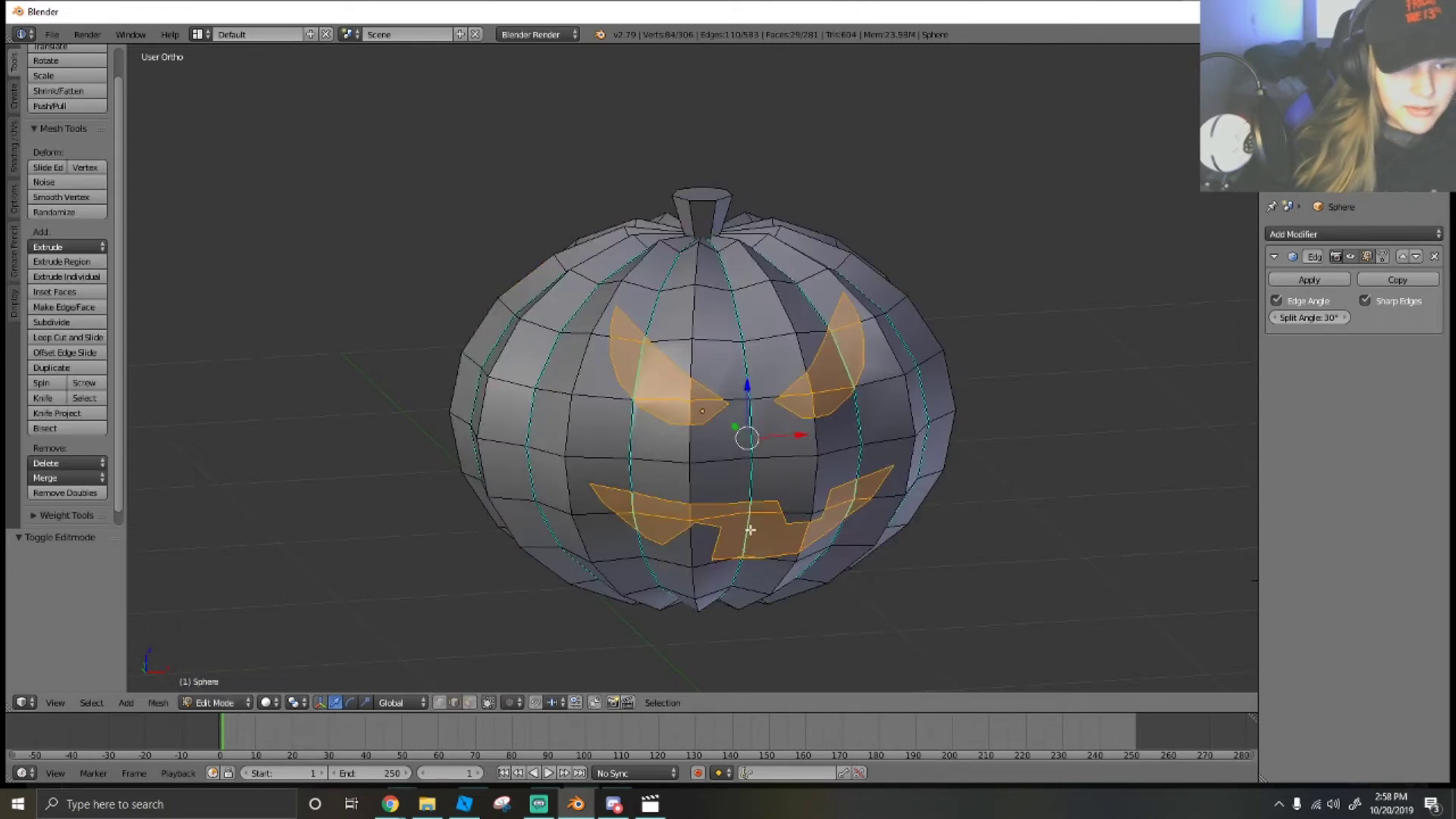
{"action": "middle_click_drag", "start_coordinate": [750, 531], "coordinate": [998, 567]}
{"action": "key", "text": "e"}
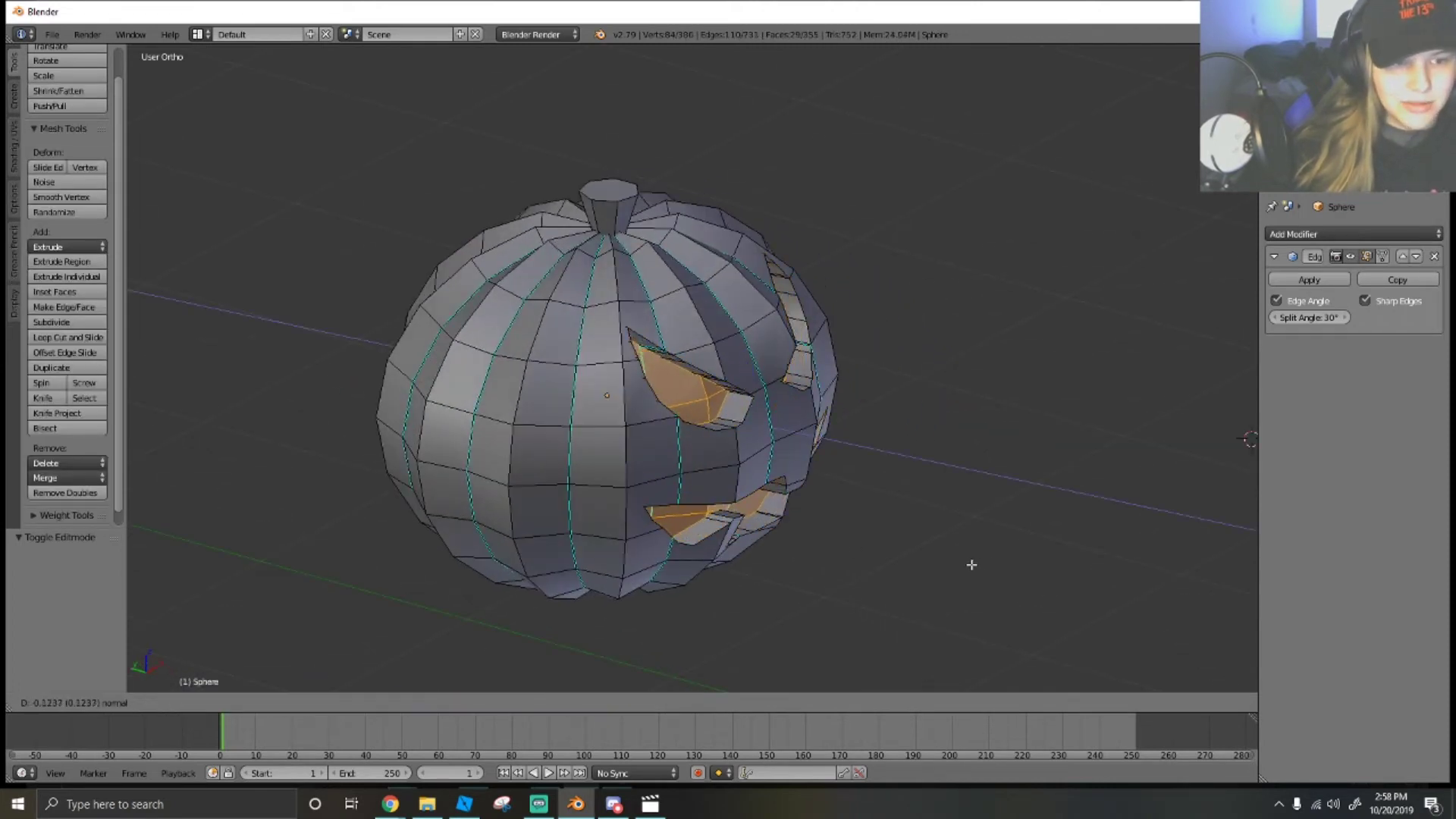
{"action": "left_click", "coordinate": [815, 593]}
{"action": "left_click", "coordinate": [214, 704]}
{"action": "left_click", "coordinate": [227, 686]}
{"action": "scroll", "coordinate": [652, 512], "scroll_direction": "down", "scroll_amount": 1}
{"action": "mouse_move", "coordinate": [659, 509]}
{"action": "middle_mouse_down"}
{"action": "mouse_move", "coordinate": [601, 491]}
{"action": "mouse_move", "coordinate": [546, 446]}
{"action": "mouse_move", "coordinate": [596, 438]}
{"action": "mouse_move", "coordinate": [559, 501]}
{"action": "mouse_move", "coordinate": [458, 497]}
{"action": "mouse_move", "coordinate": [587, 467]}
{"action": "mouse_move", "coordinate": [630, 491]}
{"action": "mouse_move", "coordinate": [573, 496]}
{"action": "mouse_move", "coordinate": [544, 451]}
{"action": "mouse_move", "coordinate": [527, 496]}
{"action": "mouse_move", "coordinate": [578, 487]}
{"action": "mouse_move", "coordinate": [555, 459]}
{"action": "mouse_move", "coordinate": [615, 508]}
{"action": "mouse_move", "coordinate": [553, 501]}
{"action": "mouse_move", "coordinate": [607, 481]}
{"action": "mouse_move", "coordinate": [639, 502]}
{"action": "middle_mouse_up"}
{"action": "scroll", "coordinate": [637, 508], "scroll_direction": "up", "scroll_amount": 2}
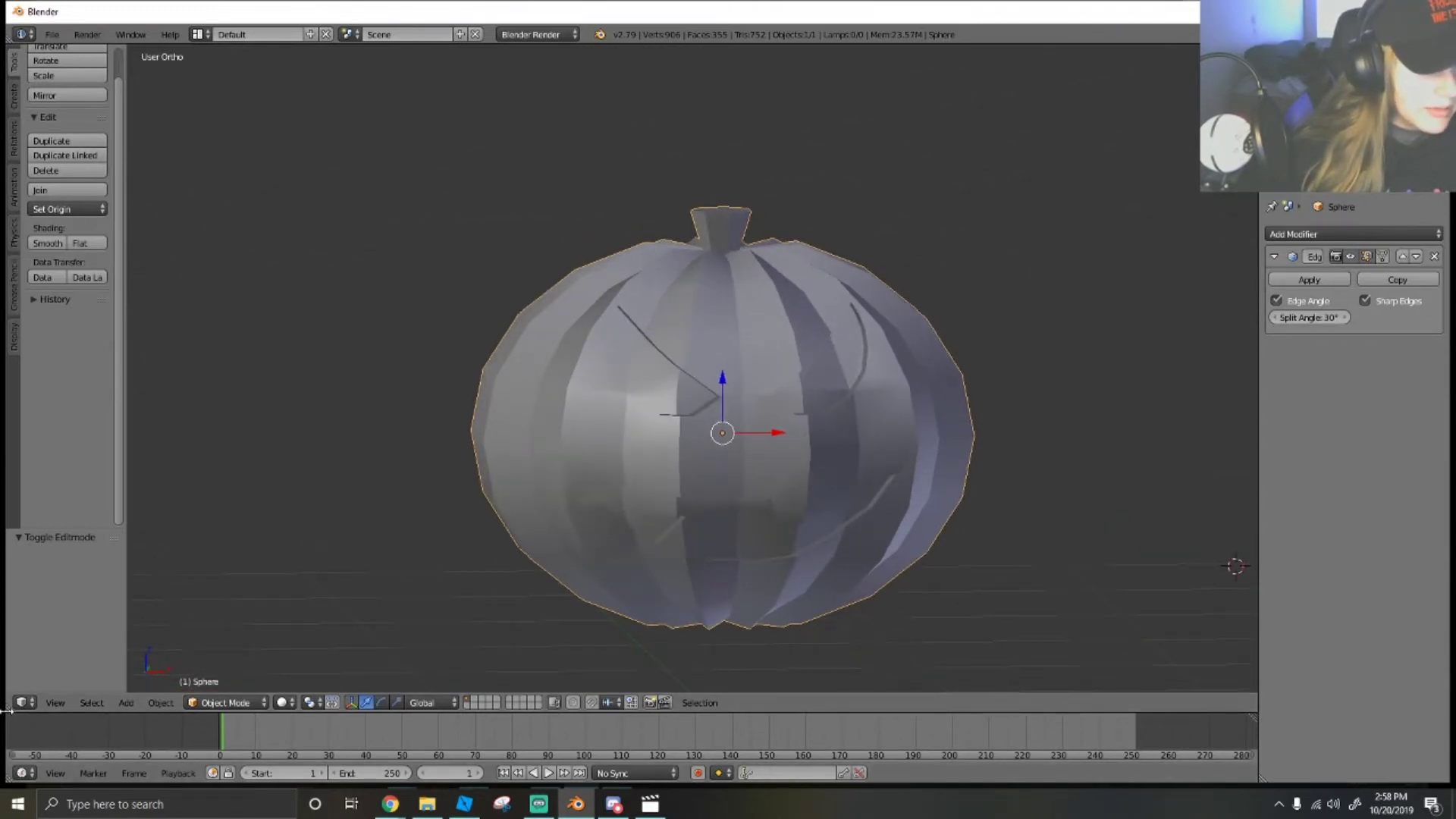
Split the 3D view into two side-by-side views and separate the selected eye and mouth faces from the pumpkin.
{"action": "left_click_drag", "start_coordinate": [10, 709], "coordinate": [558, 395]}
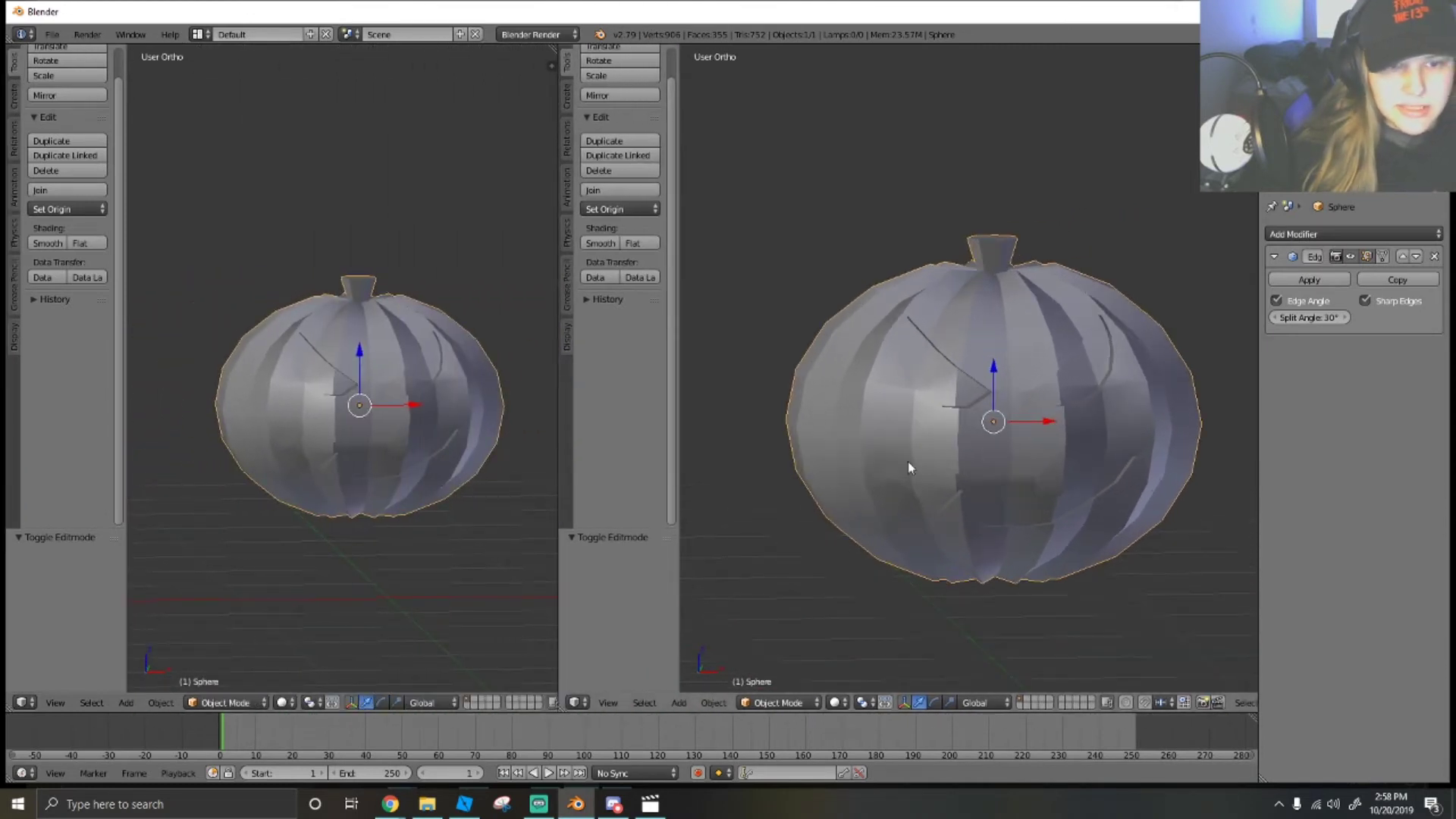
{"action": "left_click", "coordinate": [770, 704]}
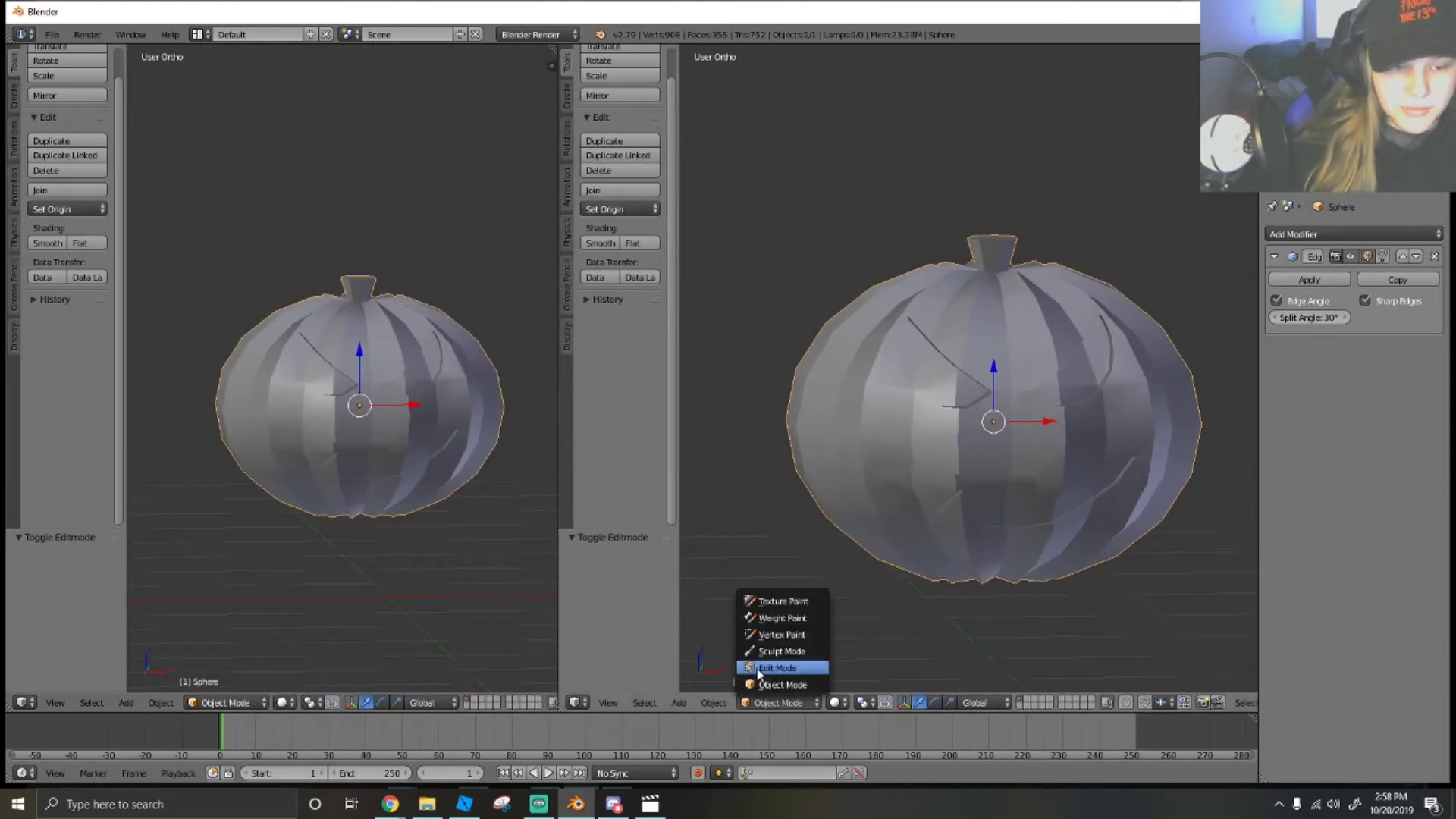
{"action": "left_click", "coordinate": [780, 664]}
{"action": "key", "text": "p"}
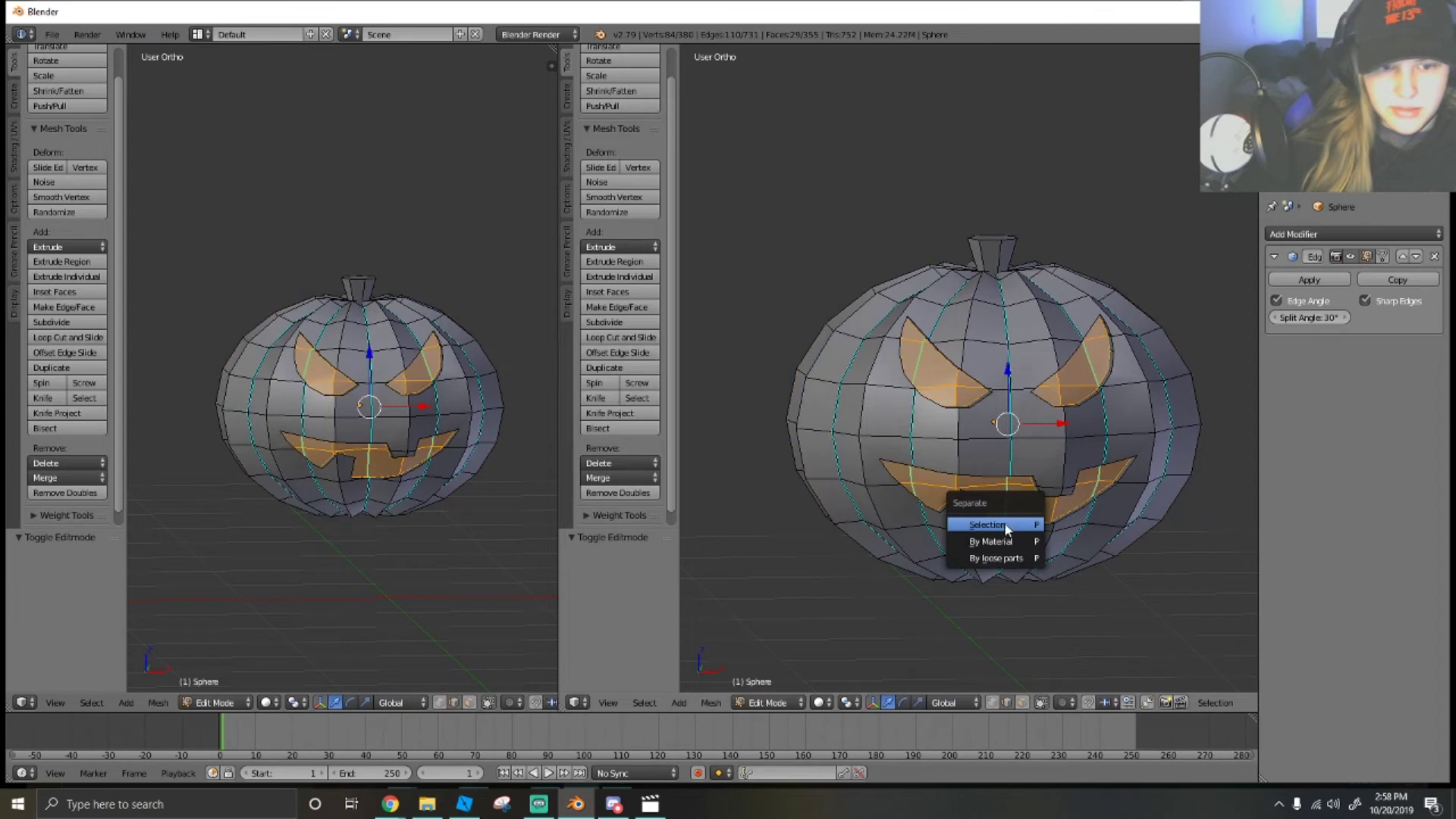
{"action": "left_click", "coordinate": [987, 525]}
{"action": "left_click", "coordinate": [770, 704]}
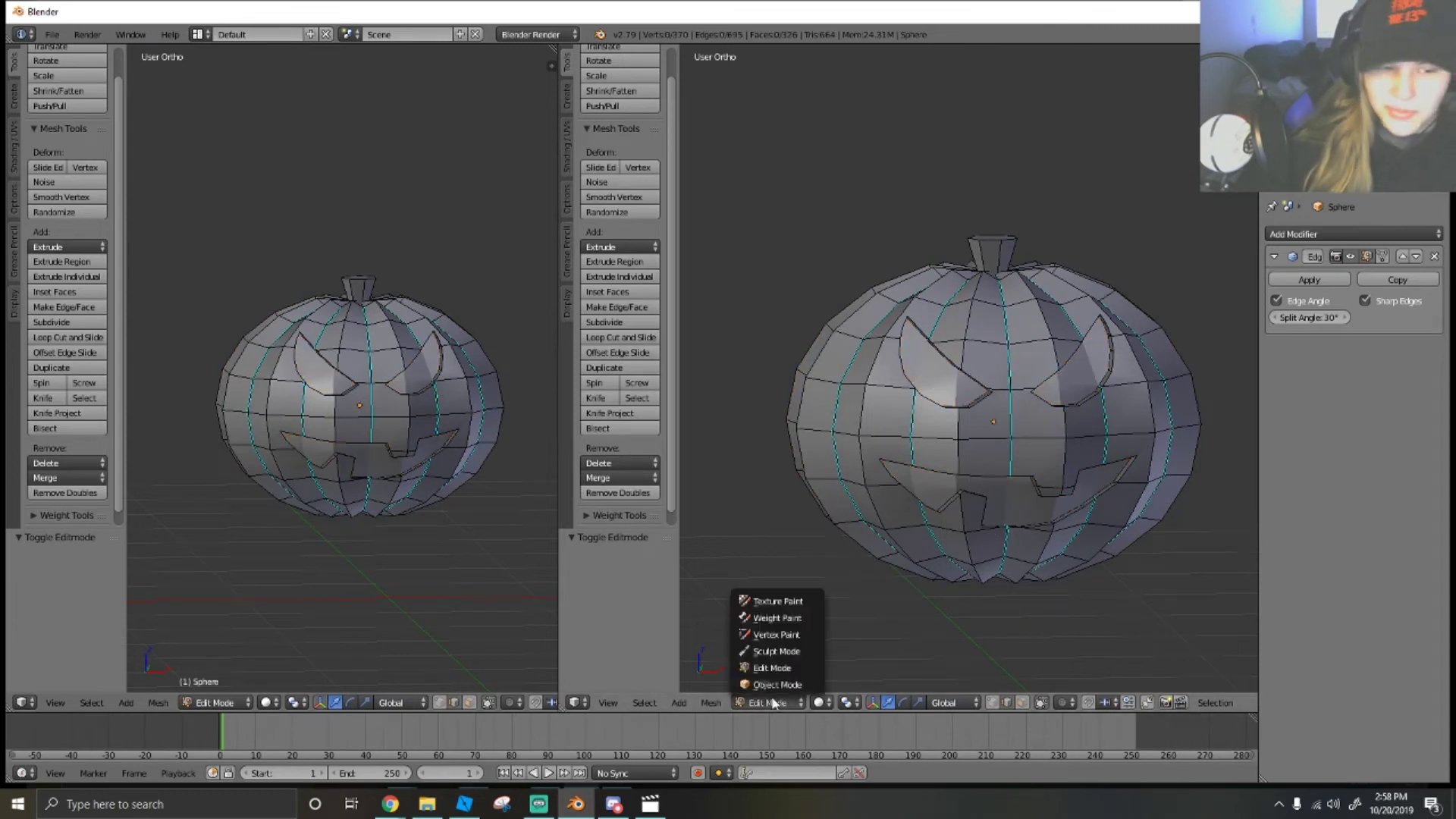
{"action": "left_click", "coordinate": [759, 686]}
Select only the separated eye-and-mouth object and enter Edit Mode on it.
{"action": "right_click", "coordinate": [1064, 374]}
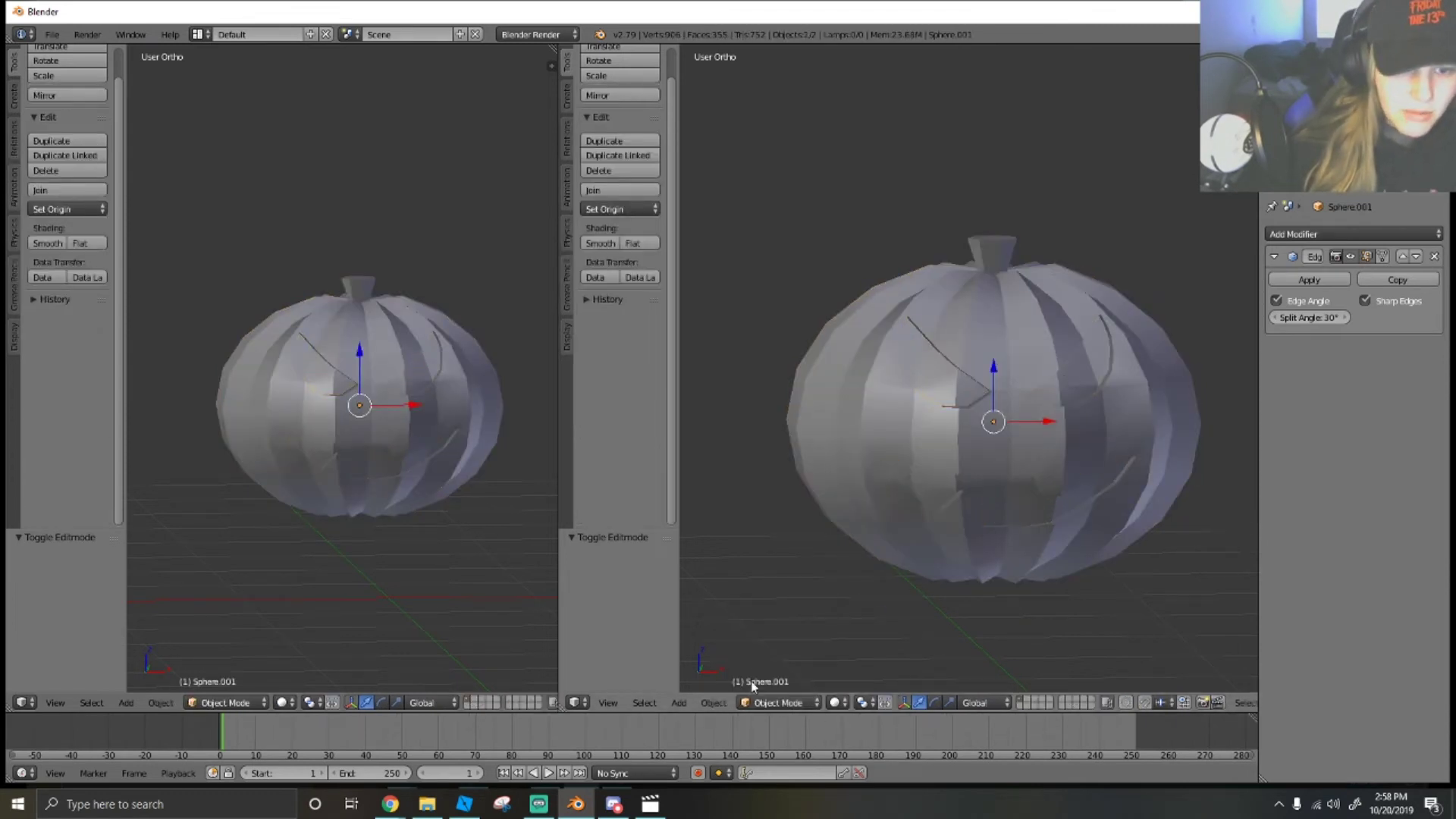
{"action": "key", "text": "a"}
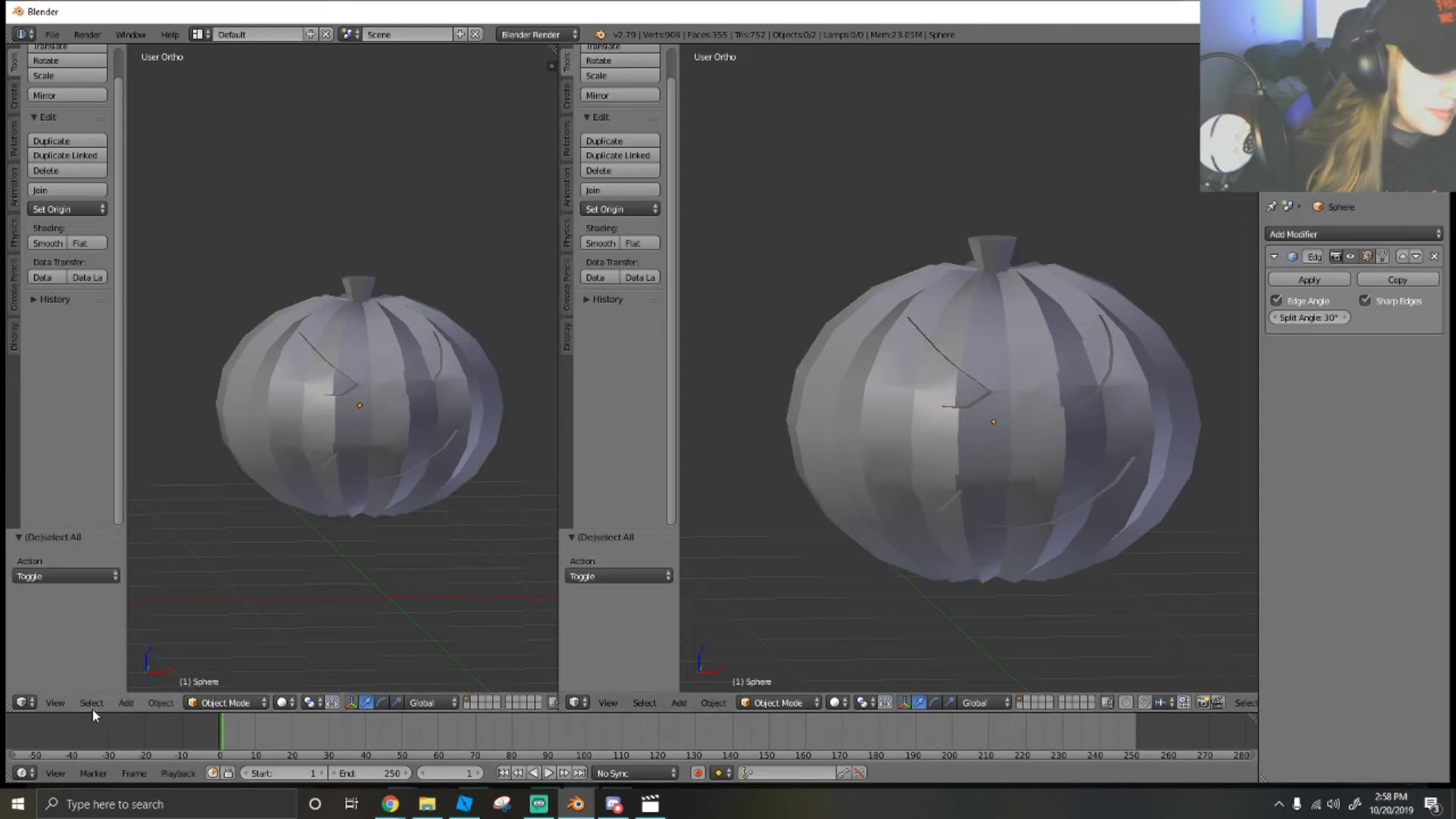
{"action": "scroll", "coordinate": [985, 537], "scroll_direction": "up", "scroll_amount": 2}
{"action": "right_click", "coordinate": [951, 453]}
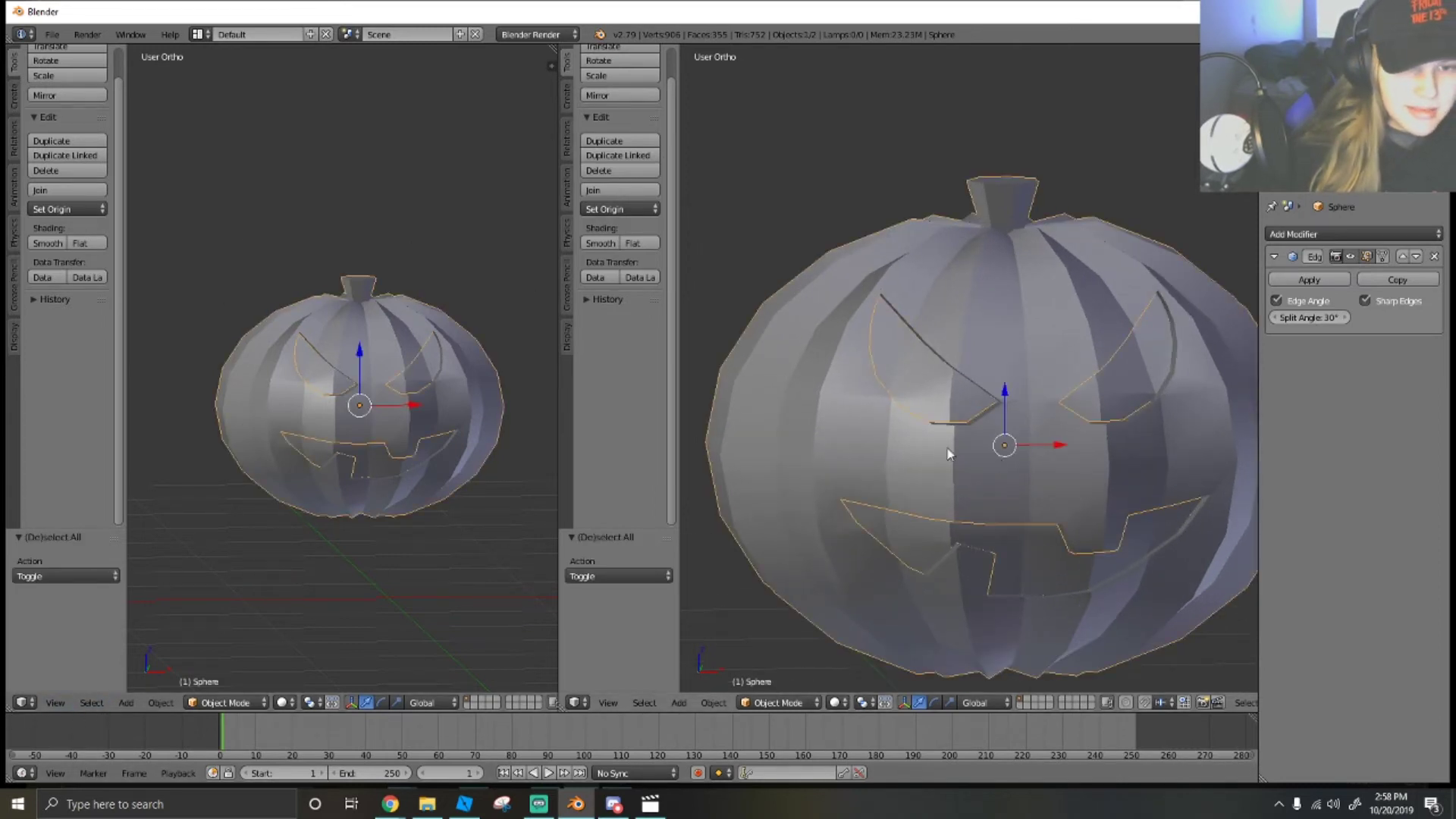
{"action": "scroll", "coordinate": [932, 455], "scroll_direction": "down", "scroll_amount": 2}
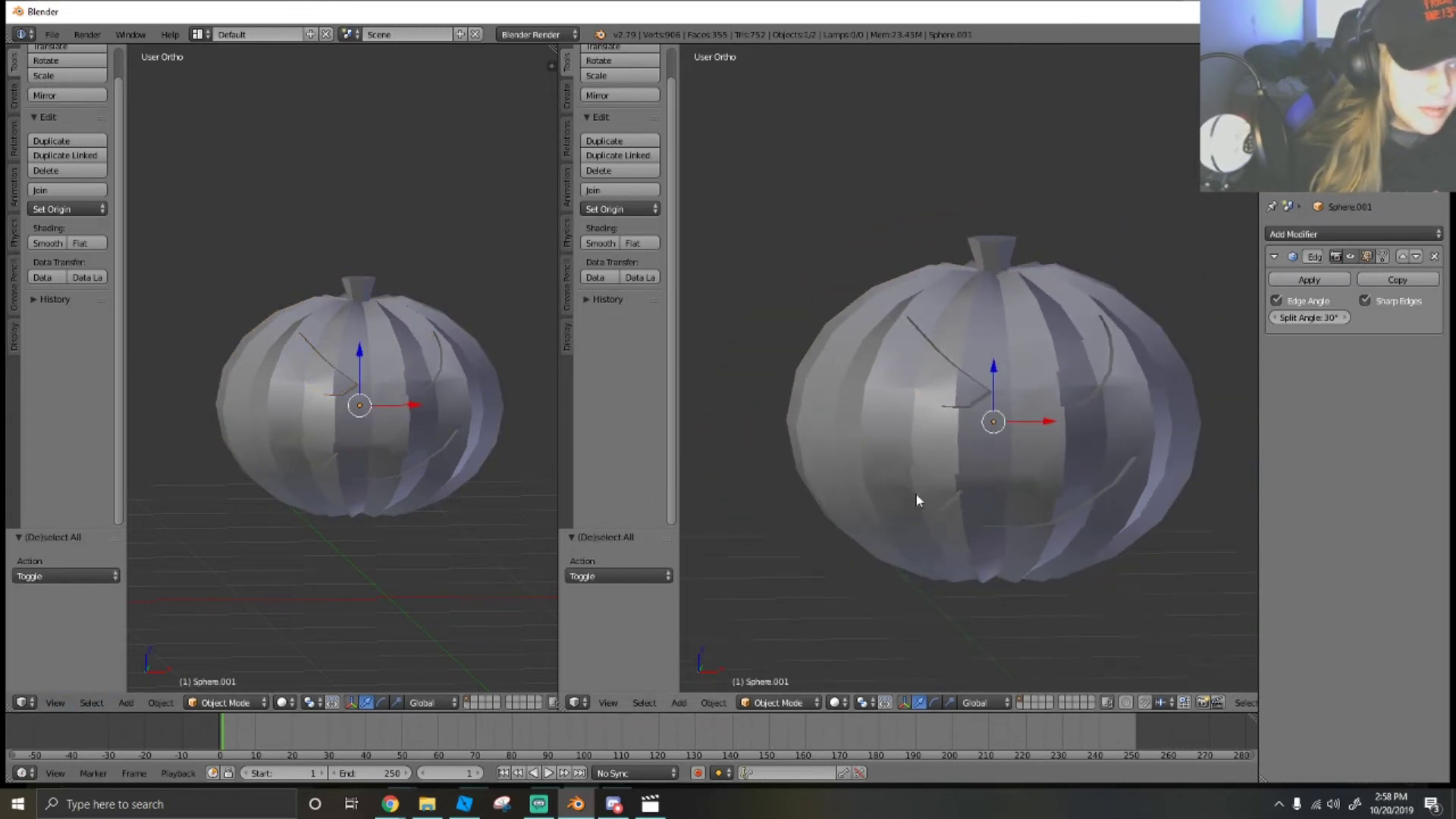
{"action": "left_click", "coordinate": [777, 702]}
{"action": "left_click", "coordinate": [781, 665]}
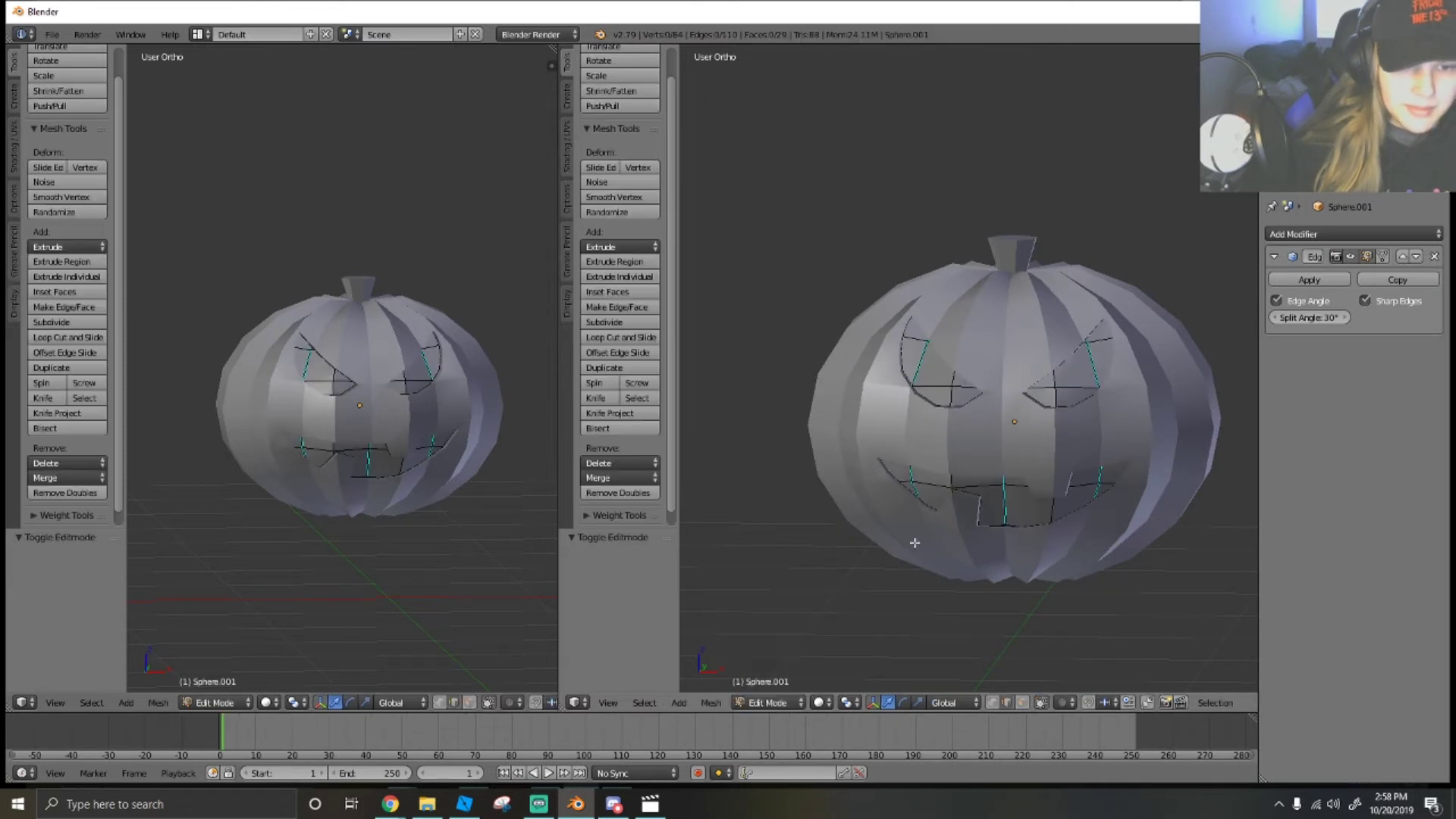
Separate all the eye and mouth faces by selection, and select the pumpkin in Object Mode.
{"action": "scroll", "coordinate": [909, 375], "scroll_direction": "up", "scroll_amount": 1}
{"action": "key", "text": "a"}
{"action": "key", "text": "a"}
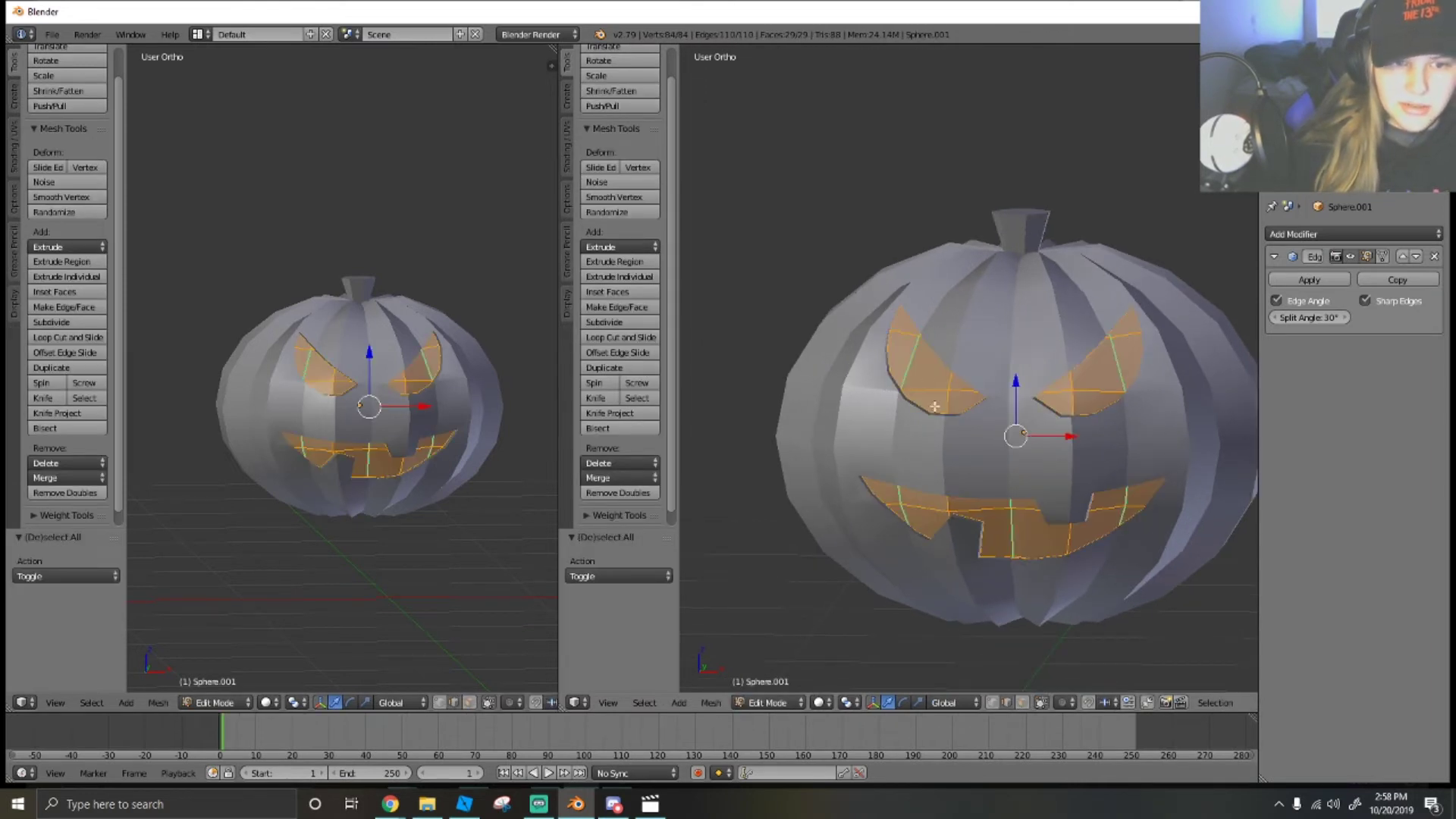
{"action": "key", "text": "p"}
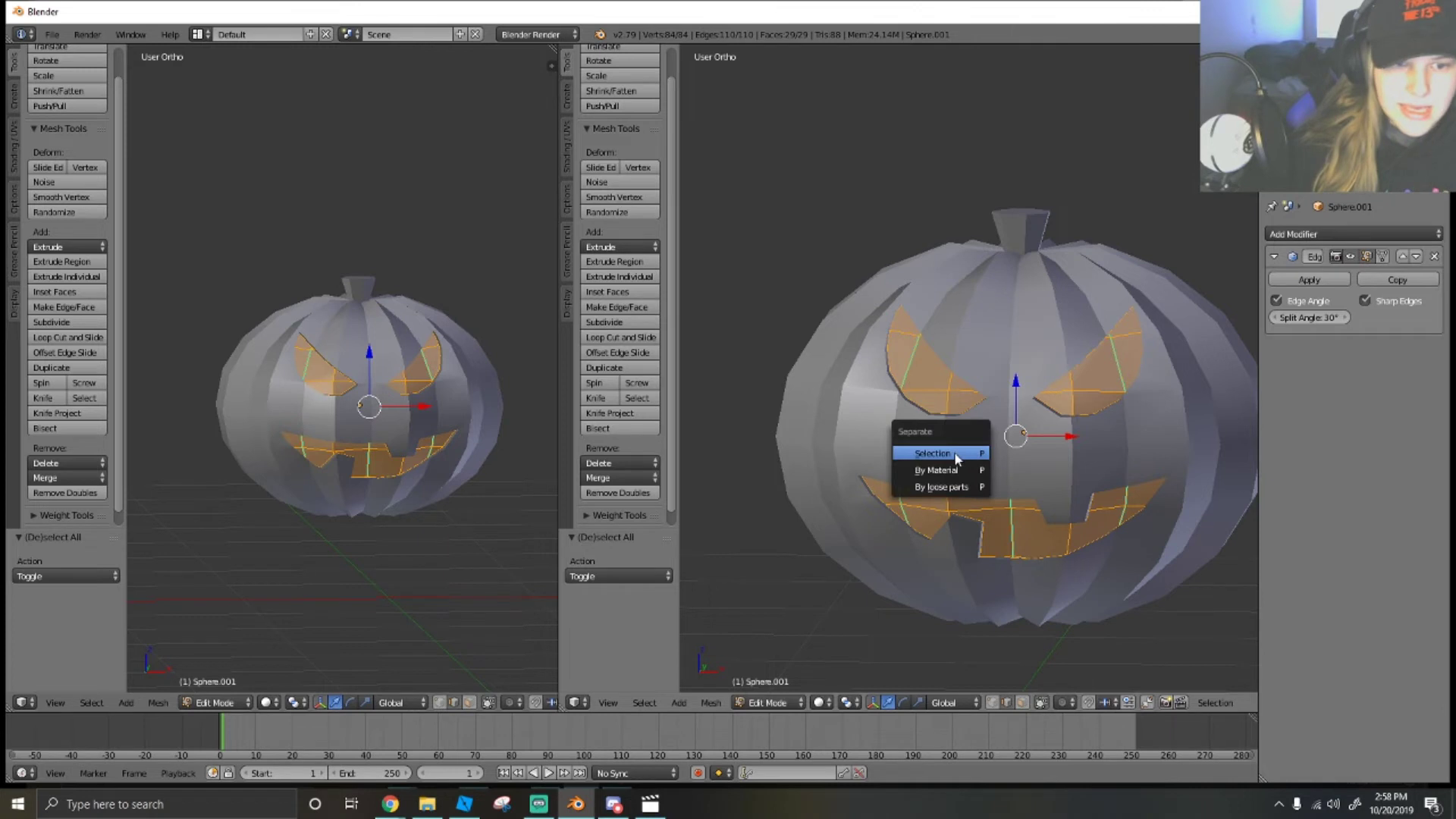
{"action": "left_click", "coordinate": [934, 454]}
{"action": "left_click", "coordinate": [754, 703]}
{"action": "left_click", "coordinate": [772, 672]}
{"action": "right_click", "coordinate": [957, 367]}
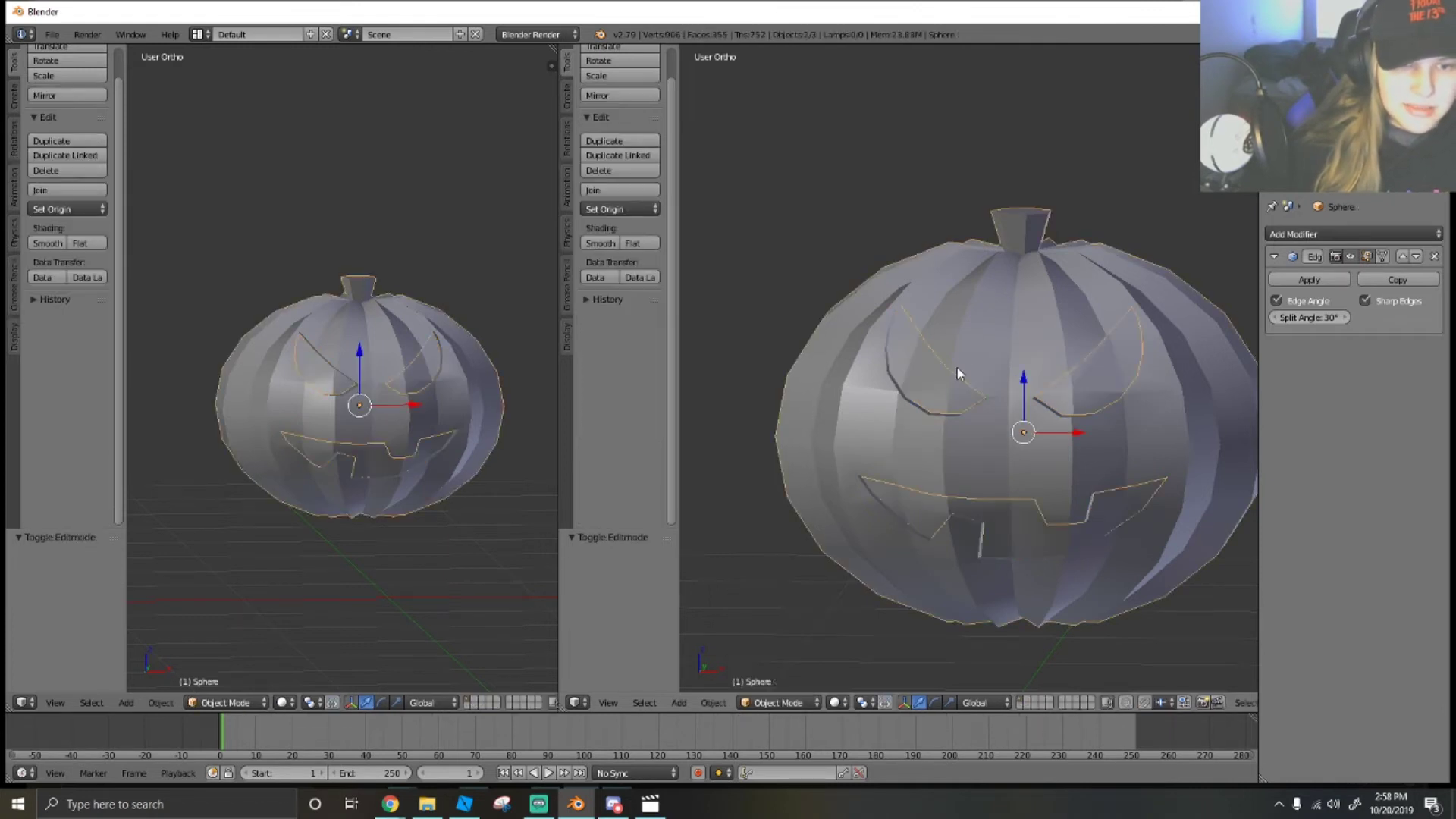
Move the separated eye-and-mouth object away from the pumpkin to check the separation, and undo the trial moves.
{"action": "right_click", "coordinate": [957, 367]}
{"action": "mouse_move", "coordinate": [958, 368]}
{"action": "middle_mouse_down"}
{"action": "mouse_move", "coordinate": [987, 397]}
{"action": "mouse_move", "coordinate": [948, 379]}
{"action": "middle_mouse_up"}
{"action": "key", "text": "g"}
{"action": "left_click", "coordinate": [1015, 471]}
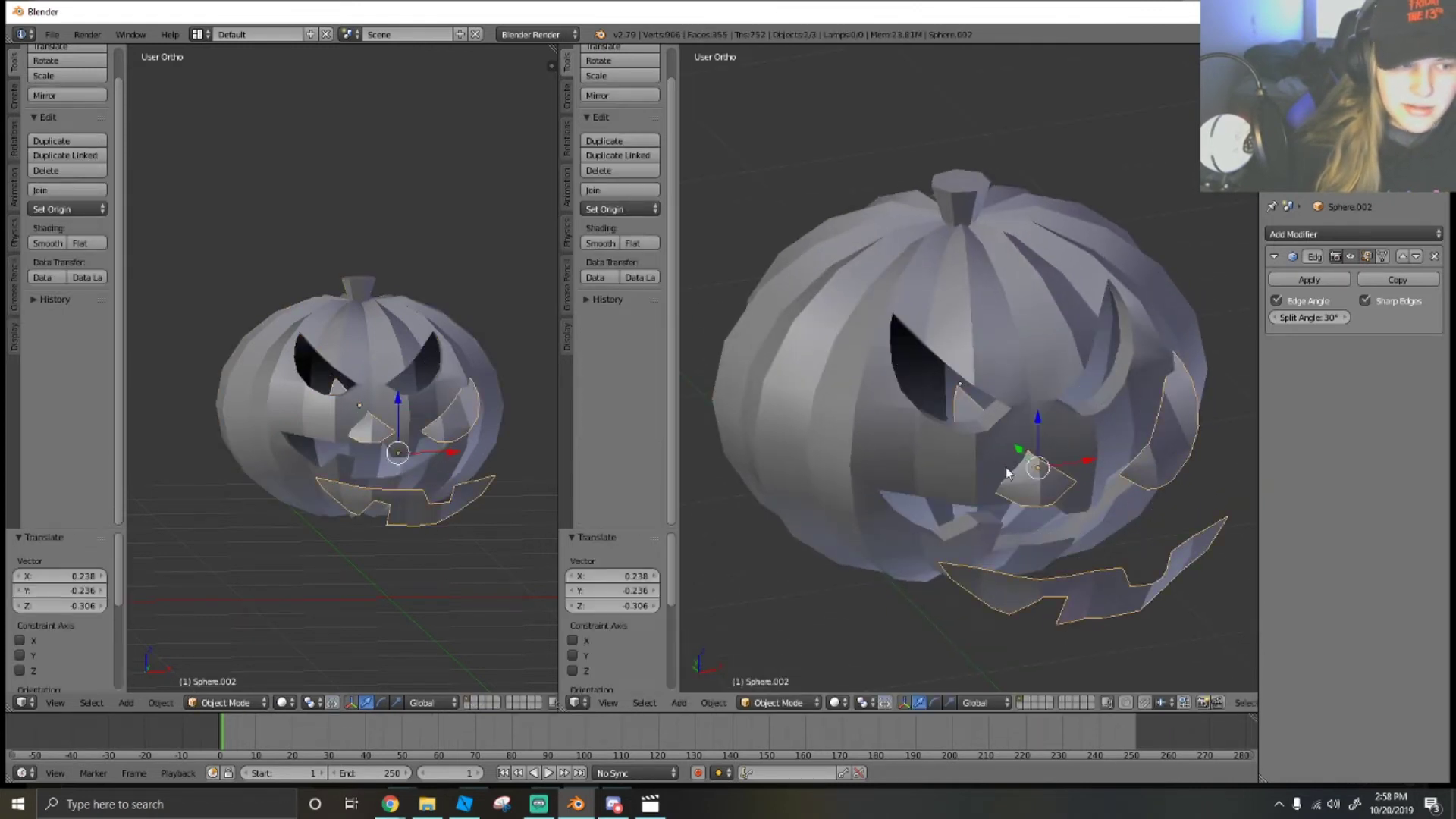
{"action": "key", "text": "ctrl+z"}
{"action": "scroll", "coordinate": [915, 464], "scroll_direction": "down", "scroll_amount": 1}
{"action": "middle_click_drag", "start_coordinate": [915, 464], "coordinate": [855, 393]}
{"action": "right_click", "coordinate": [855, 392]}
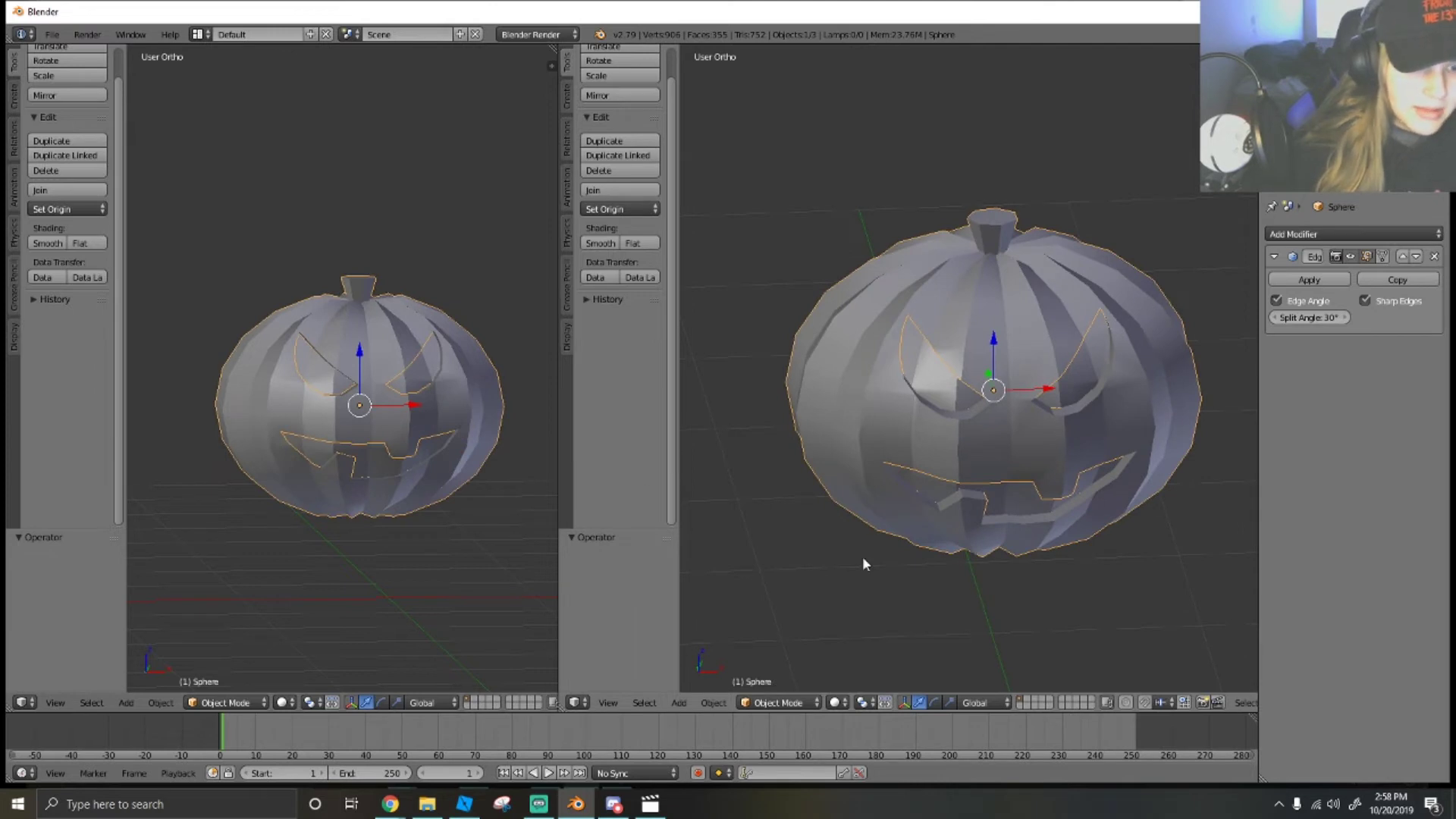
{"action": "left_click_drag", "start_coordinate": [993, 345], "coordinate": [1036, 210]}
{"action": "key", "text": "ctrl+z"}
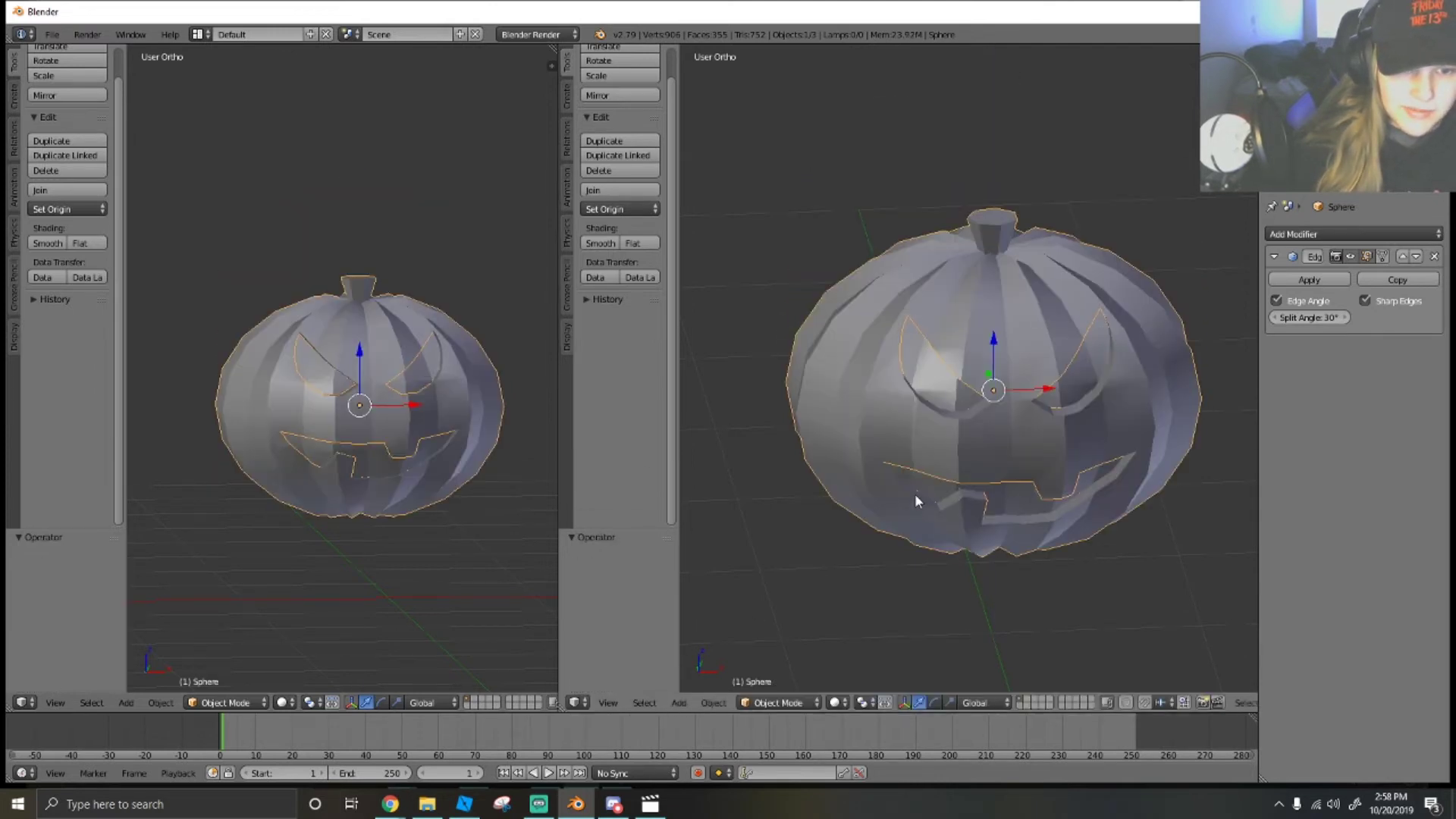
Change the smaller 3D view to a UV/Image Editor and load the palette image EDWpWG3WkAAfFx-.png.
{"action": "left_click", "coordinate": [25, 702]}
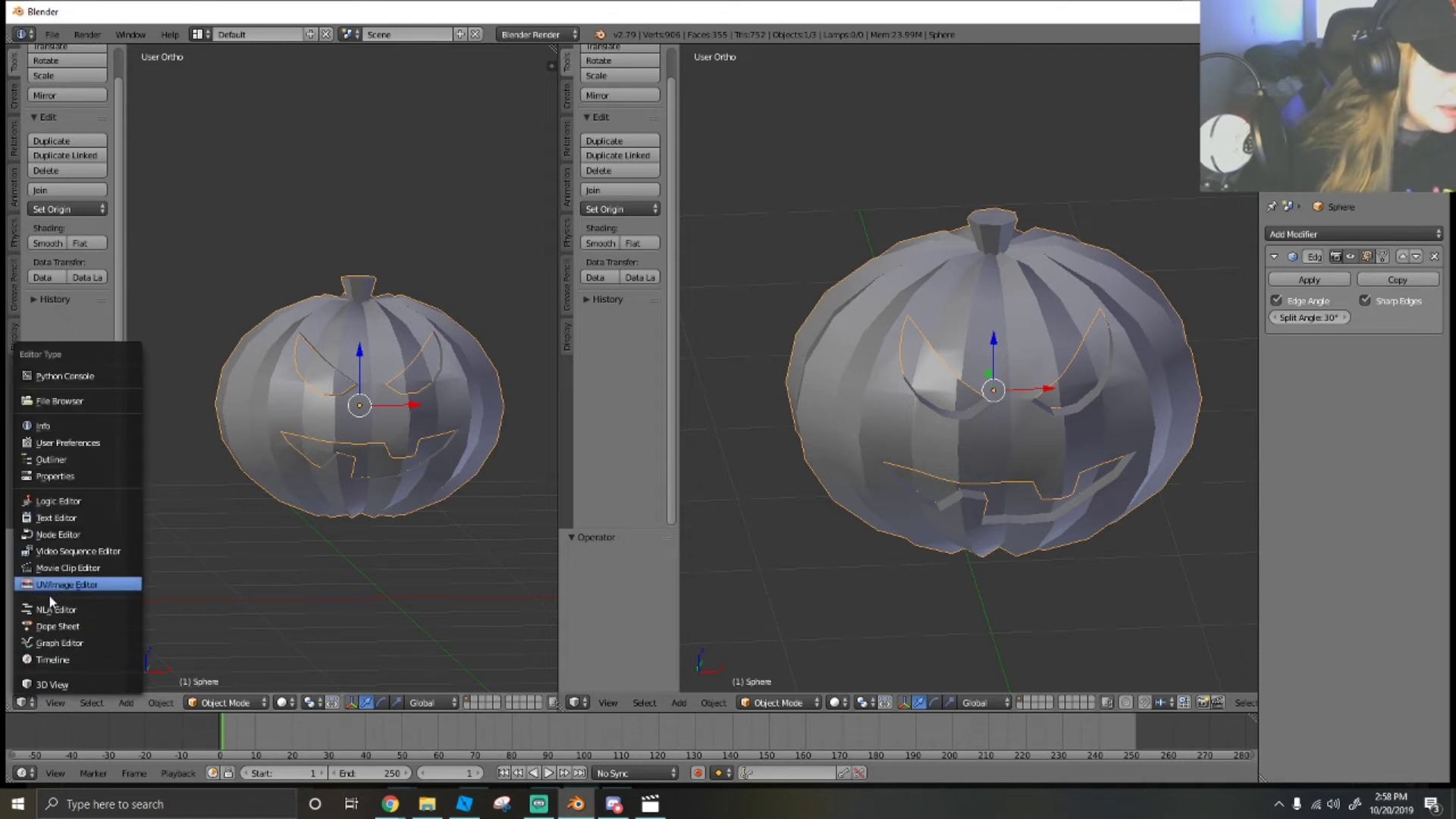
{"action": "left_click", "coordinate": [42, 585]}
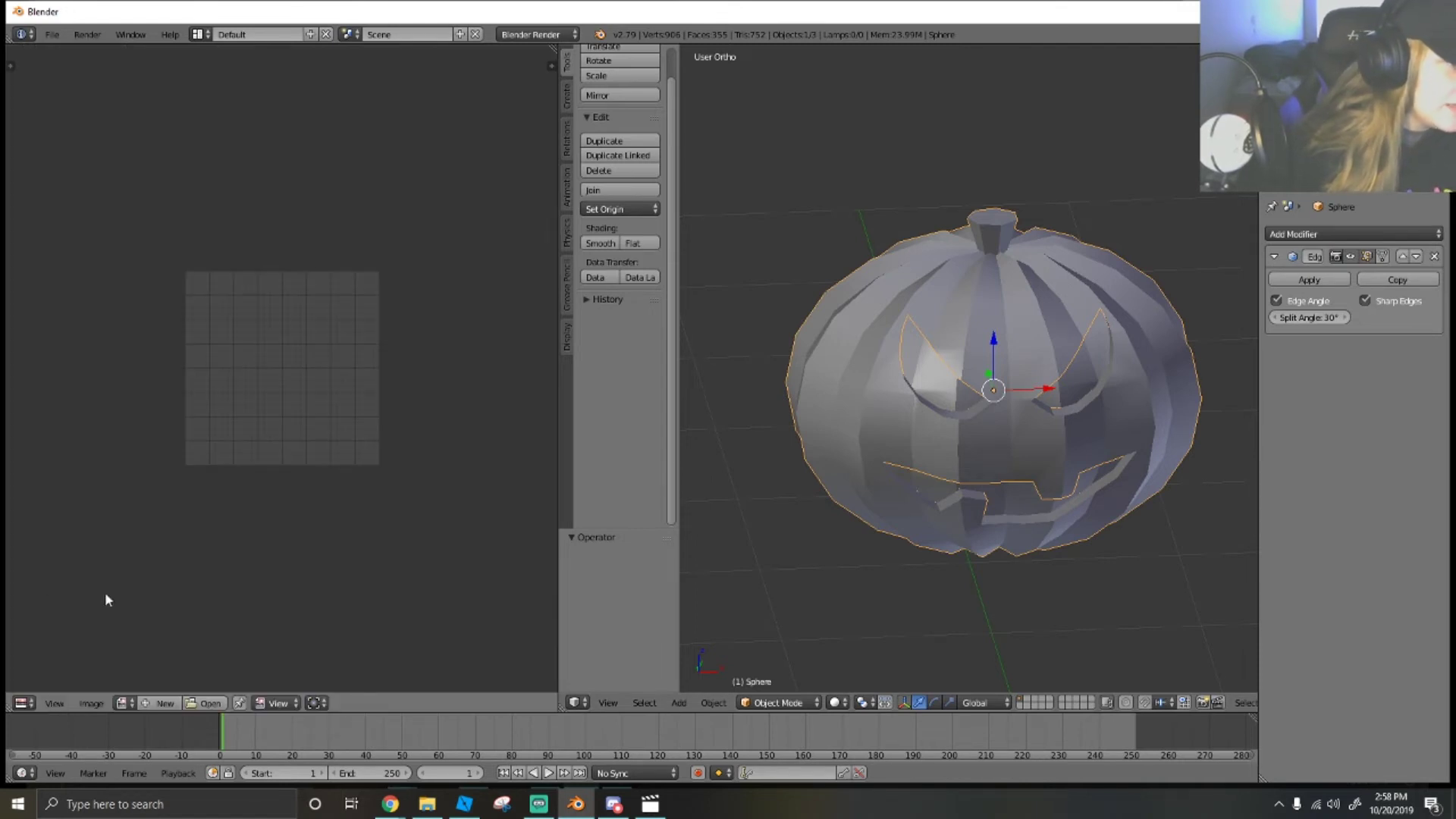
{"action": "left_click", "coordinate": [209, 703]}
{"action": "left_click", "coordinate": [60, 327]}
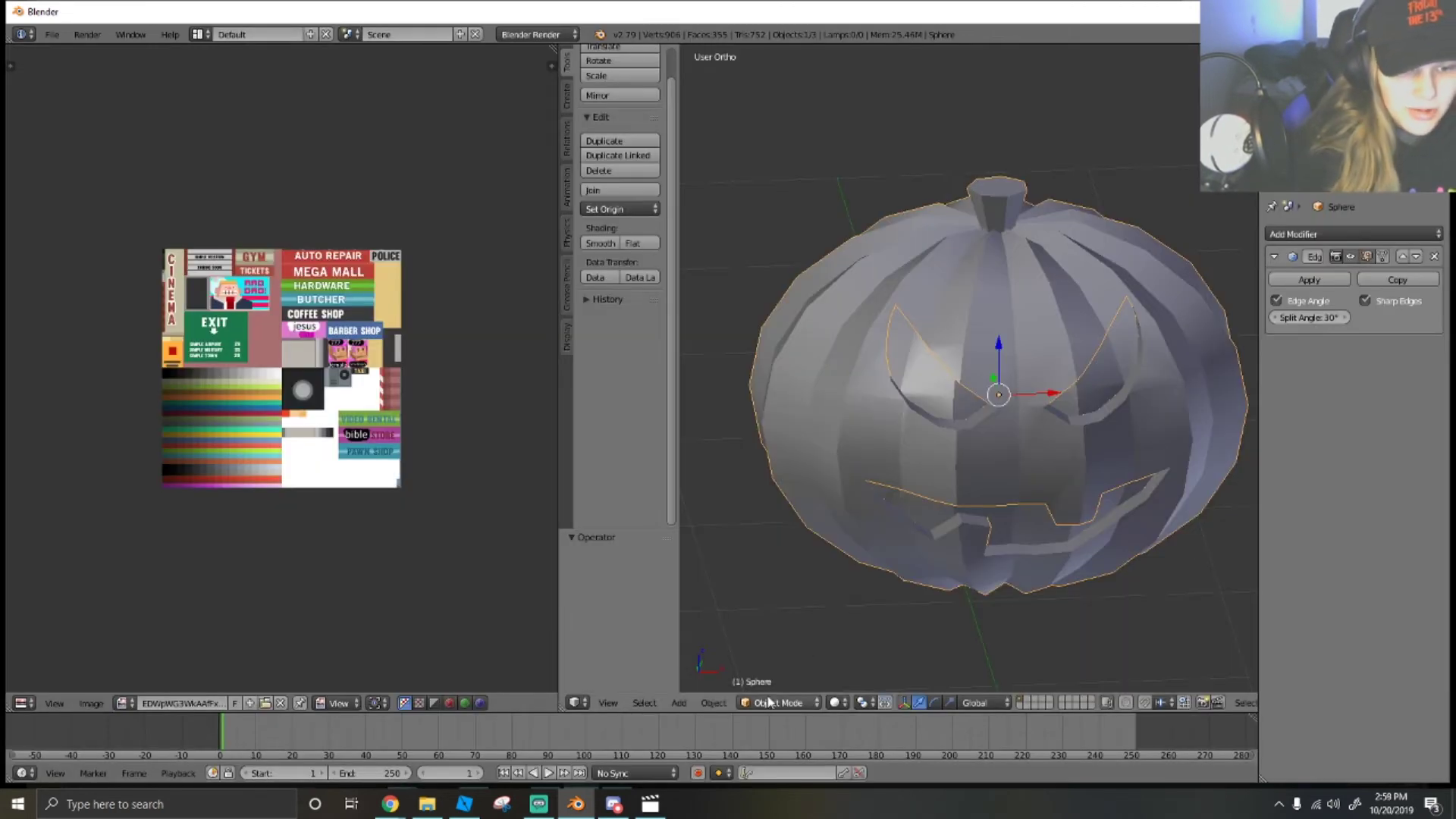
Unwrap the pumpkin's entire mesh in Edit Mode using Smart UV Project with an angle limit of 66.
{"action": "left_click", "coordinate": [770, 702]}
{"action": "left_click", "coordinate": [778, 662]}
{"action": "key", "text": "a"}
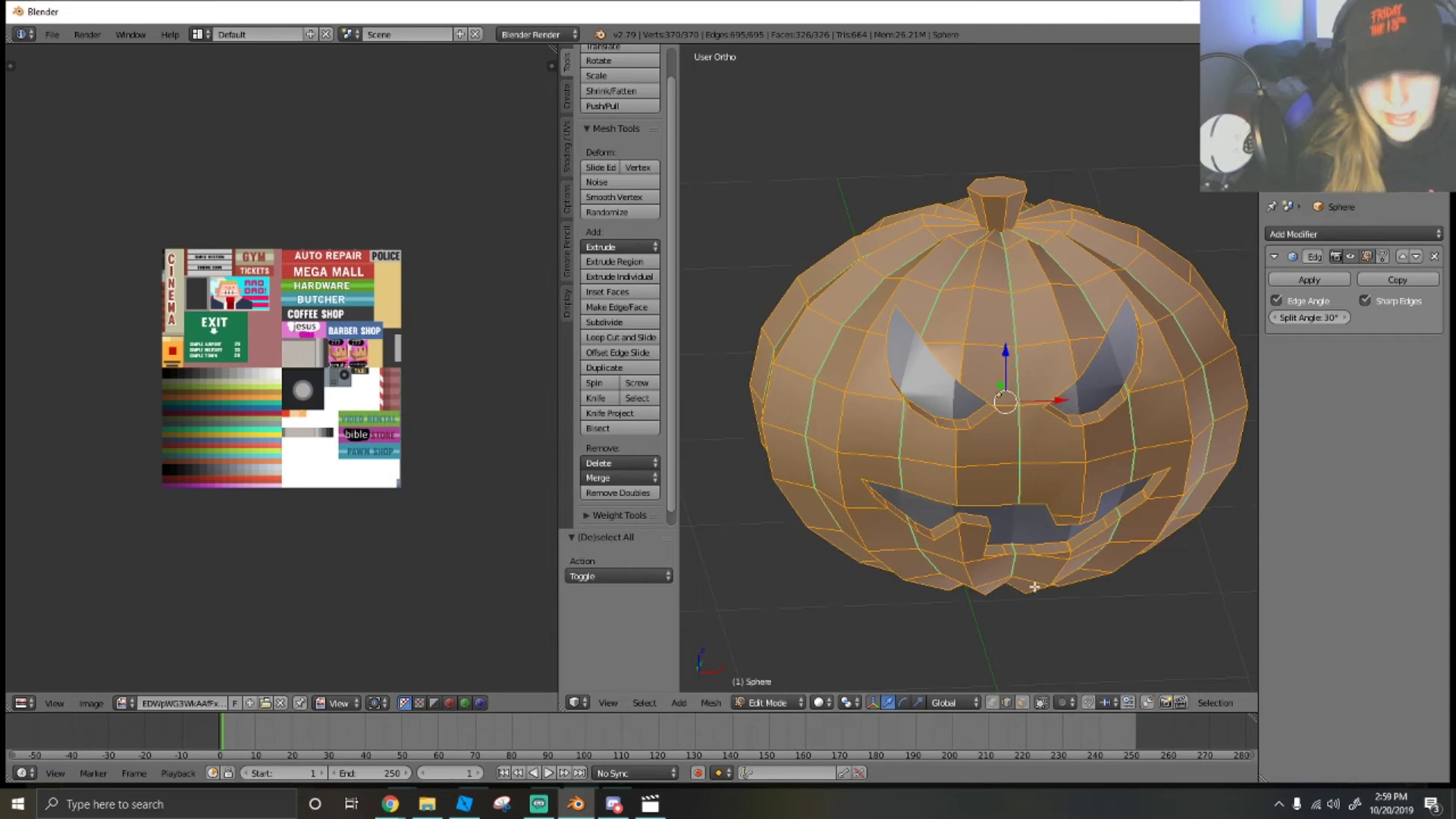
{"action": "key", "text": "u"}
{"action": "left_click", "coordinate": [985, 604]}
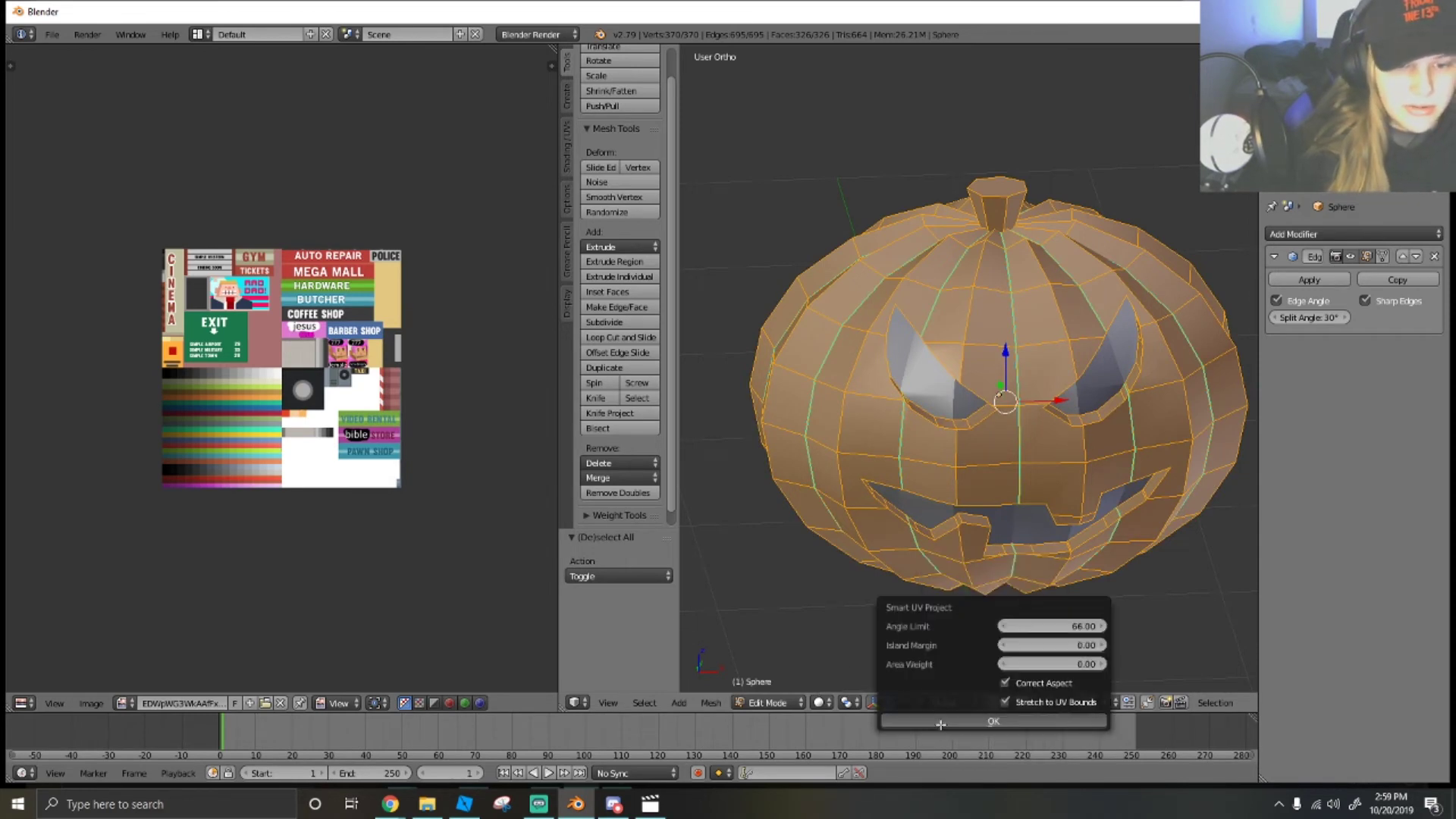
{"action": "left_click", "coordinate": [940, 723]}
{"action": "scroll", "coordinate": [348, 449], "scroll_direction": "up", "scroll_amount": 5}
{"action": "scroll", "coordinate": [361, 499], "scroll_direction": "up", "scroll_amount": 2}
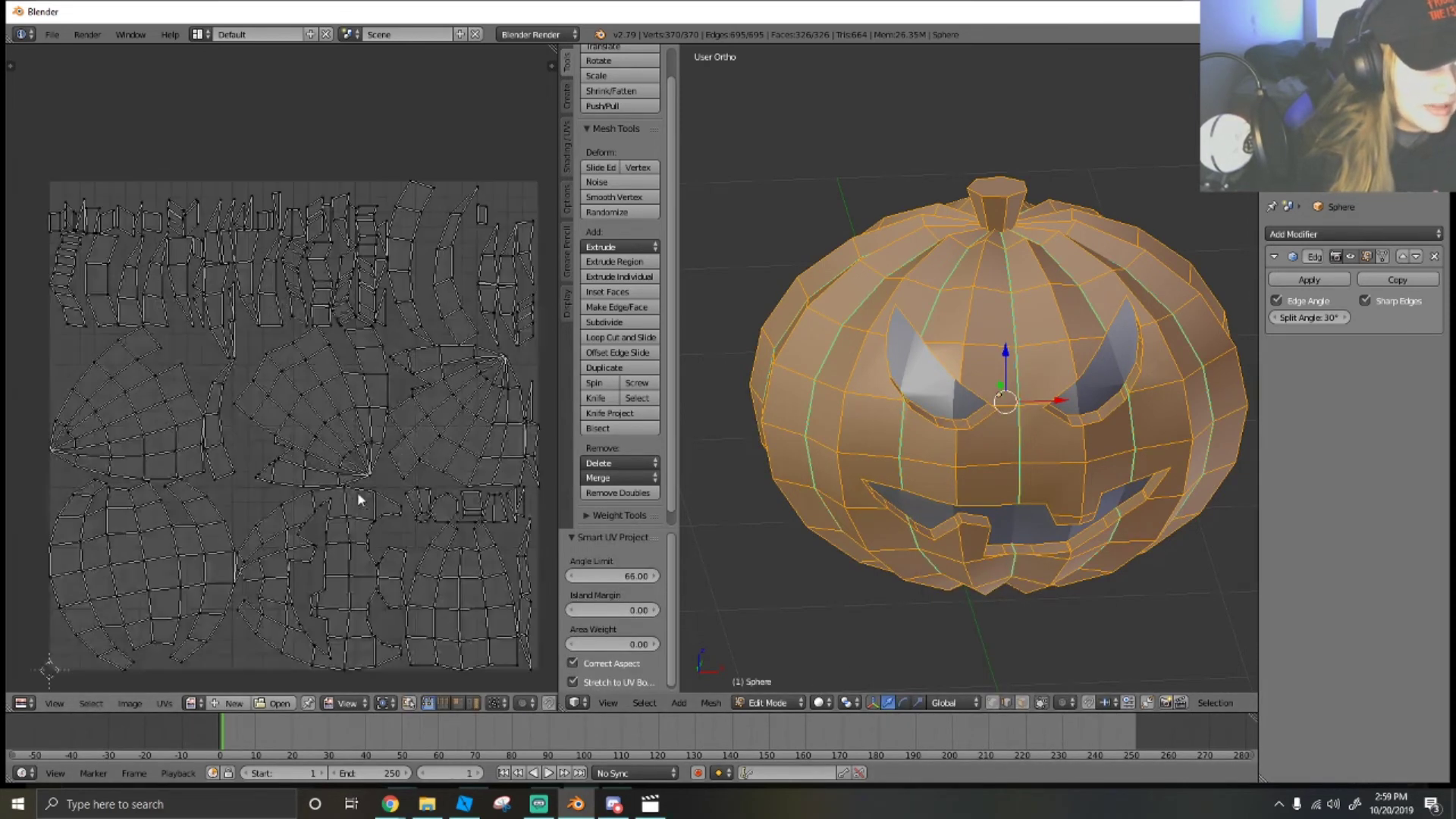
Load EDWpWG3WkAAfFx-.png from Saved Pictures behind the unwrapped UVs and select all the UVs.
{"action": "middle_click_drag", "start_coordinate": [352, 486], "coordinate": [355, 451]}
{"action": "left_click", "coordinate": [279, 702]}
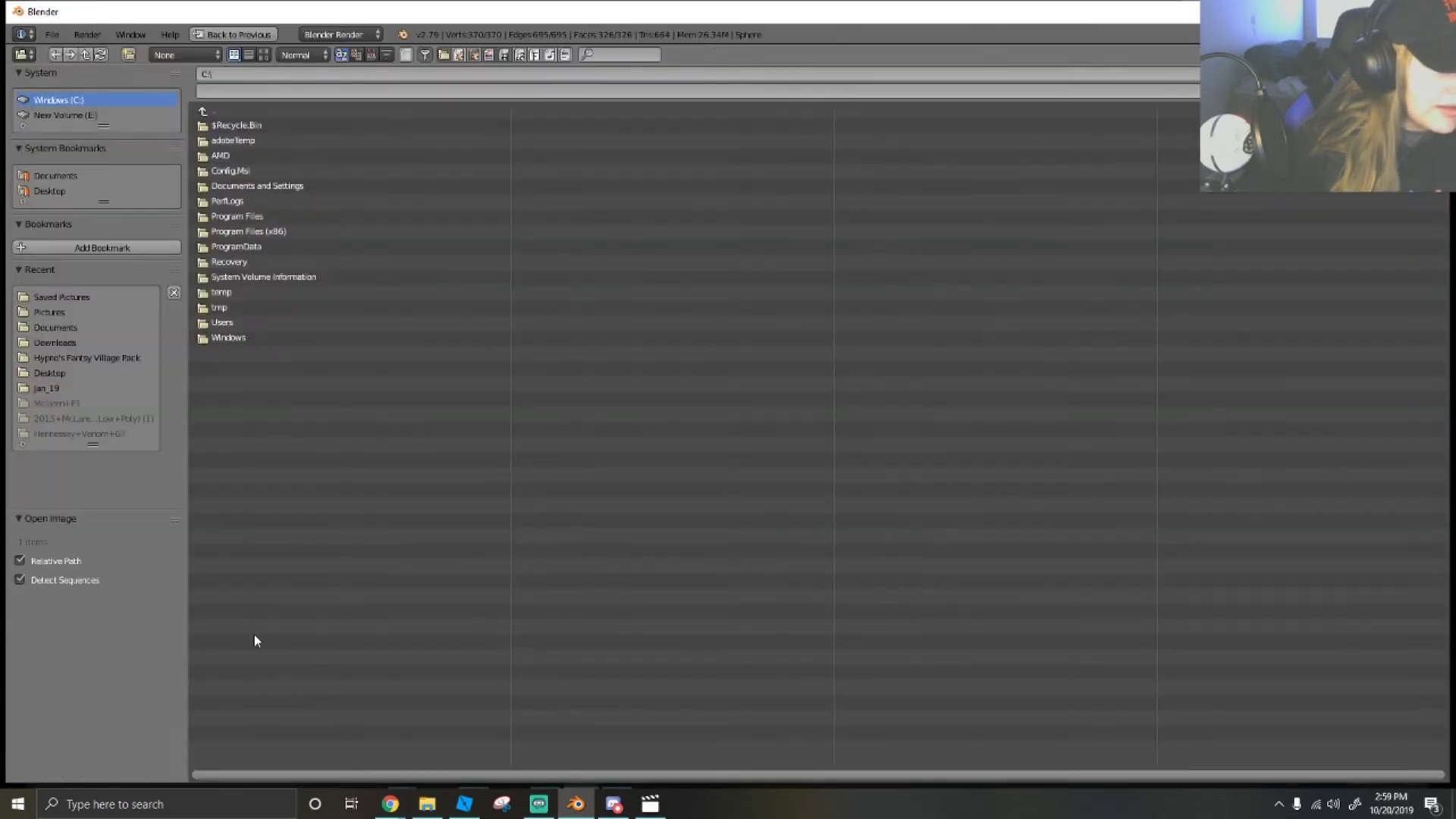
{"action": "left_click", "coordinate": [53, 296]}
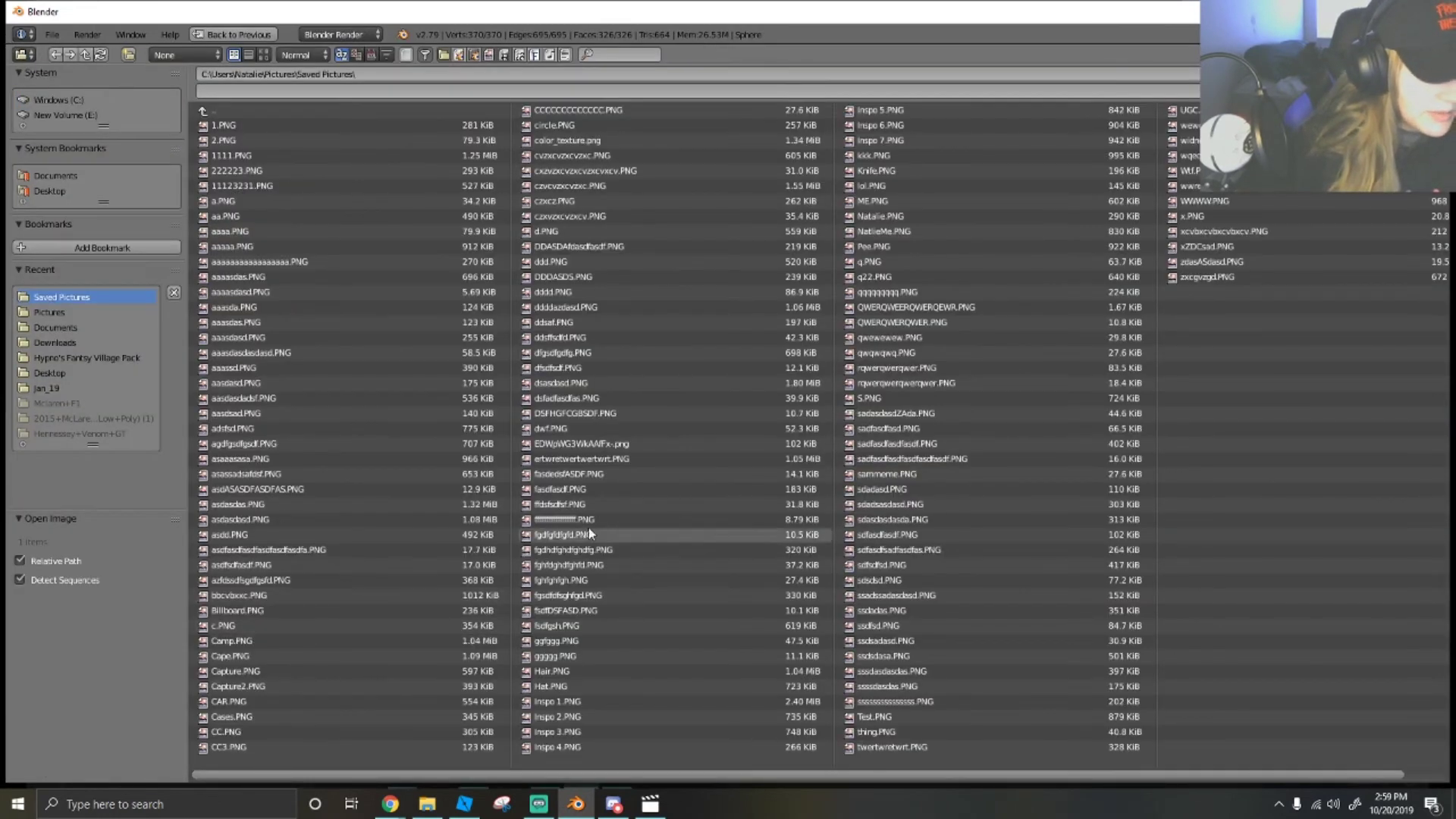
{"action": "left_click", "coordinate": [565, 447]}
{"action": "double_click", "coordinate": [565, 447]}
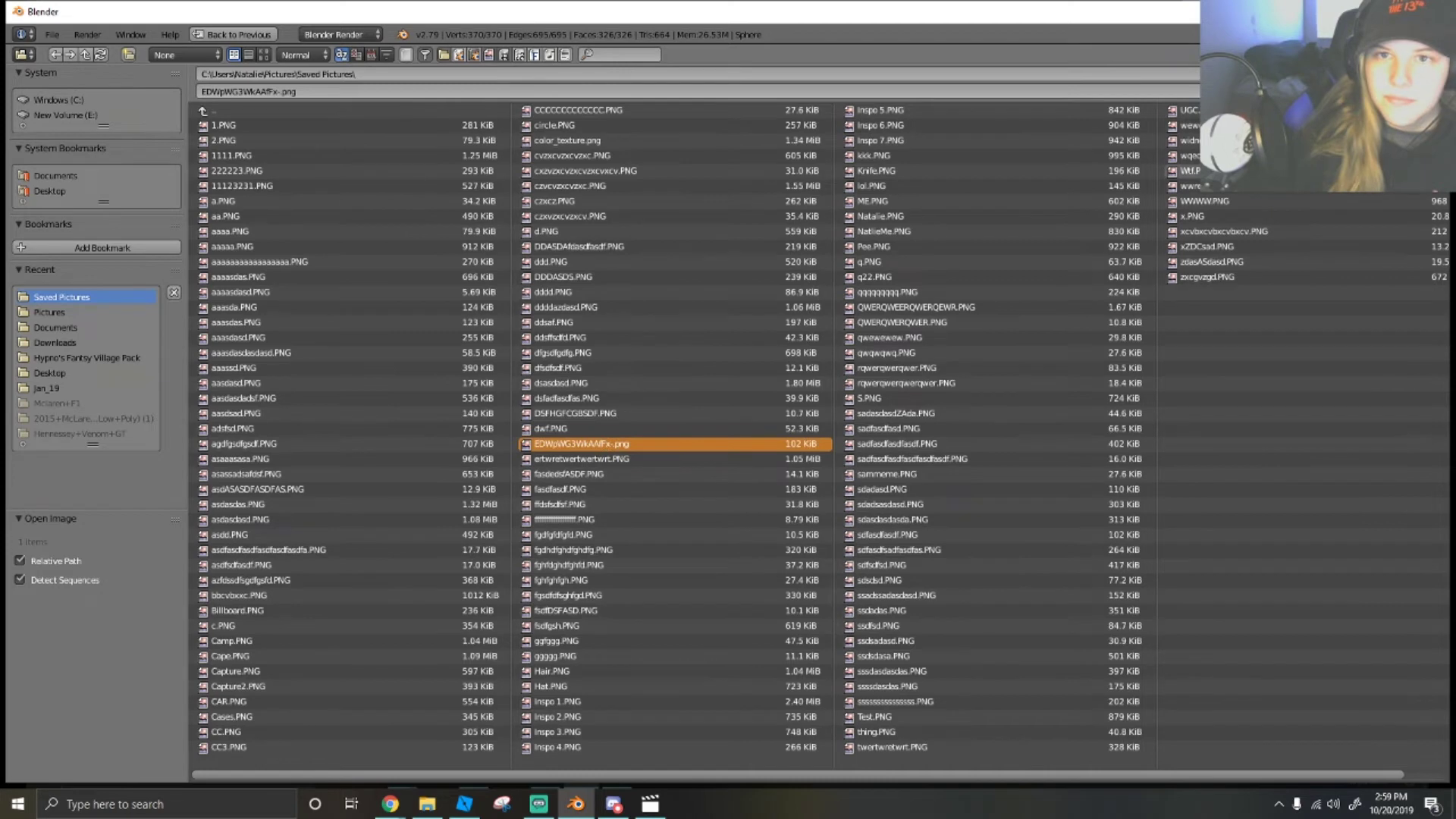
{"action": "key", "text": "a"}
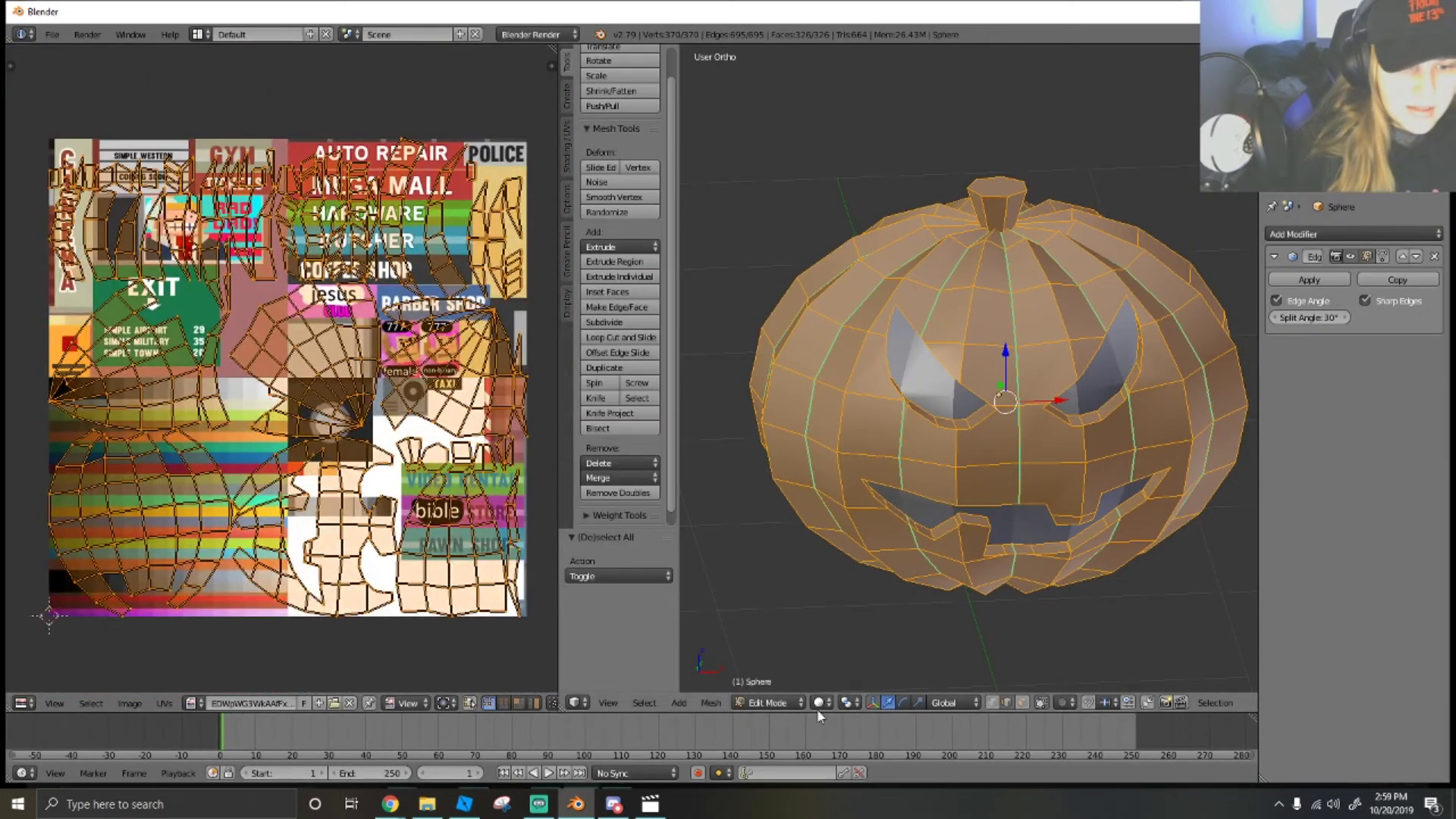
Set the 3D view's shading to Texture so the palette image displays on the pumpkin.
{"action": "left_click", "coordinate": [819, 703]}
{"action": "left_click", "coordinate": [864, 639]}
{"action": "scroll", "coordinate": [877, 553], "scroll_direction": "down", "scroll_amount": 5}
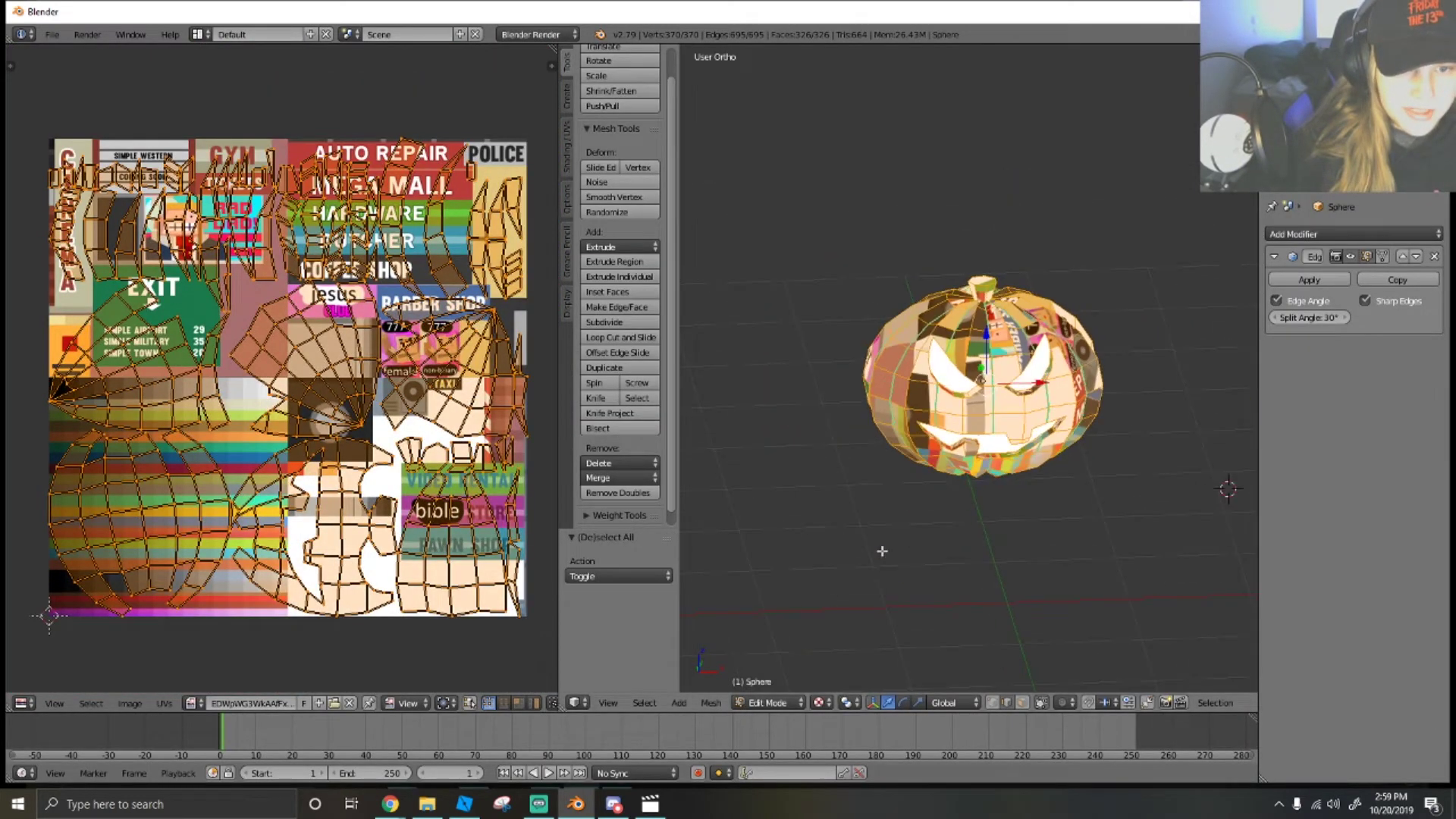
{"action": "scroll", "coordinate": [1205, 466], "scroll_direction": "up", "scroll_amount": 2}
{"action": "scroll", "coordinate": [926, 455], "scroll_direction": "up", "scroll_amount": 1}
{"action": "middle_click_drag", "start_coordinate": [925, 455], "coordinate": [976, 455]}
{"action": "scroll", "coordinate": [1012, 459], "scroll_direction": "up", "scroll_amount": 1}
{"action": "scroll", "coordinate": [304, 453], "scroll_direction": "down", "scroll_amount": 2}
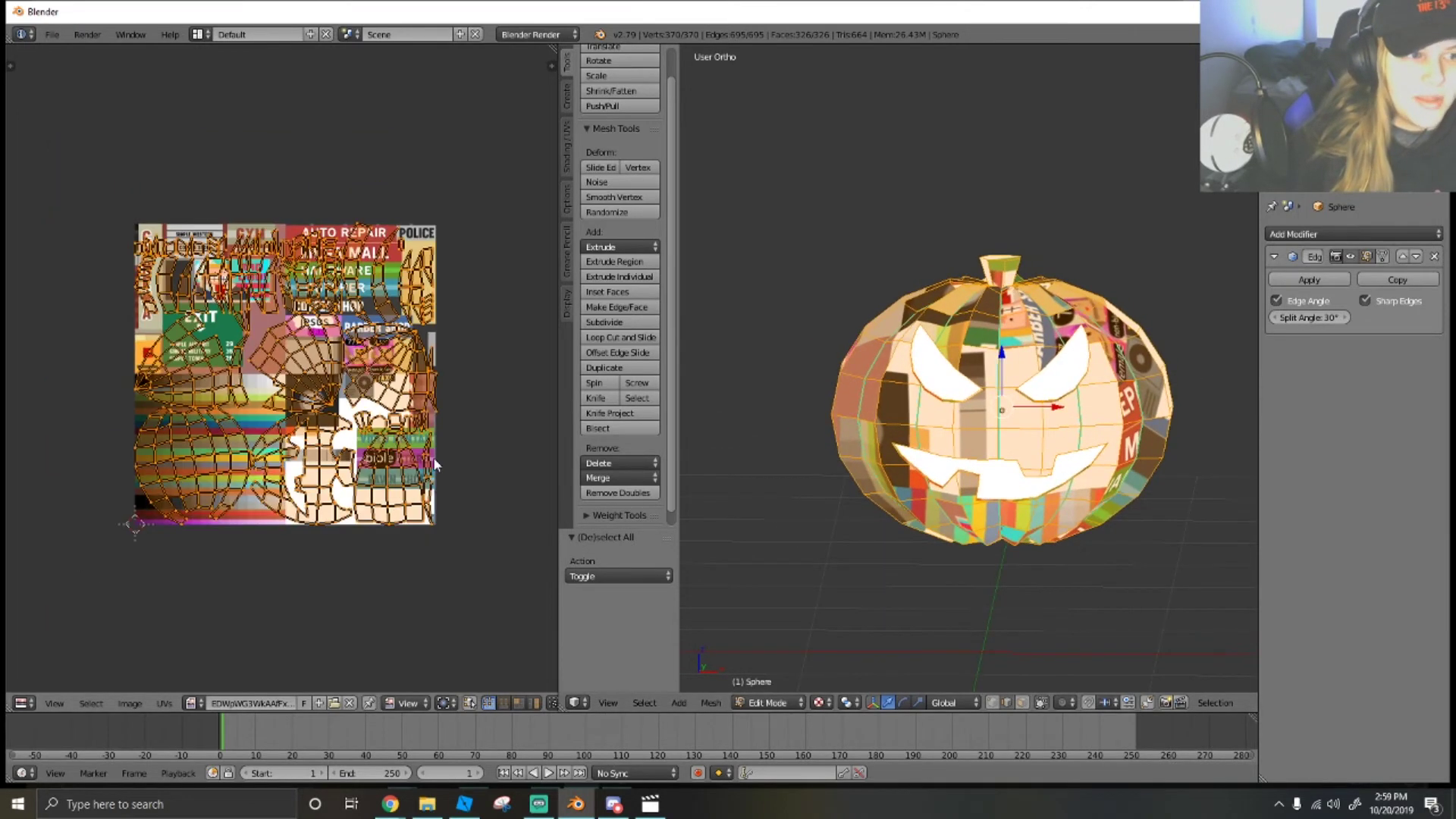
Scale all the pumpkin's UVs to zero, move them onto the orange palette swatch and deselect everything.
{"action": "key", "text": "s"}
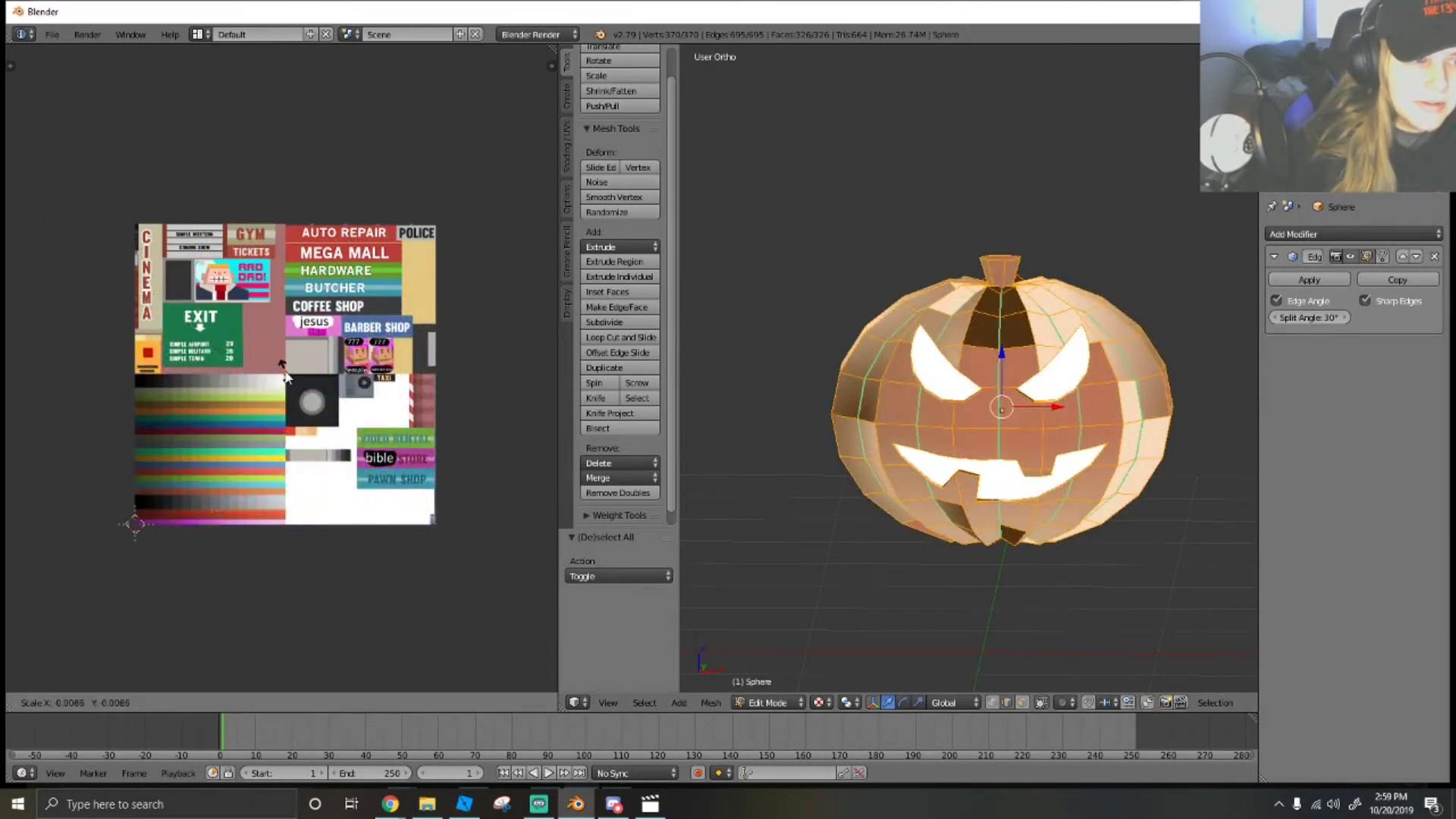
{"action": "left_click", "coordinate": [286, 377]}
{"action": "scroll", "coordinate": [335, 325], "scroll_direction": "up", "scroll_amount": 4}
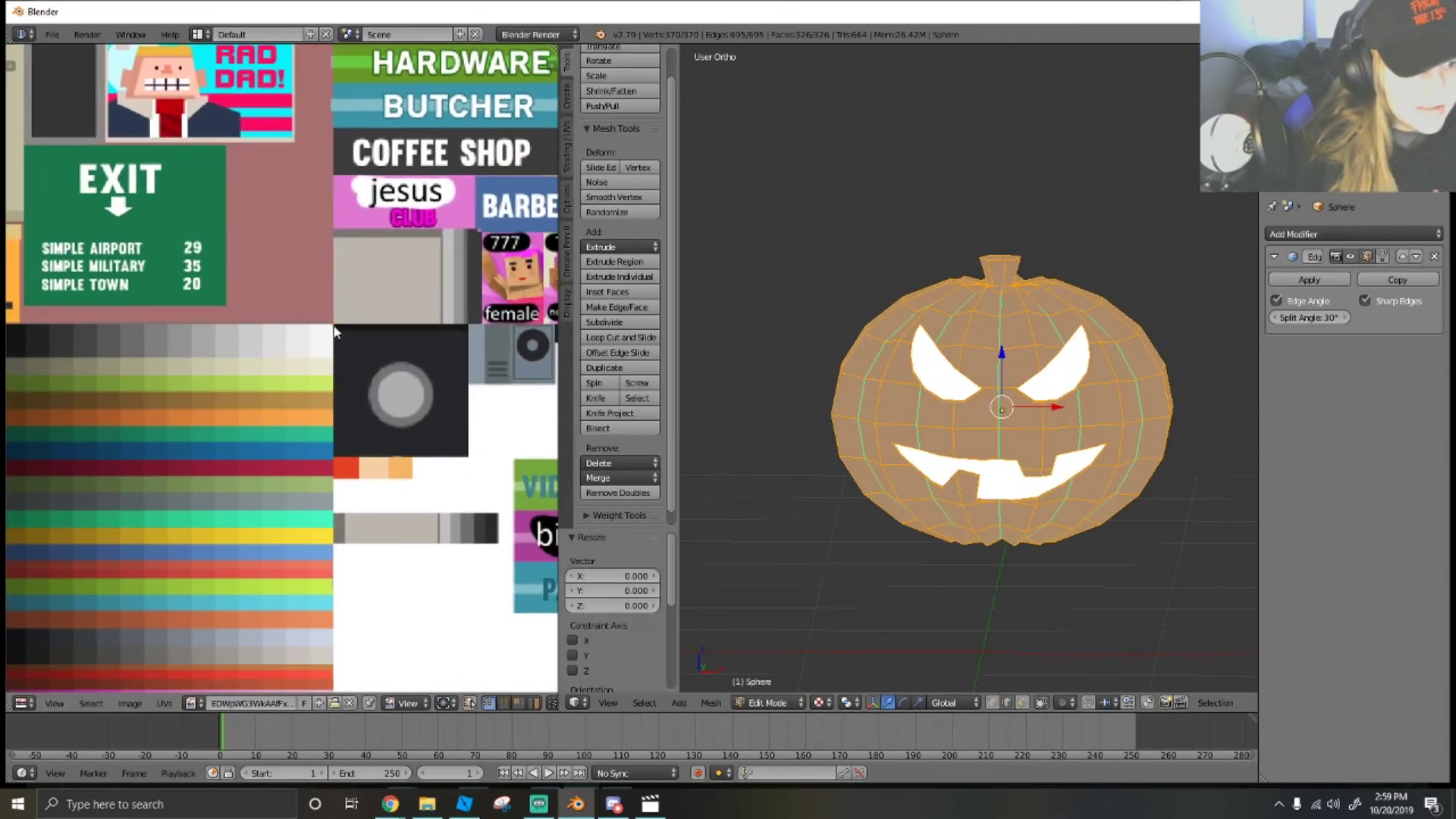
{"action": "key", "text": "g"}
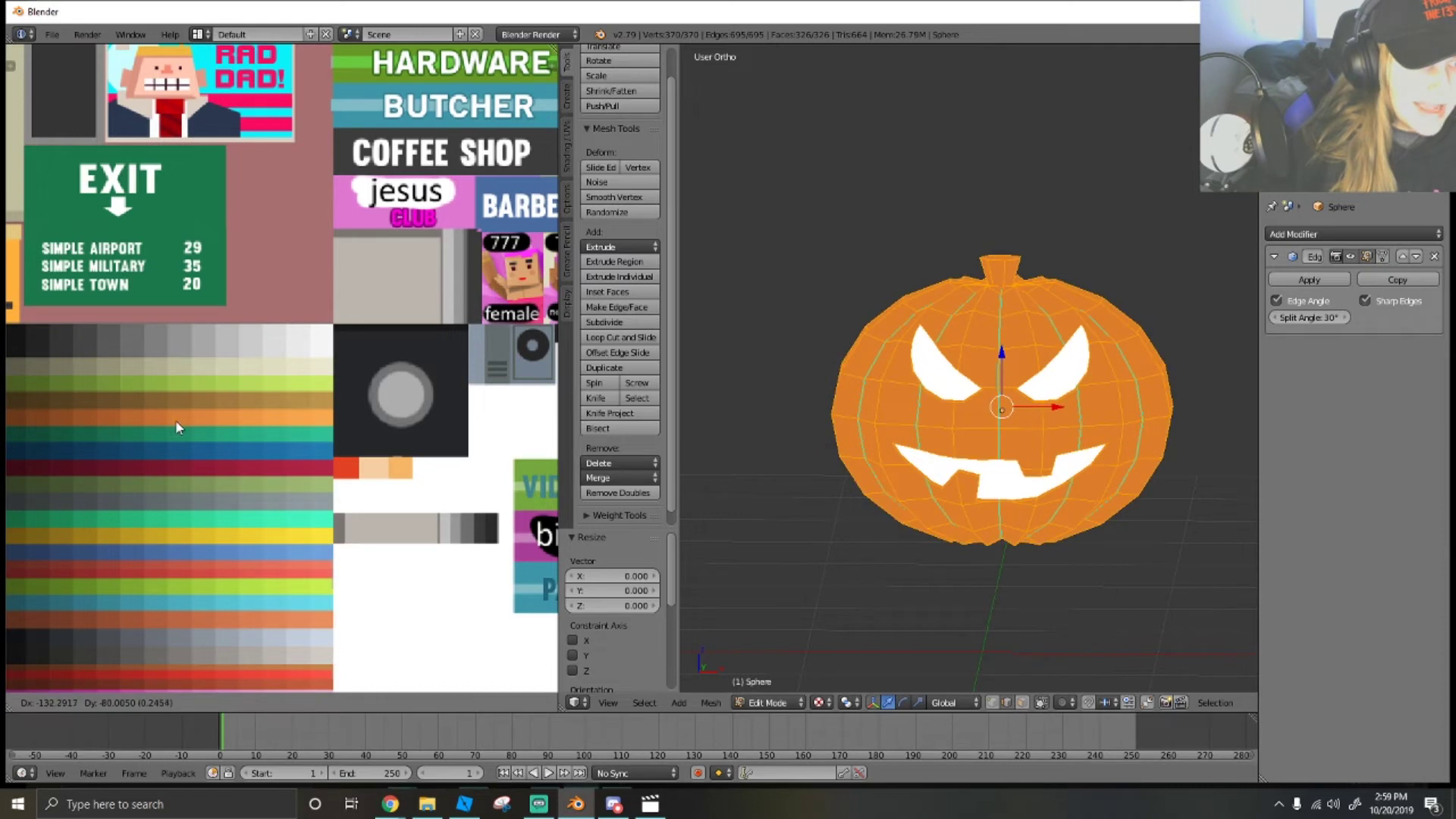
{"action": "left_click", "coordinate": [175, 420]}
{"action": "key", "text": "a"}
Select all the stem's faces and move their UVs onto the dark green palette swatch.
{"action": "middle_click_drag", "start_coordinate": [763, 452], "coordinate": [1115, 444]}
{"action": "key", "text": "shift+f"}
{"action": "key", "text": "w"}
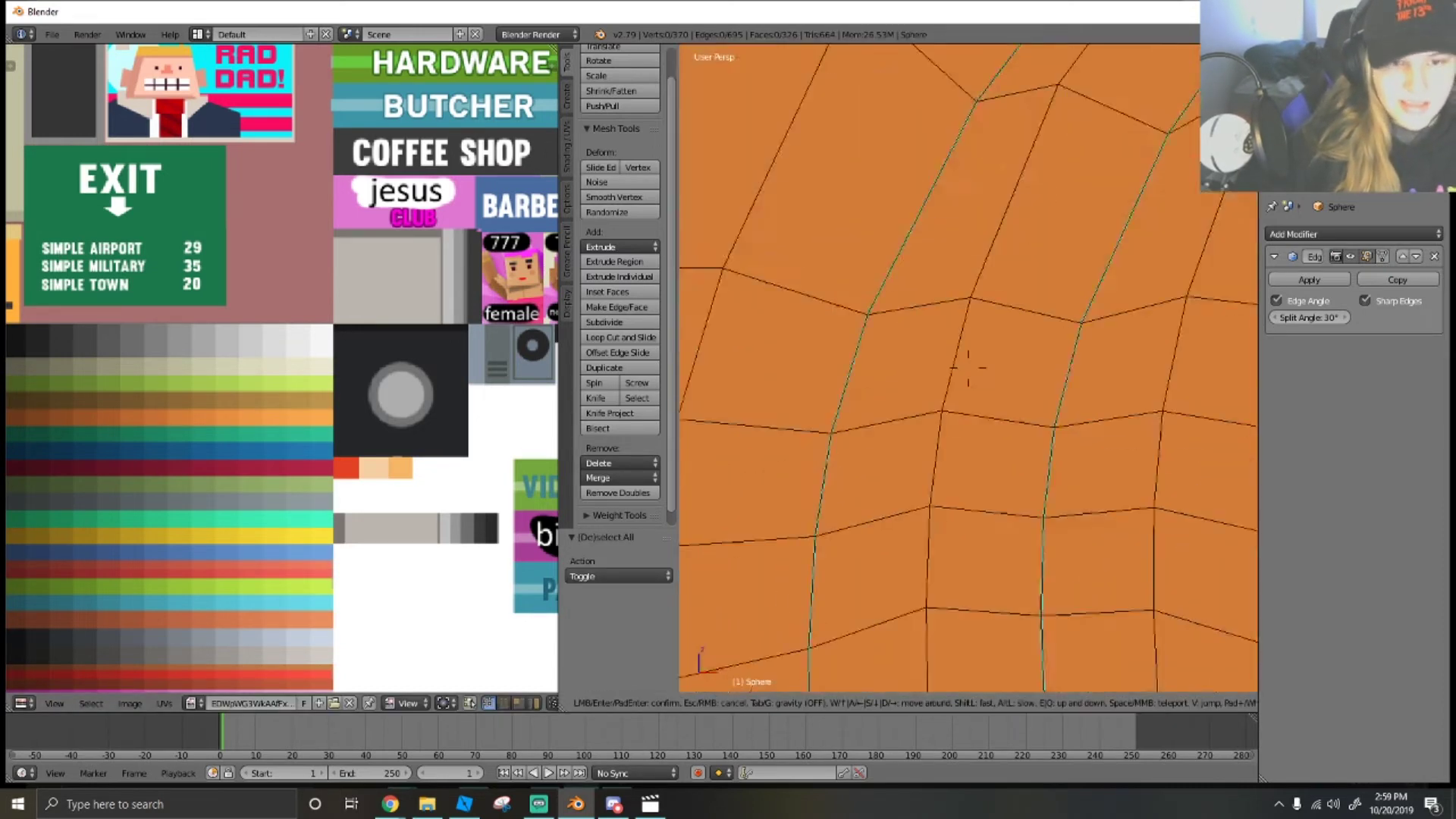
{"action": "left_click", "coordinate": [969, 368]}
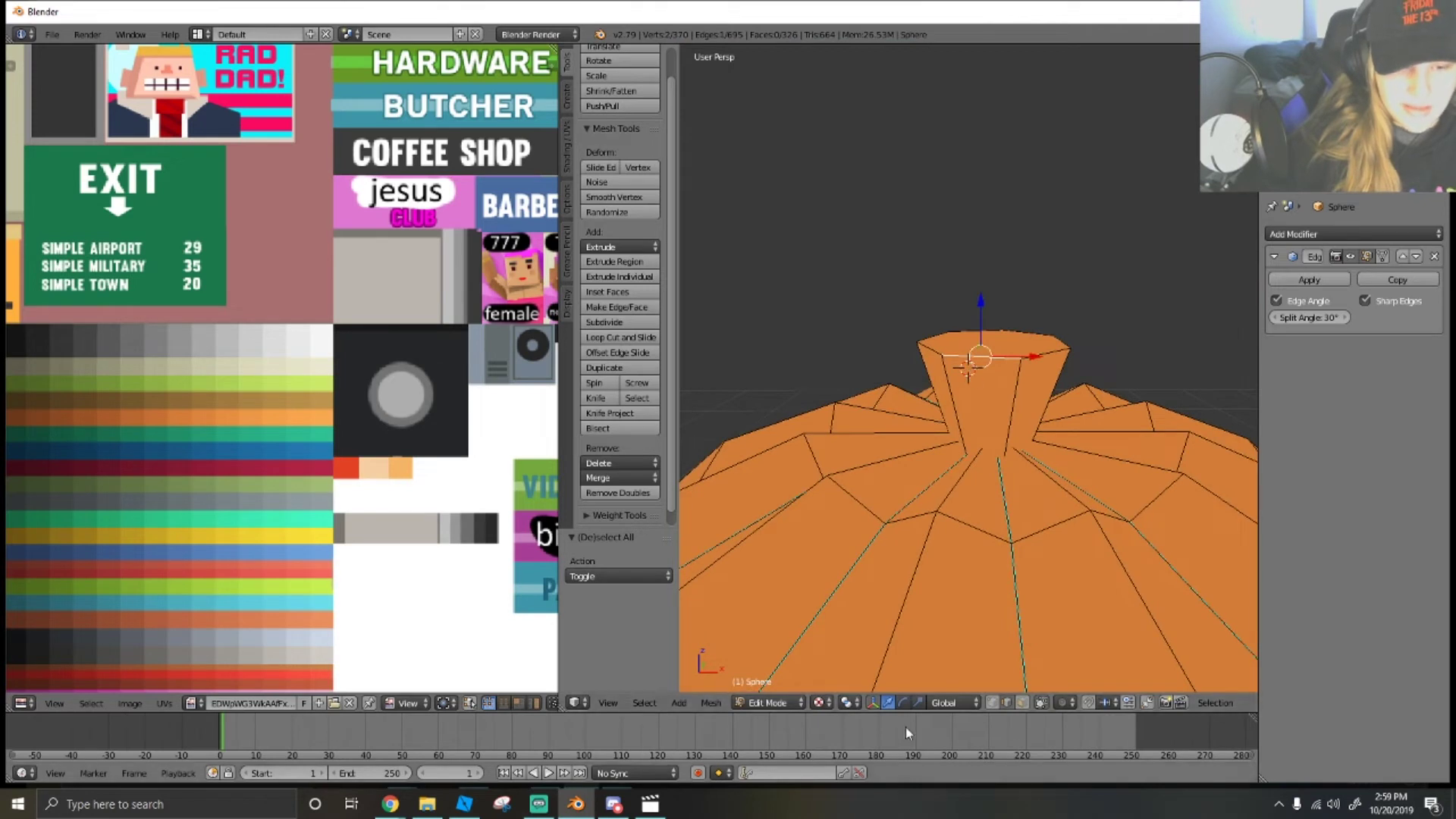
{"action": "right_click", "coordinate": [1015, 380], "text": "alt"}
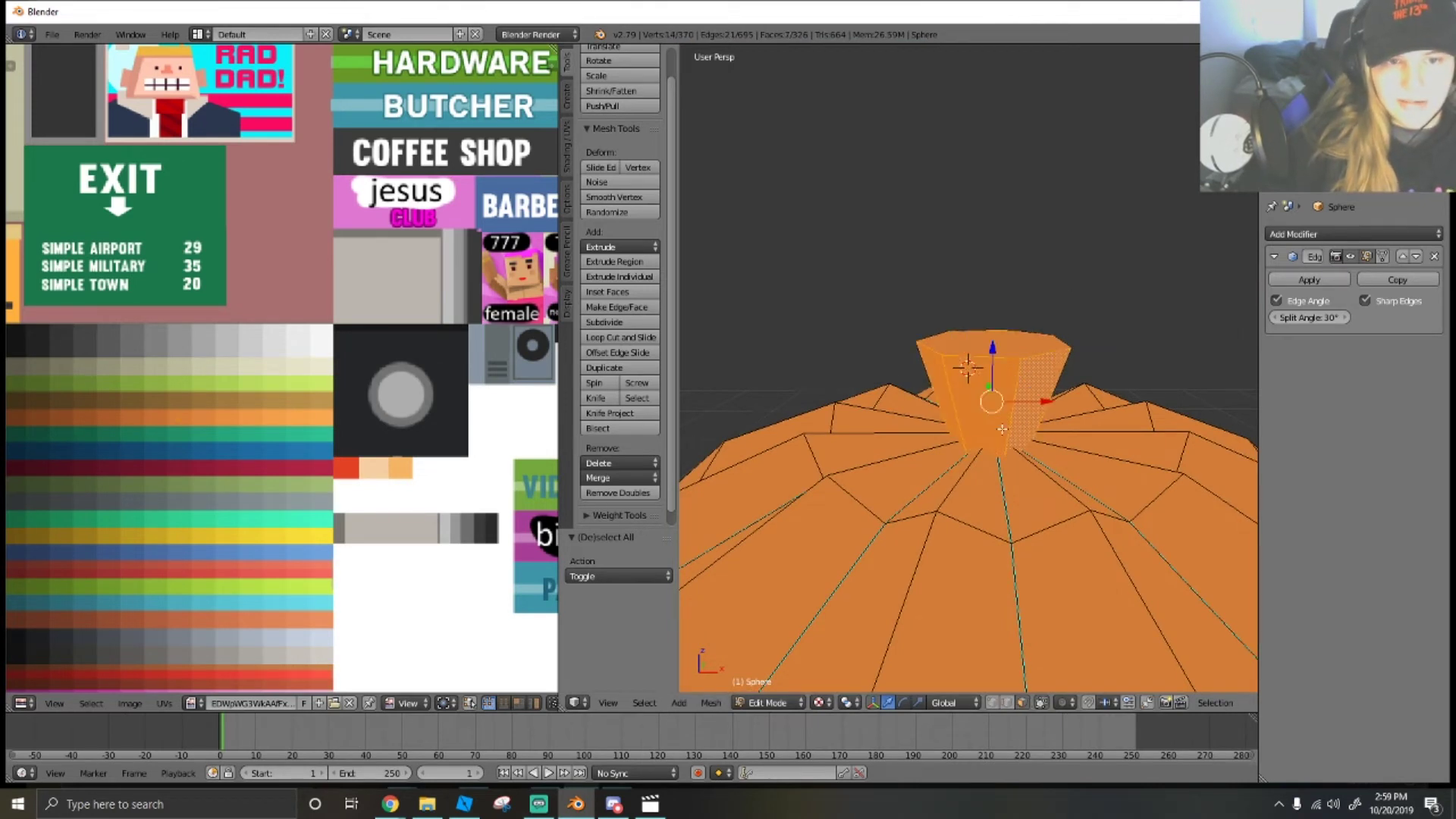
{"action": "scroll", "coordinate": [164, 449], "scroll_direction": "down", "scroll_amount": 1}
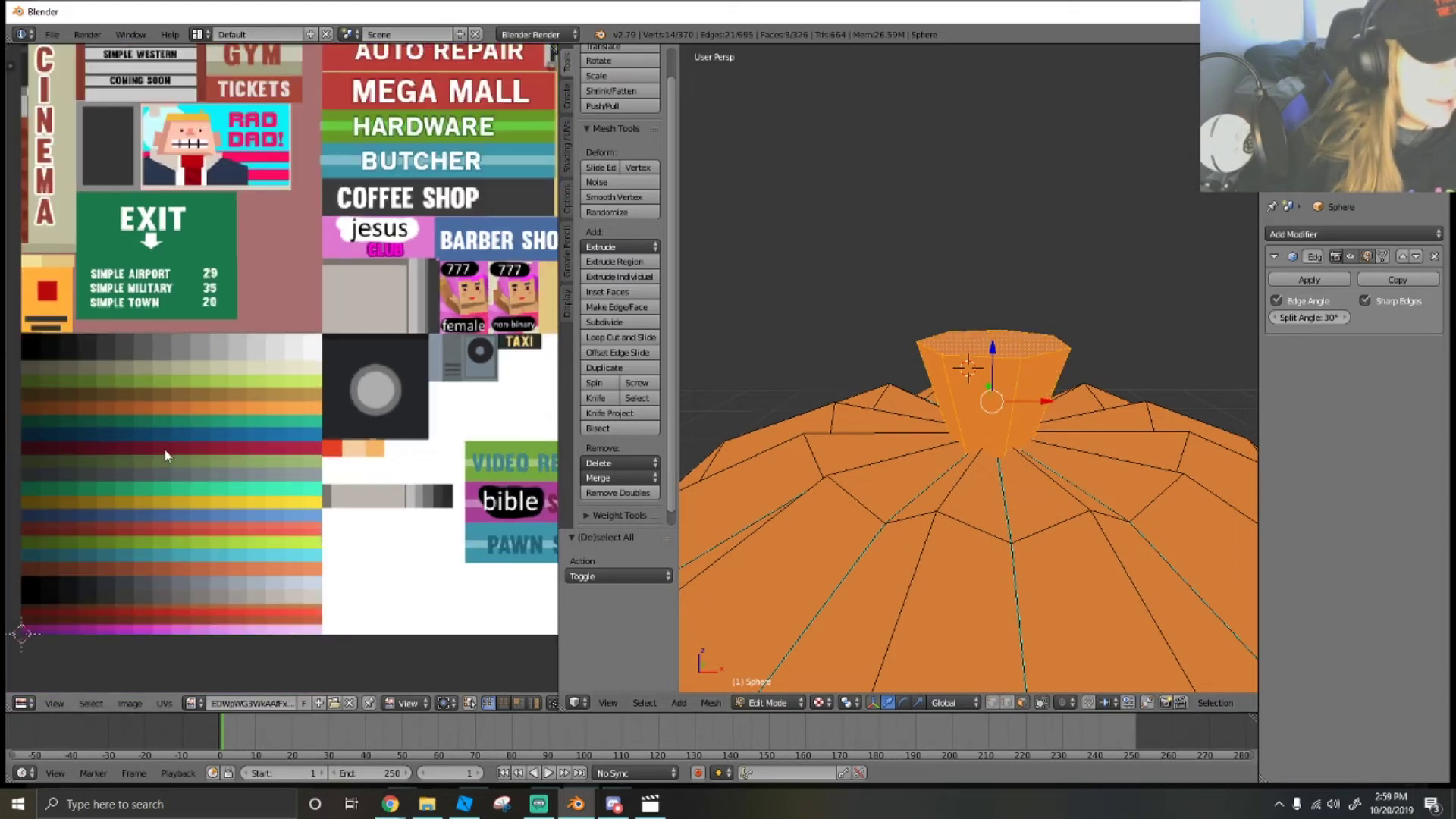
{"action": "scroll", "coordinate": [180, 457], "scroll_direction": "up", "scroll_amount": 1}
{"action": "middle_click_drag", "start_coordinate": [181, 458], "coordinate": [218, 424]}
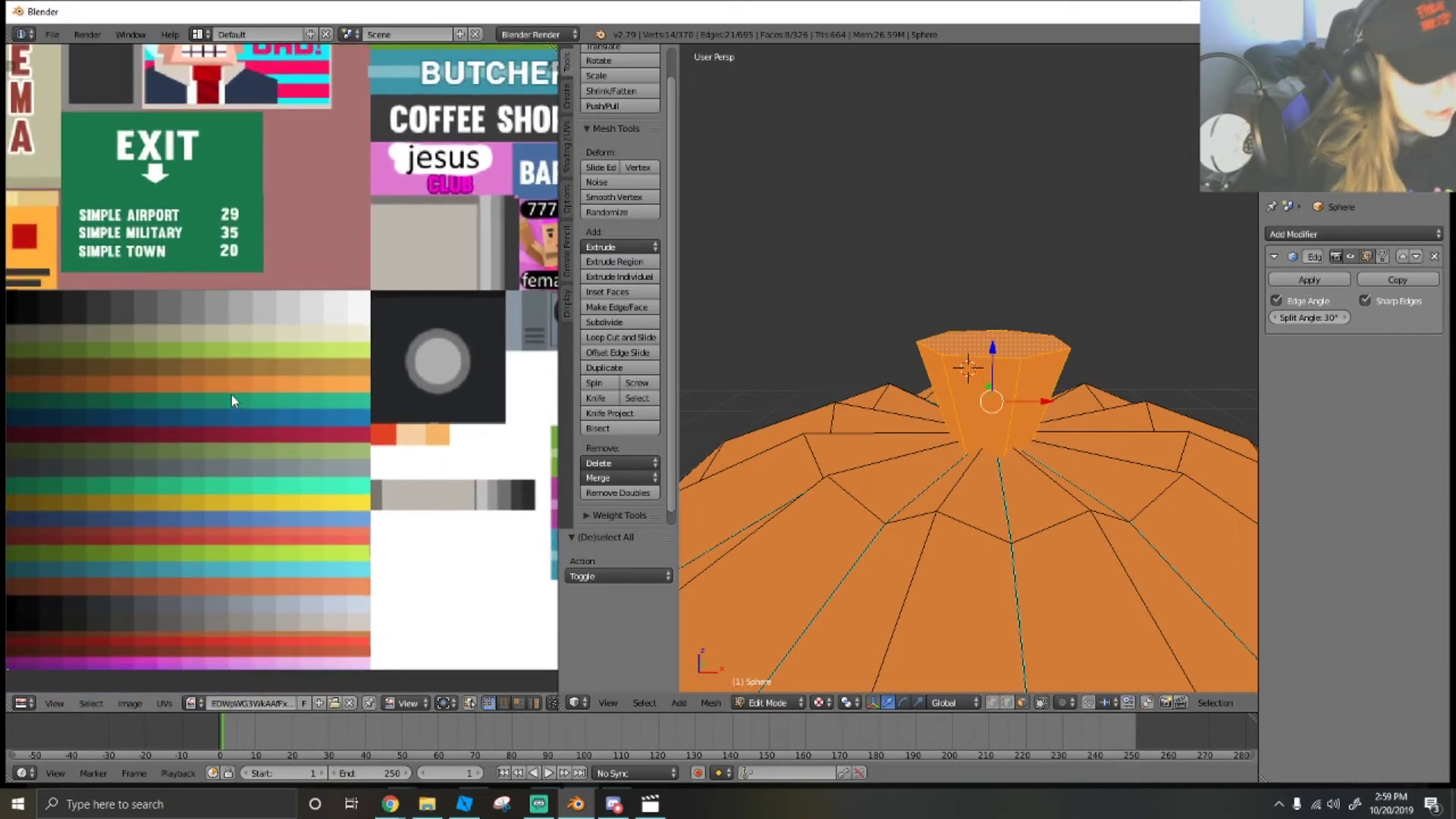
{"action": "key", "text": "g"}
{"action": "left_click", "coordinate": [247, 190]}
{"action": "key", "text": "a"}
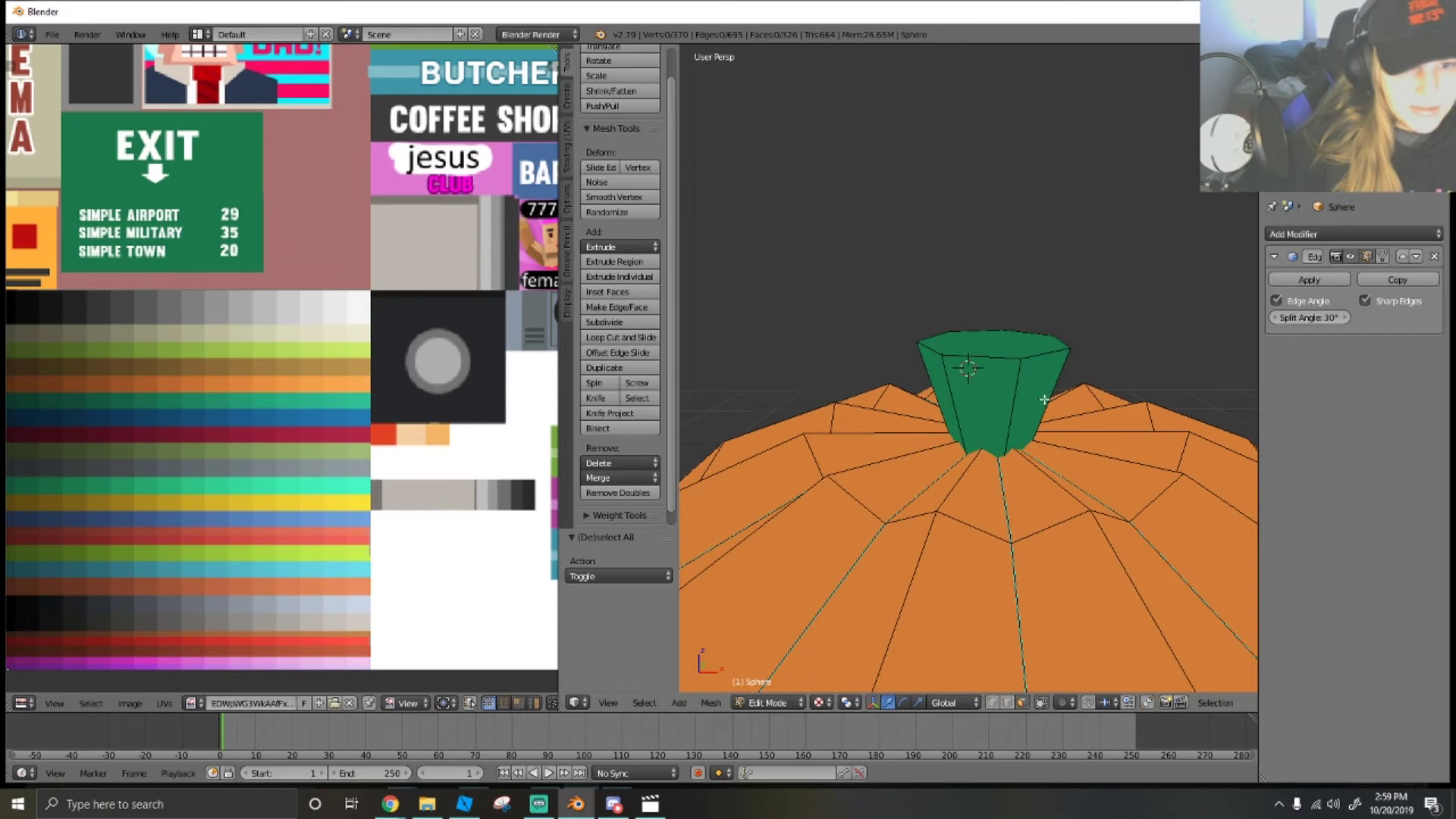
Return to Object Mode and set the viewport ambient occlusion to strength 1.9, distance 0.12 and 292 samples.
{"action": "key", "text": "shift+f"}
{"action": "key", "text": "w"}
{"action": "key", "text": "Escape"}
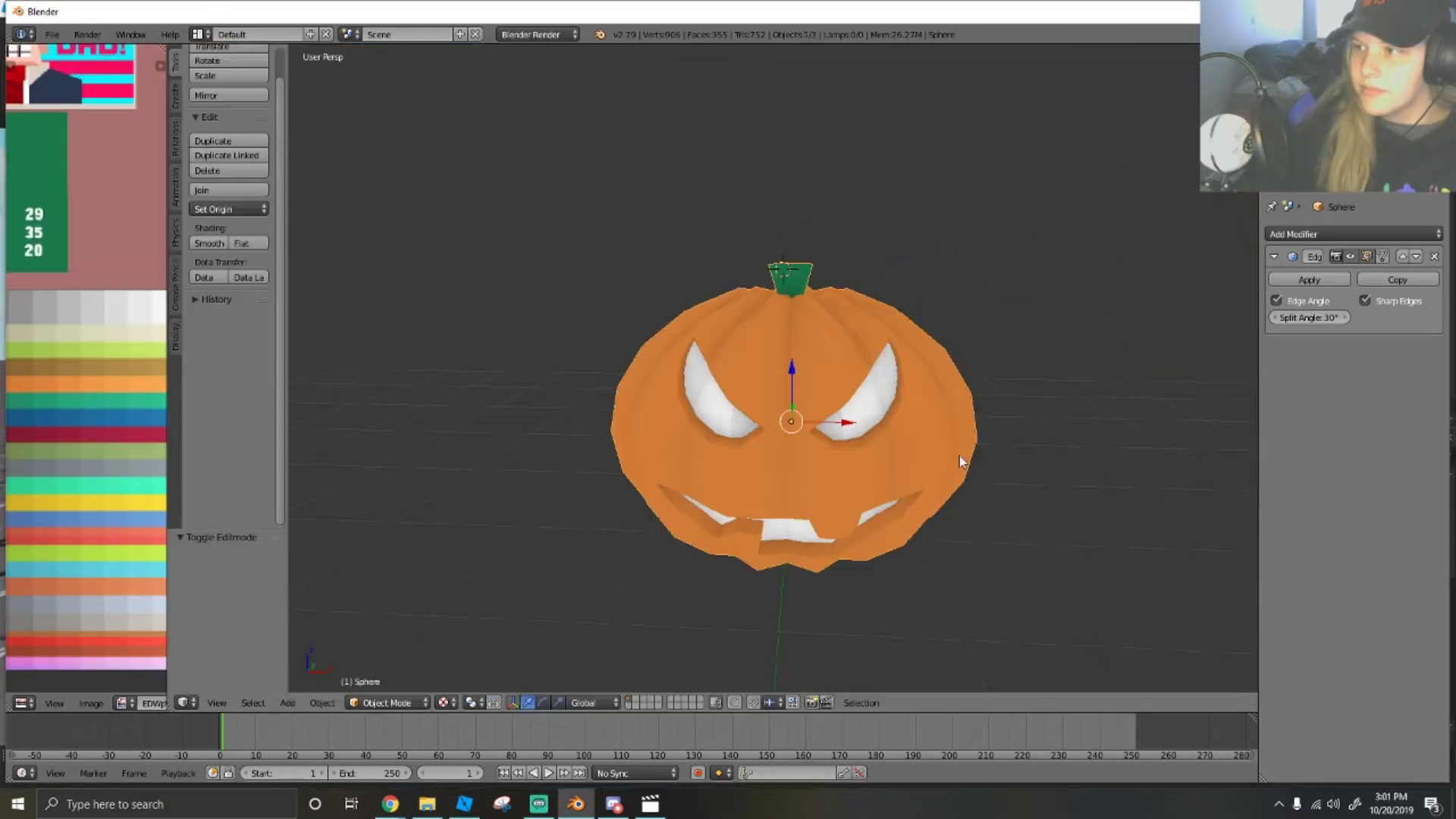
{"action": "scroll", "coordinate": [886, 502], "scroll_direction": "down", "scroll_amount": 1}
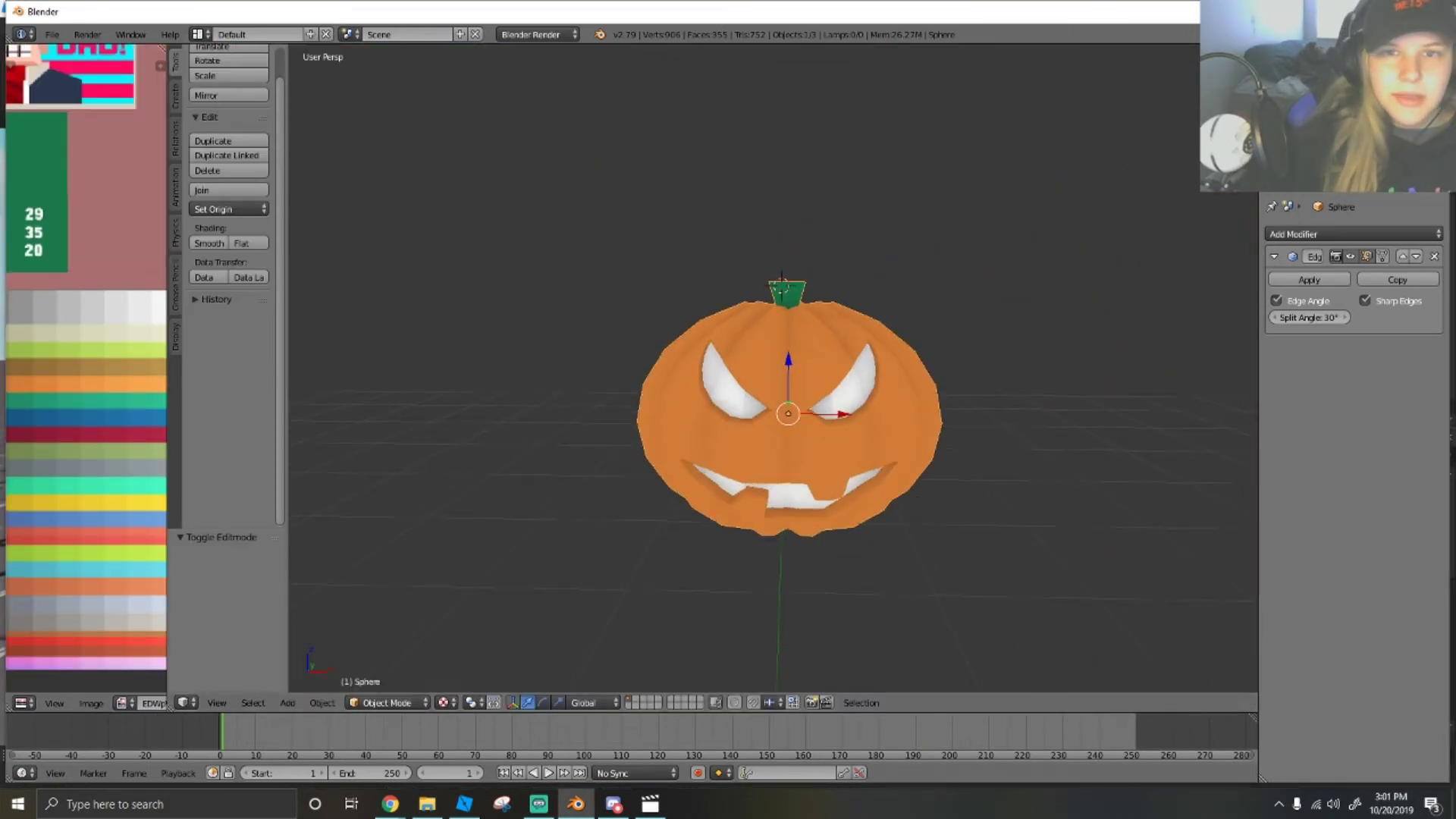
{"action": "key", "text": "n"}
{"action": "scroll", "coordinate": [1187, 395], "scroll_direction": "down", "scroll_amount": 12}
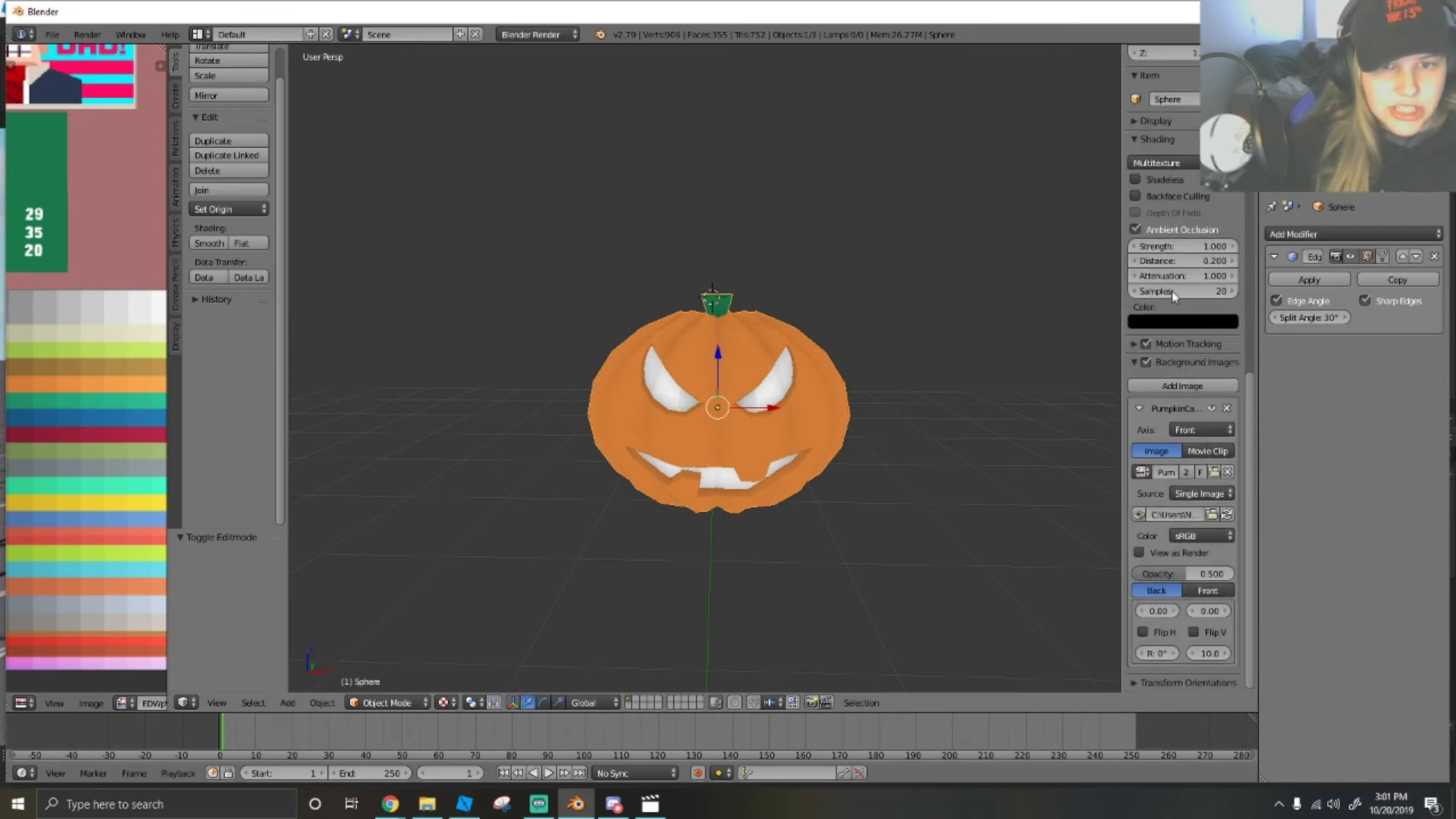
{"action": "mouse_move", "coordinate": [1168, 250]}
{"action": "left_mouse_down"}
{"action": "mouse_move", "coordinate": [1221, 250]}
{"action": "mouse_move", "coordinate": [1197, 251]}
{"action": "left_mouse_up"}
{"action": "scroll", "coordinate": [1200, 311], "scroll_direction": "up", "scroll_amount": 3}
{"action": "mouse_move", "coordinate": [1166, 359]}
{"action": "left_mouse_down"}
{"action": "mouse_move", "coordinate": [1125, 359]}
{"action": "mouse_move", "coordinate": [1155, 351]}
{"action": "left_mouse_up"}
{"action": "scroll", "coordinate": [854, 430], "scroll_direction": "up", "scroll_amount": 2}
{"action": "middle_click_drag", "start_coordinate": [851, 430], "coordinate": [840, 416]}
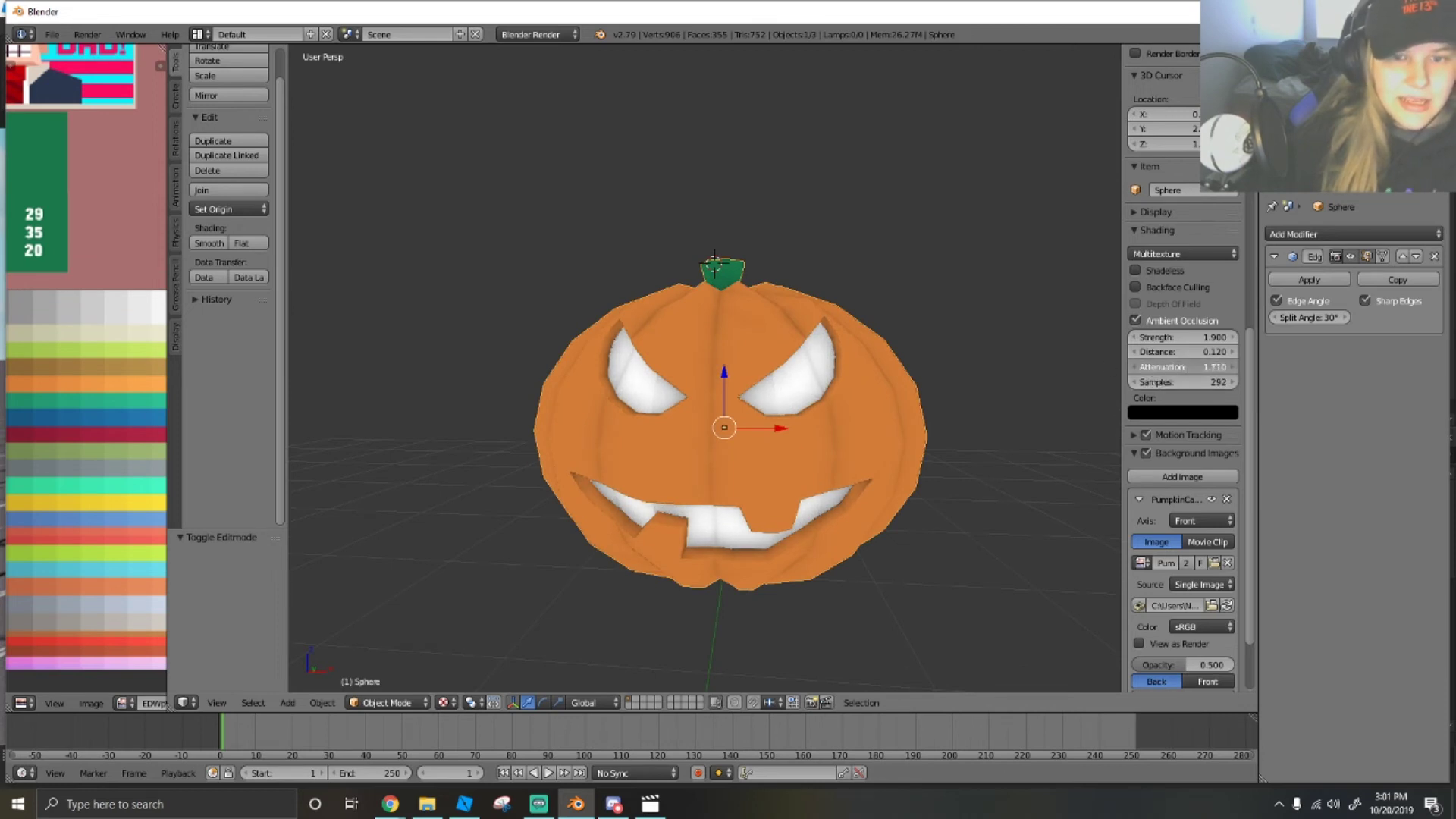
Set the ambient occlusion attenuation to 1 and inspect the pumpkin from several angles.
{"action": "left_click_drag", "start_coordinate": [1182, 367], "coordinate": [1131, 367]}
{"action": "middle_click_drag", "start_coordinate": [1037, 380], "coordinate": [524, 435]}
{"action": "scroll", "coordinate": [523, 435], "scroll_direction": "up", "scroll_amount": 2}
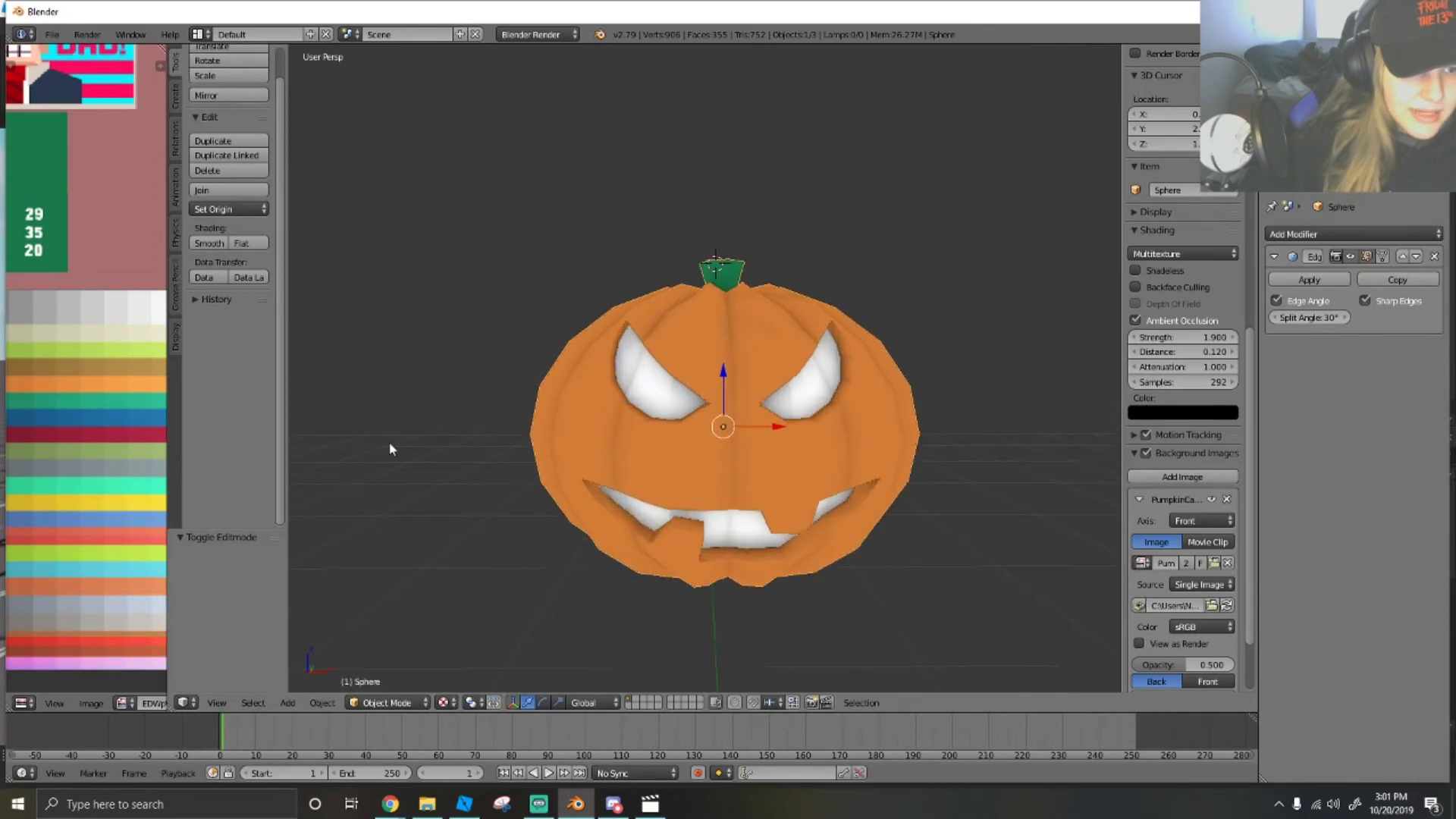
{"action": "middle_click_drag", "start_coordinate": [615, 434], "coordinate": [707, 493], "text": "shift"}
{"action": "scroll", "coordinate": [707, 492], "scroll_direction": "down", "scroll_amount": 1}
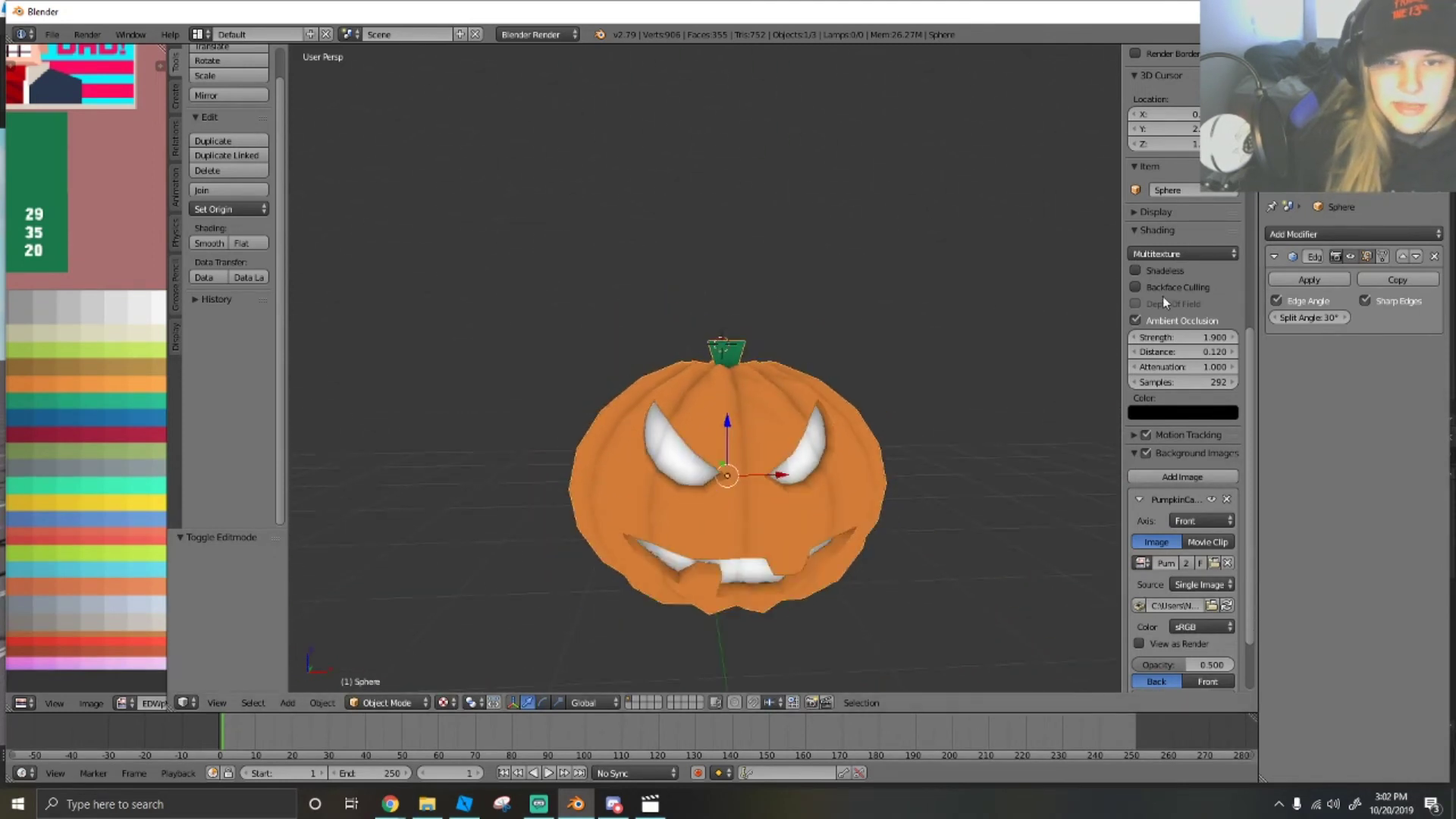
Switch ambient occlusion off and back on to compare the pumpkin's shading.
{"action": "scroll", "coordinate": [1162, 297], "scroll_direction": "up", "scroll_amount": 2}
{"action": "left_click", "coordinate": [1134, 381]}
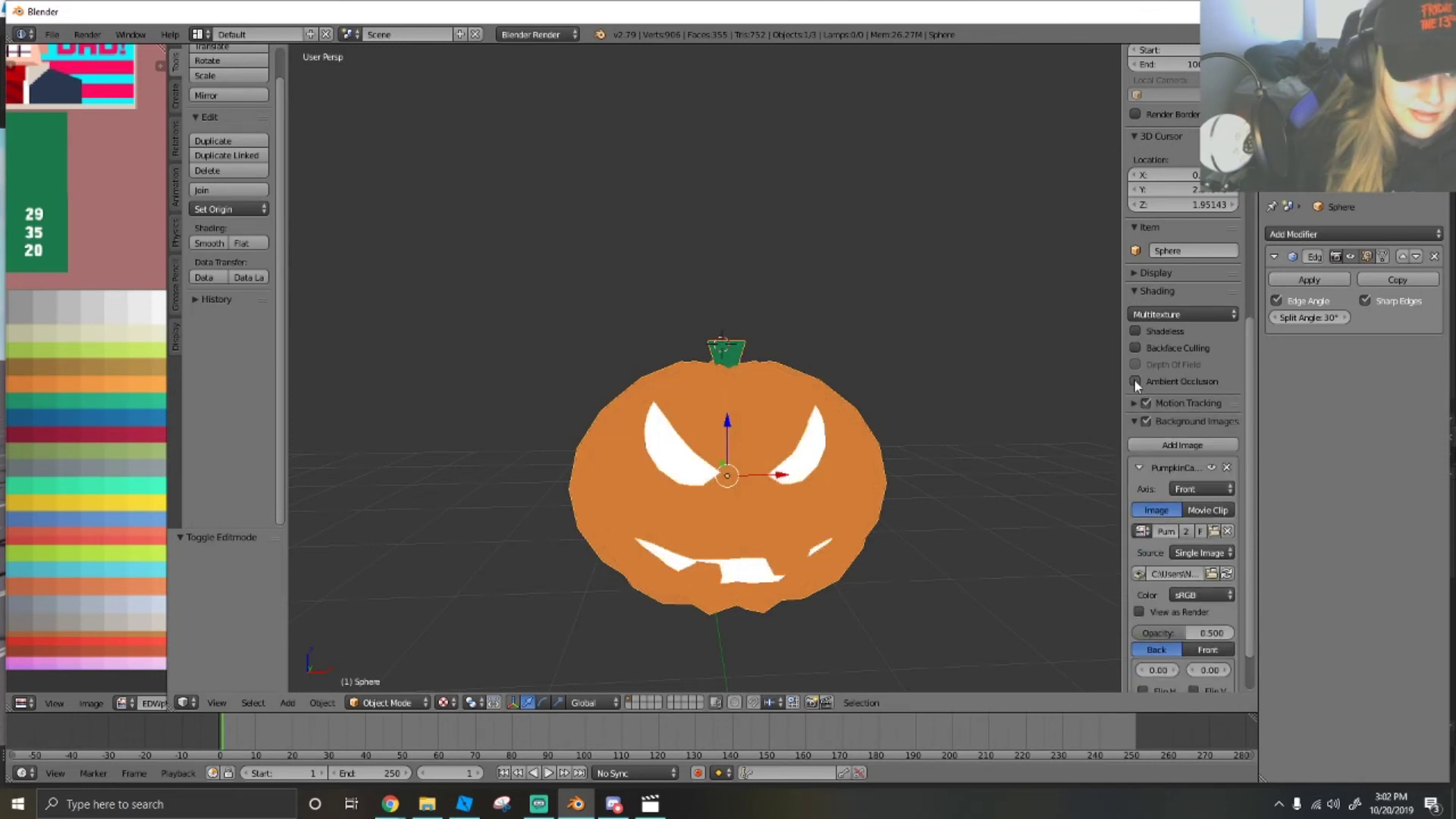
{"action": "left_click", "coordinate": [1134, 381]}
{"action": "left_click", "coordinate": [1135, 382]}
{"action": "left_click", "coordinate": [1134, 381]}
{"action": "middle_click_drag", "start_coordinate": [811, 466], "coordinate": [794, 471]}
Select the orange pumpkin body with its stem and export only the selection as the Wavefront OBJ PumpkinMeshhead.obj in Documents.
{"action": "right_click", "coordinate": [781, 467]}
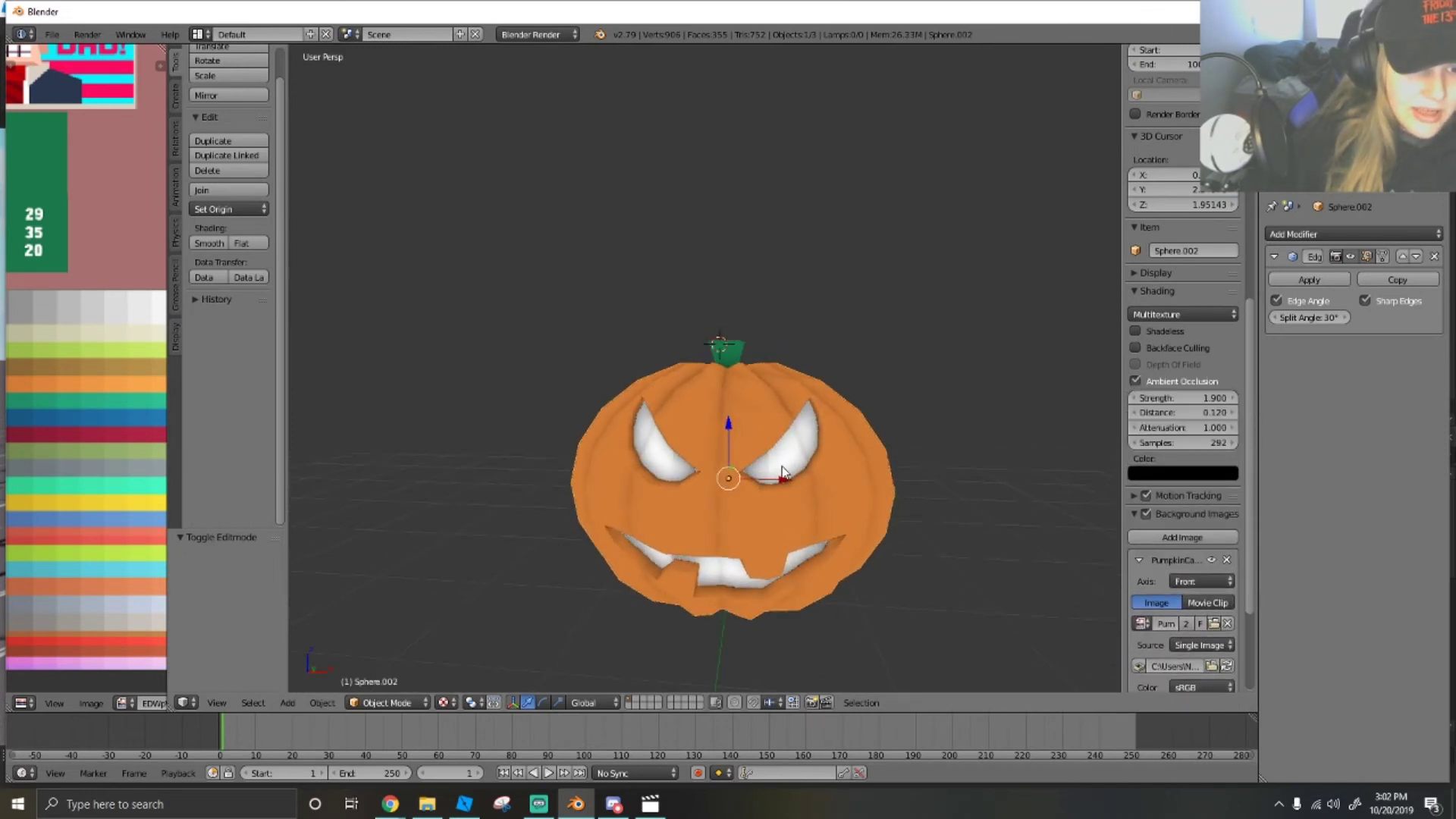
{"action": "middle_click_drag", "start_coordinate": [653, 429], "coordinate": [655, 434]}
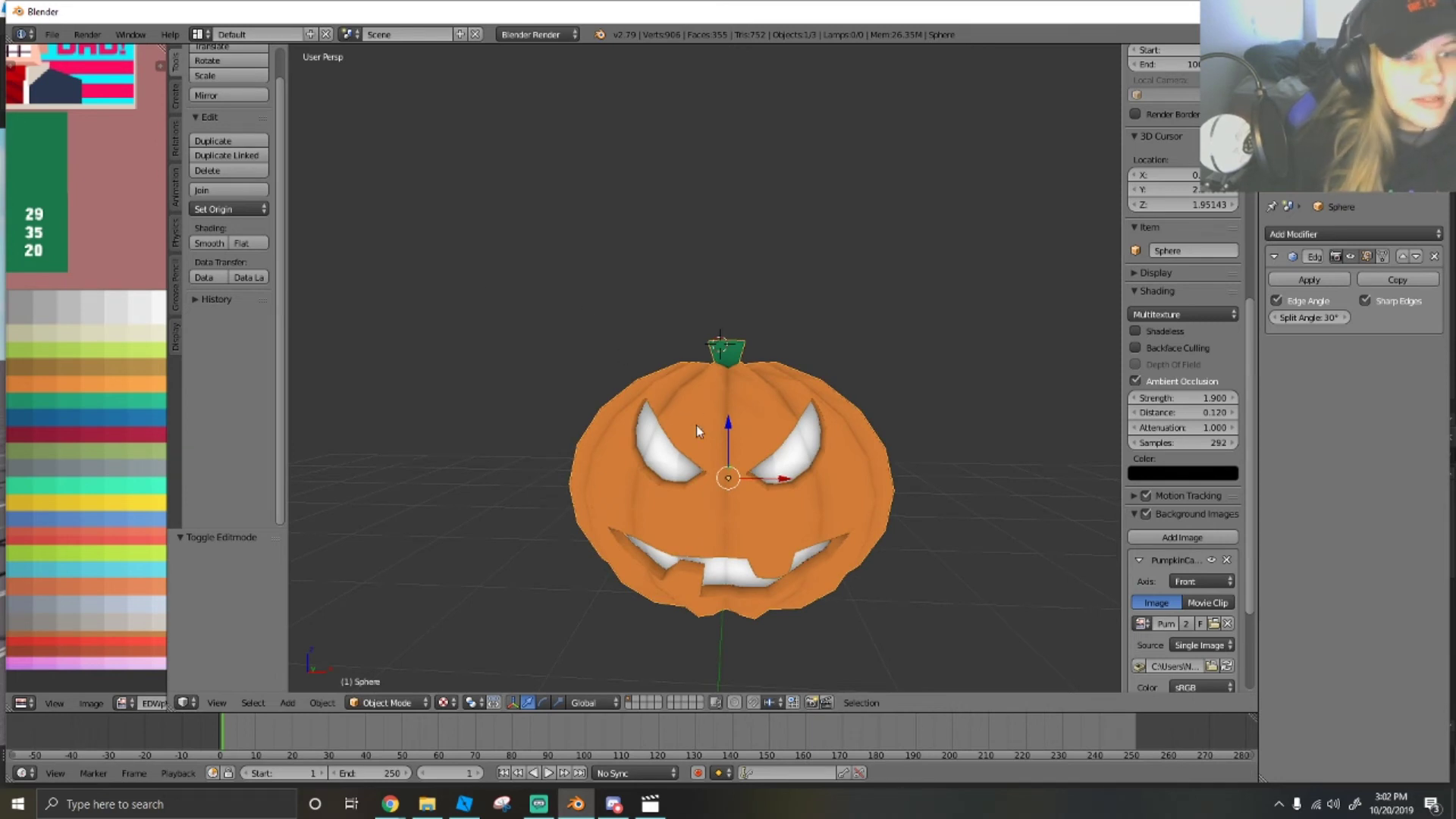
{"action": "left_click", "coordinate": [51, 34]}
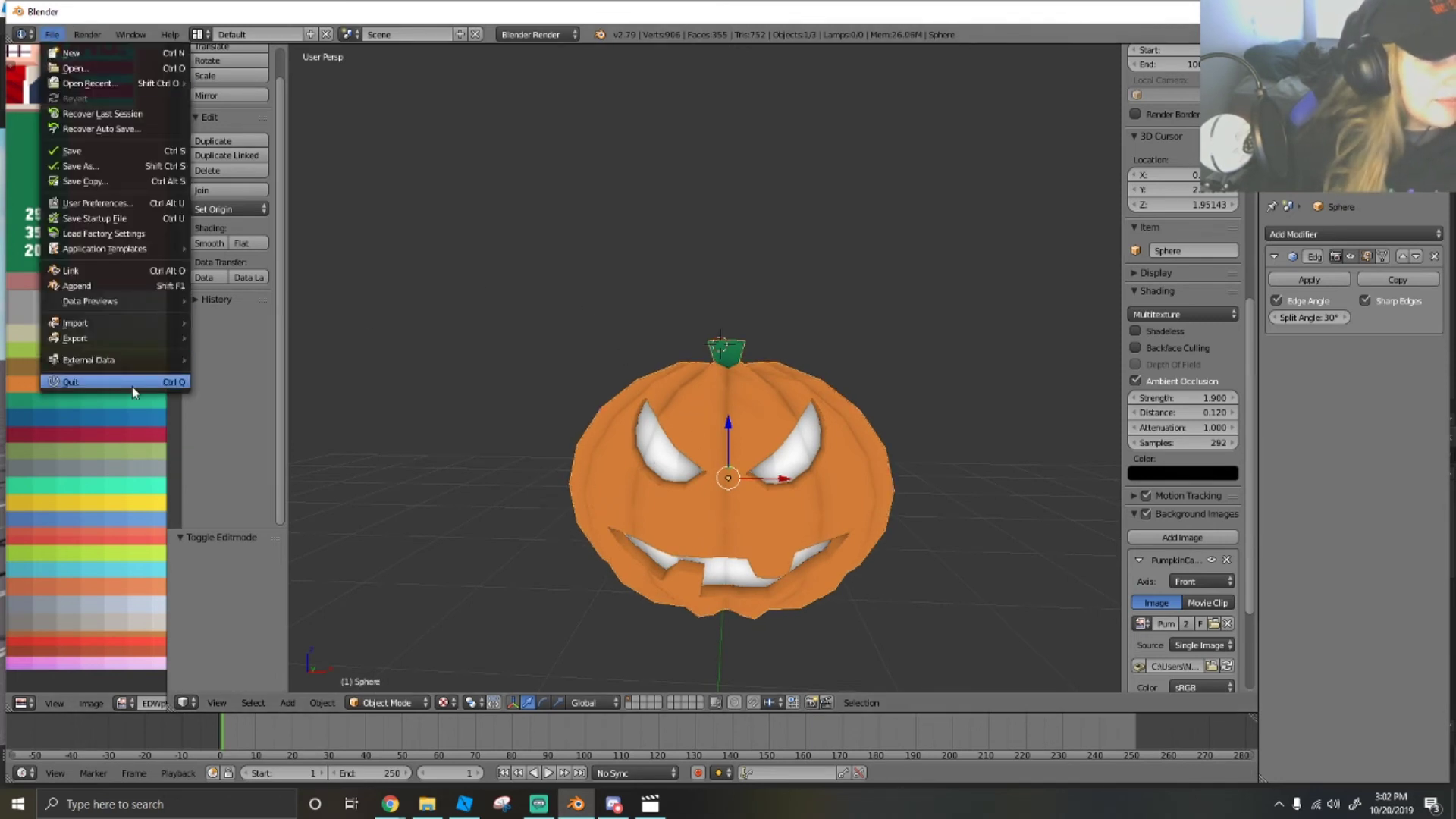
{"action": "mouse_move", "coordinate": [111, 341]}
{"action": "left_click", "coordinate": [259, 429]}
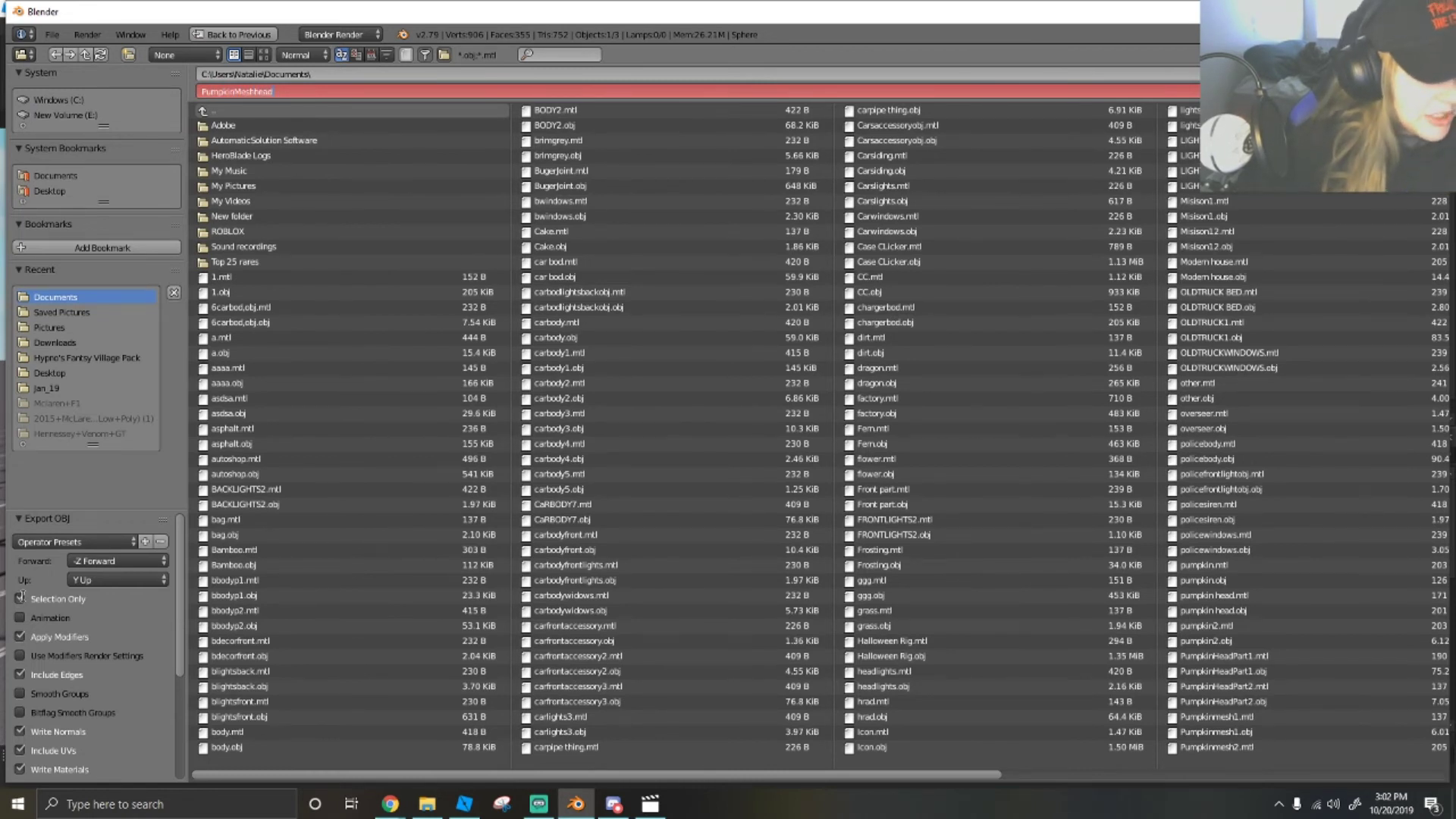
{"action": "key", "text": "Return"}
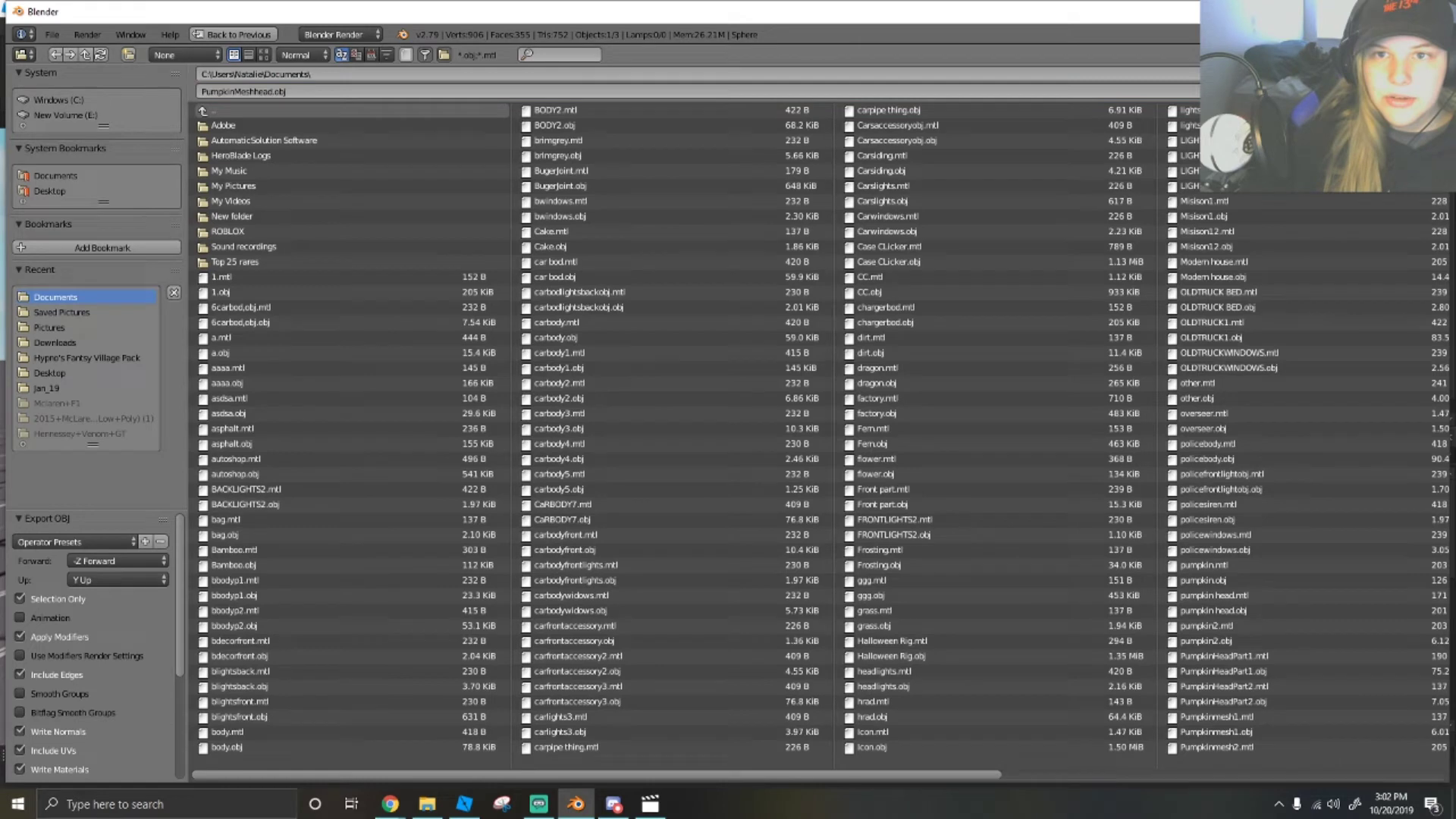
Select the white eye-and-mouth object and export only it as the Wavefront OBJ PumpkinMeshface.obj.
{"action": "right_click", "coordinate": [648, 464]}
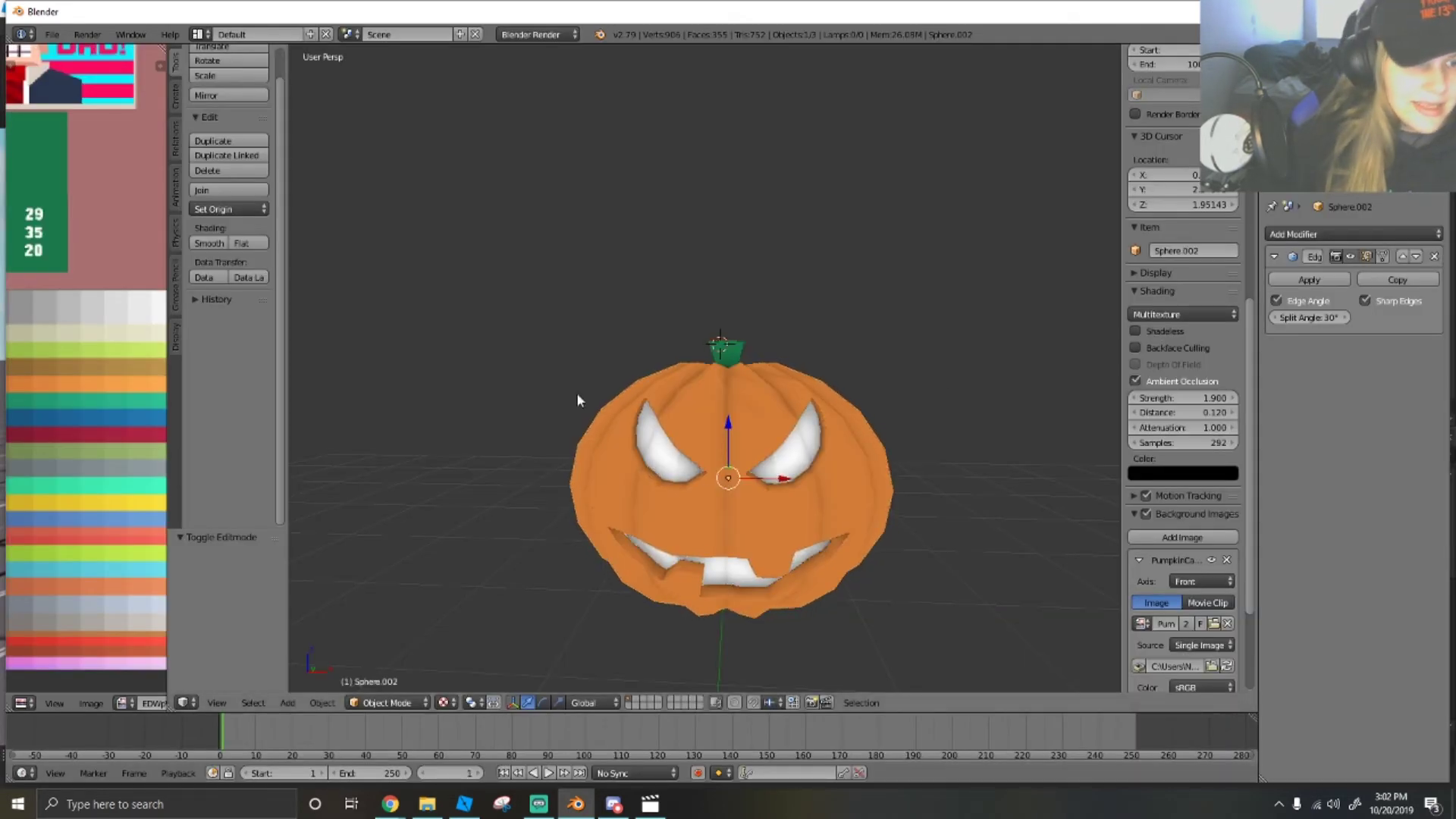
{"action": "left_click", "coordinate": [52, 34]}
{"action": "mouse_move", "coordinate": [99, 342]}
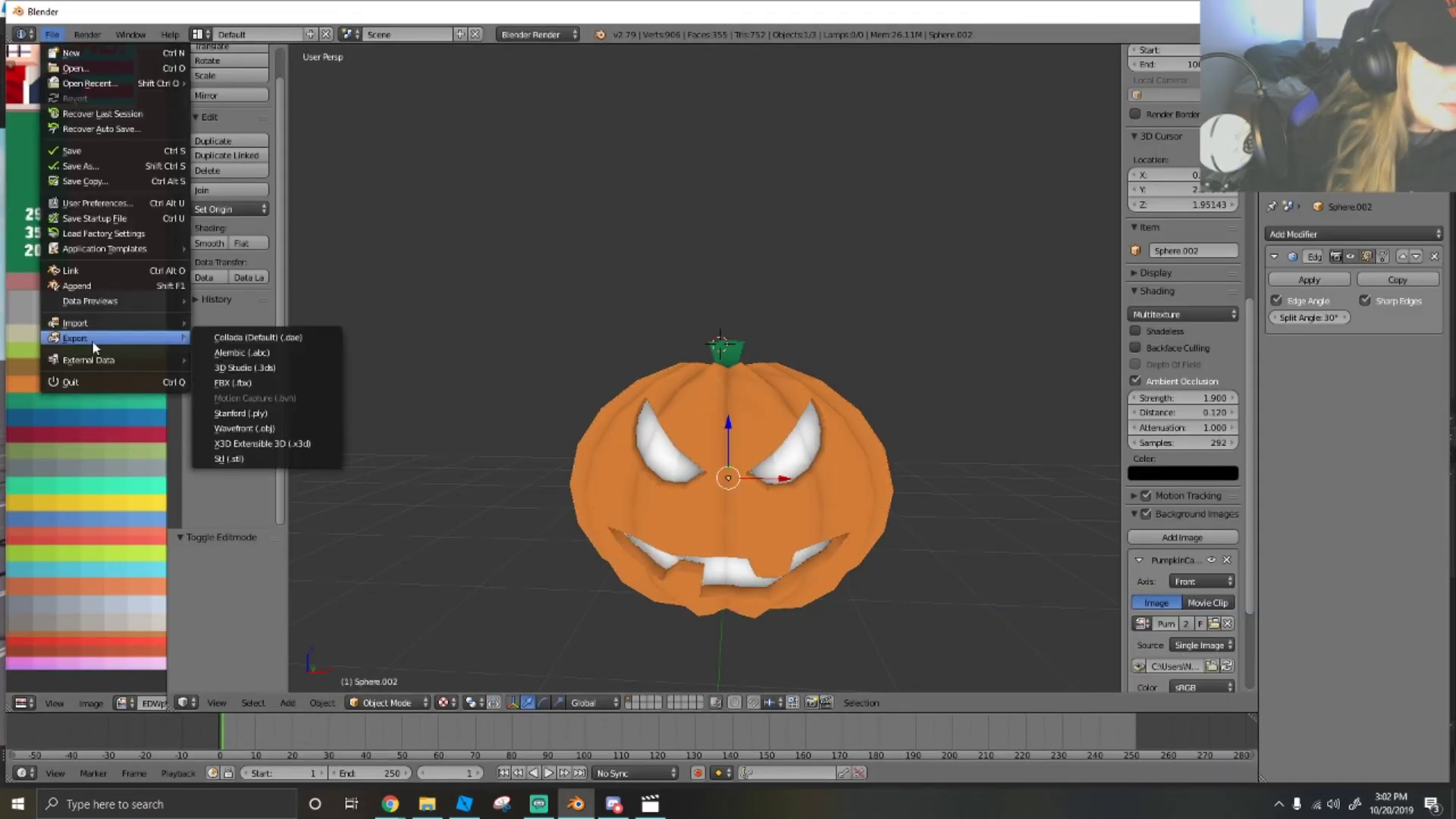
{"action": "left_click", "coordinate": [292, 427]}
{"action": "left_click", "coordinate": [264, 90]}
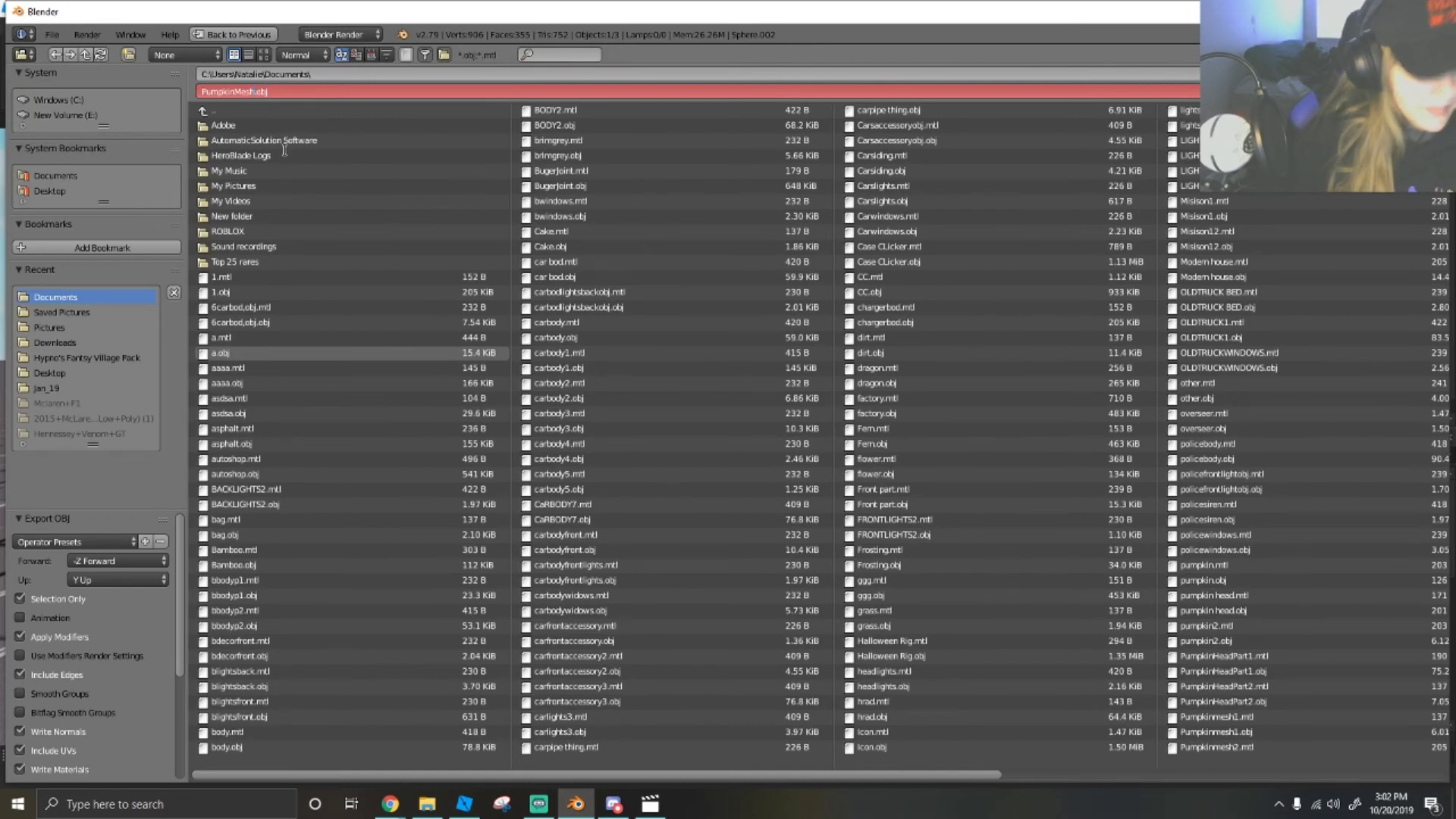
{"action": "key", "text": "Return"}
{"action": "key", "text": "Return"}
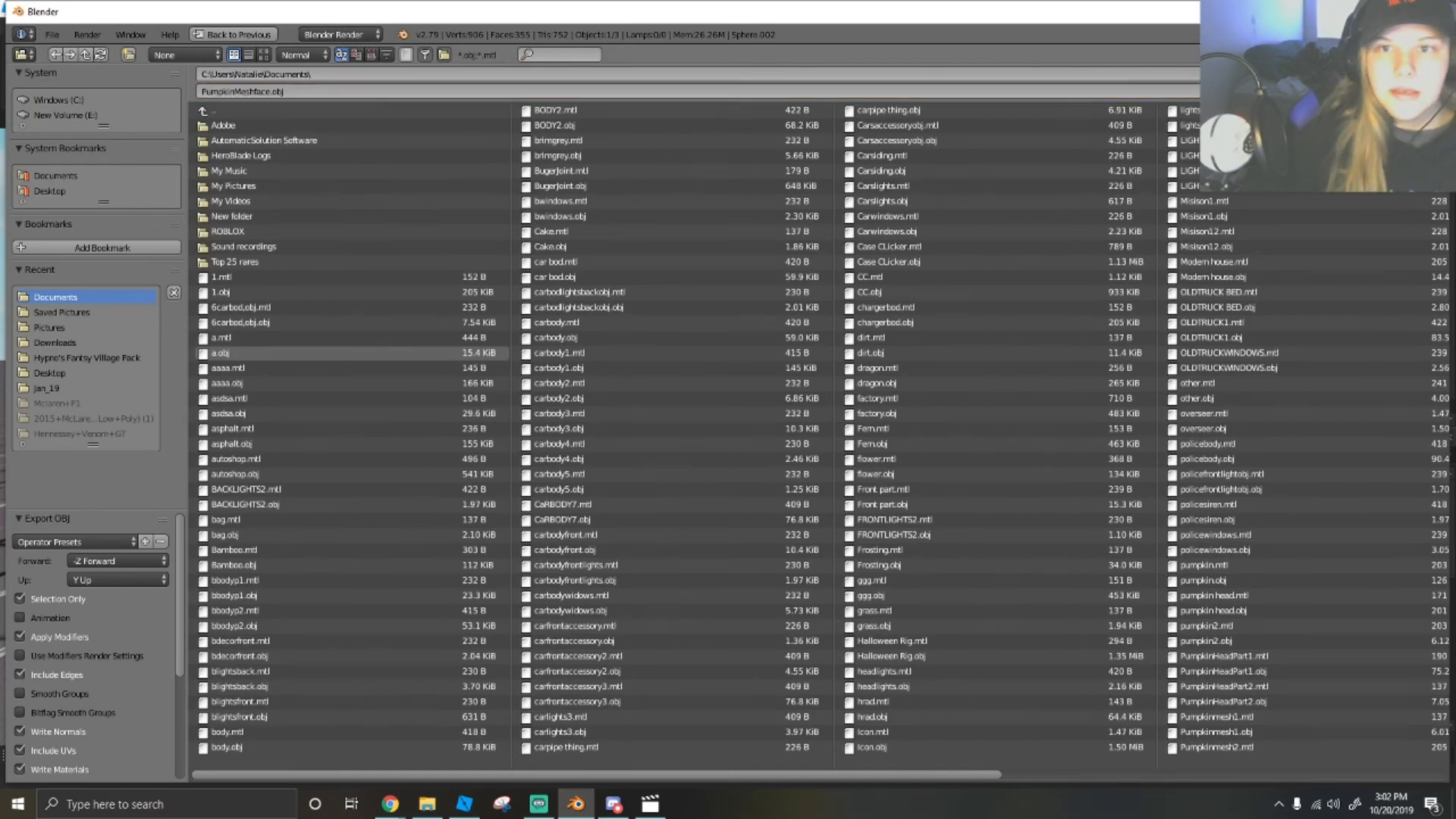
Switch to Roblox Studio and insert a MeshPart on the baseplate beside the dummy.
{"action": "left_click", "coordinate": [463, 804]}
{"action": "scroll", "coordinate": [762, 279], "scroll_direction": "down", "scroll_amount": 2}
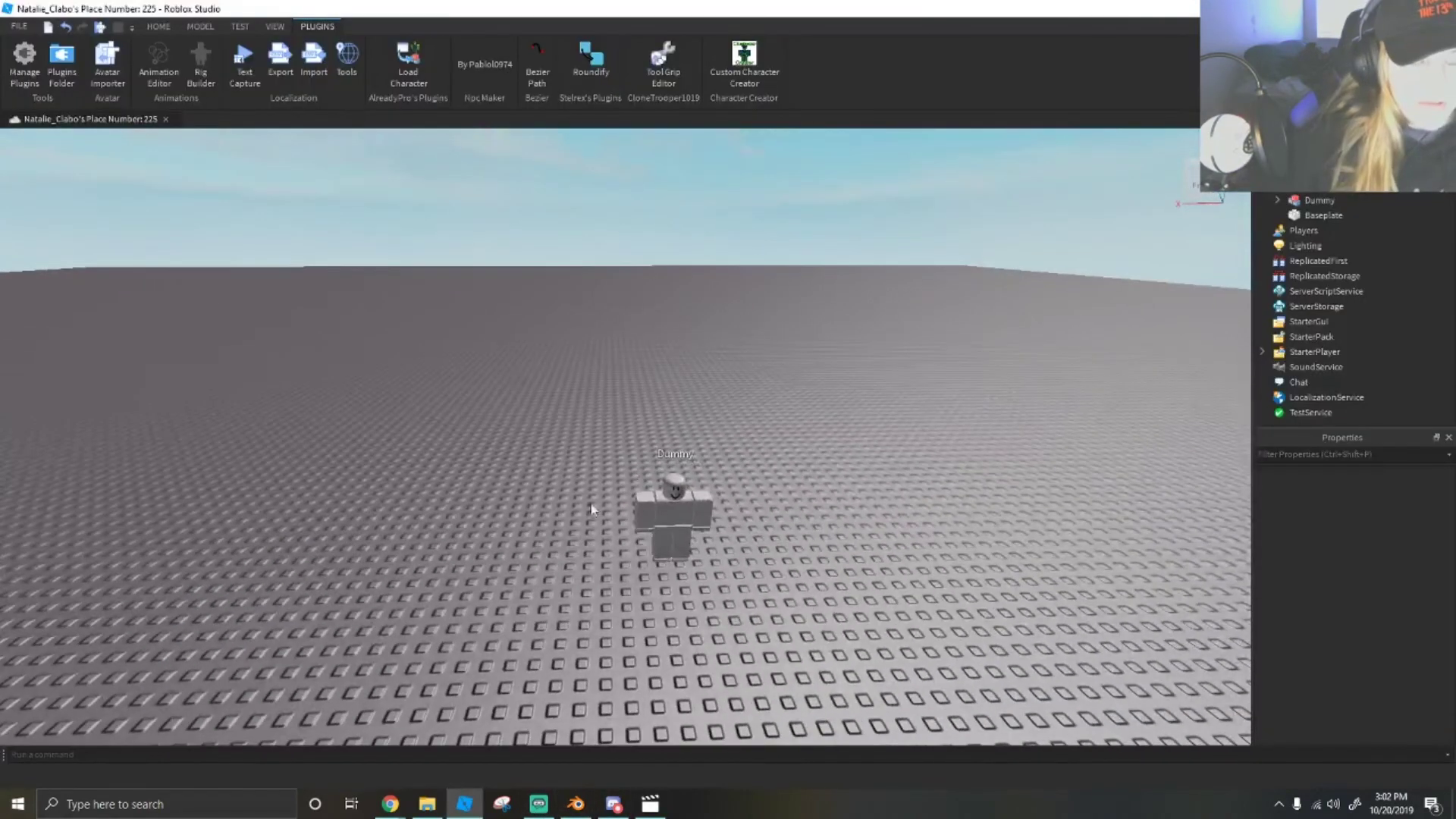
{"action": "right_click_drag", "start_coordinate": [585, 509], "coordinate": [654, 499]}
{"action": "scroll", "coordinate": [618, 518], "scroll_direction": "up", "scroll_amount": 3}
{"action": "right_click", "coordinate": [653, 499]}
{"action": "mouse_move", "coordinate": [721, 471]}
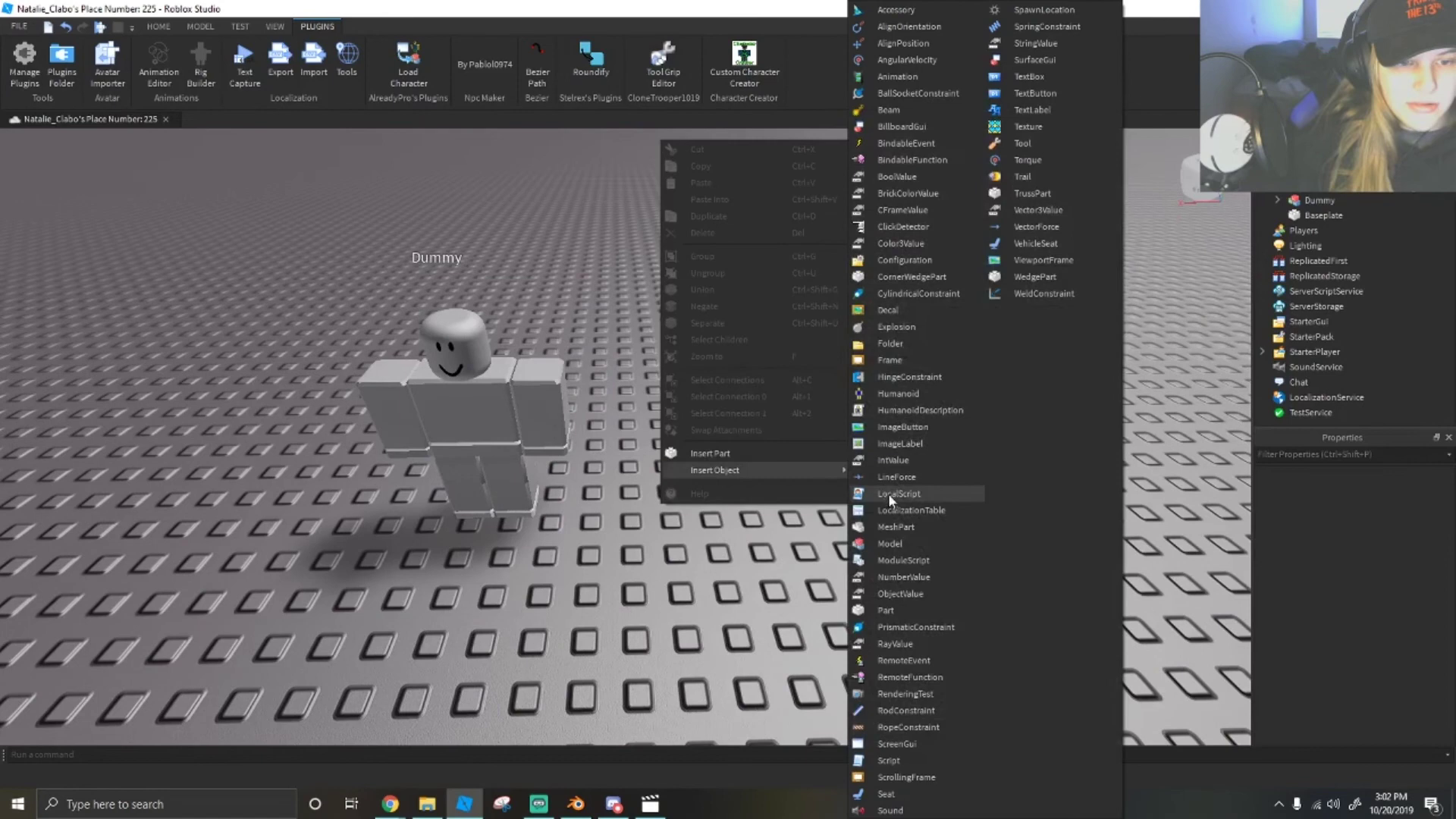
{"action": "left_click", "coordinate": [957, 526]}
{"action": "left_click_drag", "start_coordinate": [648, 475], "coordinate": [731, 438]}
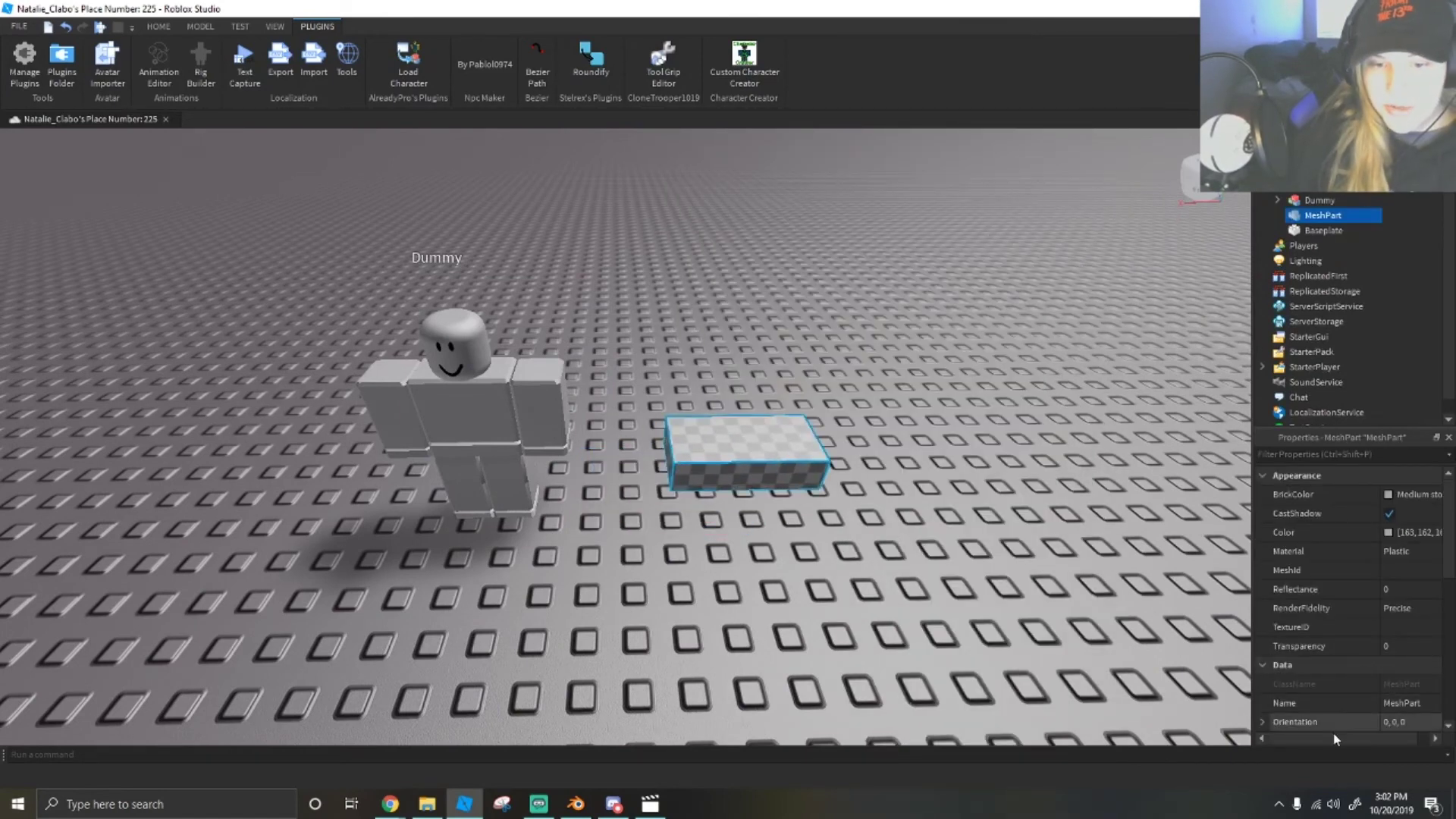
Load the PumpkinMeshhead file as the MeshPart's mesh and accept moving it to its stored location.
{"action": "left_click", "coordinate": [1395, 570]}
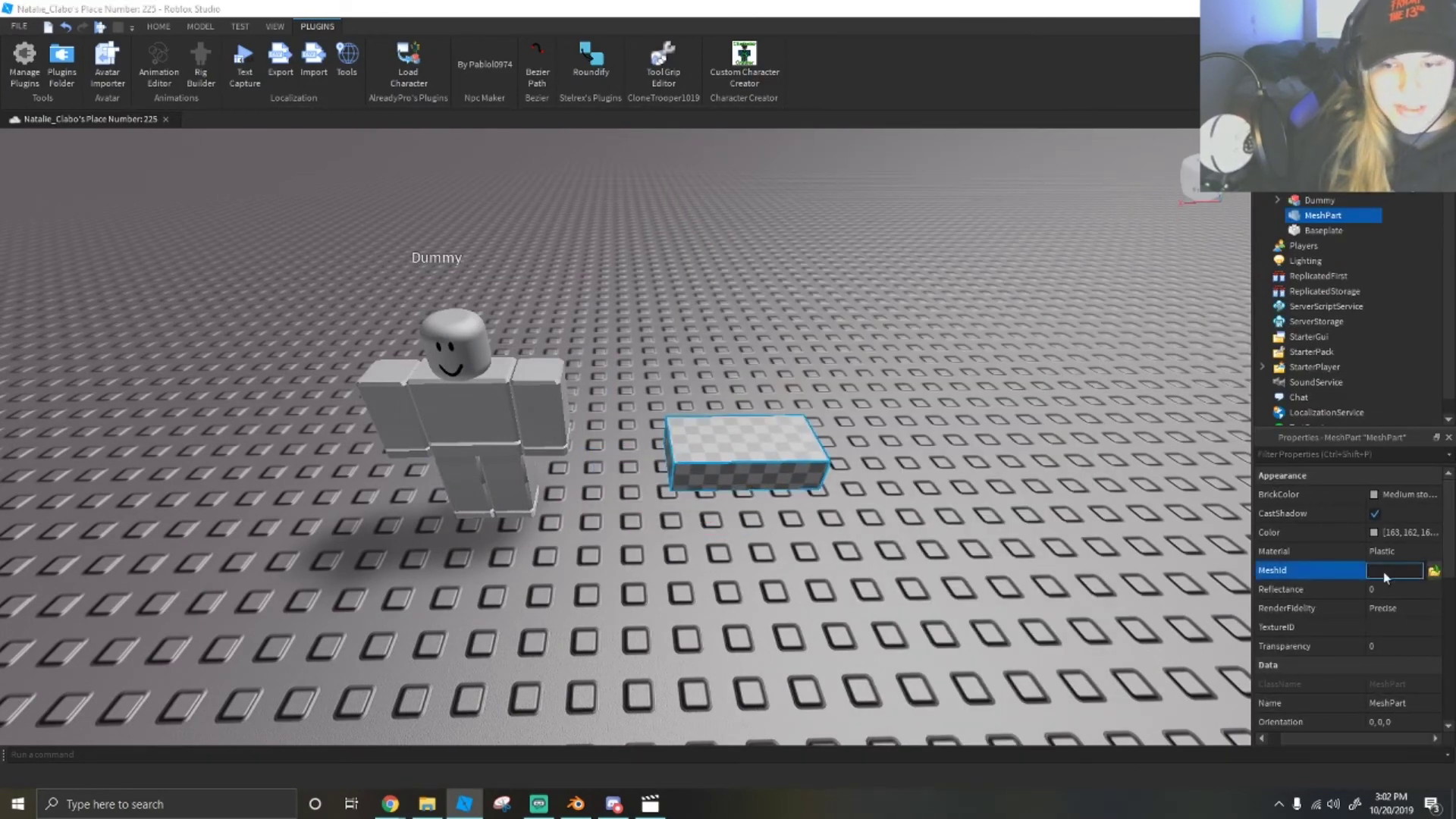
{"action": "left_click", "coordinate": [1433, 570]}
{"action": "scroll", "coordinate": [438, 273], "scroll_direction": "down", "scroll_amount": 5}
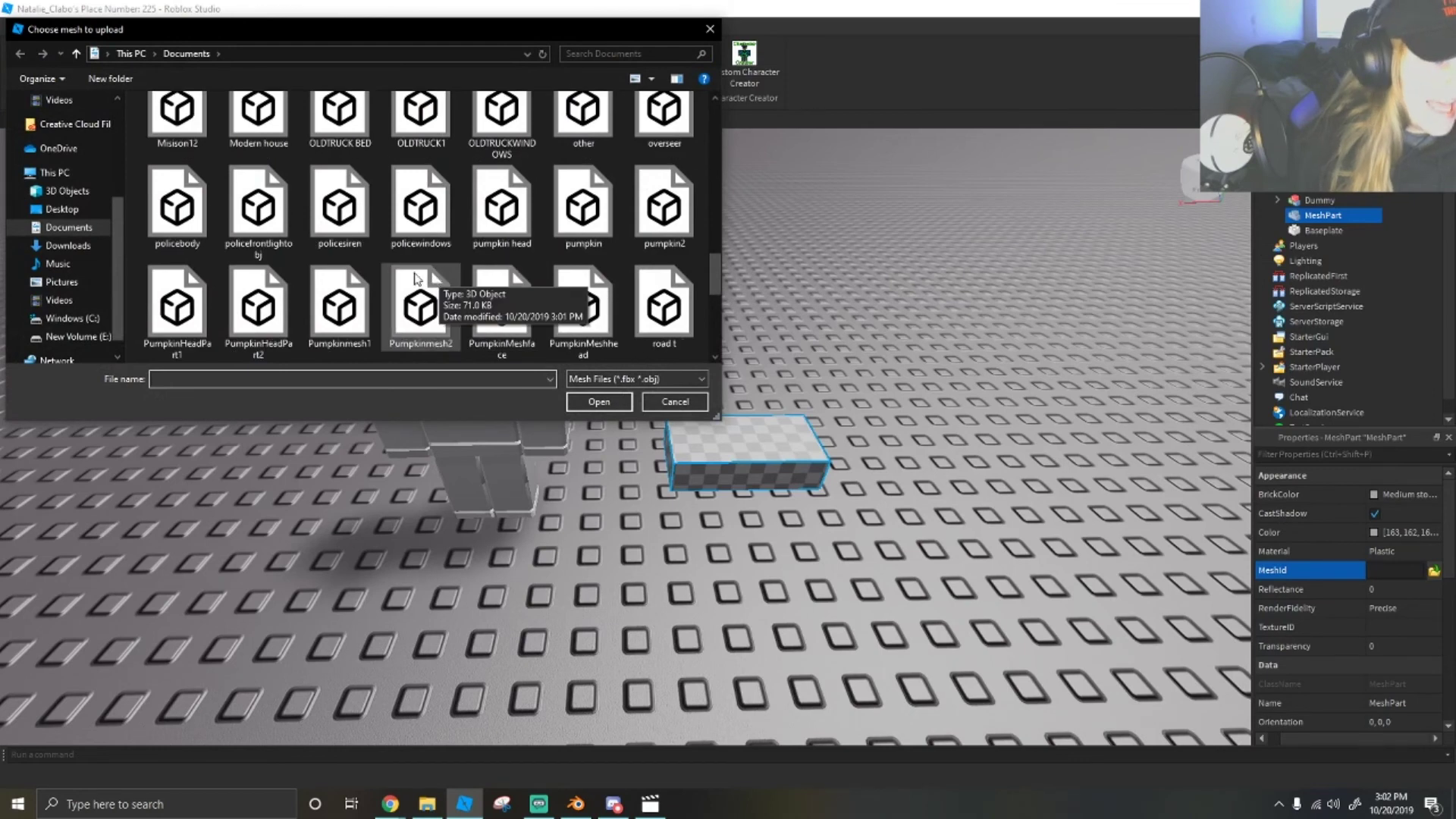
{"action": "scroll", "coordinate": [415, 278], "scroll_direction": "down", "scroll_amount": 1}
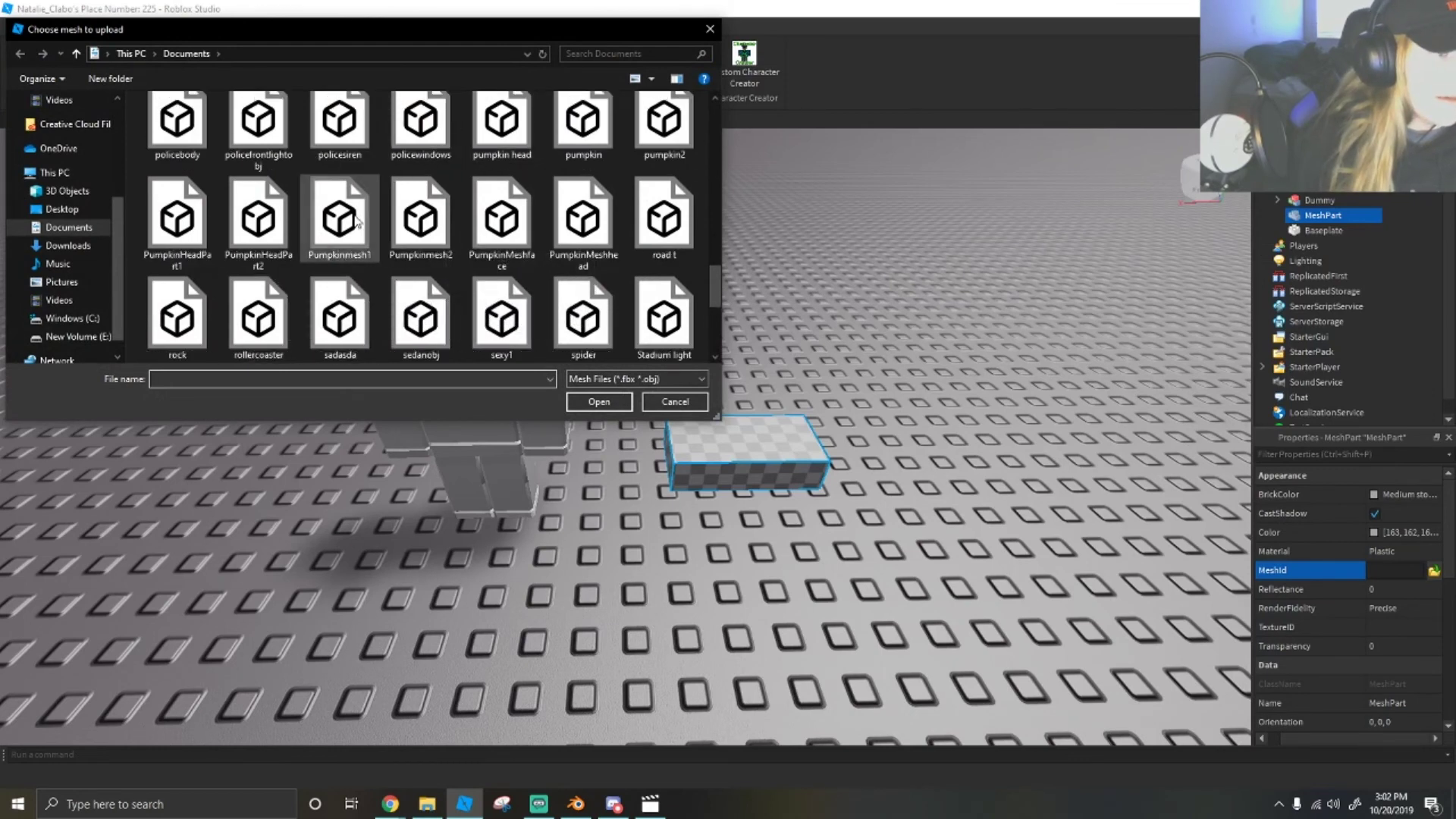
{"action": "left_click", "coordinate": [609, 244]}
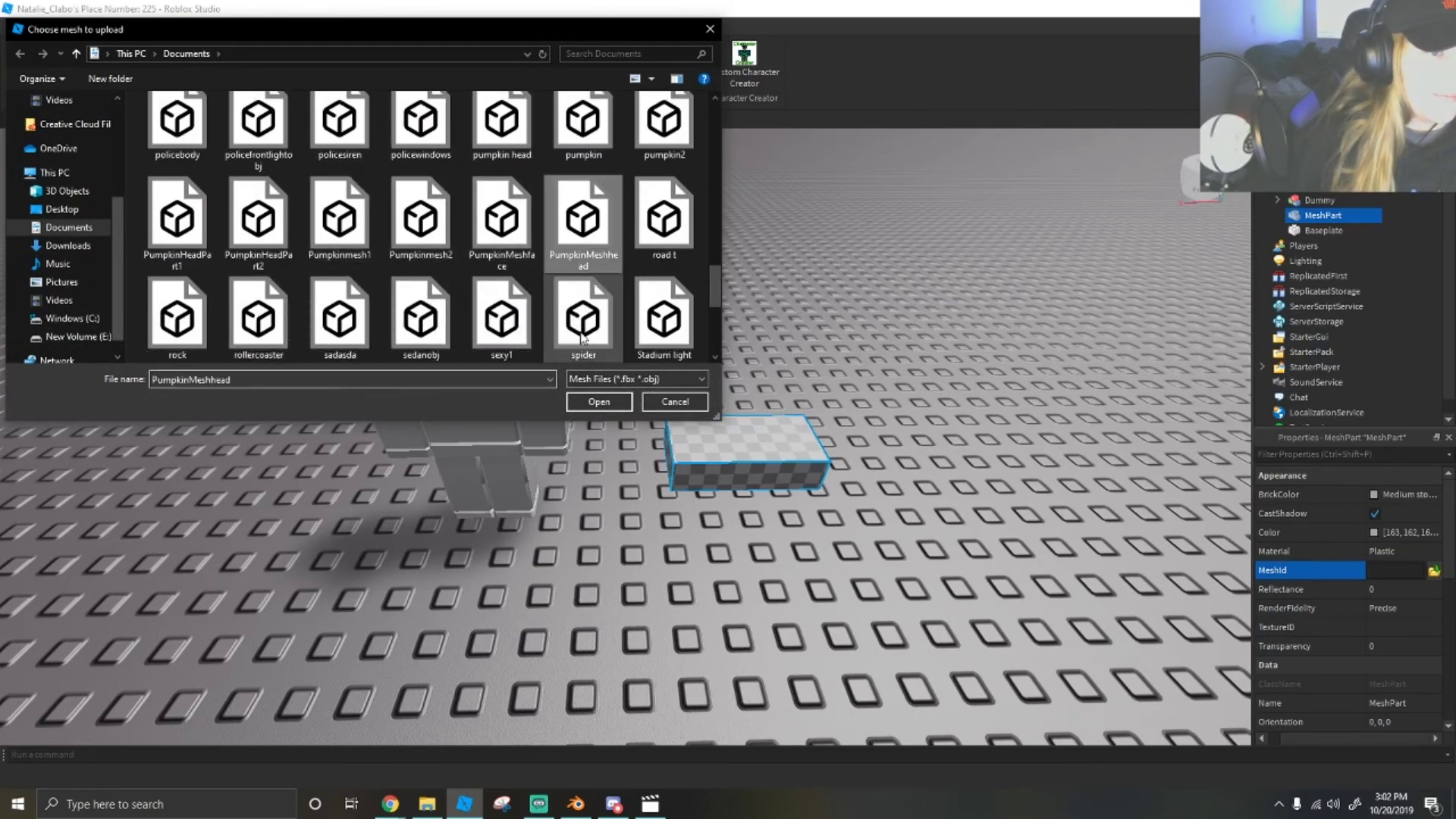
{"action": "left_click", "coordinate": [599, 402]}
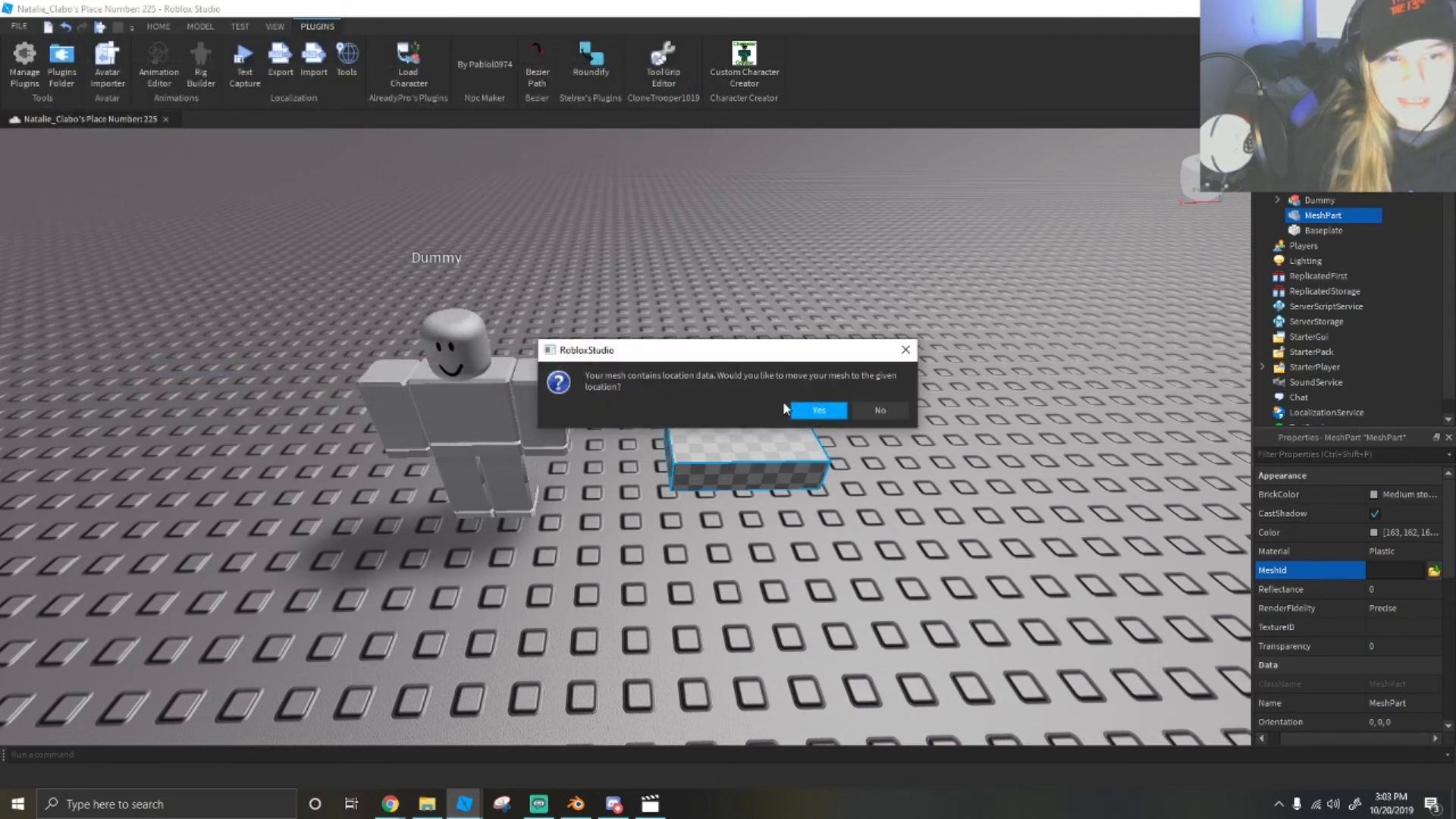
{"action": "left_click", "coordinate": [820, 411]}
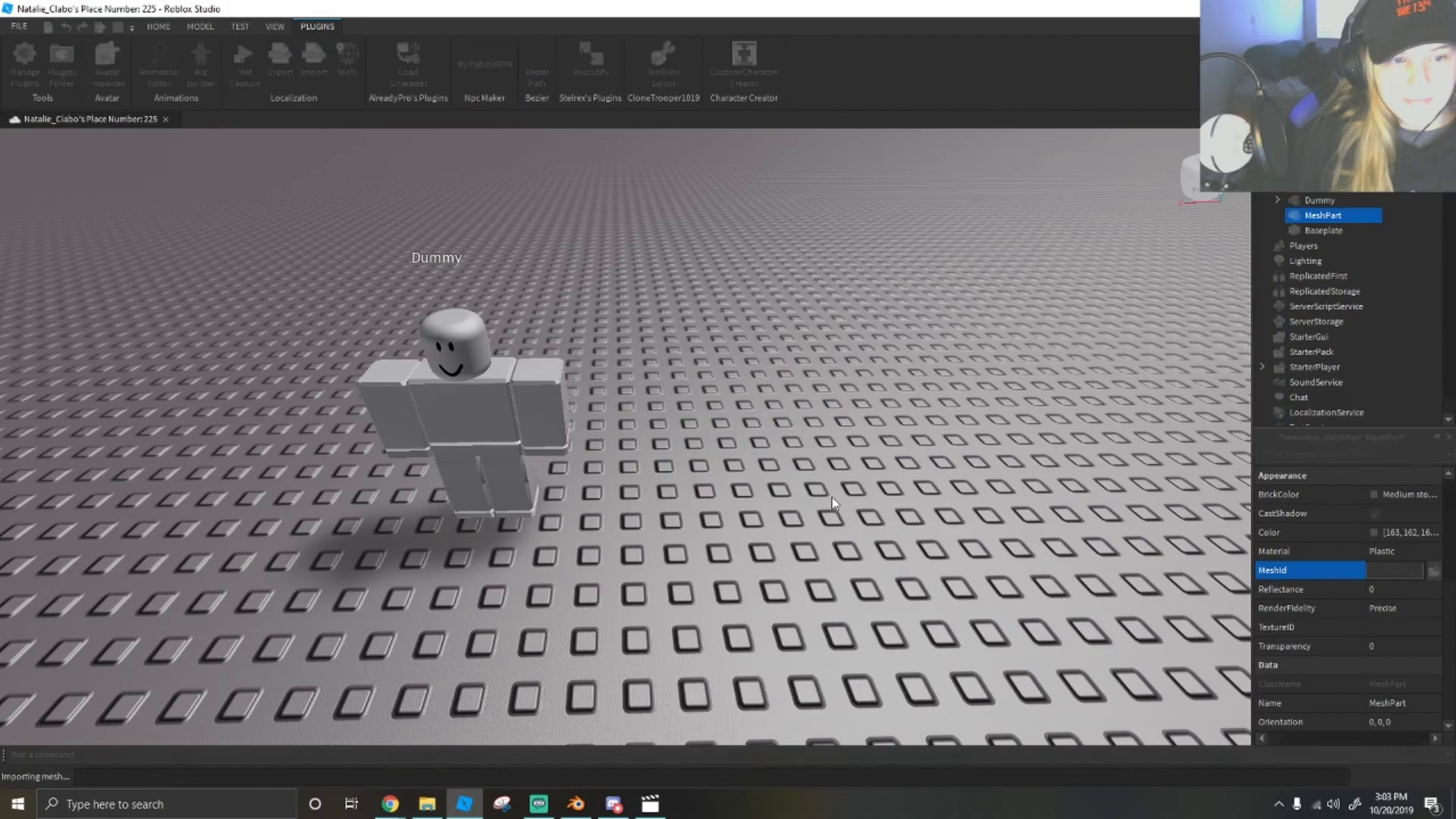
Duplicate the imported pumpkin head MeshPart.
{"action": "right_click_drag", "start_coordinate": [831, 498], "coordinate": [838, 511]}
{"action": "scroll", "coordinate": [839, 511], "scroll_direction": "up", "scroll_amount": 5}
{"action": "key", "text": "w"}
{"action": "key", "text": "a"}
{"action": "key", "text": "d"}
{"action": "key", "text": "ctrl+d"}
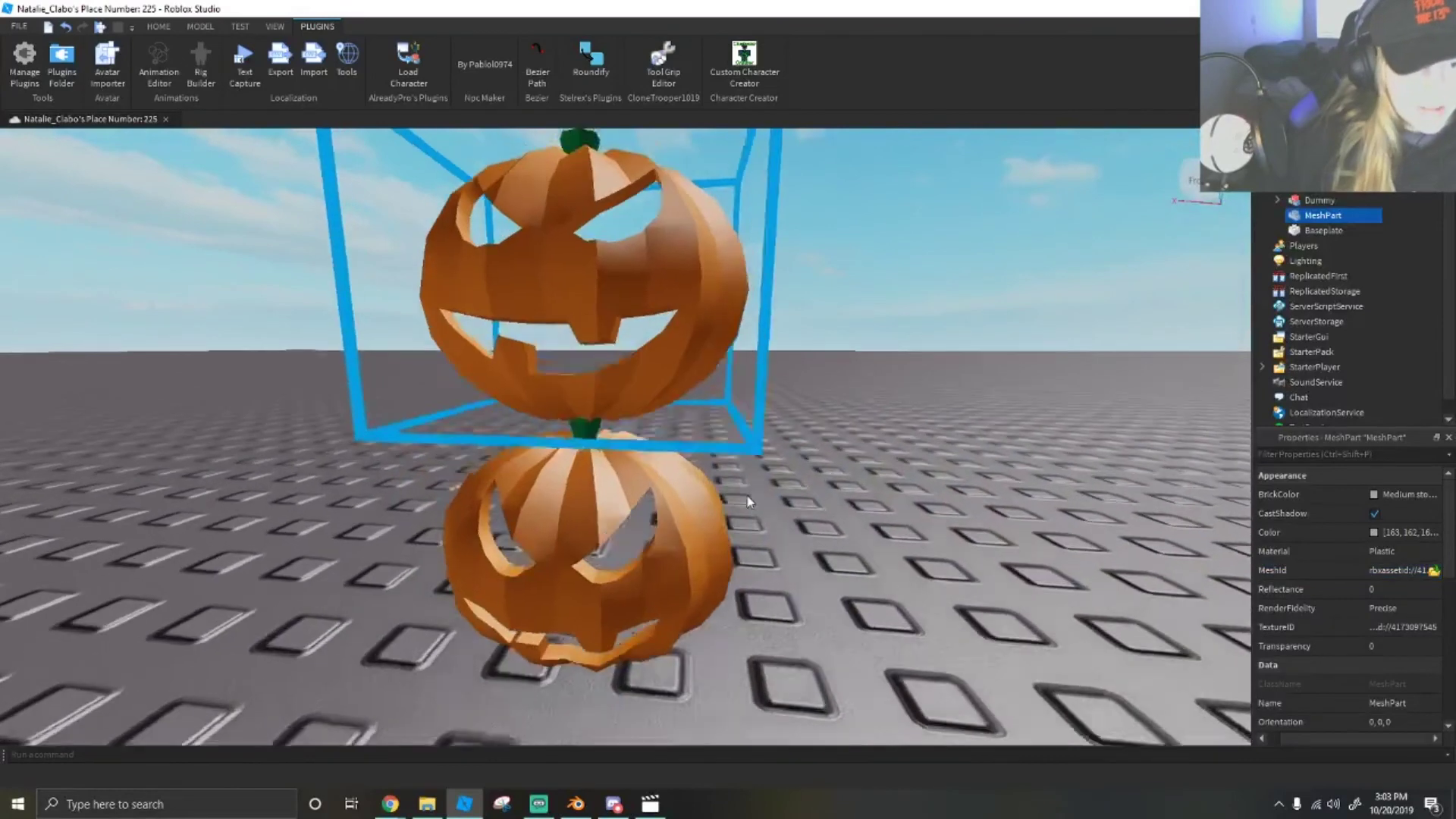
Replace the duplicate's mesh with the PumpkinMeshface file and accept moving it to its stored location inside the pumpkin head.
{"action": "left_click", "coordinate": [1431, 572]}
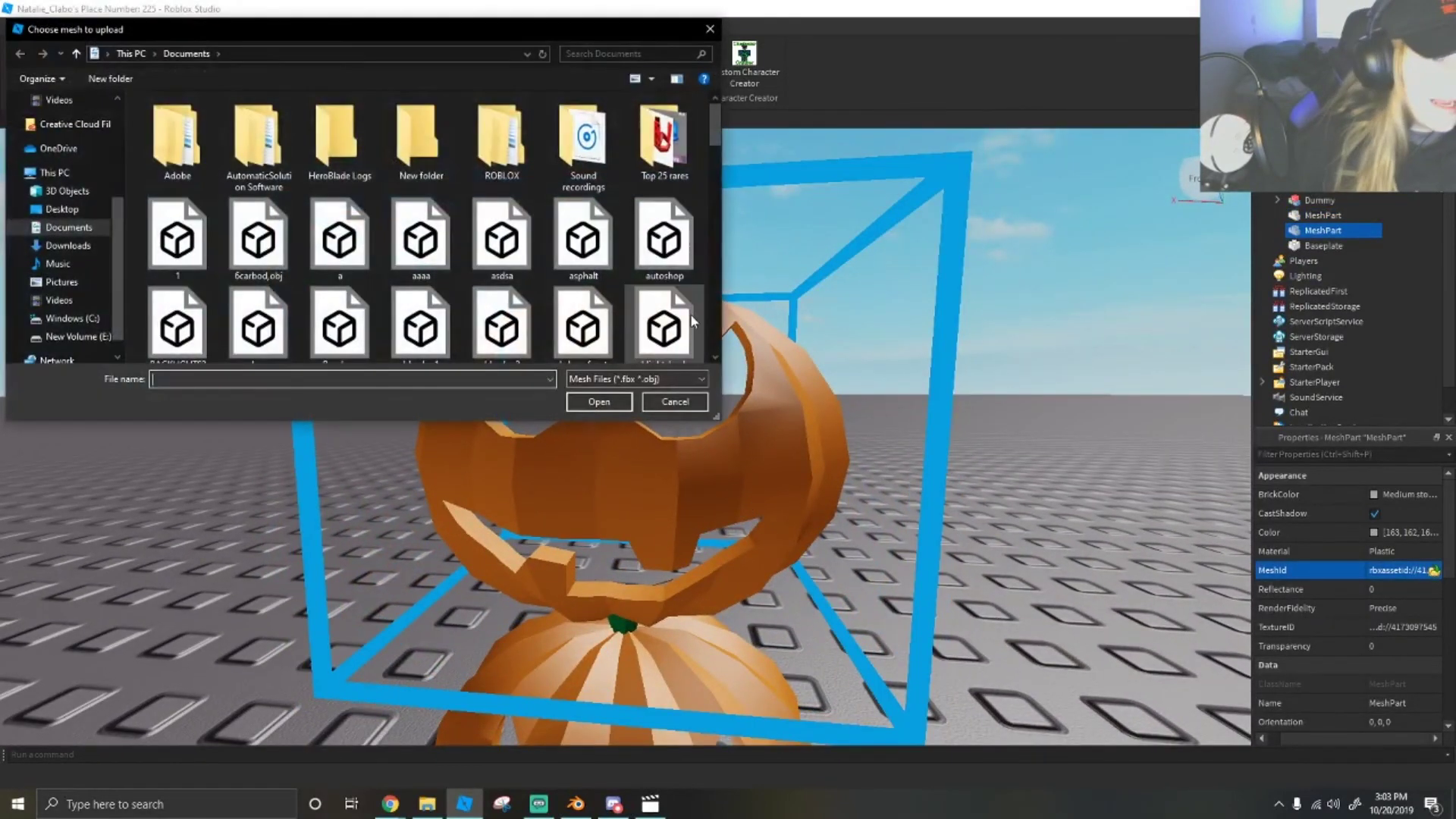
{"action": "scroll", "coordinate": [620, 289], "scroll_direction": "down", "scroll_amount": 10}
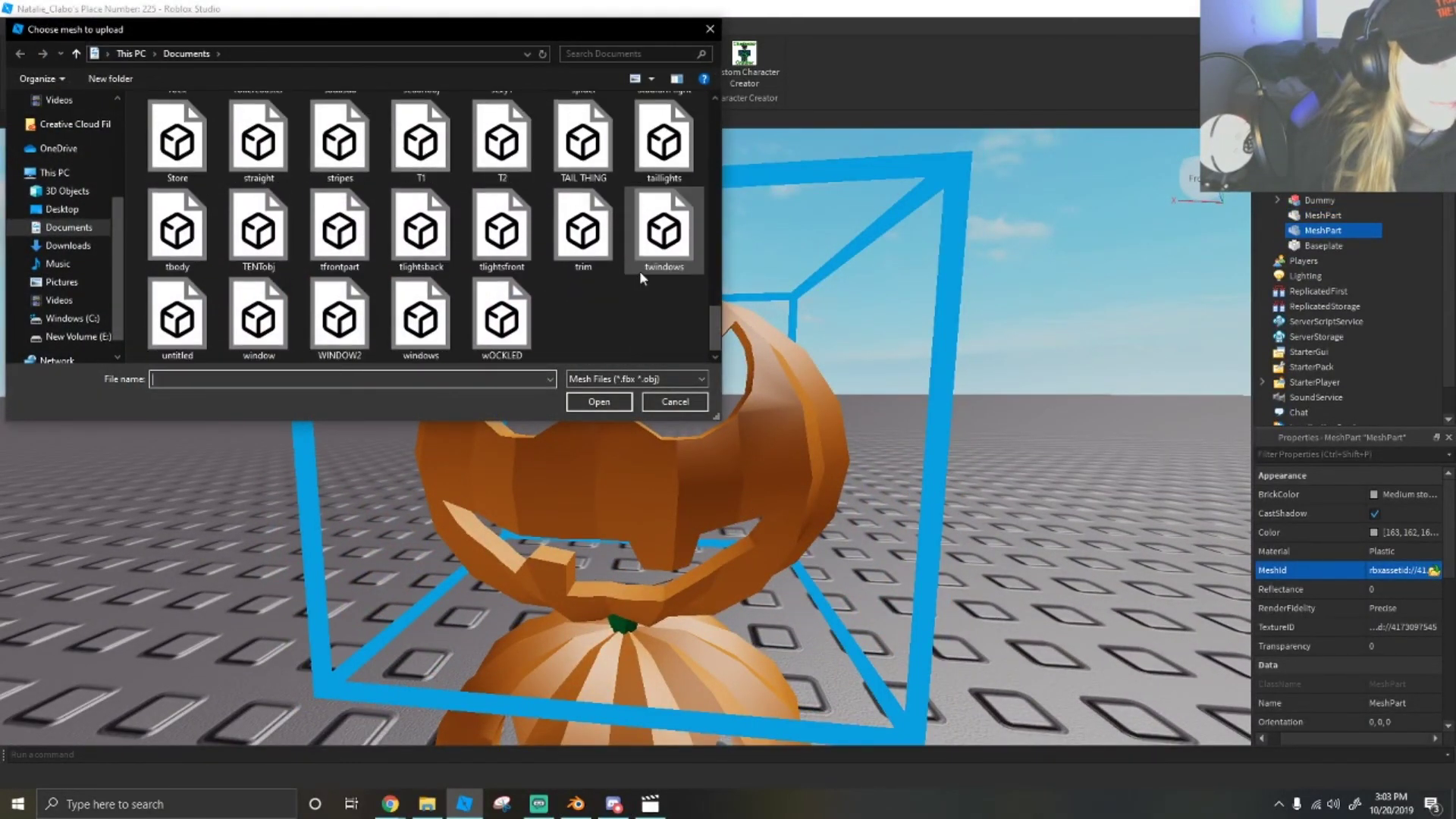
{"action": "scroll", "coordinate": [637, 273], "scroll_direction": "up", "scroll_amount": 2}
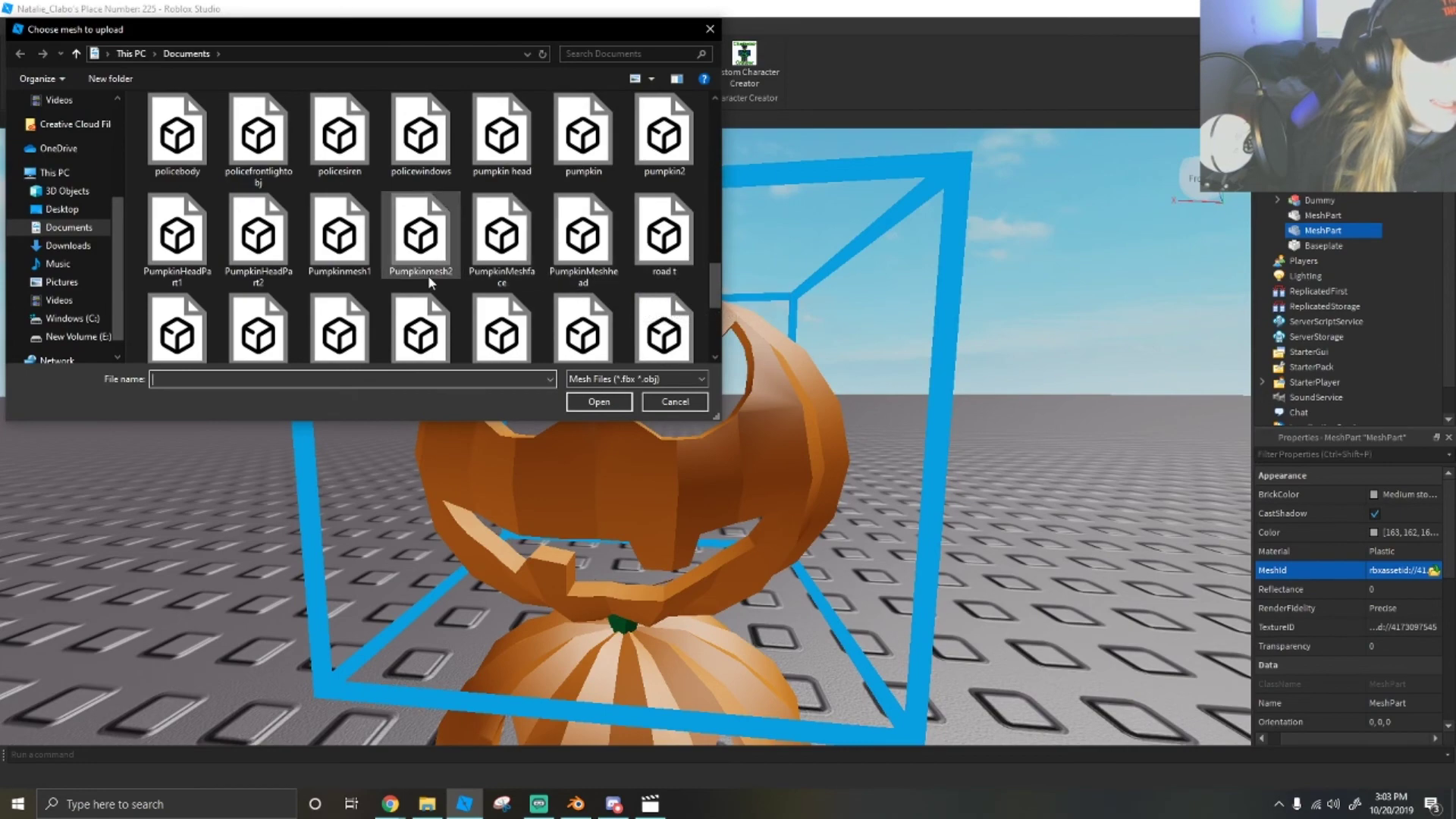
{"action": "left_click", "coordinate": [501, 274]}
{"action": "left_click", "coordinate": [610, 403]}
{"action": "left_click", "coordinate": [824, 418]}
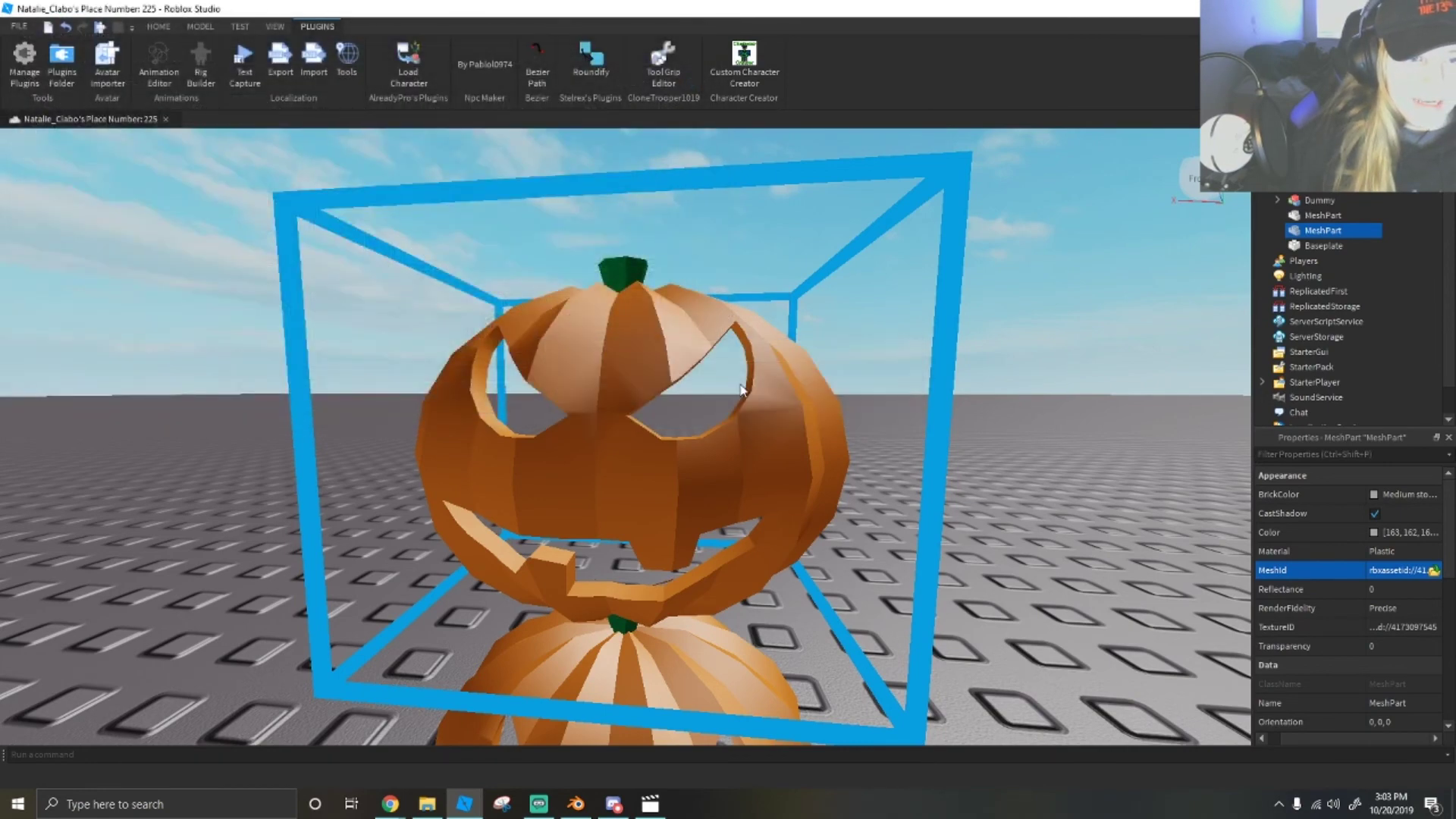
{"action": "scroll", "coordinate": [725, 356], "scroll_direction": "down", "scroll_amount": 4}
{"action": "right_click_drag", "start_coordinate": [724, 356], "coordinate": [725, 356]}
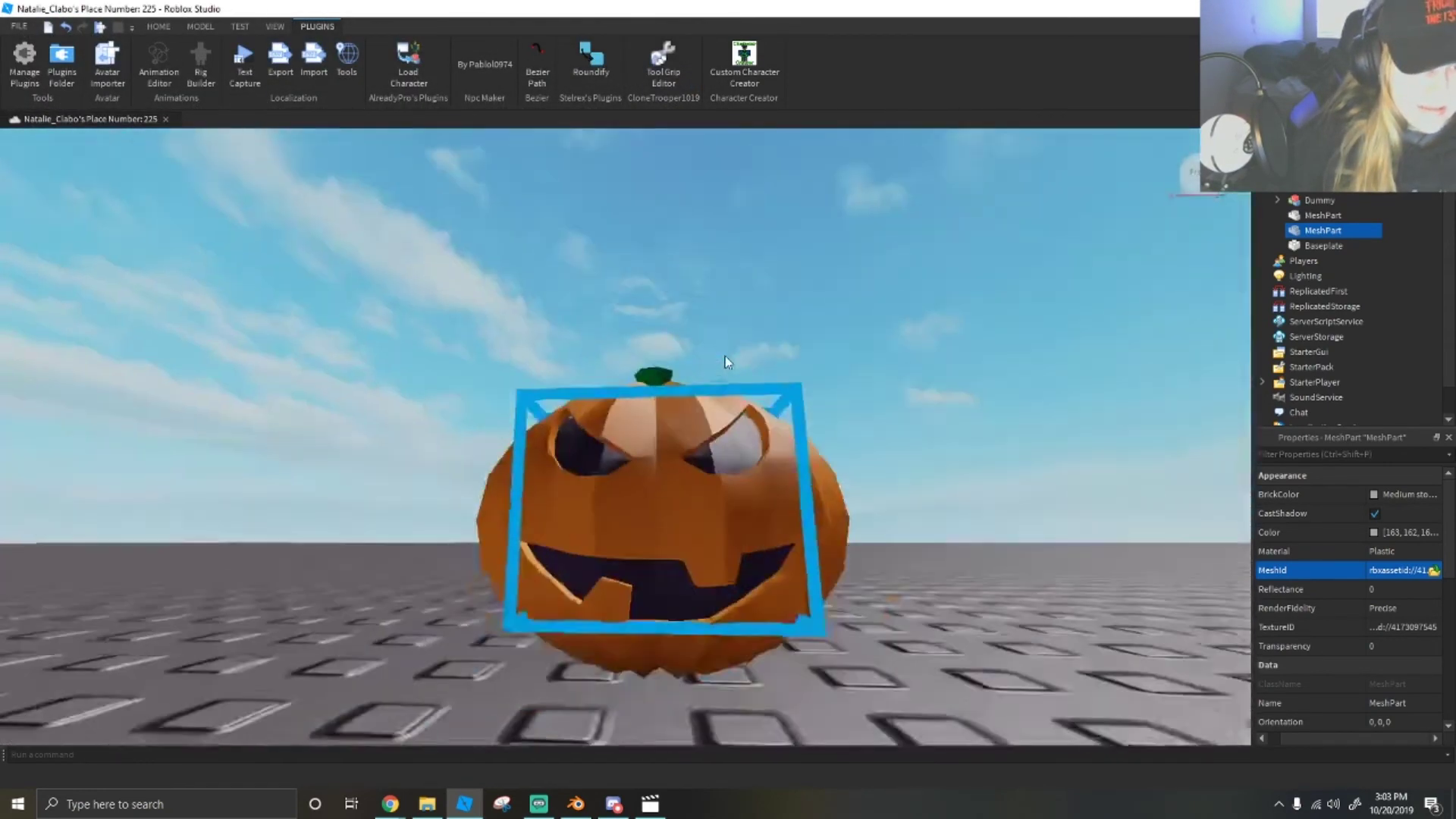
{"action": "scroll", "coordinate": [606, 424], "scroll_direction": "down", "scroll_amount": 2}
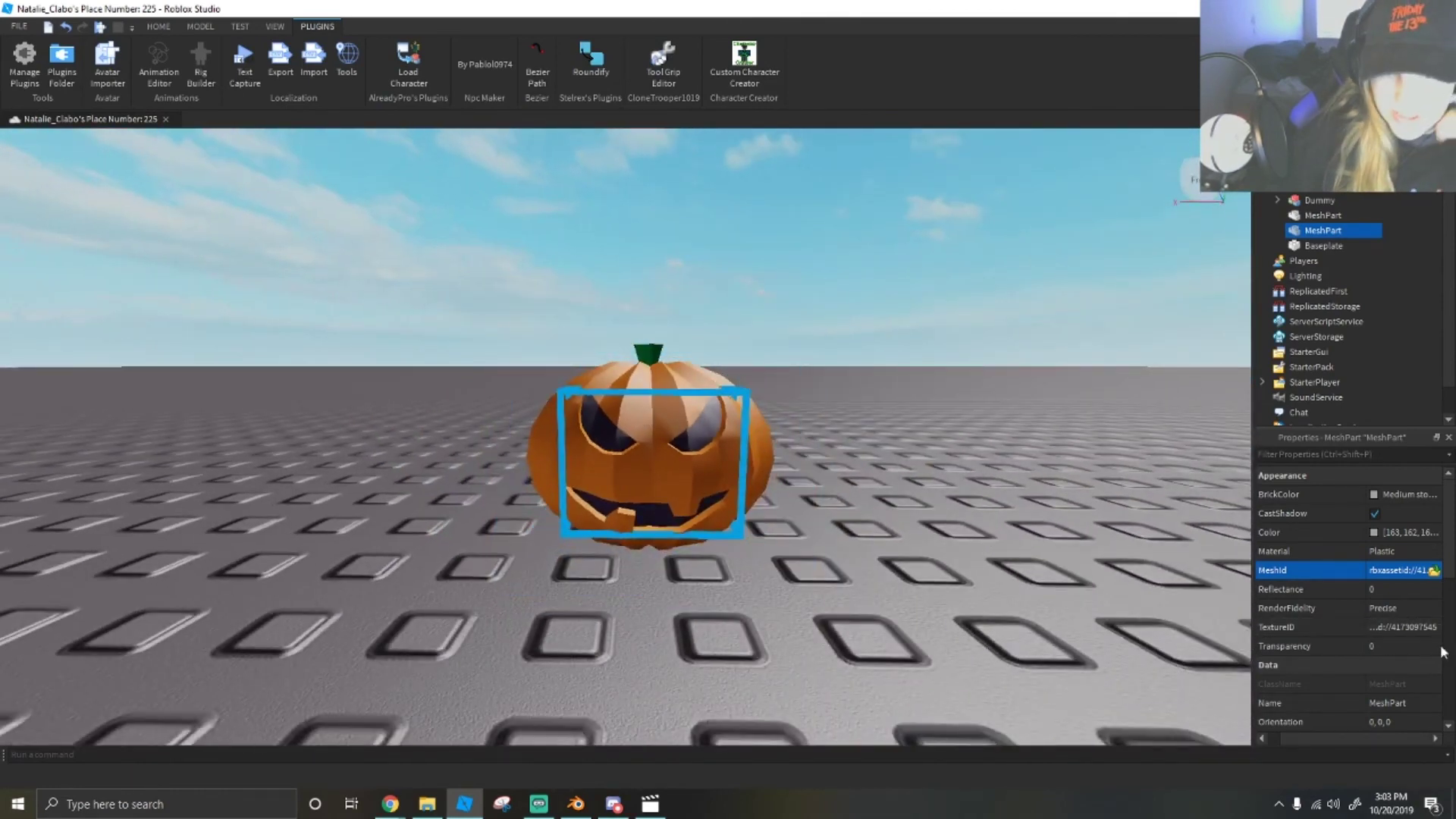
Clear the TextureID of the face MeshPart.
{"action": "left_click", "coordinate": [1392, 629]}
{"action": "key", "text": "BackSpace"}
{"action": "key", "text": "Return"}
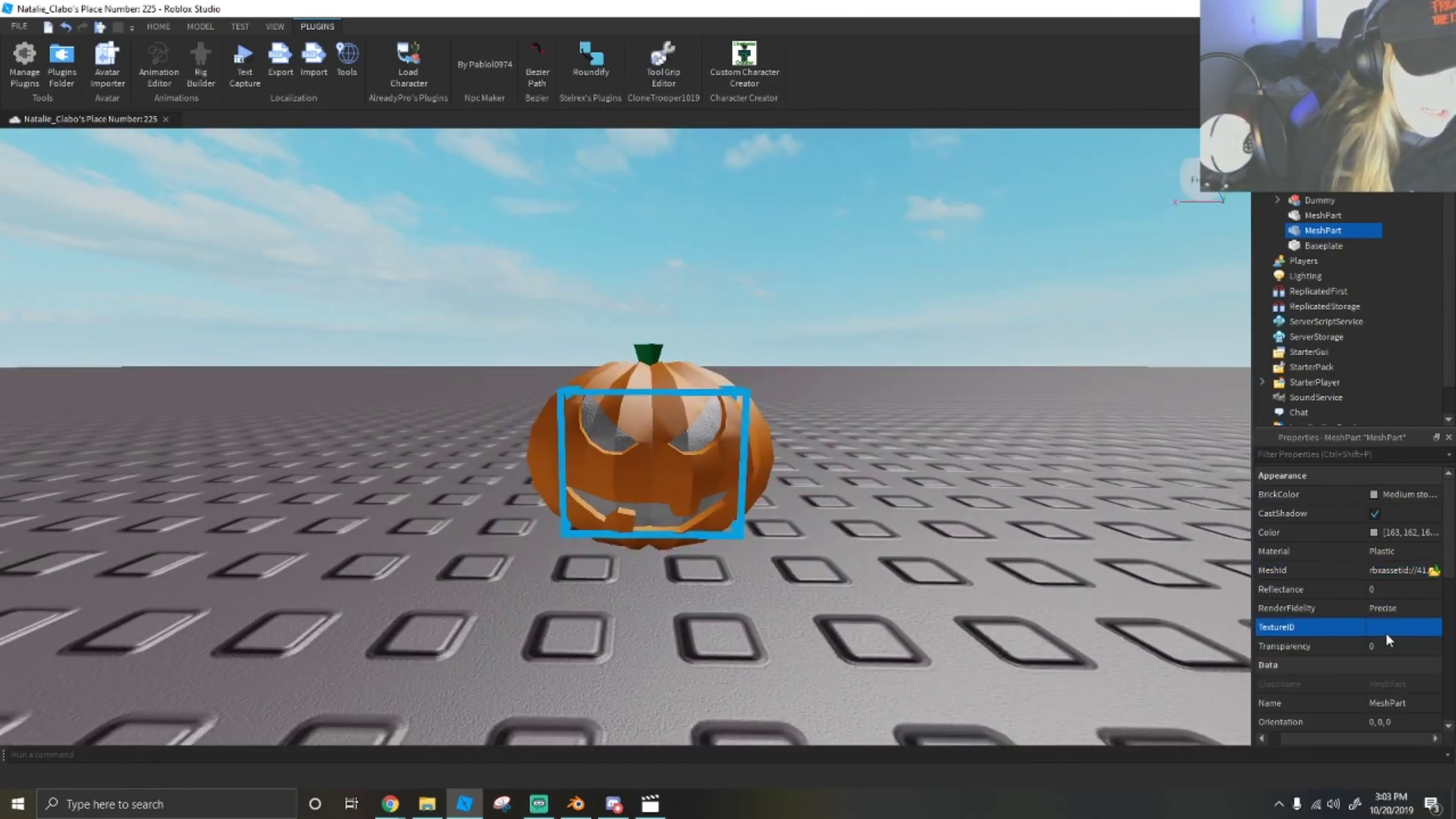
{"action": "scroll", "coordinate": [769, 512], "scroll_direction": "up", "scroll_amount": 3}
{"action": "scroll", "coordinate": [775, 513], "scroll_direction": "down", "scroll_amount": 5}
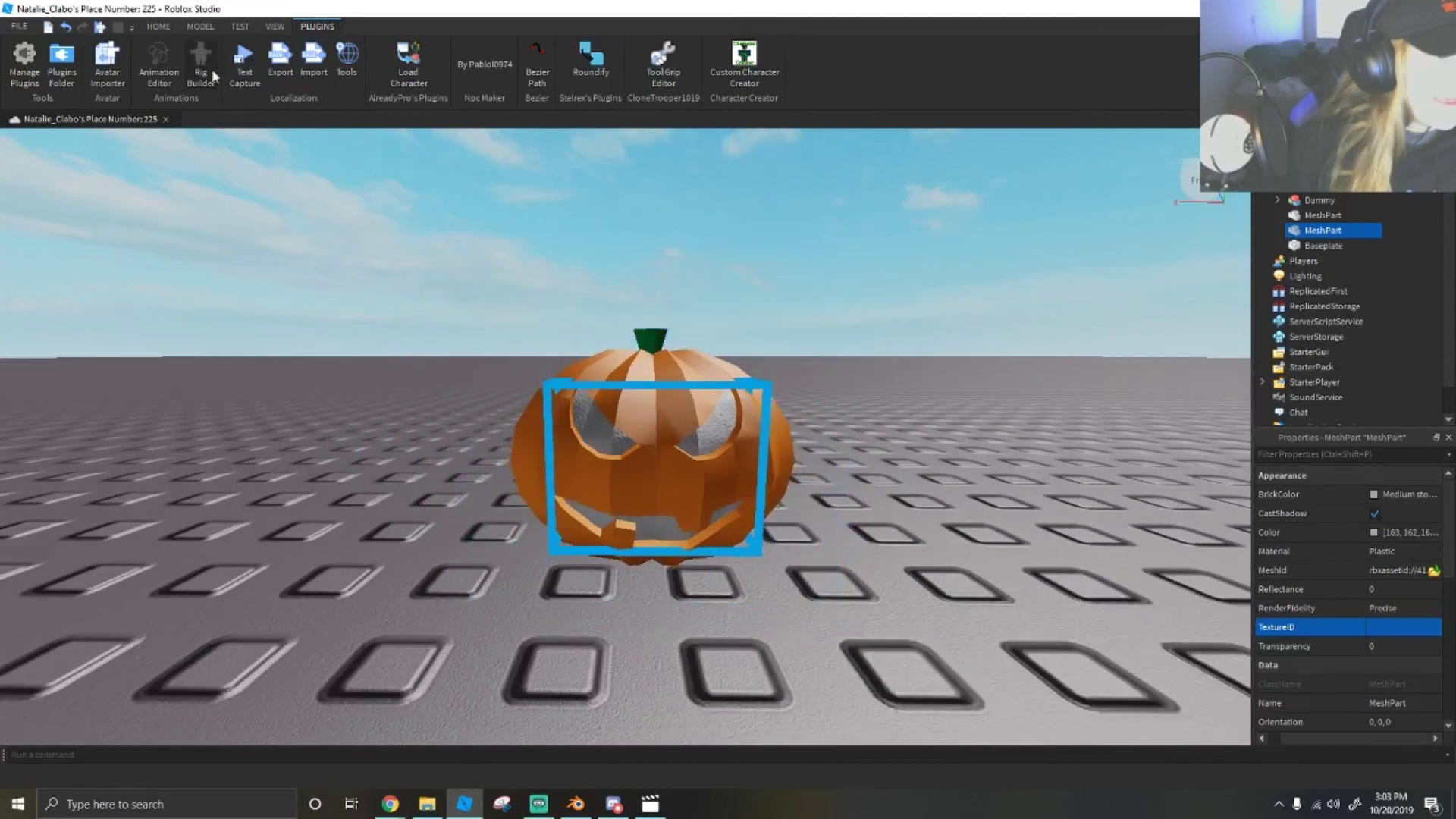
Give the face MeshPart the Neon material and a yellow colour.
{"action": "left_click", "coordinate": [164, 28]}
{"action": "left_click", "coordinate": [485, 83]}
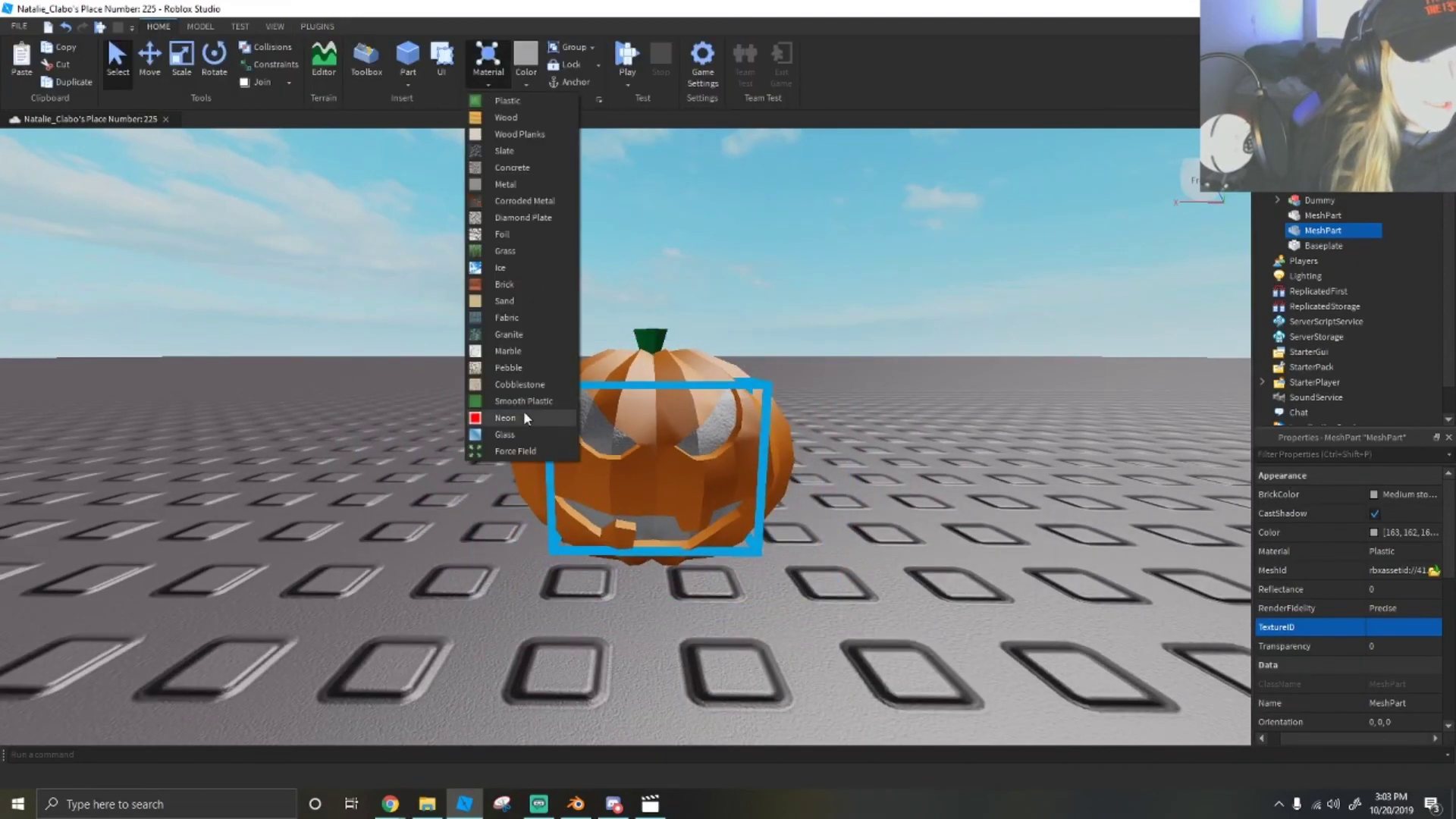
{"action": "left_click", "coordinate": [523, 411]}
{"action": "right_click_drag", "start_coordinate": [505, 408], "coordinate": [526, 81]}
{"action": "left_click", "coordinate": [527, 80]}
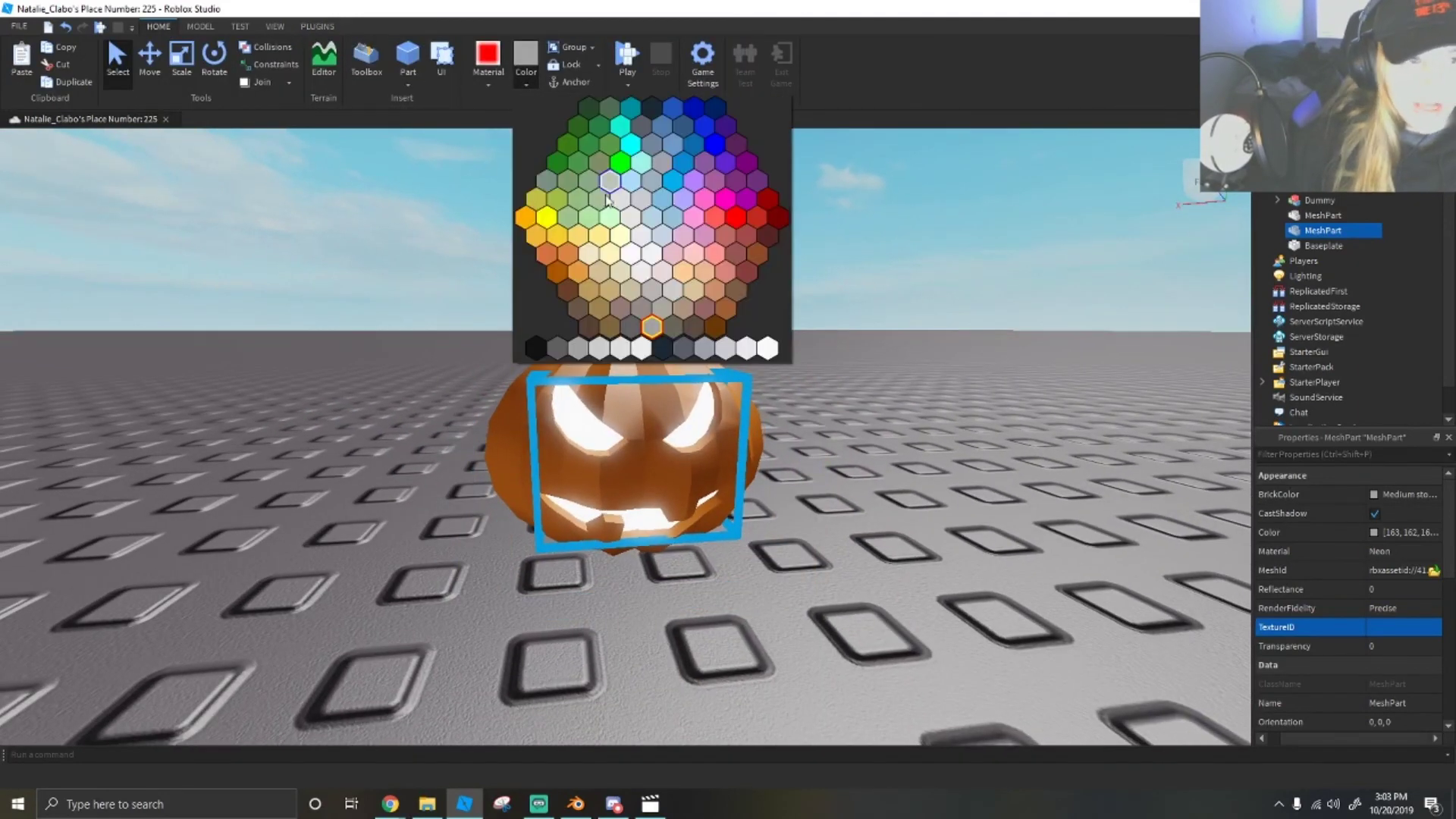
{"action": "left_click", "coordinate": [516, 221]}
{"action": "left_click", "coordinate": [402, 244]}
{"action": "scroll", "coordinate": [402, 244], "scroll_direction": "down", "scroll_amount": 4}
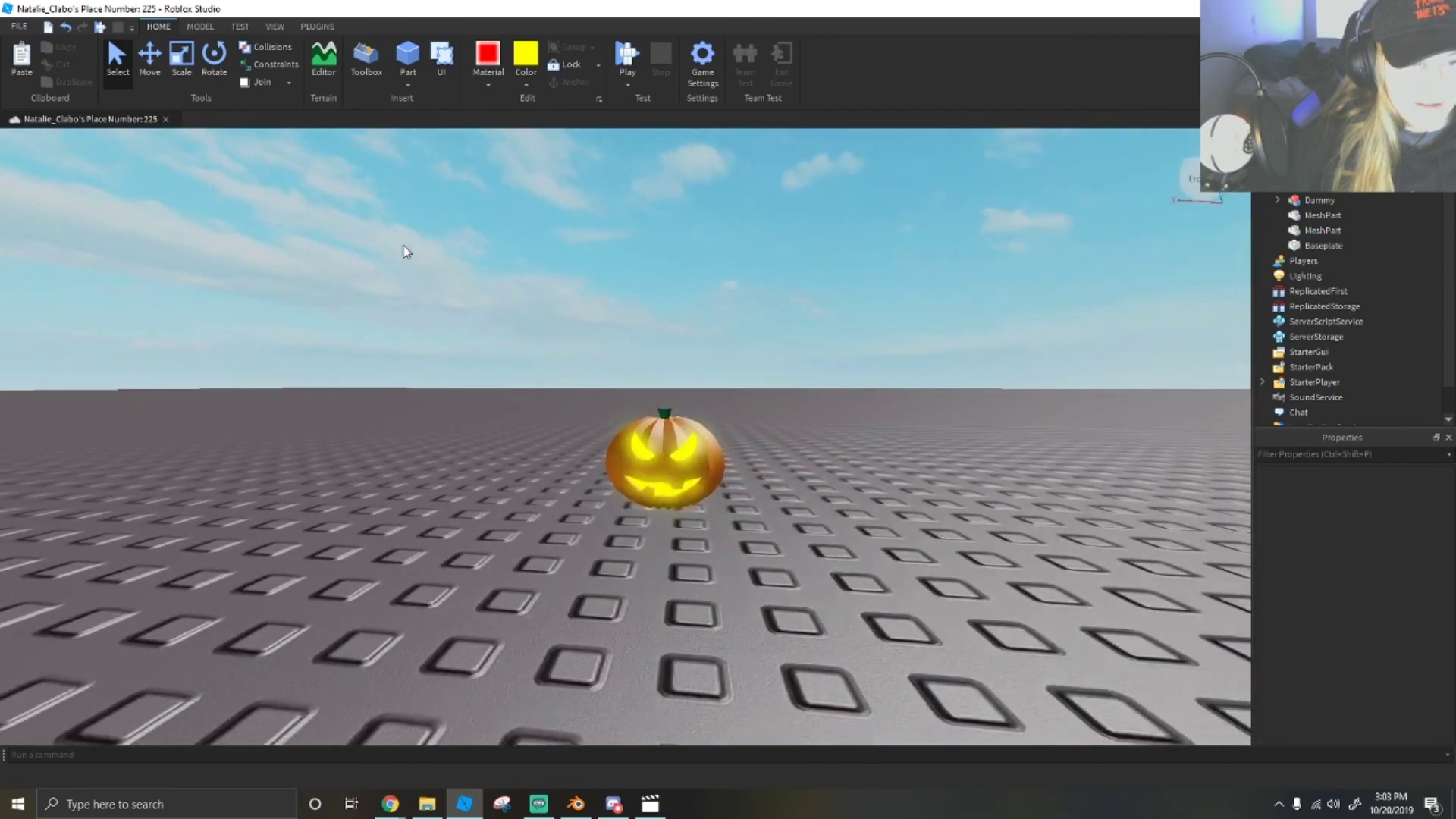
{"action": "scroll", "coordinate": [403, 252], "scroll_direction": "up", "scroll_amount": 3}
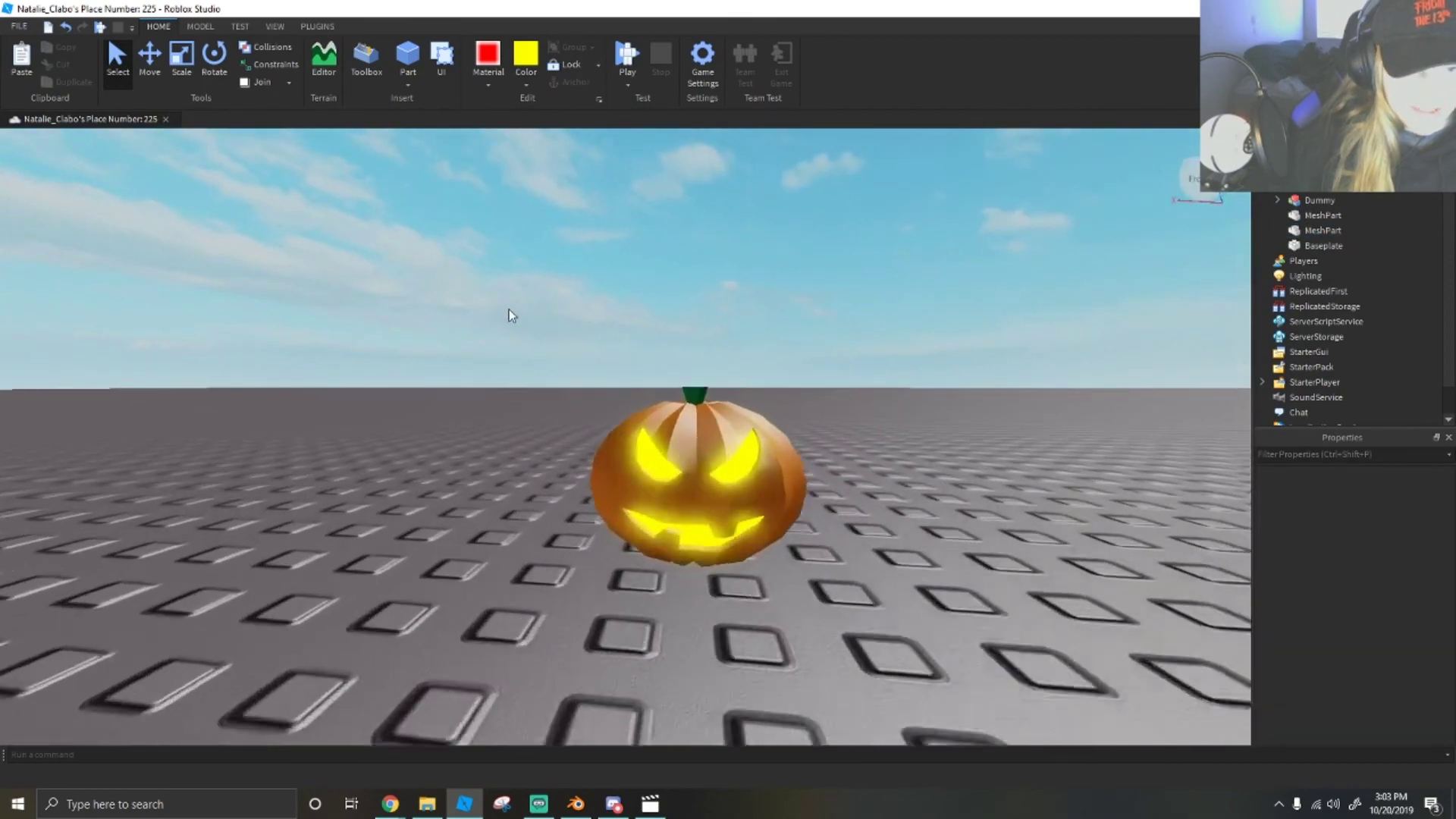
Select the pumpkin head and face parts together, rotate them and move them across the baseplate near the dummy.
{"action": "left_click_drag", "start_coordinate": [531, 387], "coordinate": [840, 599]}
{"action": "left_click_drag", "start_coordinate": [716, 523], "coordinate": [876, 569]}
{"action": "right_click_drag", "start_coordinate": [857, 557], "coordinate": [873, 567]}
{"action": "key", "text": "r"}
{"action": "key", "text": "w"}
{"action": "left_click_drag", "start_coordinate": [873, 567], "coordinate": [775, 521]}
{"action": "key", "text": "r"}
{"action": "key", "text": "d"}
{"action": "right_click_drag", "start_coordinate": [778, 525], "coordinate": [775, 521]}
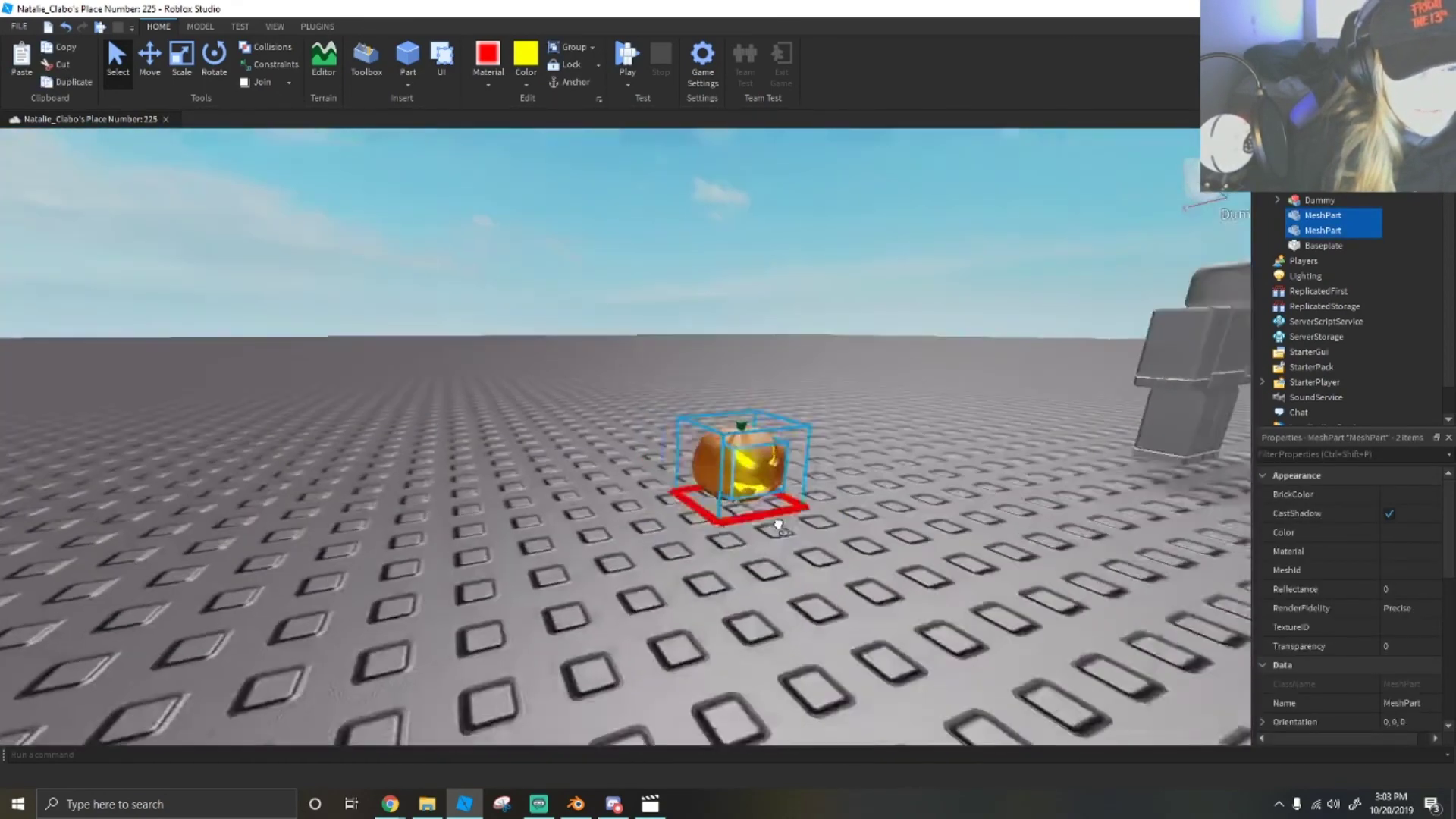
{"action": "left_click_drag", "start_coordinate": [775, 521], "coordinate": [756, 535]}
Group the two pumpkin parts into a model and place it on top of the dummy's head.
{"action": "right_click", "coordinate": [776, 476]}
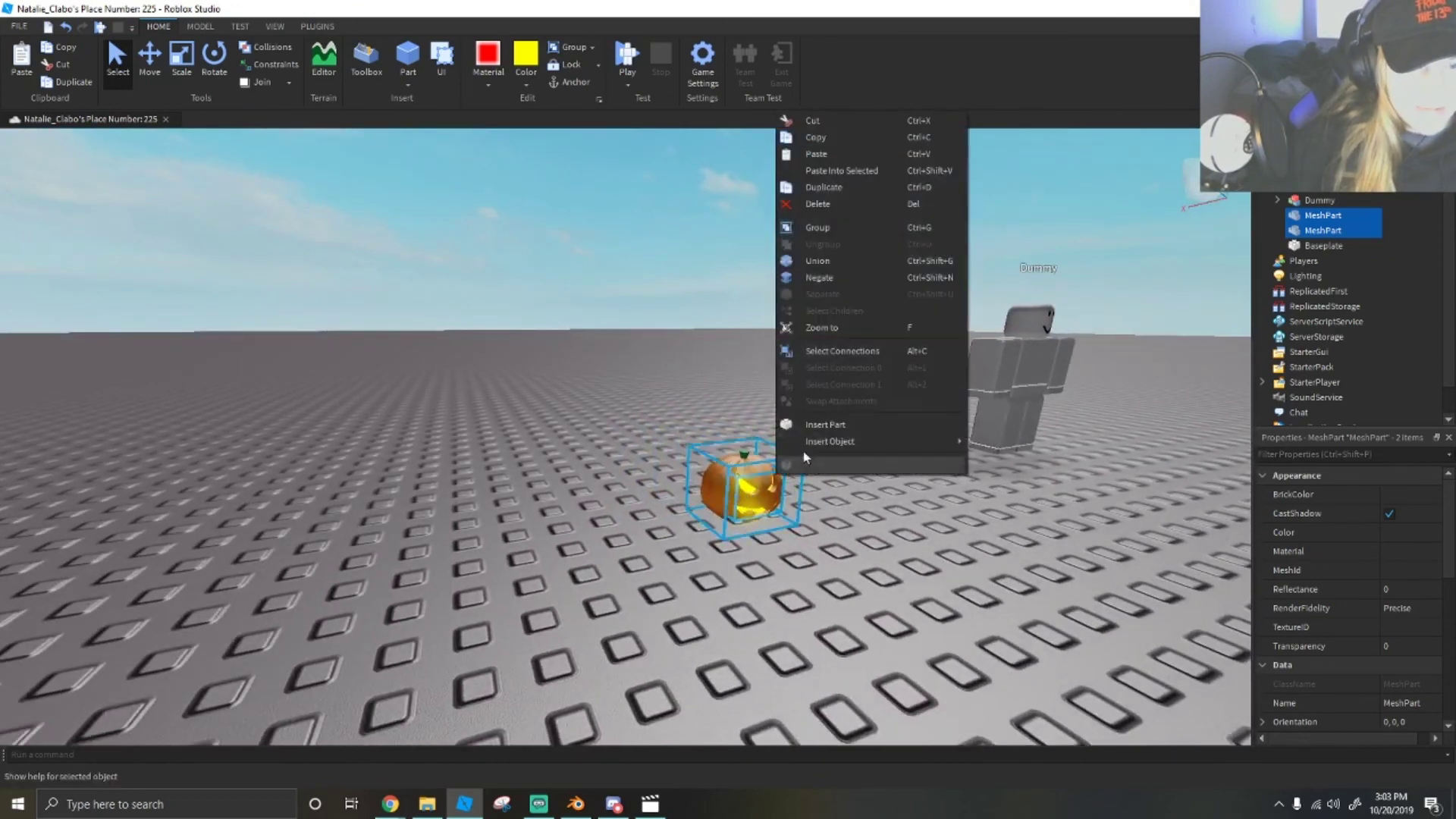
{"action": "left_click", "coordinate": [859, 226]}
{"action": "key", "text": "d"}
{"action": "left_click_drag", "start_coordinate": [738, 492], "coordinate": [835, 341]}
{"action": "key", "text": "w"}
{"action": "right_click_drag", "start_coordinate": [835, 341], "coordinate": [832, 322]}
{"action": "key", "text": "w"}
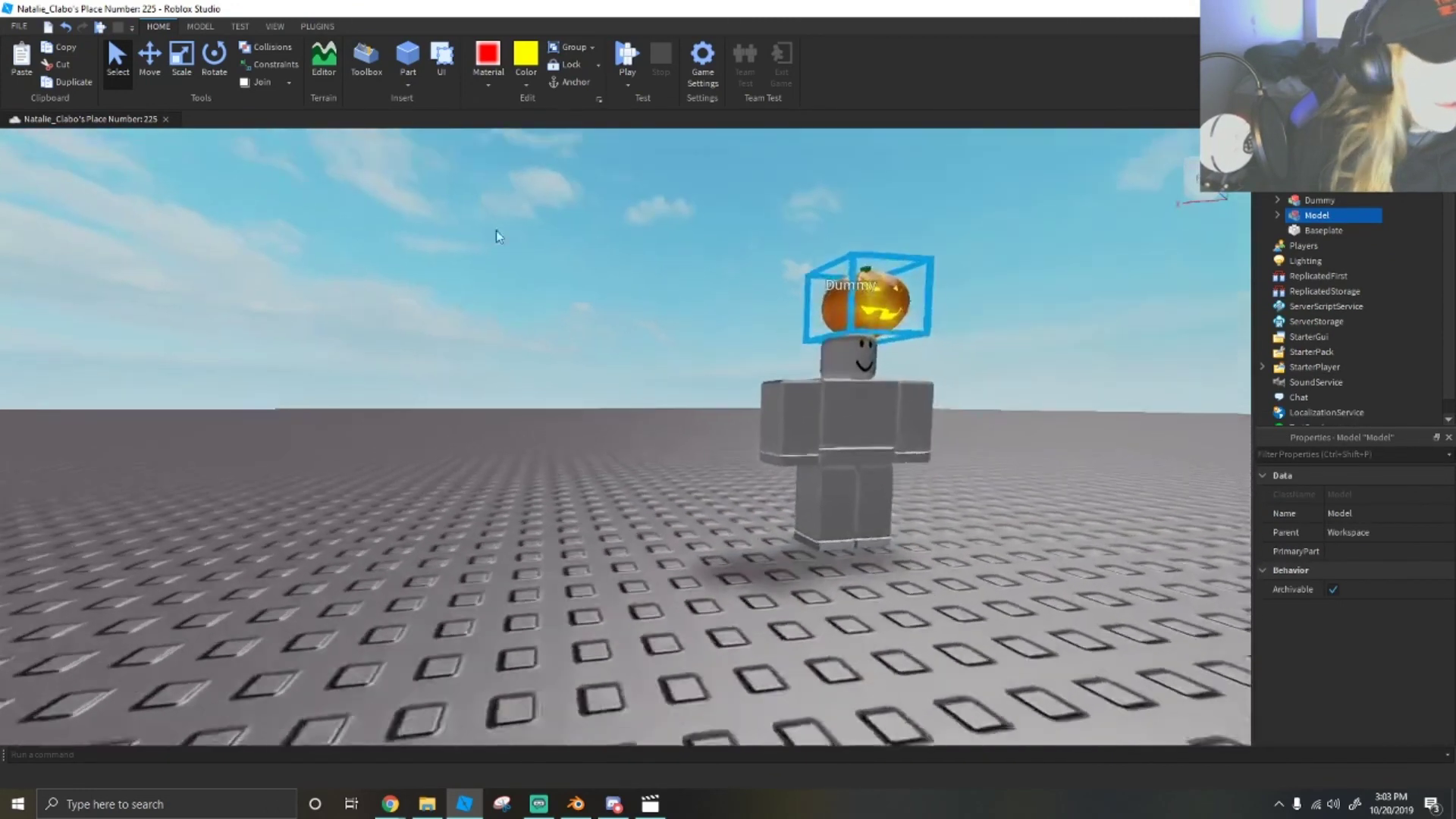
{"action": "key", "text": "d"}
Move the pumpkin model down over the dummy's head and centre it above the torso.
{"action": "left_click", "coordinate": [153, 69]}
{"action": "left_click", "coordinate": [828, 203]}
{"action": "left_click", "coordinate": [789, 246]}
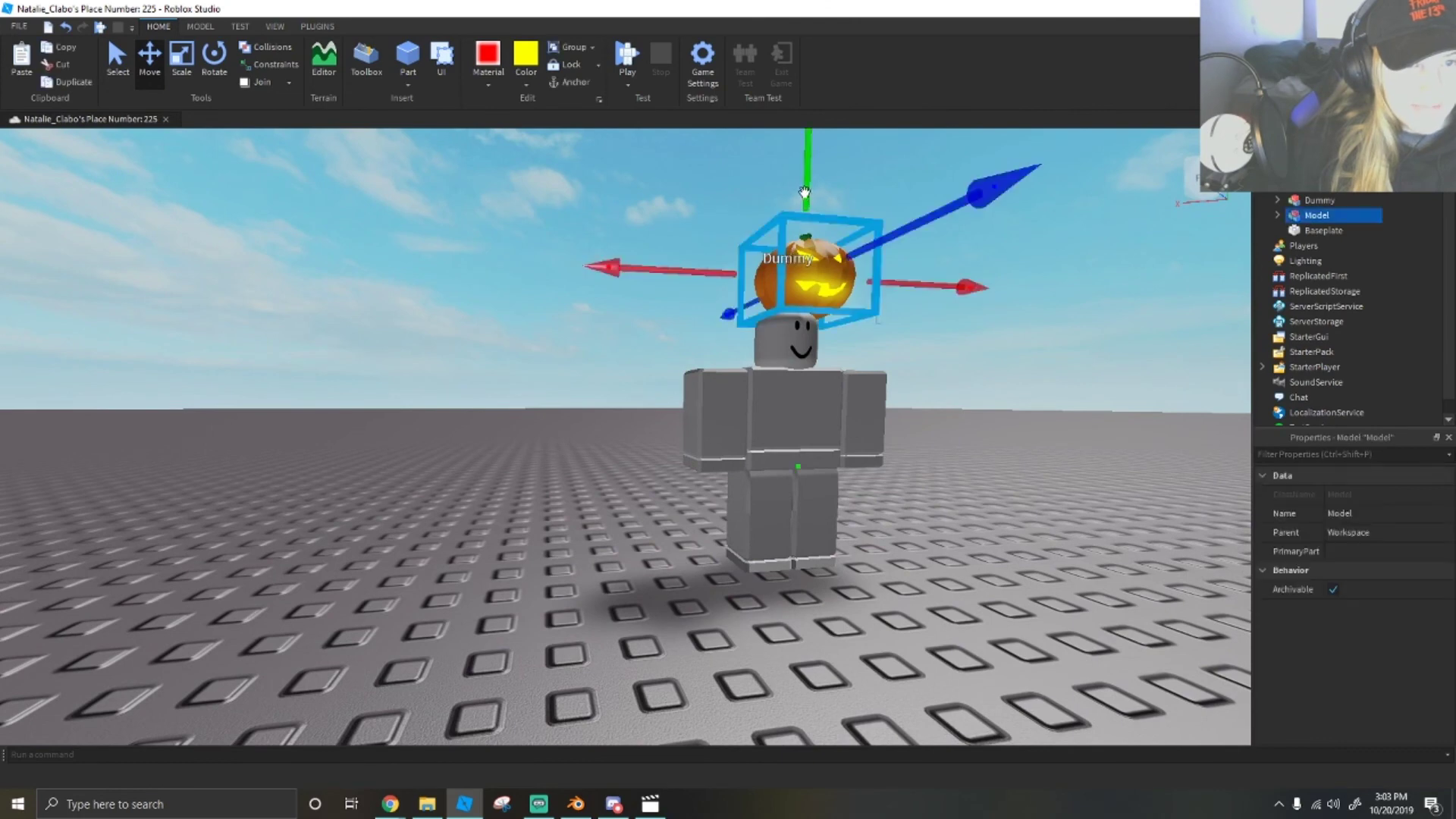
{"action": "scroll", "coordinate": [565, 222], "scroll_direction": "up", "scroll_amount": 4}
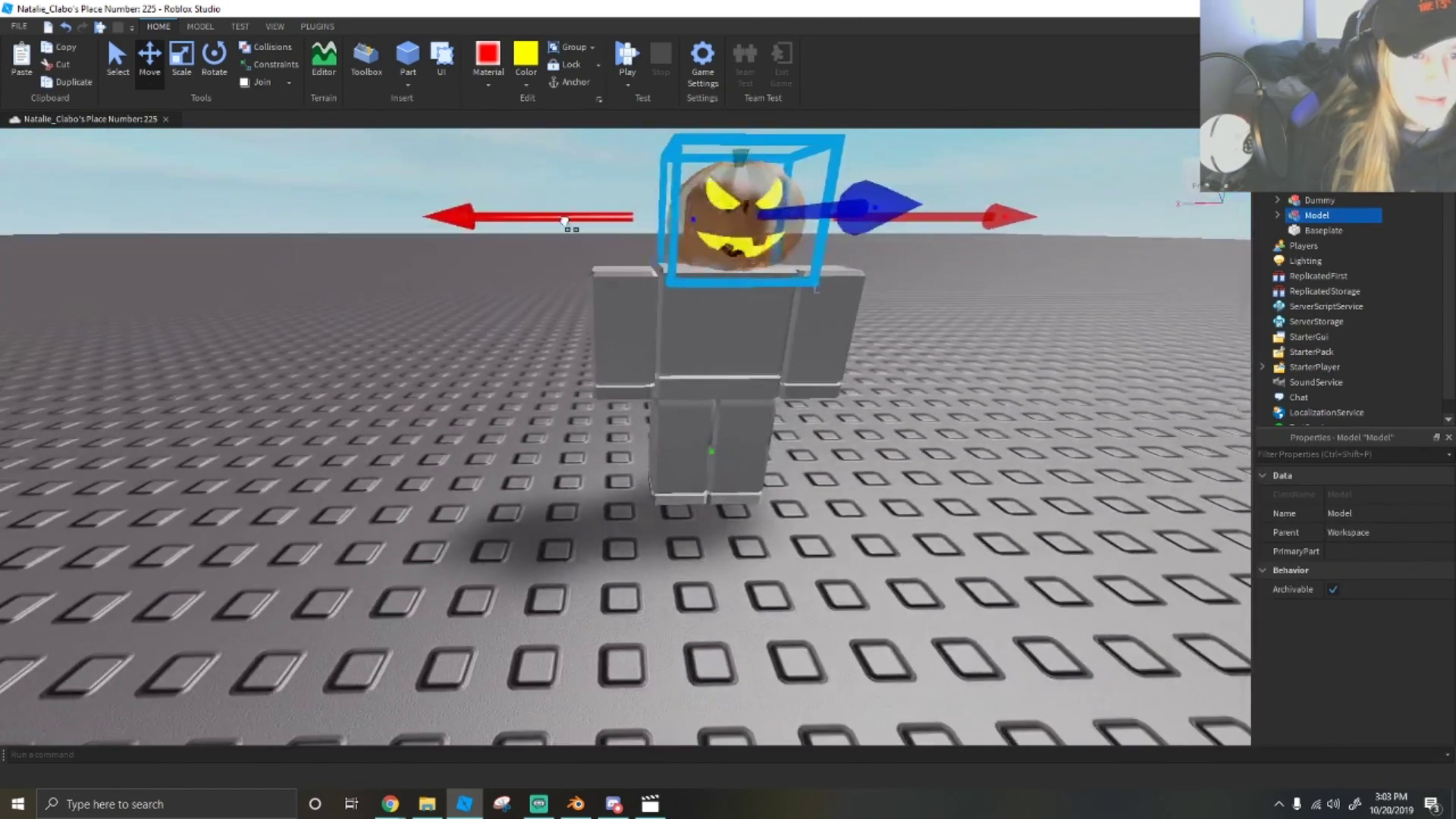
{"action": "scroll", "coordinate": [565, 221], "scroll_direction": "down", "scroll_amount": 4}
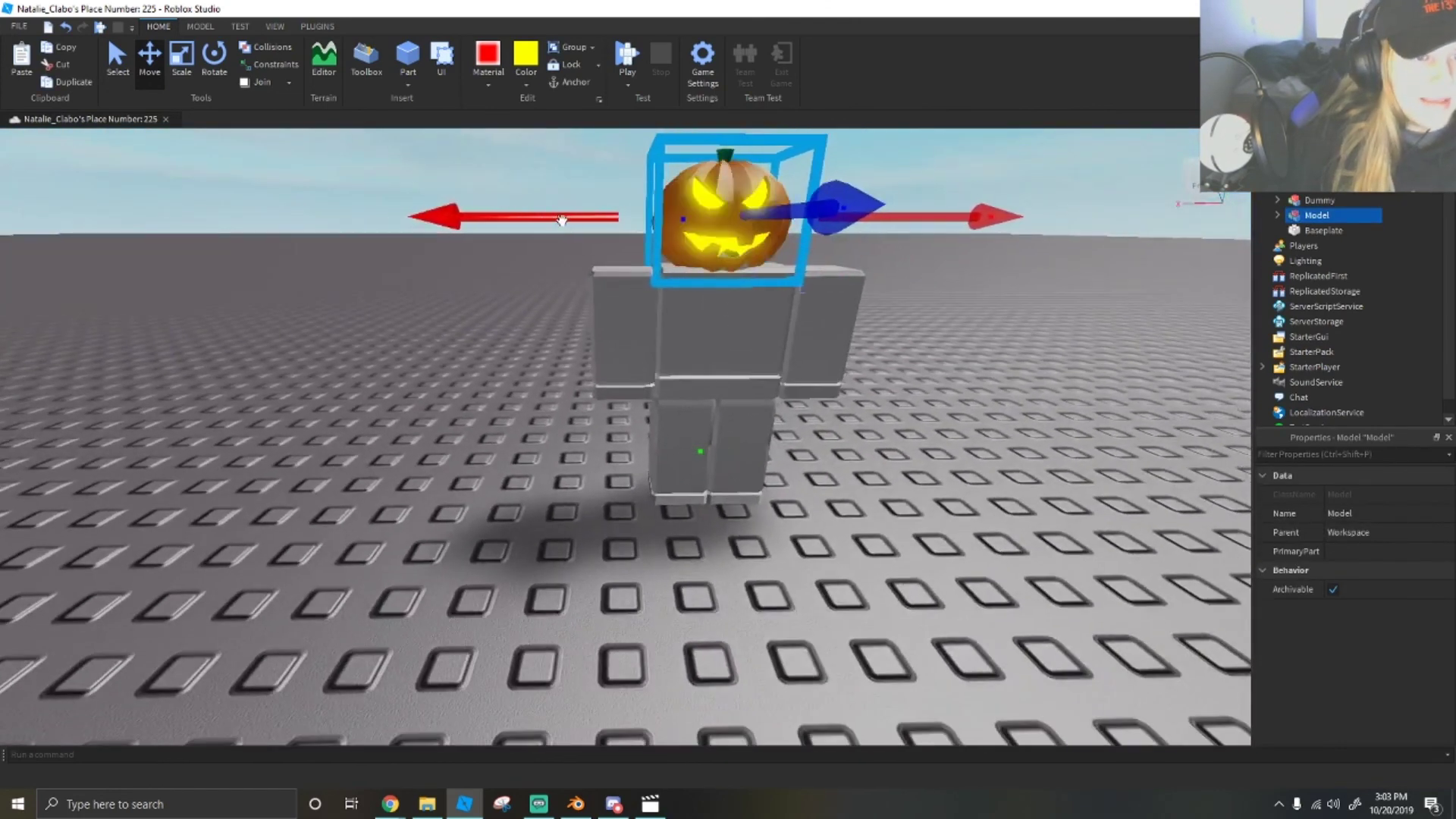
Adjust the pumpkin model's size and position so it covers the dummy's head, and clear the selection.
{"action": "left_click", "coordinate": [182, 60]}
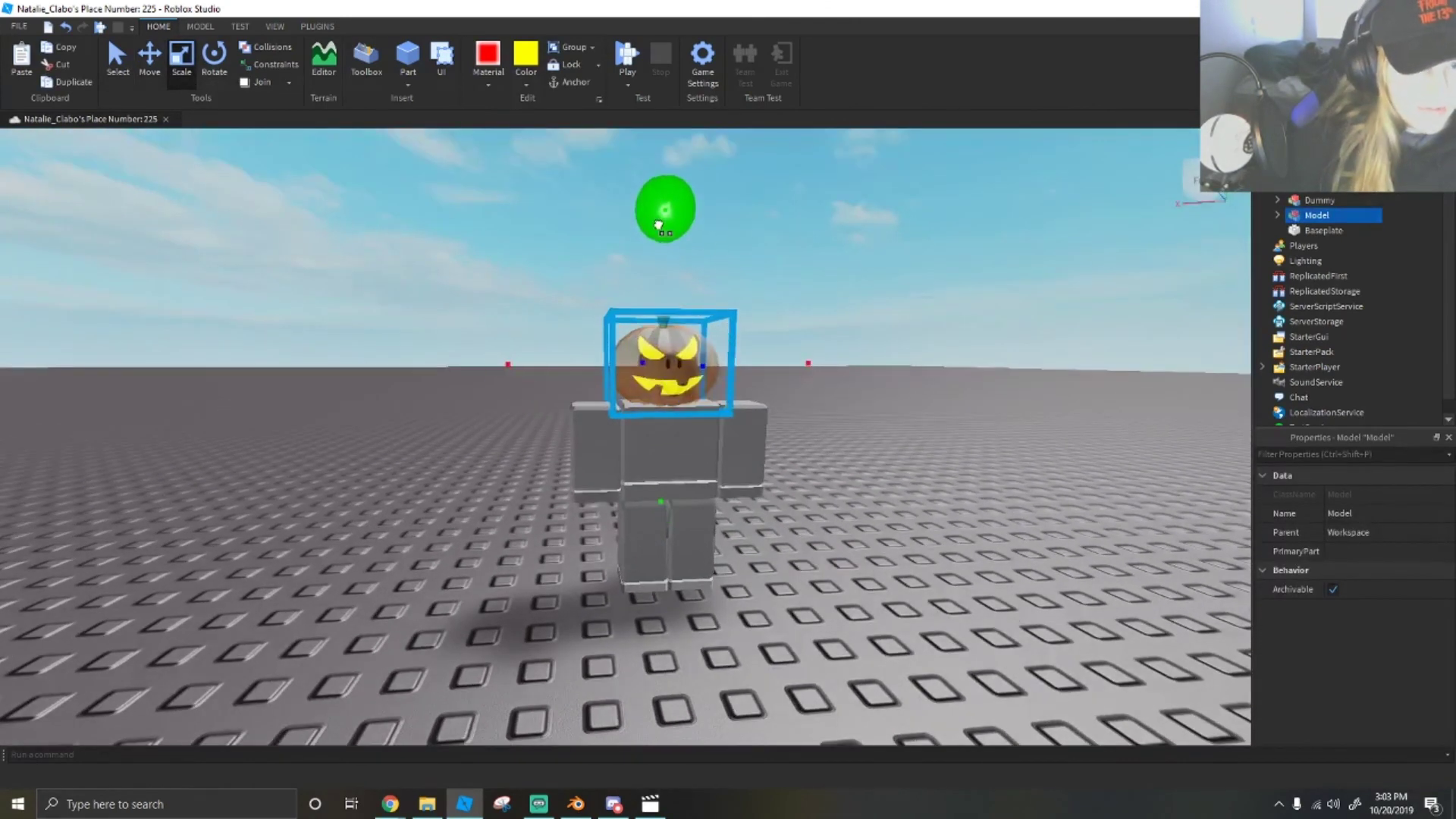
{"action": "left_click", "coordinate": [149, 61]}
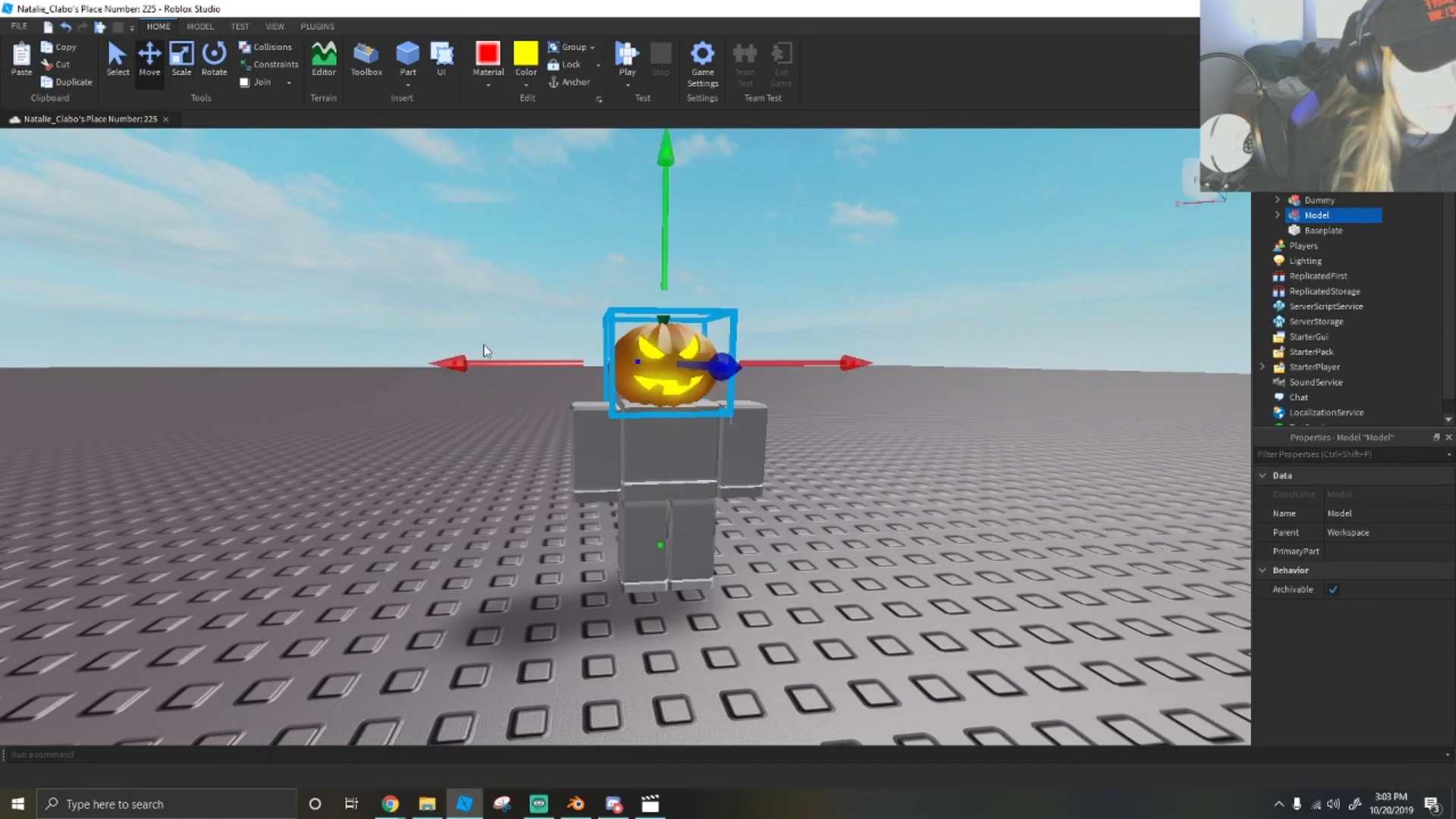
{"action": "left_click", "coordinate": [496, 320]}
{"action": "scroll", "coordinate": [496, 319], "scroll_direction": "up", "scroll_amount": 3}
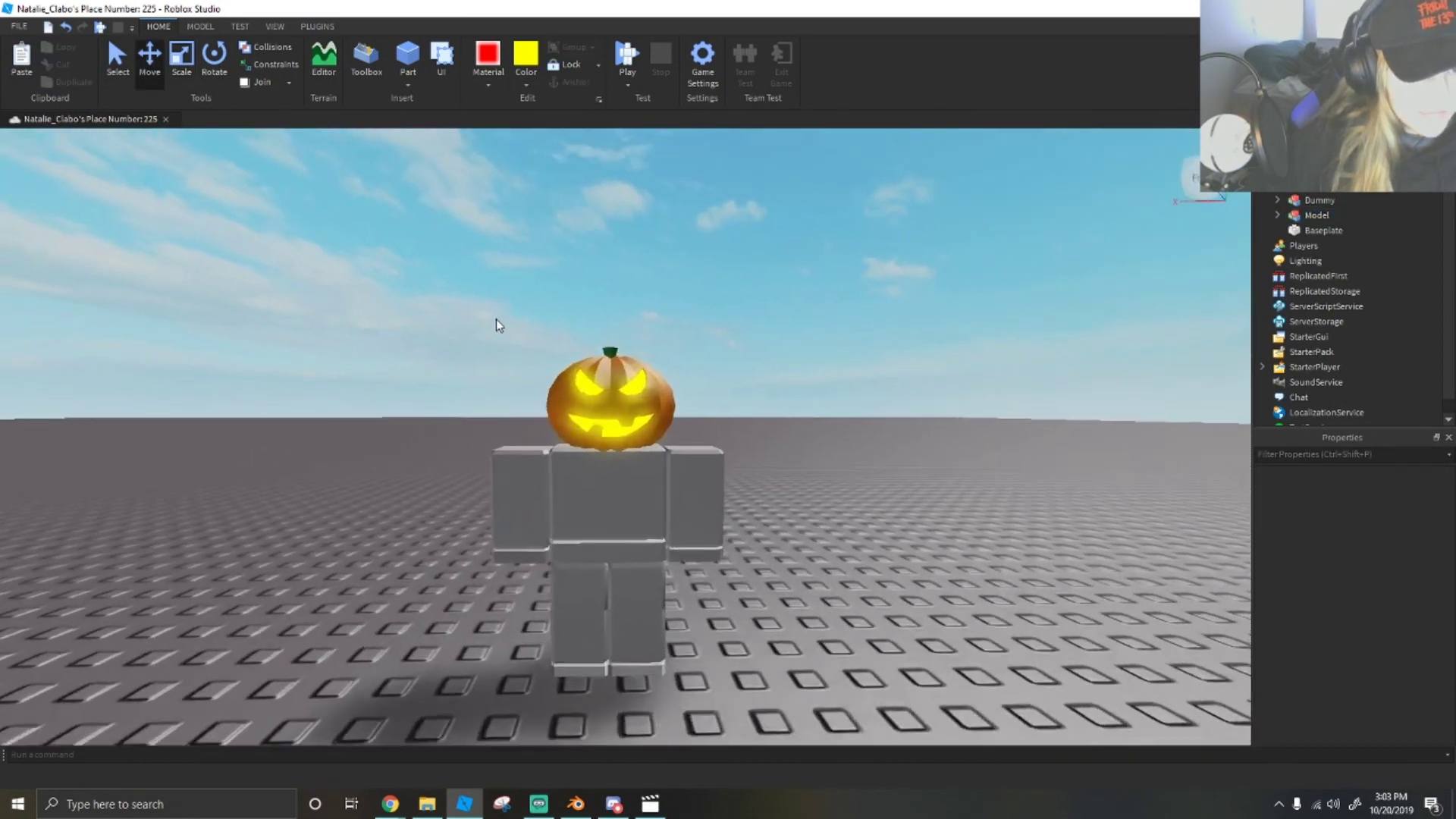
{"action": "scroll", "coordinate": [496, 320], "scroll_direction": "up", "scroll_amount": 3}
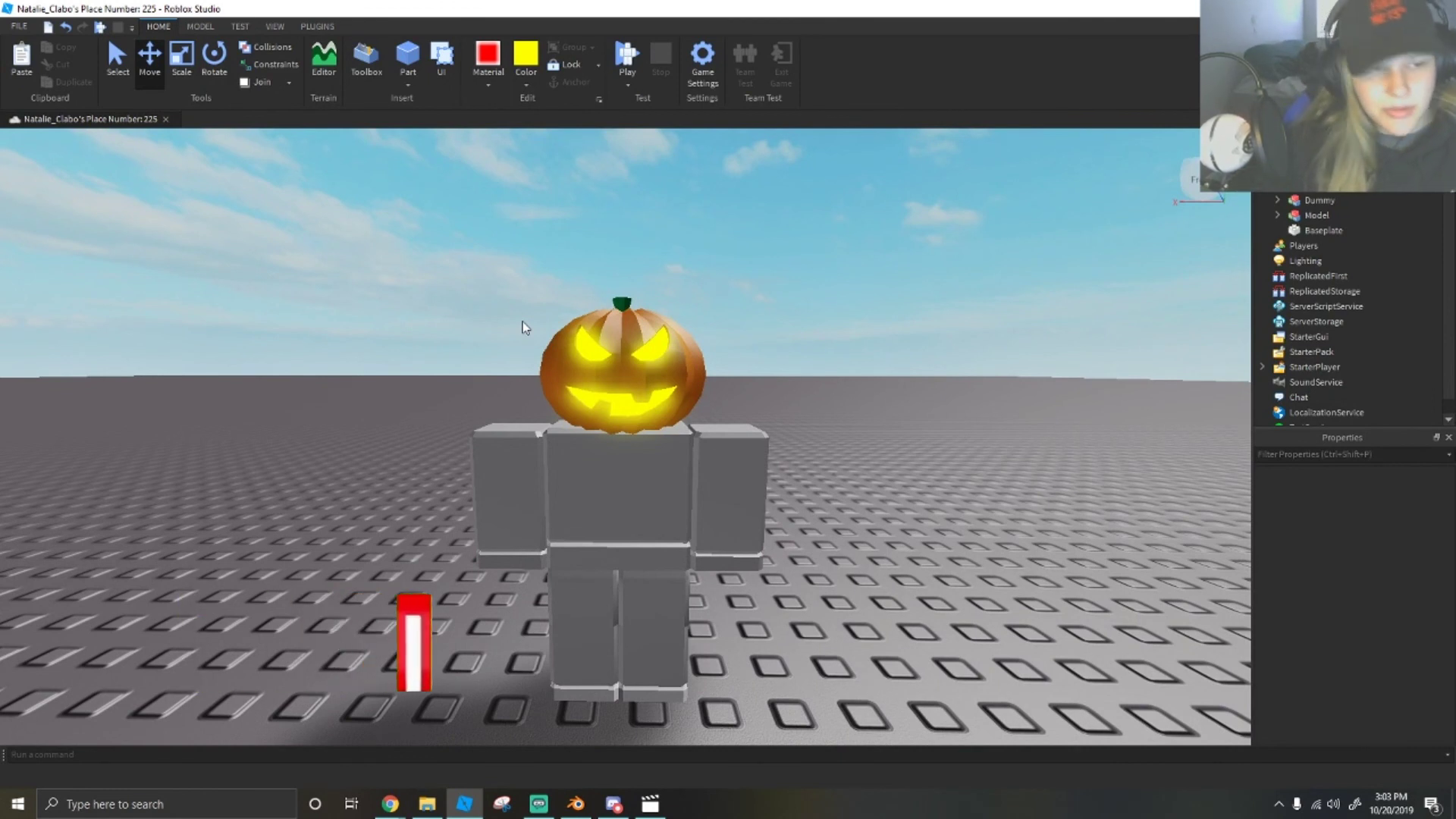
Nudge the pumpkin model slightly sideways to centre it on the dummy's shoulders, and deselect it.
{"action": "left_click", "coordinate": [661, 349]}
{"action": "left_click", "coordinate": [787, 336]}
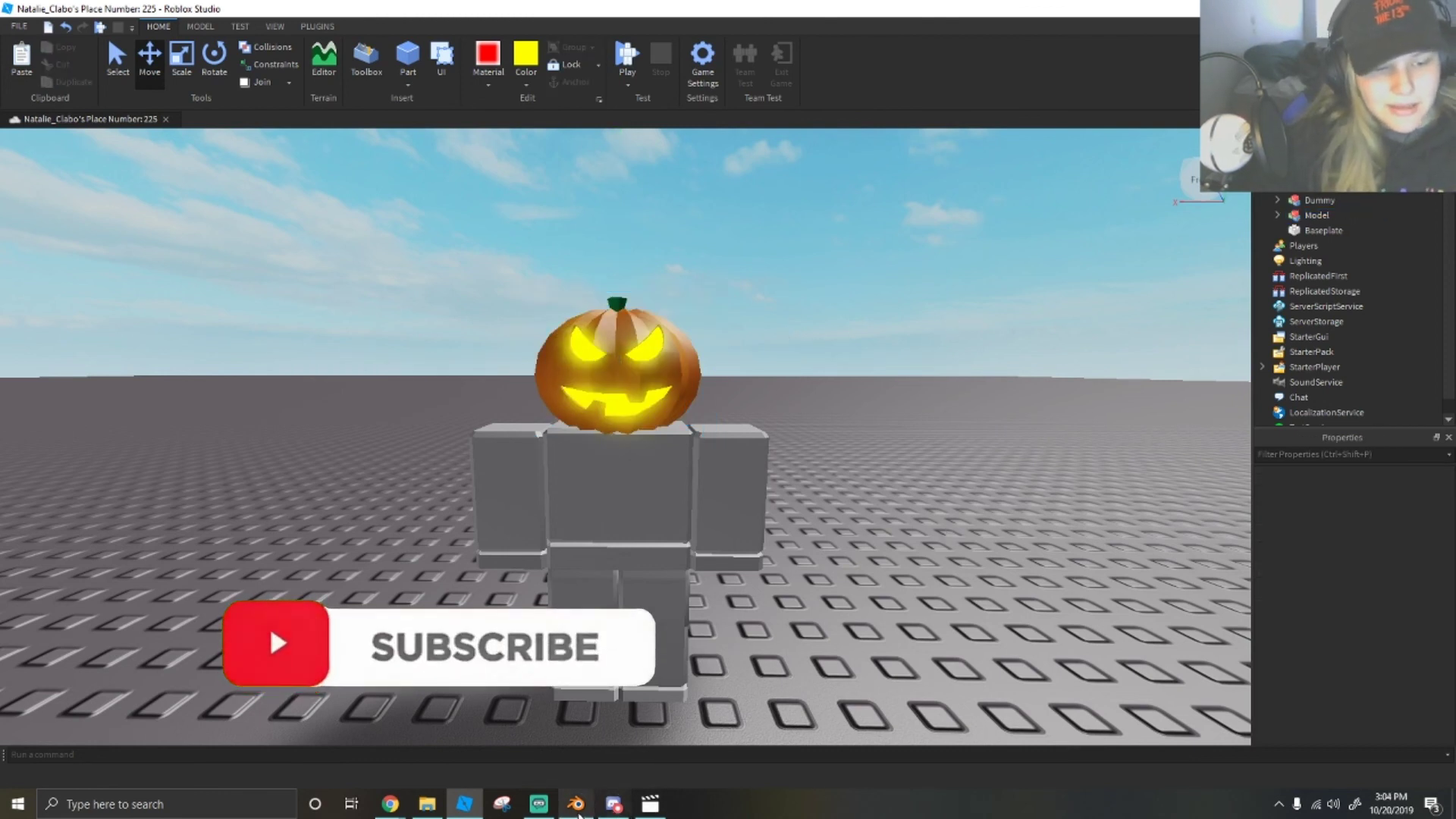
{"action": "left_click", "coordinate": [542, 811]}
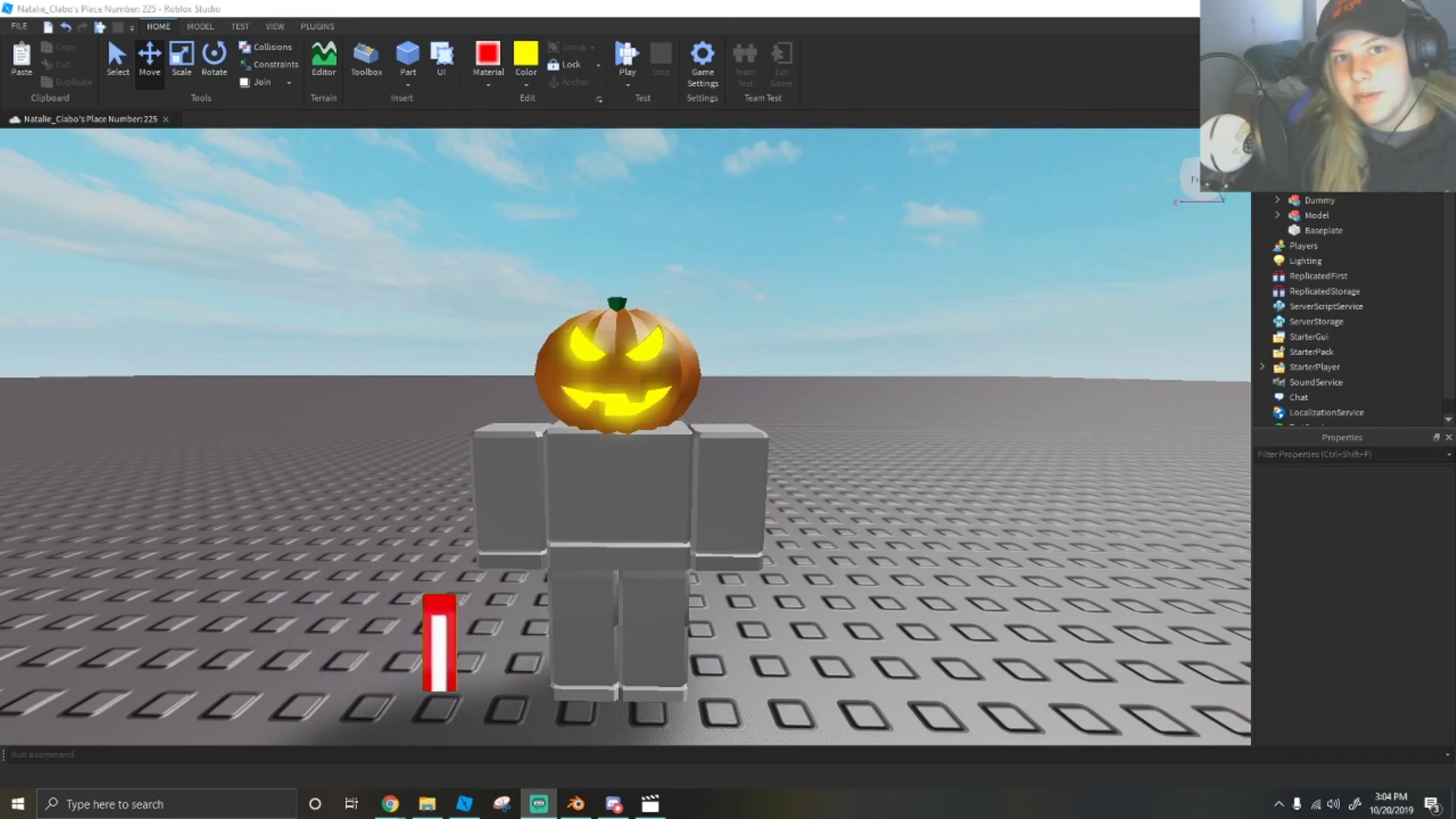